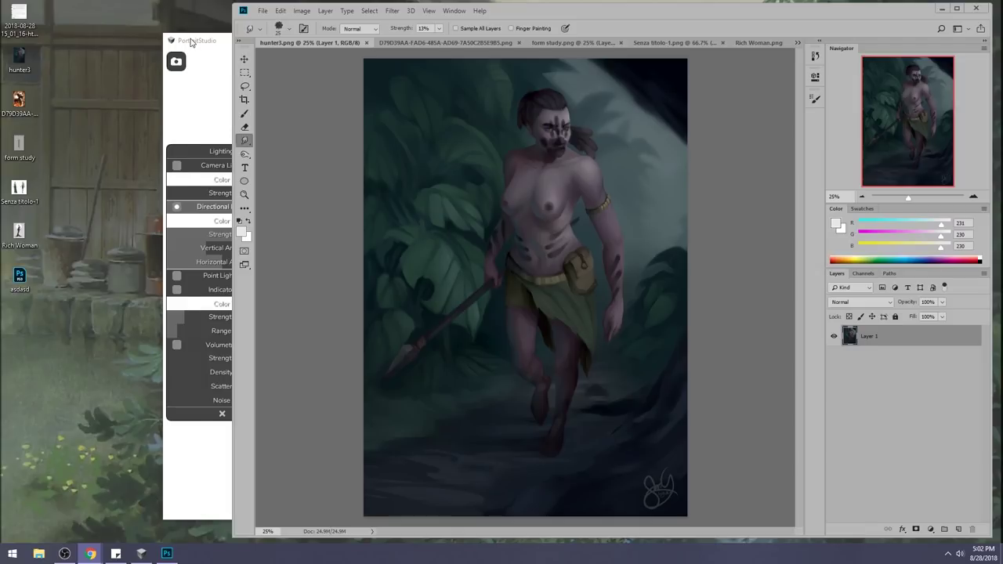
Look through the five open paintings one after another and return to hunter3.png.
left_click(651, 13)
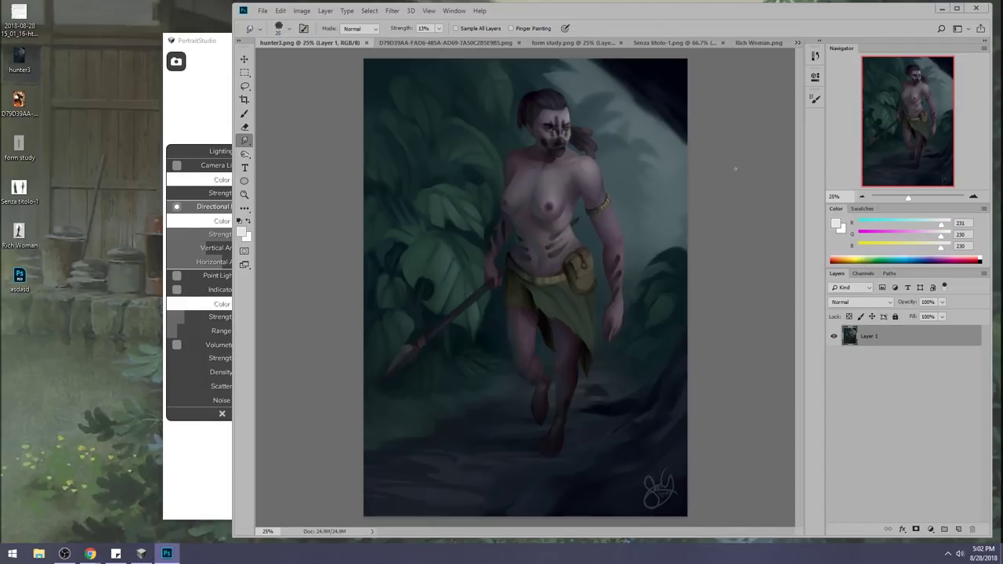
left_click(422, 42)
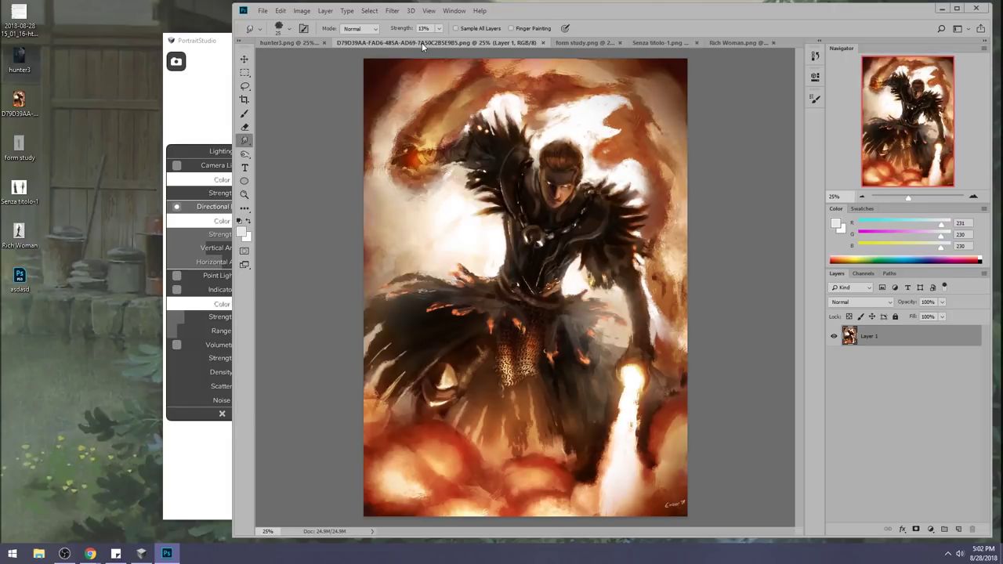
left_click(580, 42)
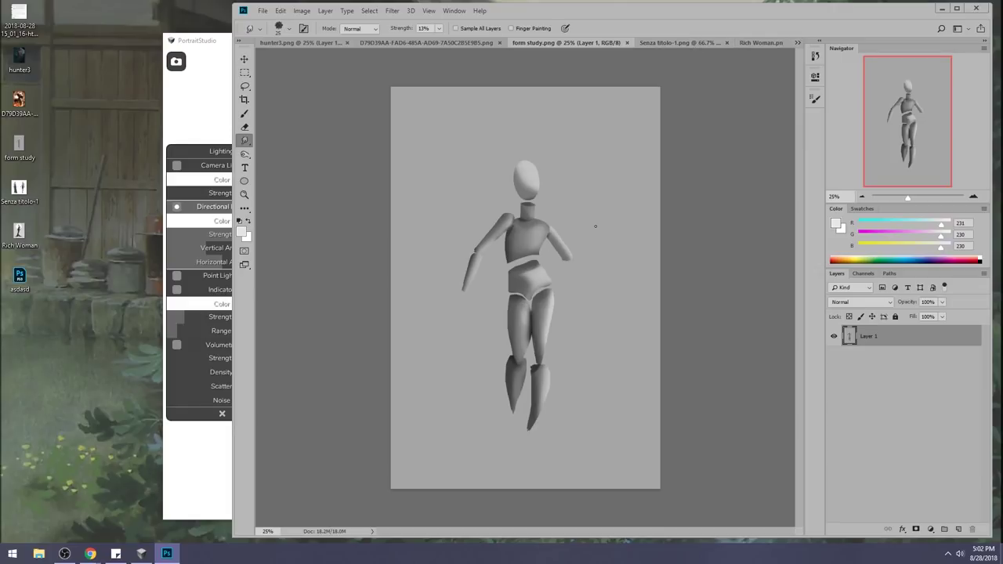
left_click(674, 42)
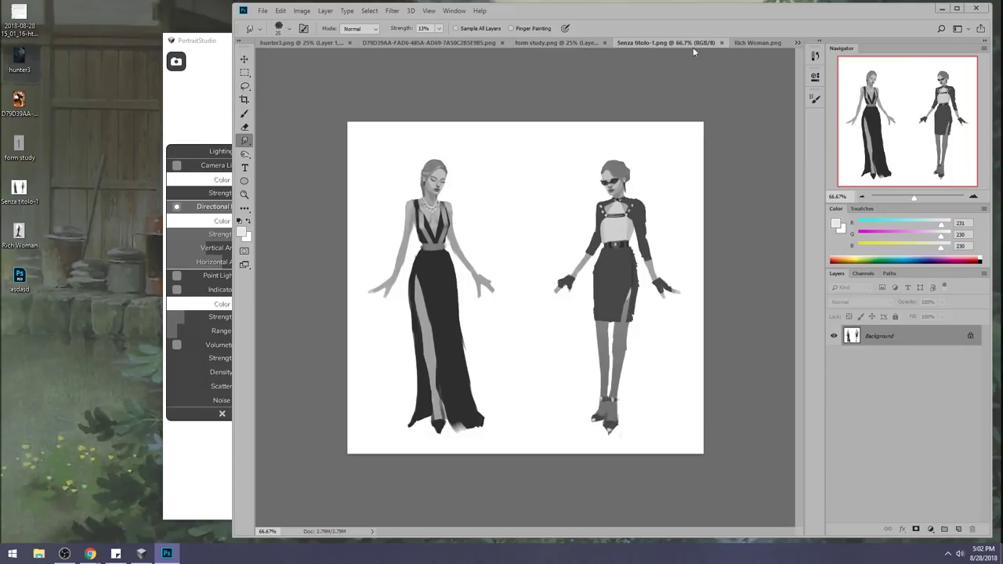
left_click(749, 43)
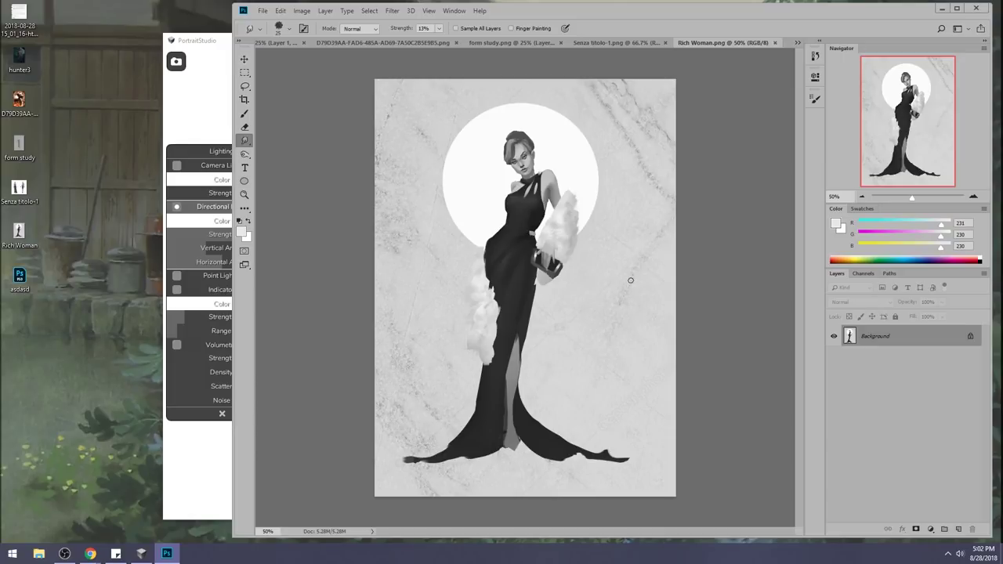
left_click(797, 43)
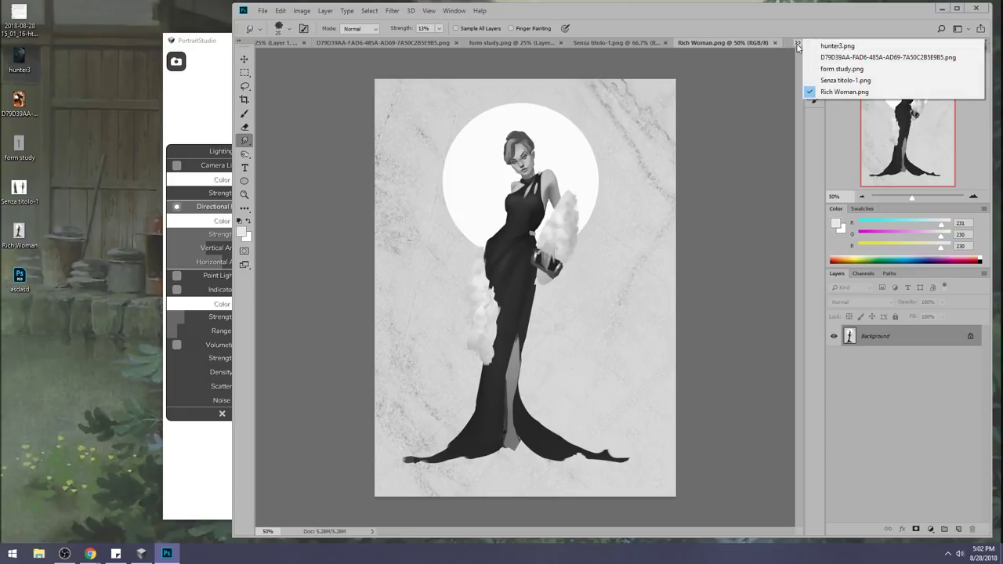
left_click(838, 41)
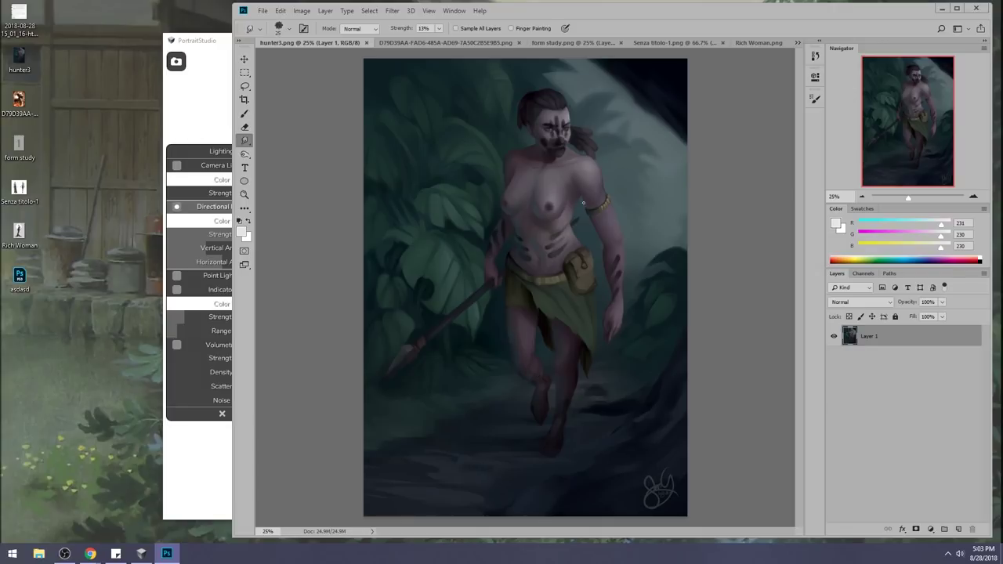
Smudge a small spot beside the hunter's upper arm, and switch to the Brush tool with the 30 px preset.
left_click_drag(593, 200, 584, 197)
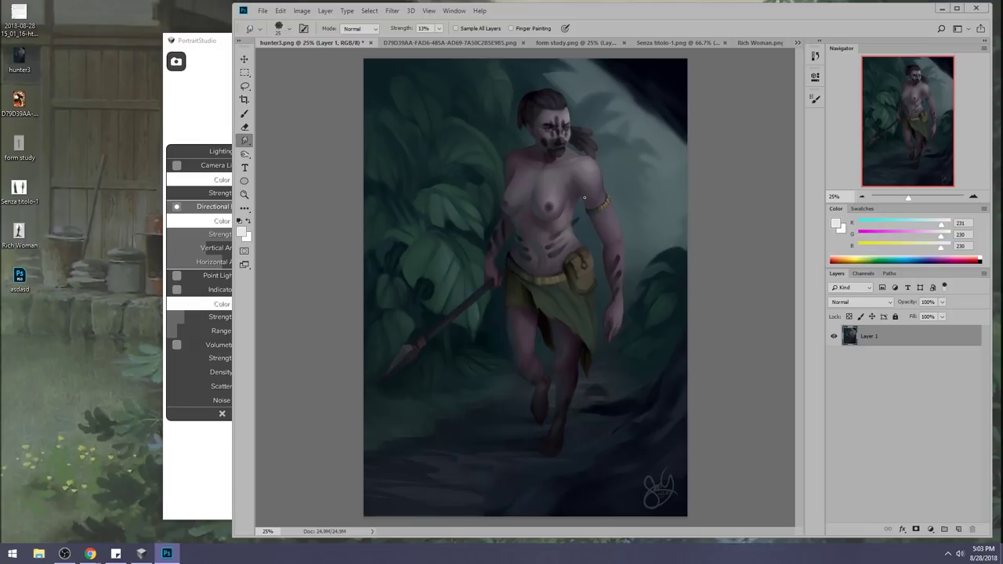
key("b")
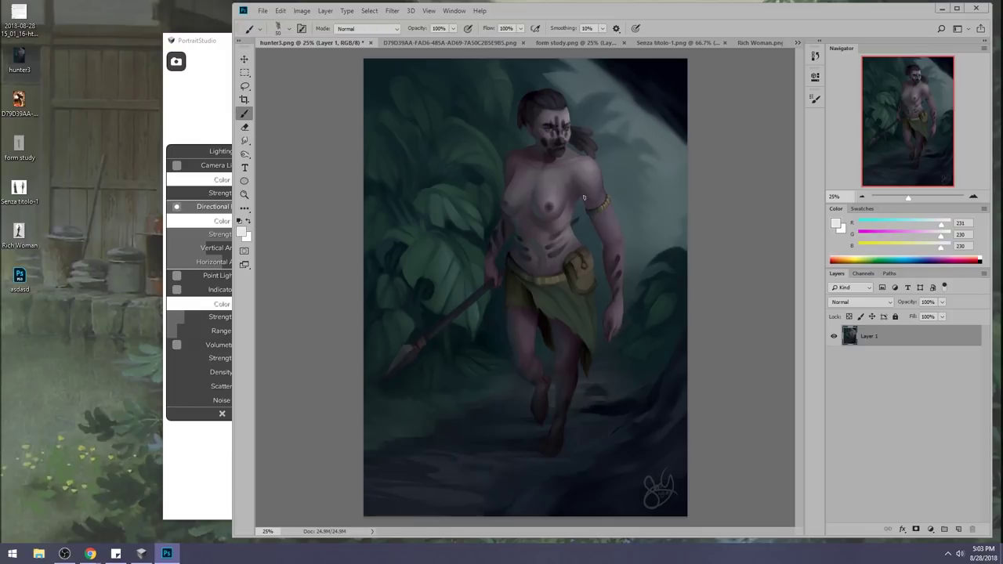
right_click(610, 183)
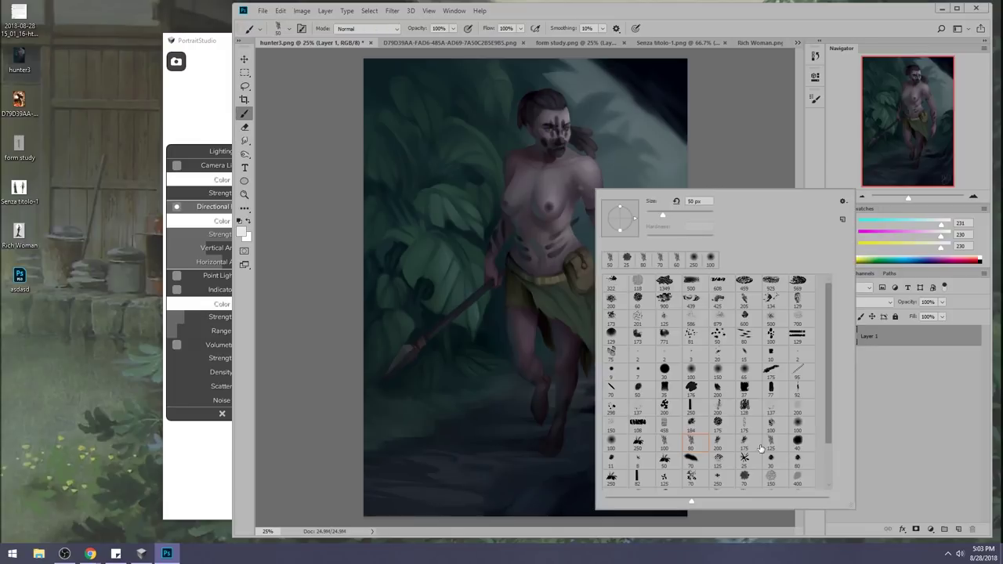
left_click(768, 461)
left_click(709, 133)
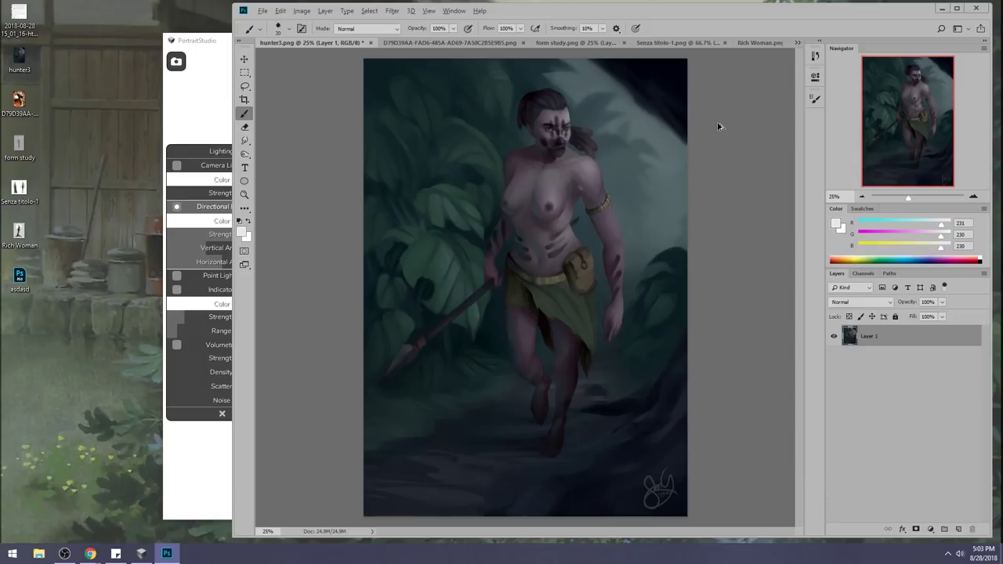
Arrange the Photoshop and PortraitStudio windows side by side so the hunter painting and the 3D model are both visible.
left_click_drag(717, 14, 352, 24)
left_click(656, 36)
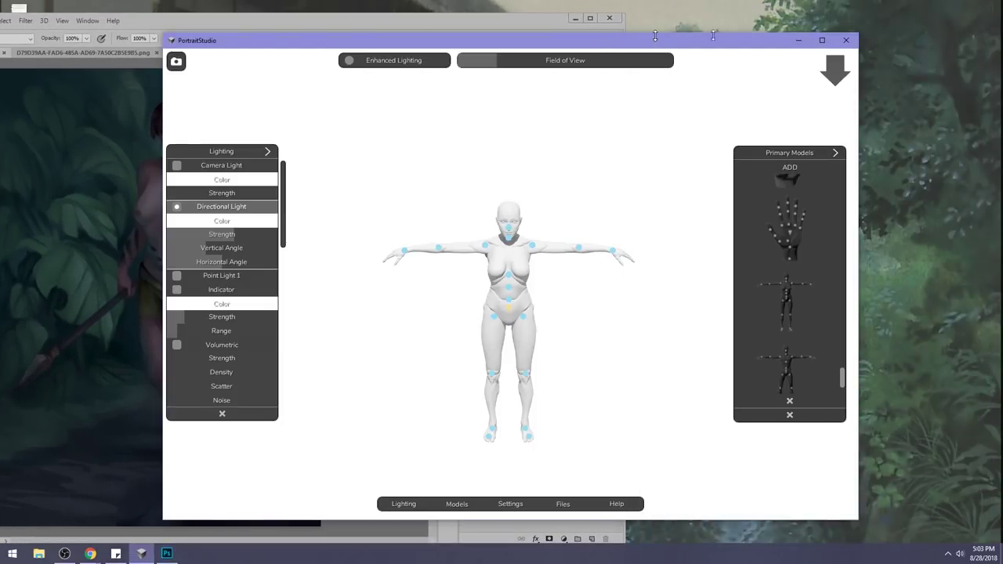
left_click_drag(590, 45, 749, 45)
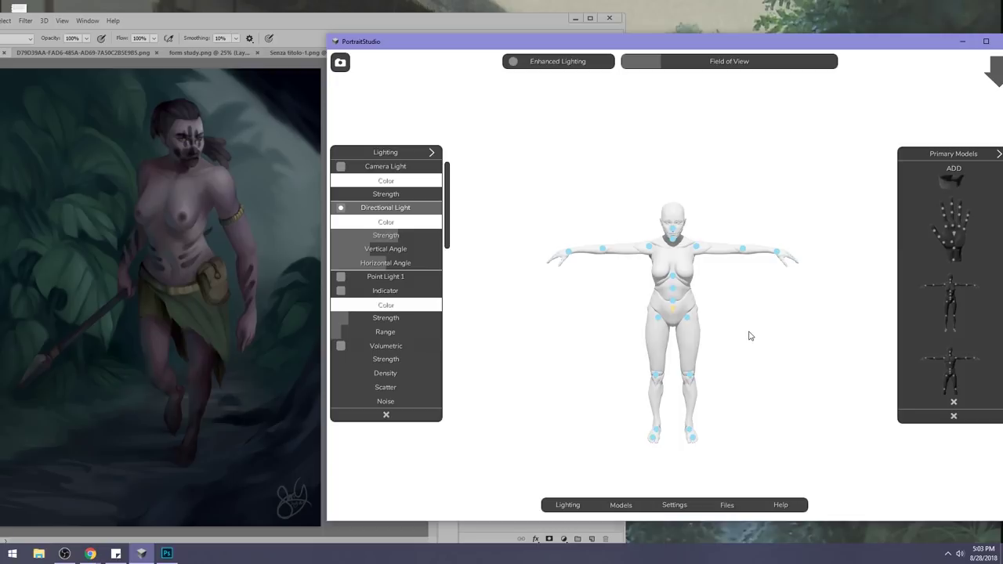
Turn the model's head toward the same side as the painted hunter's, seen from a slightly raised three-quarter angle.
mouse_move(753, 313)
left_mouse_down()
mouse_move(752, 330)
mouse_move(764, 293)
mouse_move(760, 326)
mouse_move(757, 310)
left_mouse_up()
scroll(772, 319, "up", 2)
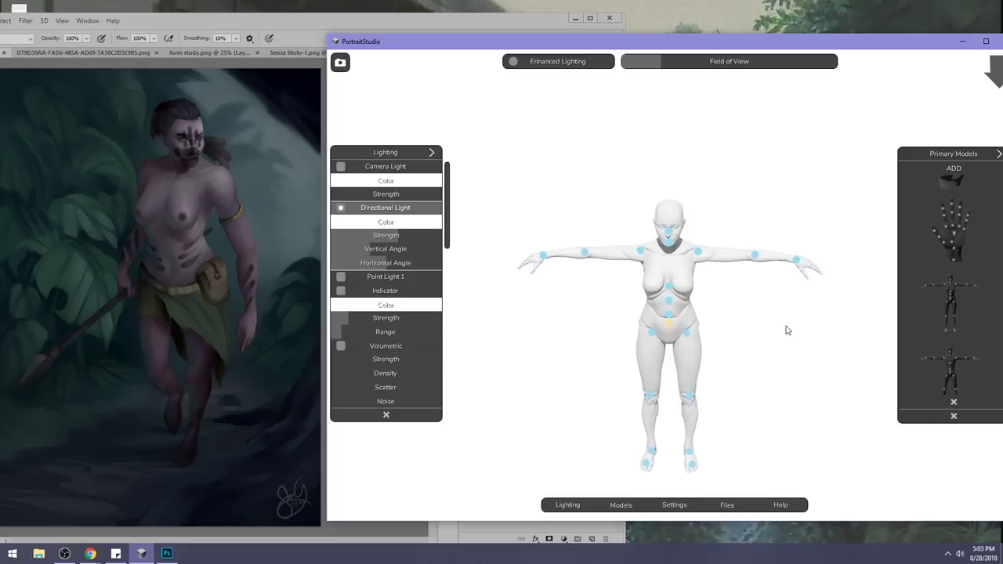
scroll(787, 330, "up", 2)
left_click_drag(776, 312, 771, 348)
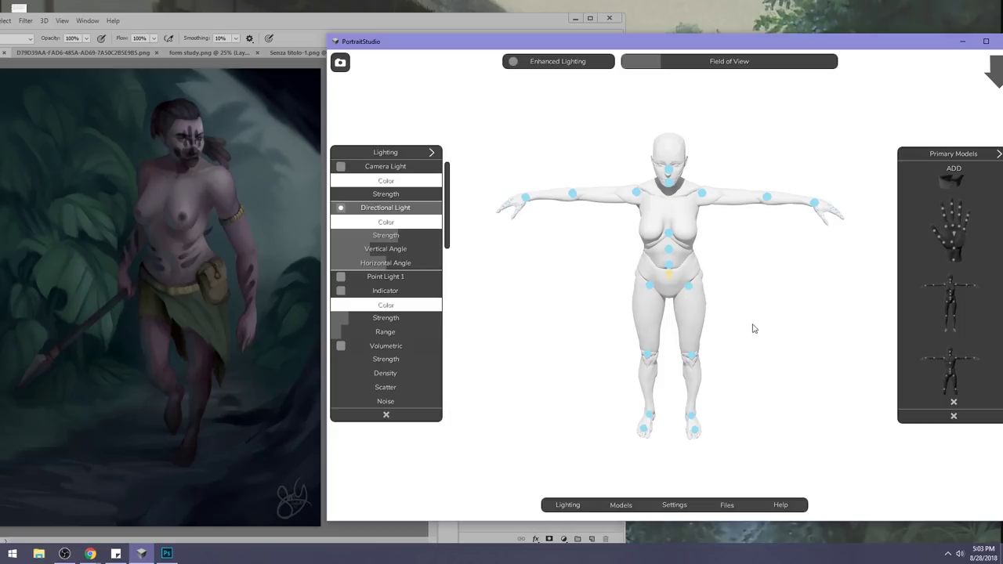
mouse_move(779, 335)
left_mouse_down()
mouse_move(763, 340)
mouse_move(779, 336)
mouse_move(769, 348)
left_mouse_up()
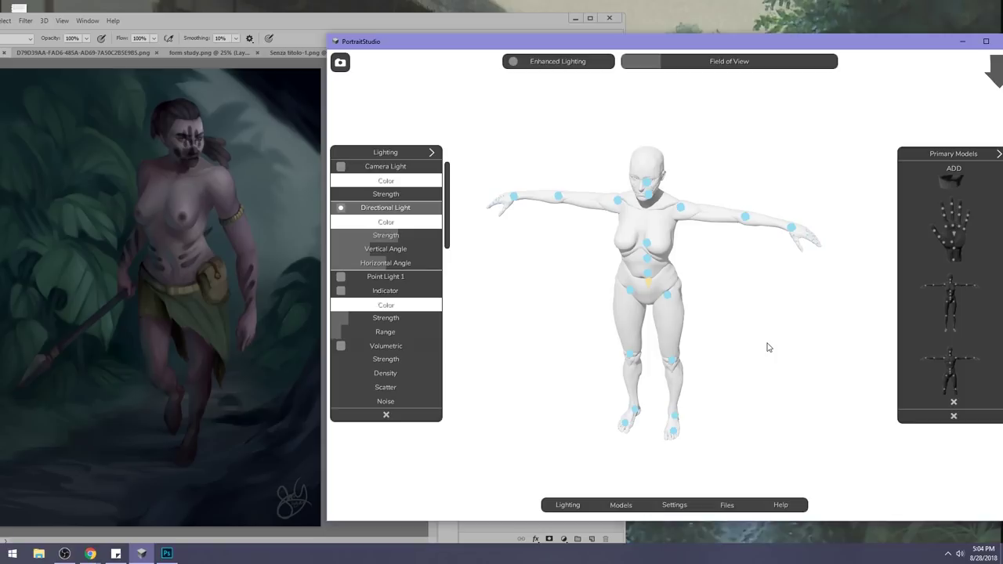
left_click(645, 183)
key("e")
left_click_drag(637, 208, 662, 205)
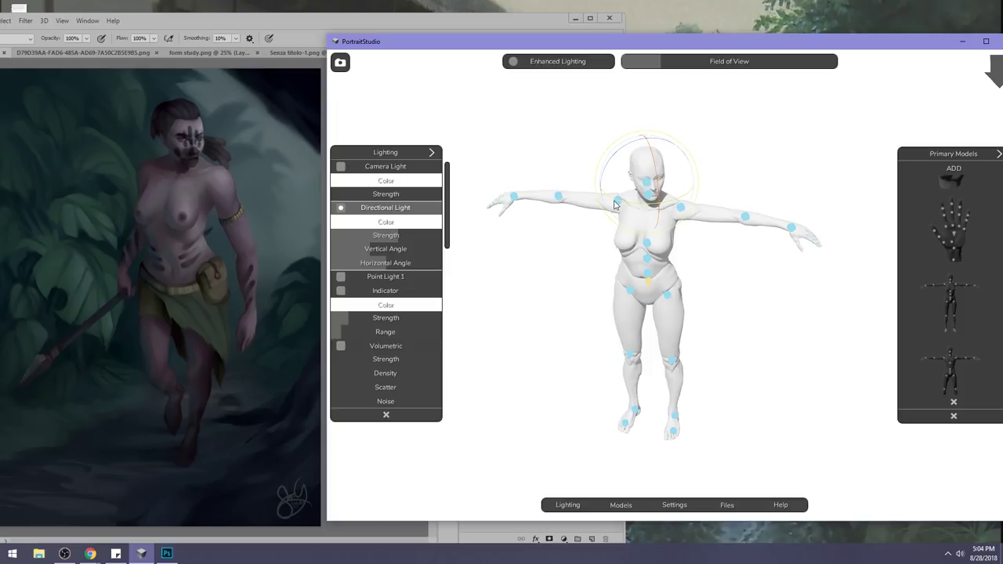
left_click(571, 249)
Rotate the model's right shoulder to lower the arm beside the body and swing it slightly back.
left_click(617, 200)
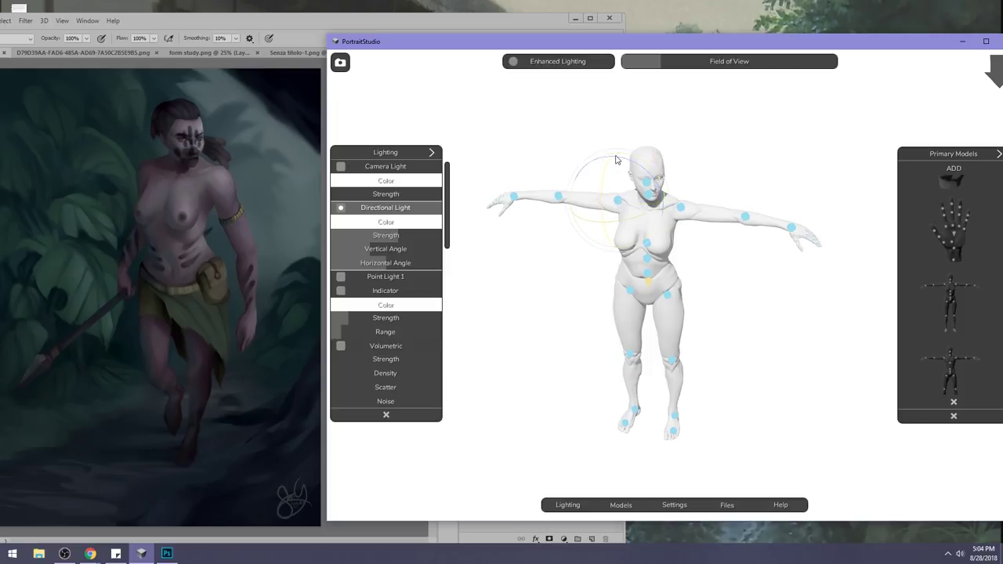
left_click_drag(615, 162, 540, 170)
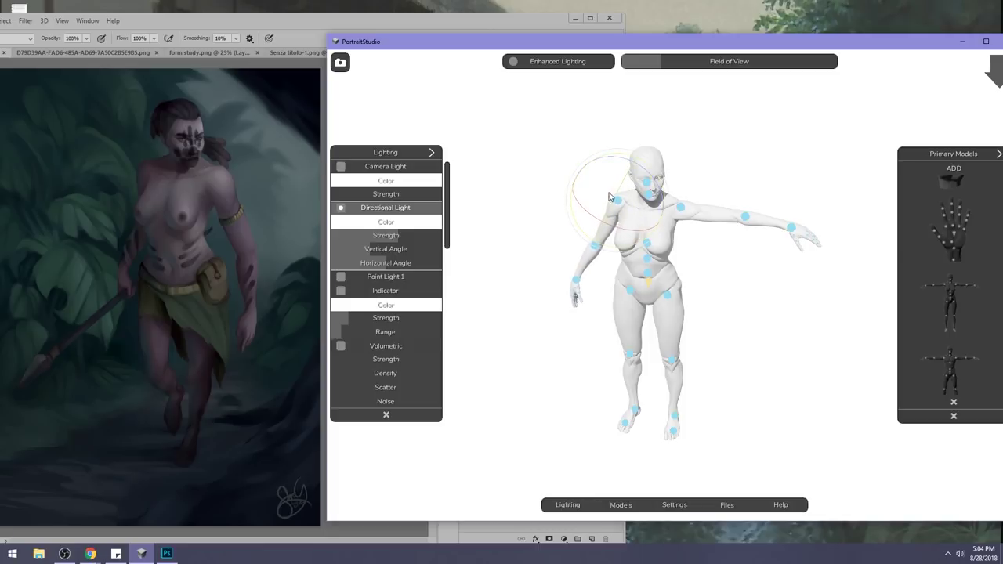
mouse_move(623, 179)
left_mouse_down()
mouse_move(617, 199)
mouse_move(633, 179)
left_mouse_up()
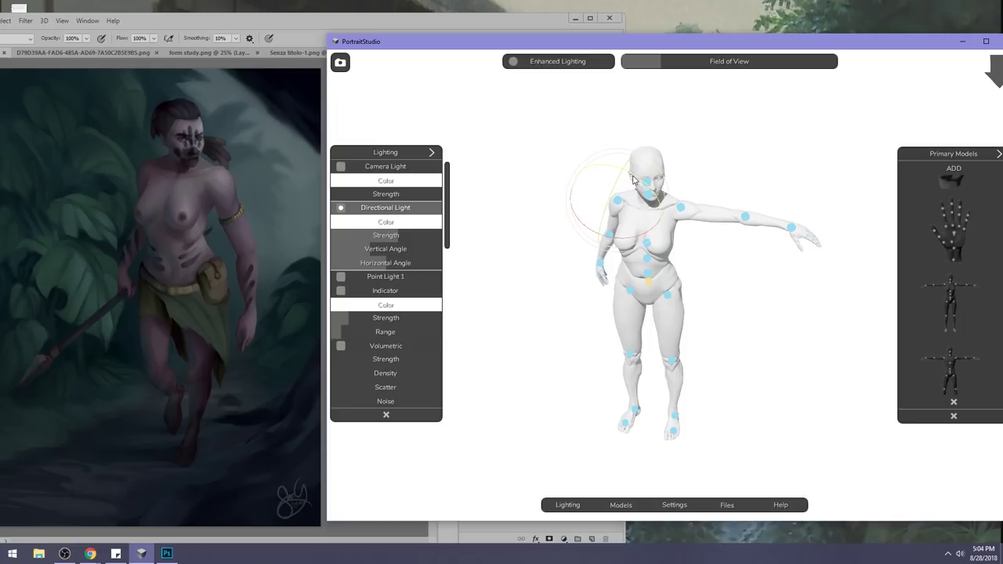
Rotate the model's torso at the waist, and readjust the head to match the hunter's facing direction.
left_click(647, 258)
left_click_drag(646, 282, 640, 288)
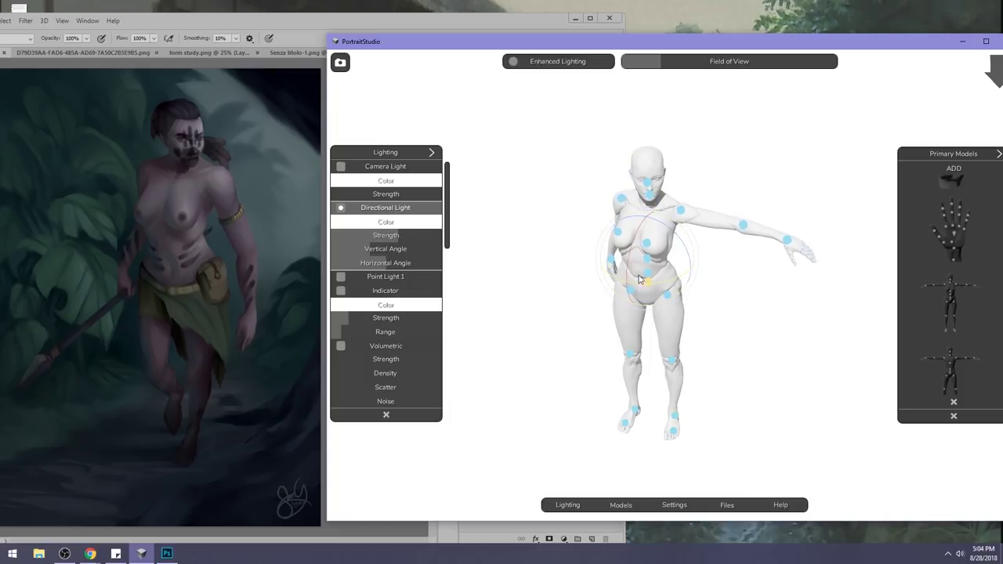
left_click(650, 189)
left_click(735, 153)
left_click(648, 184)
left_click_drag(644, 208, 658, 205)
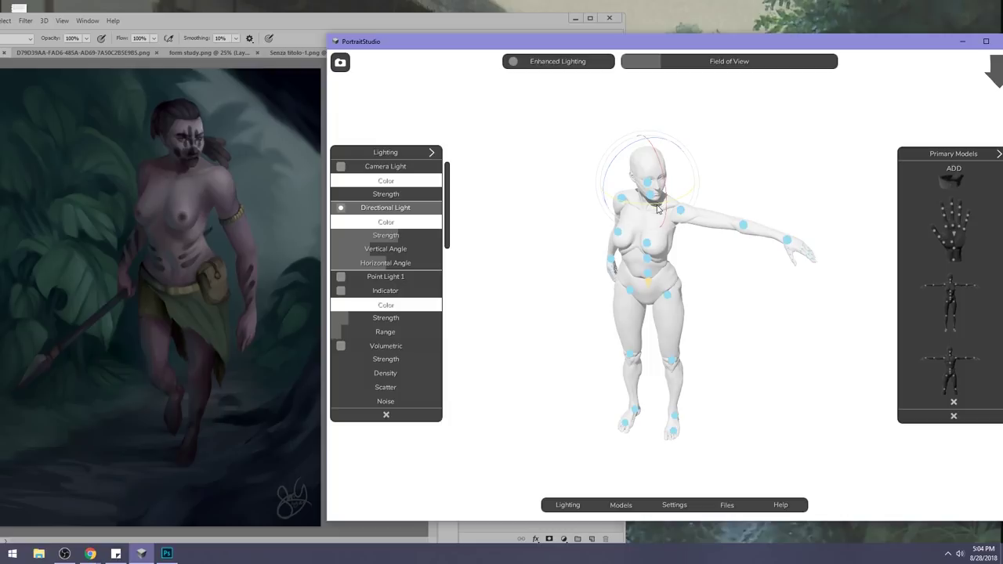
Bend the model's right elbow so the forearm and hand swing out from behind the hip.
left_click(619, 234)
left_click_drag(600, 244, 598, 233)
left_click(569, 315)
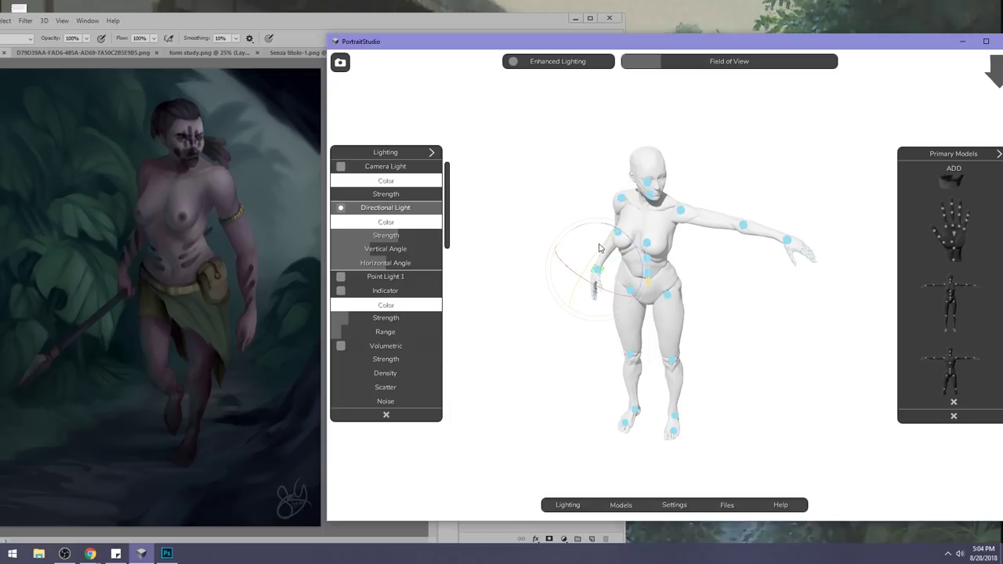
left_click(597, 272)
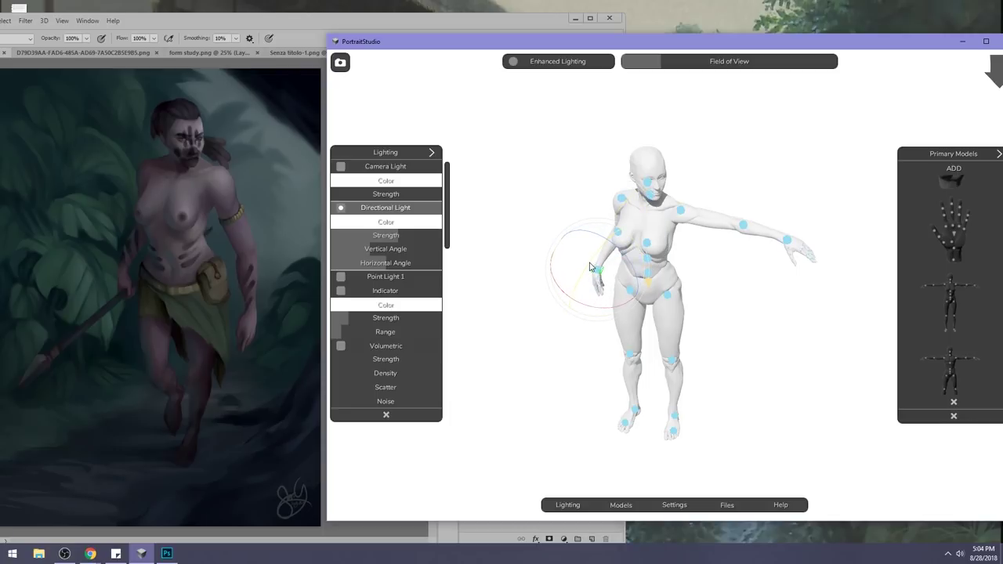
Lower the model's left arm slightly away from the body, and bend its elbow so the forearm hangs down.
left_click(682, 212)
left_click_drag(714, 190, 725, 286)
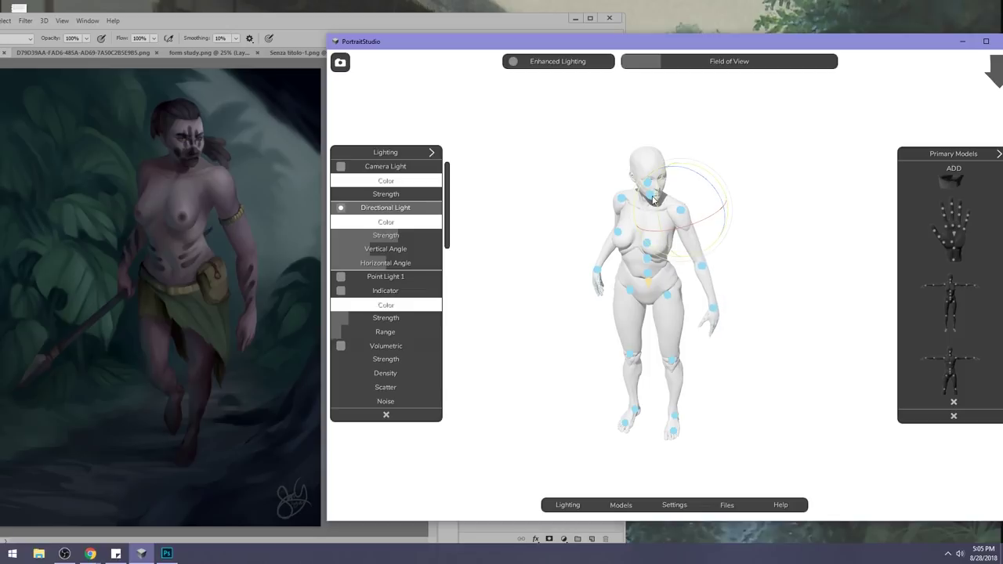
left_click_drag(658, 196, 655, 209)
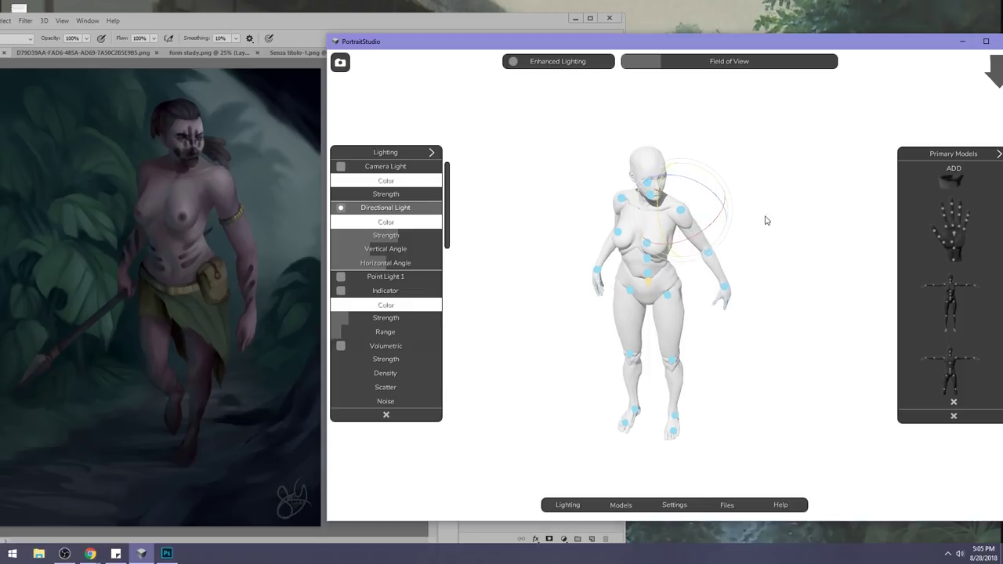
left_click(708, 253)
left_click_drag(688, 244, 696, 207)
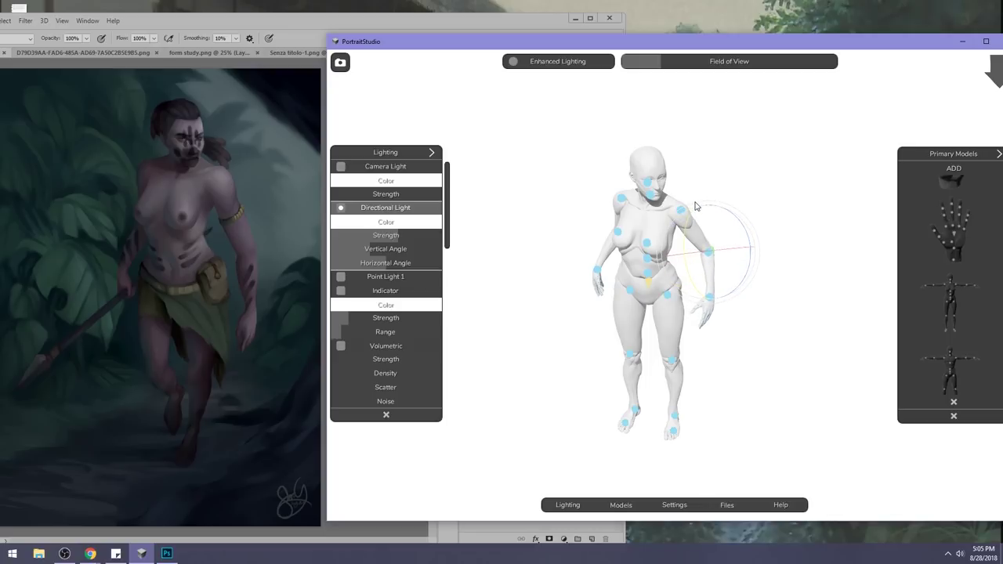
Swing the model's right thigh forward and bend its knee so the lower leg trails behind in a walking stride.
left_click(631, 292)
left_click_drag(618, 312, 630, 287)
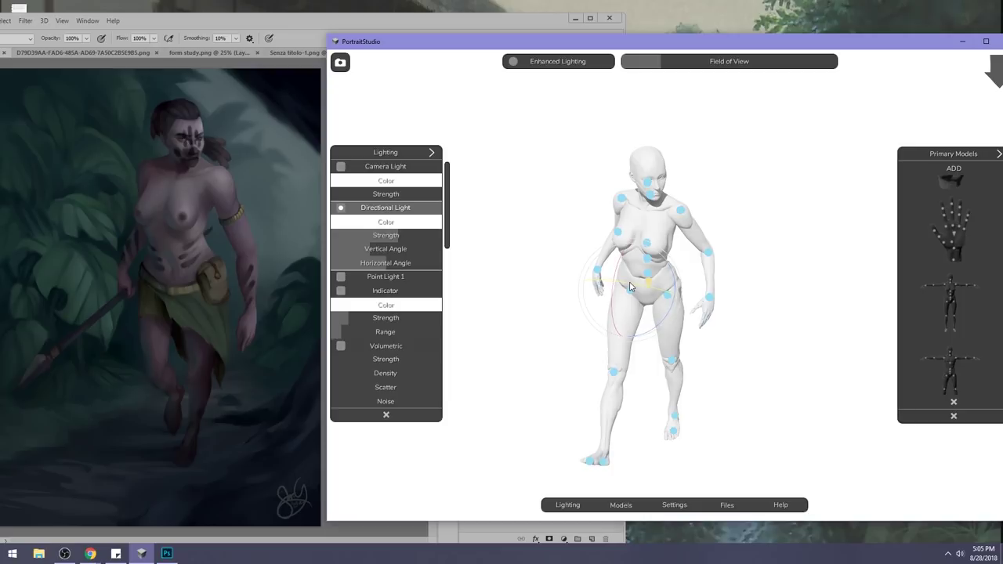
left_click_drag(683, 291, 684, 282)
left_click(633, 380)
left_click_drag(620, 348, 616, 402)
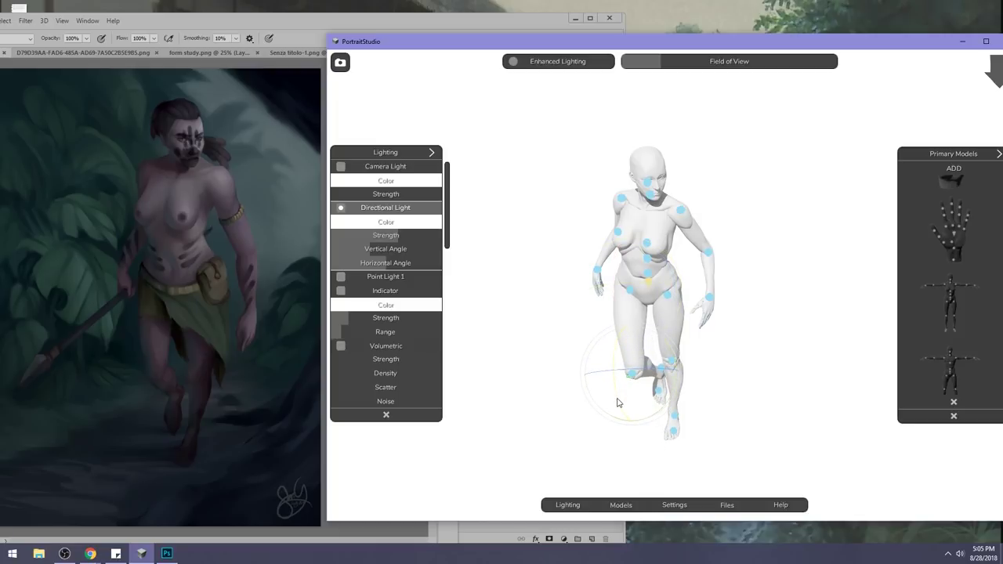
left_click_drag(650, 369, 656, 373)
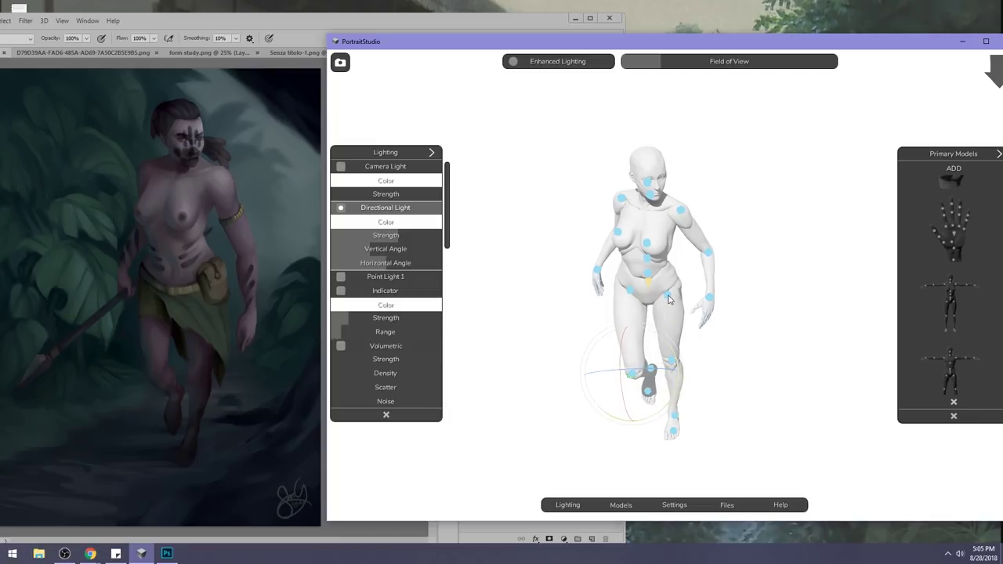
Rotate the model's left hip to swing the standing leg slightly back, and check the walking pose from several angles.
left_click_drag(668, 296, 685, 269)
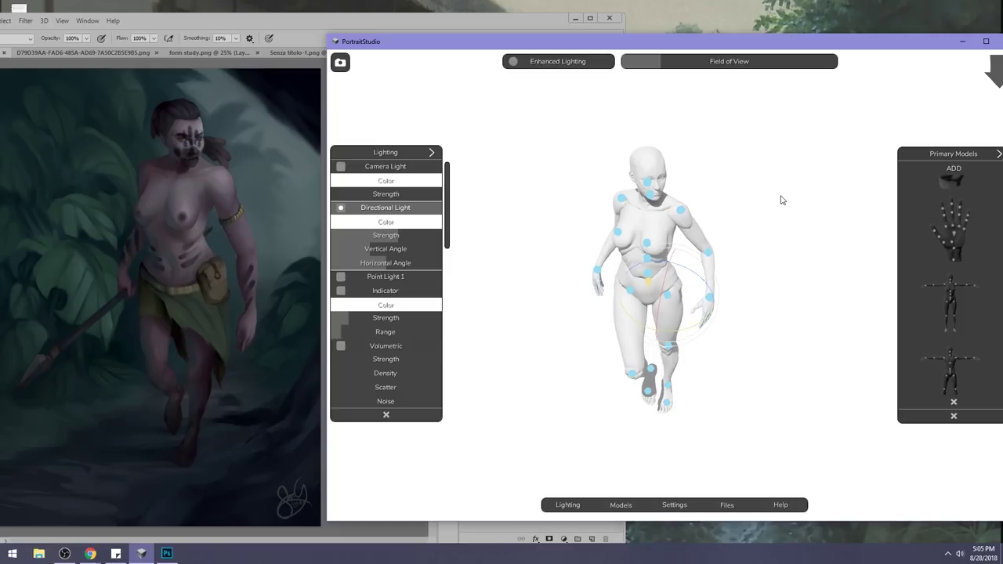
left_click_drag(761, 367, 775, 309)
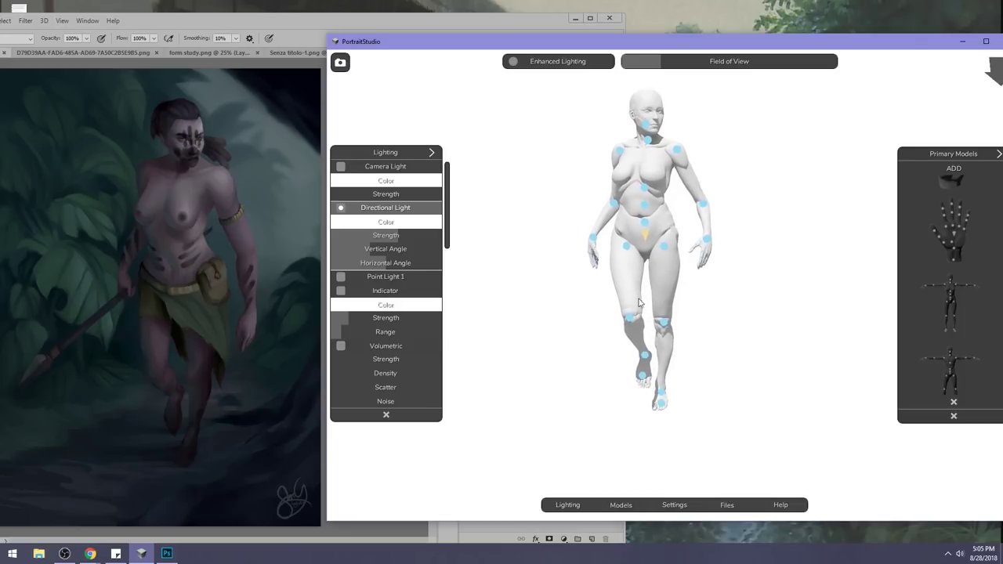
left_click_drag(755, 159, 790, 204)
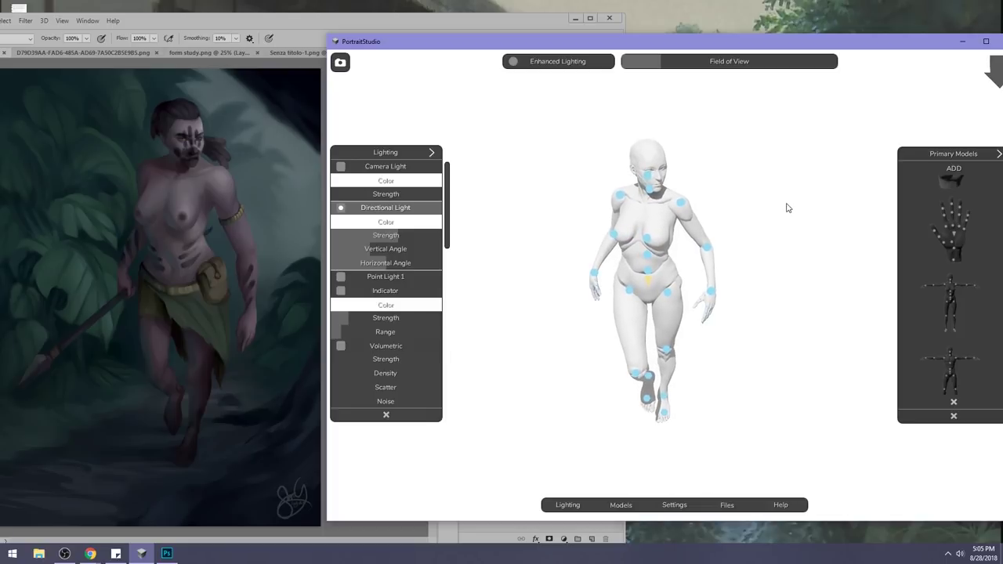
left_click_drag(787, 204, 735, 156)
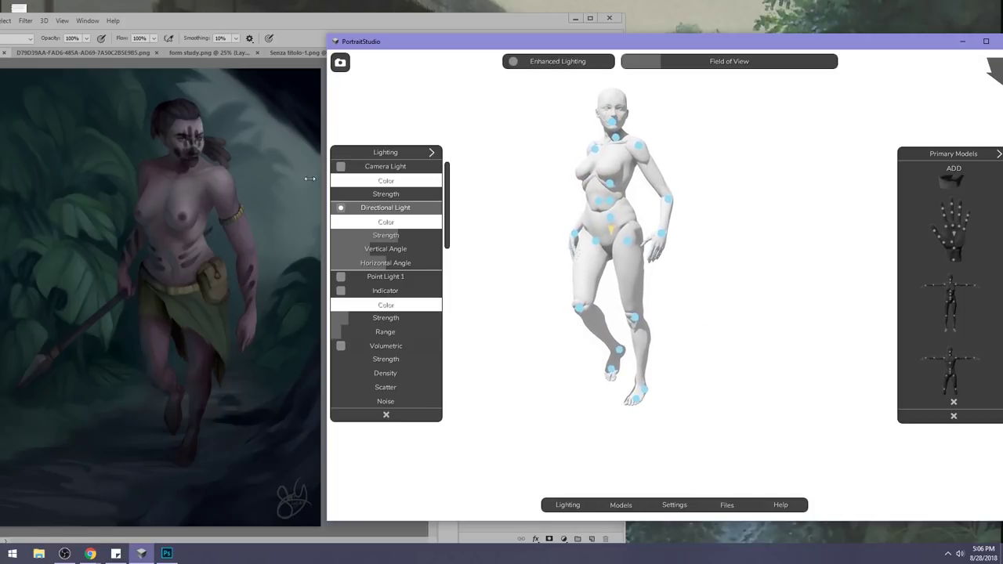
left_click_drag(682, 181, 735, 203)
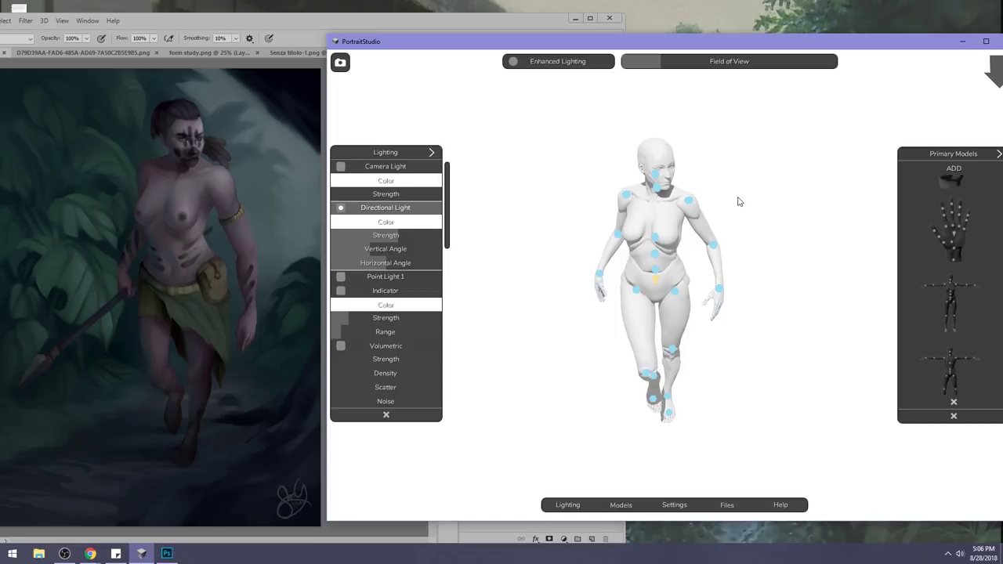
Adjust the model's left elbow, and rotate the left shoulder to bring the whole arm slightly closer to the torso.
left_click_drag(736, 197, 735, 166)
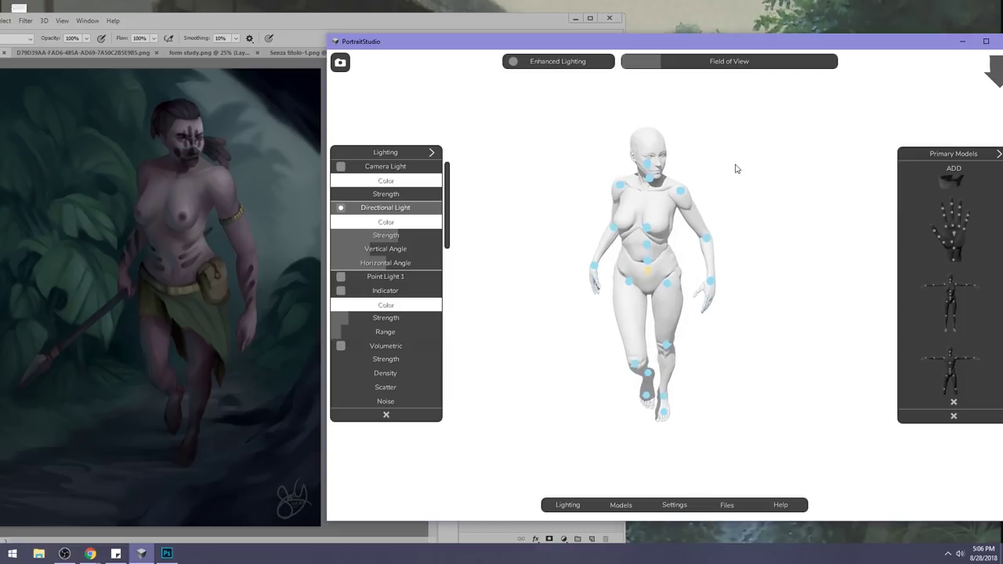
left_click(714, 237)
left_click_drag(688, 223, 692, 236)
left_click(681, 192)
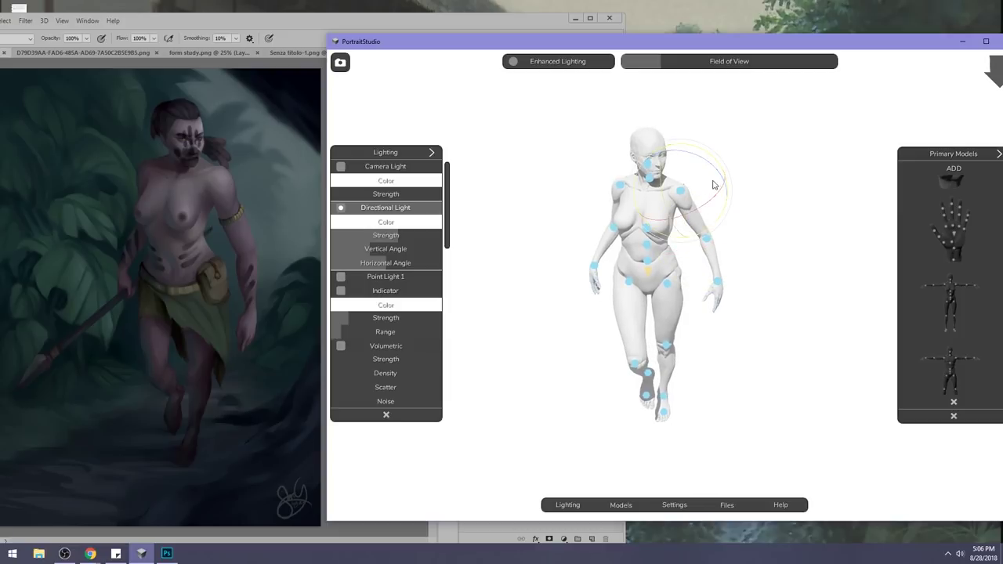
left_click_drag(714, 174, 722, 178)
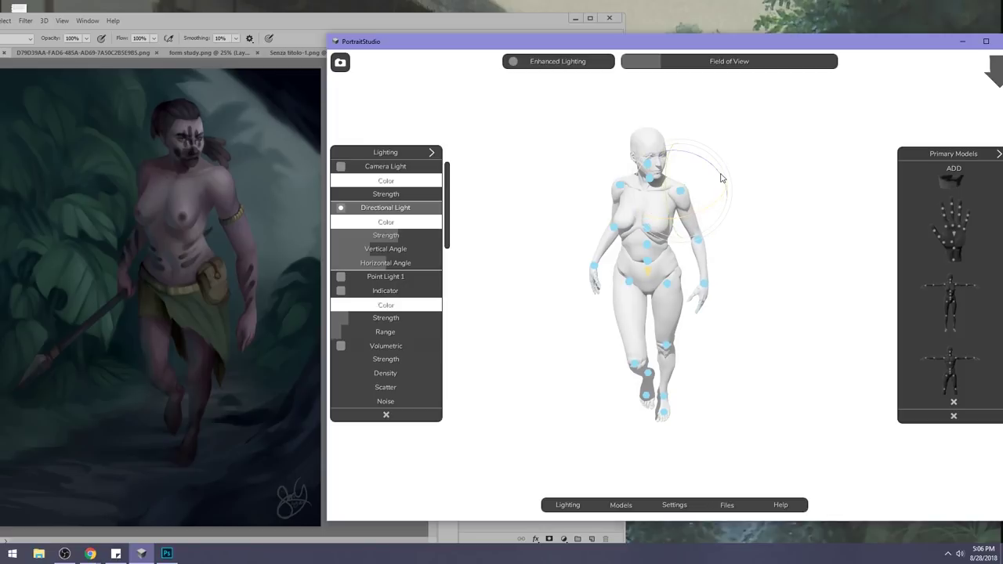
Swing the model's right arm outward from the torso, and rotate the left shoulder to swing the left arm slightly back.
left_click(619, 188)
left_click_drag(605, 192, 600, 191)
left_click(680, 193)
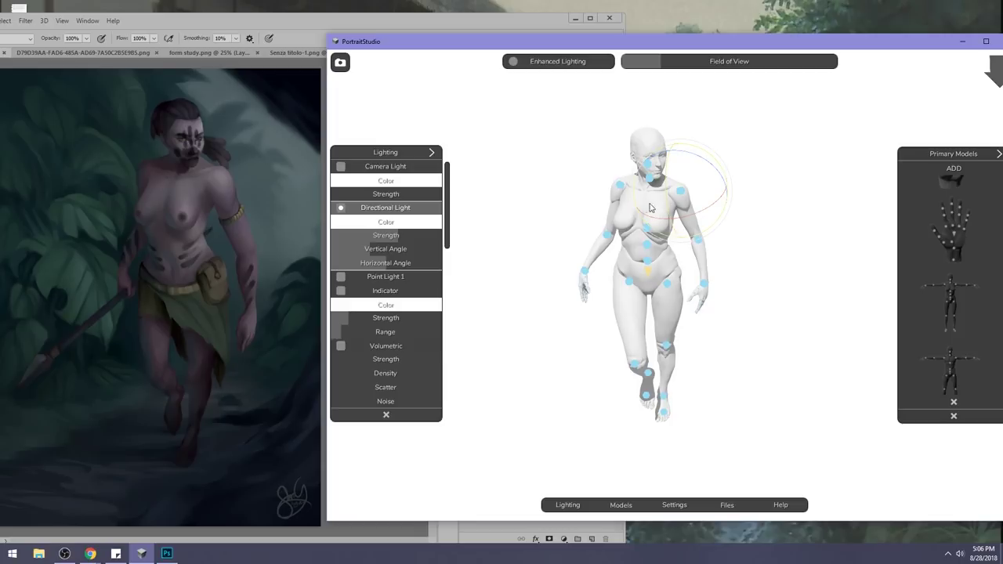
left_click_drag(666, 192, 667, 202)
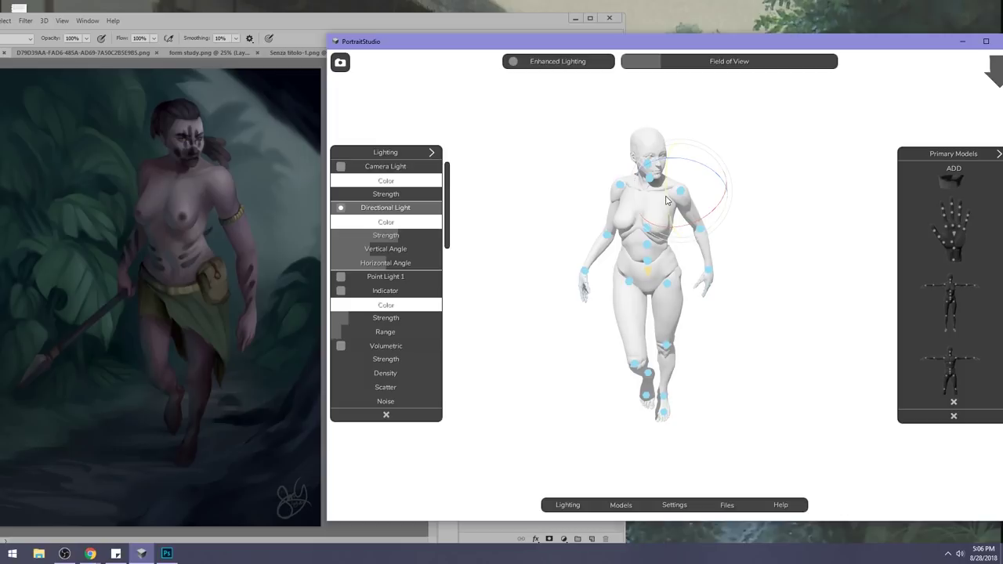
Fine-tune the model's right shoulder rotation on several axes so the arm hangs closer to the torso, as in the painting.
left_click(620, 190)
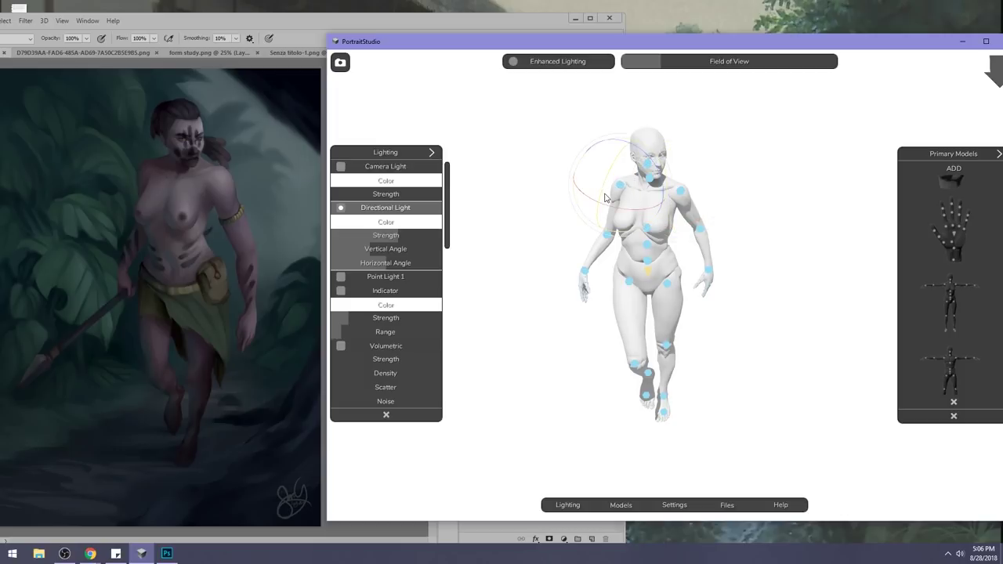
left_click_drag(601, 192, 601, 186)
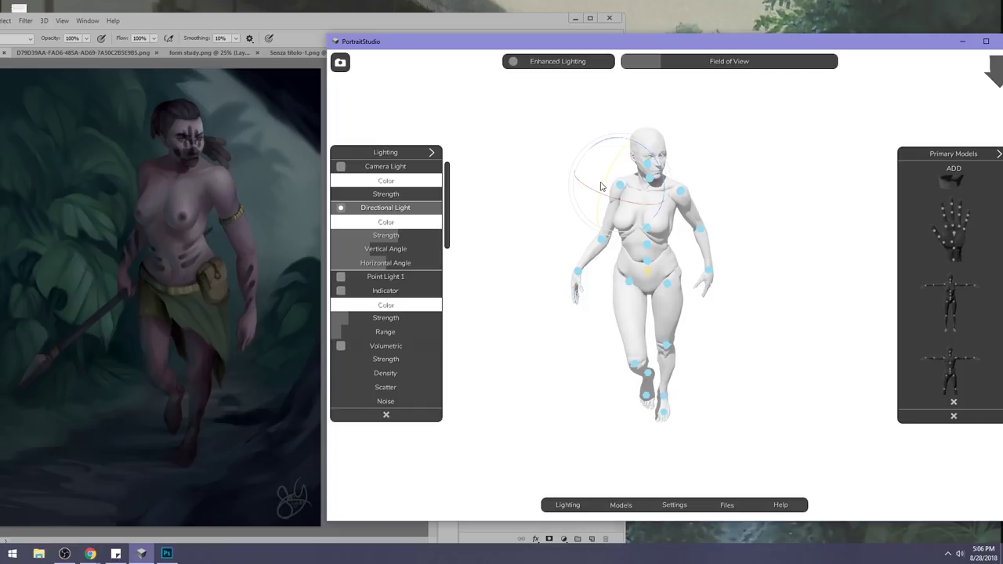
left_click_drag(750, 154, 745, 175)
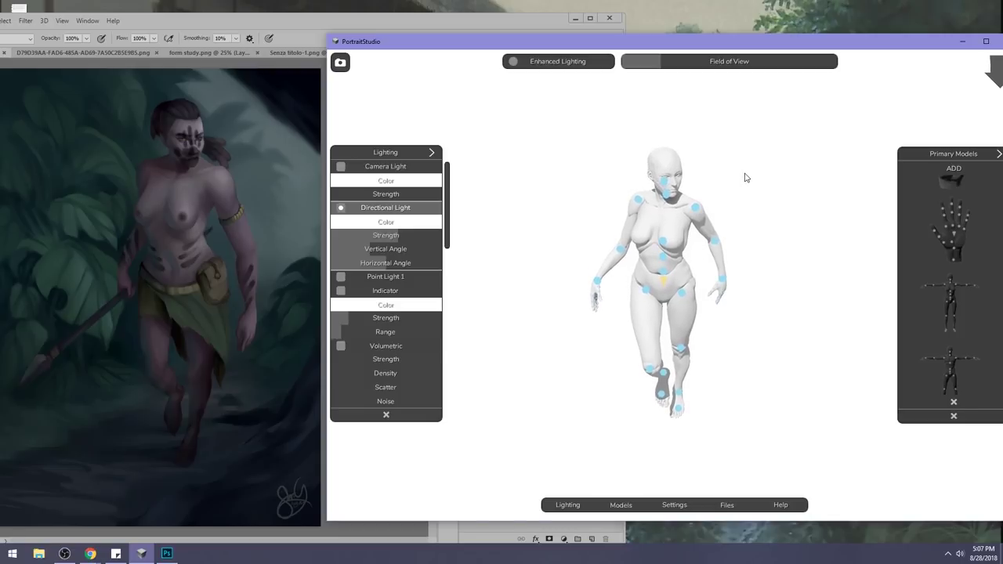
left_click(638, 201)
left_click_drag(667, 170, 661, 170)
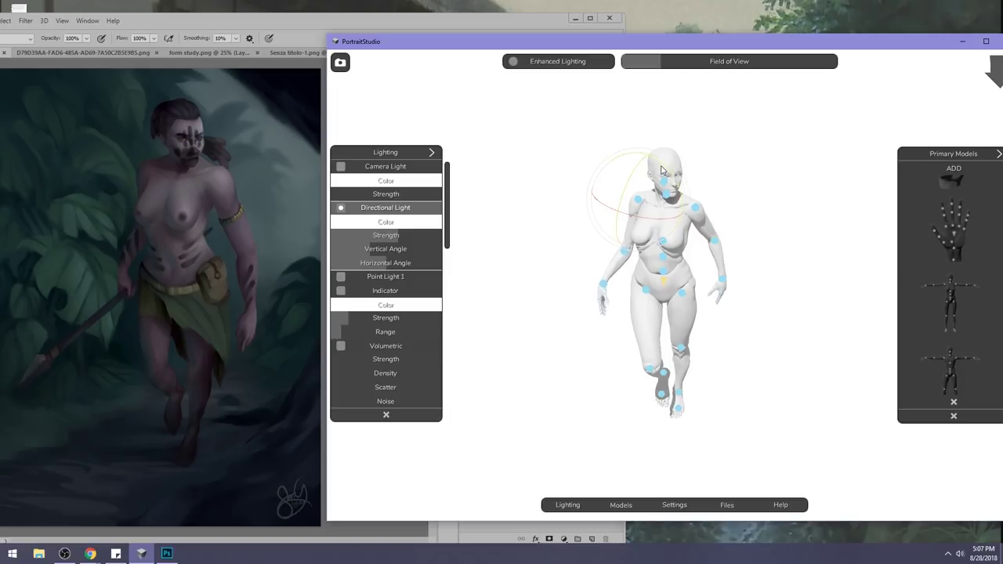
left_click_drag(626, 179, 624, 188)
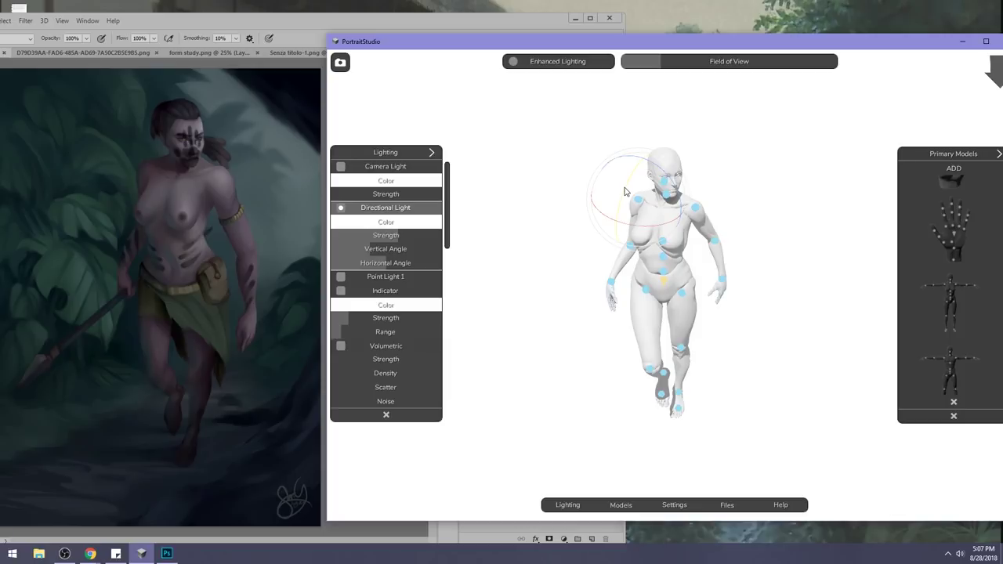
Set the field of view to about half of its range, reframing the figure from a slightly higher camera angle.
left_click_drag(645, 68, 793, 66)
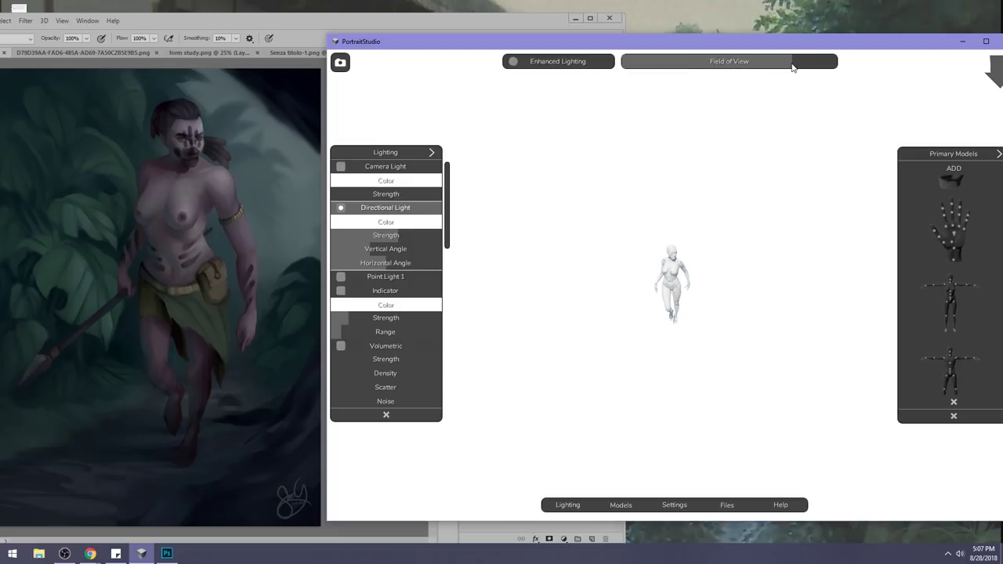
left_click_drag(758, 281, 813, 389)
scroll(813, 389, "up", 3)
scroll(815, 388, "down", 2)
scroll(819, 387, "up", 3)
scroll(819, 384, "down", 4)
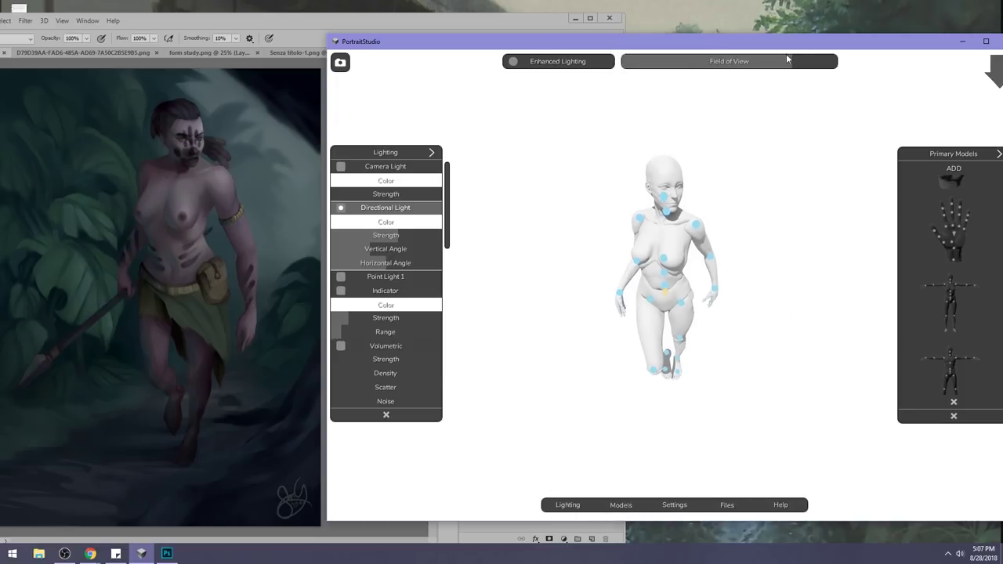
left_click_drag(787, 63, 757, 63)
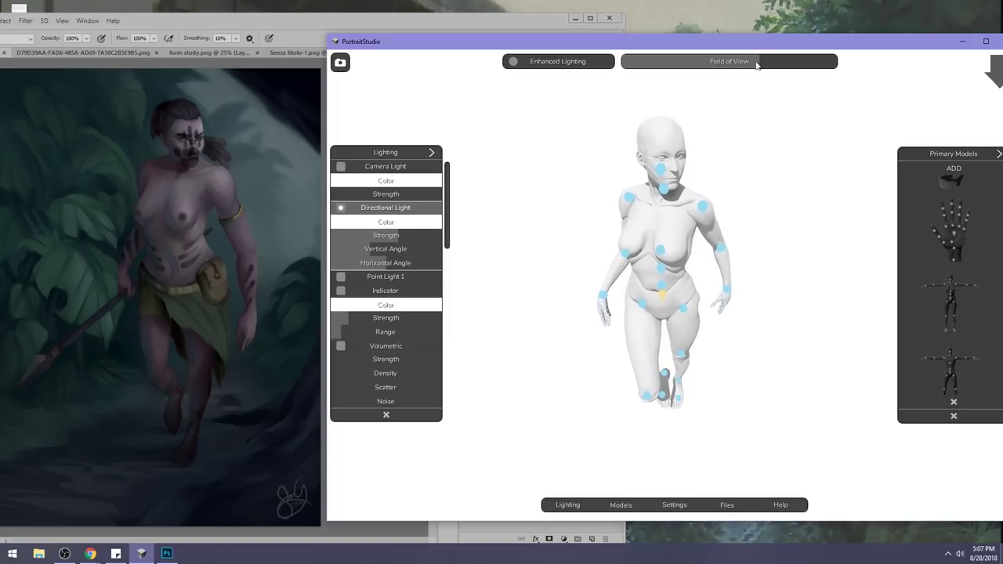
scroll(776, 228, "down", 2)
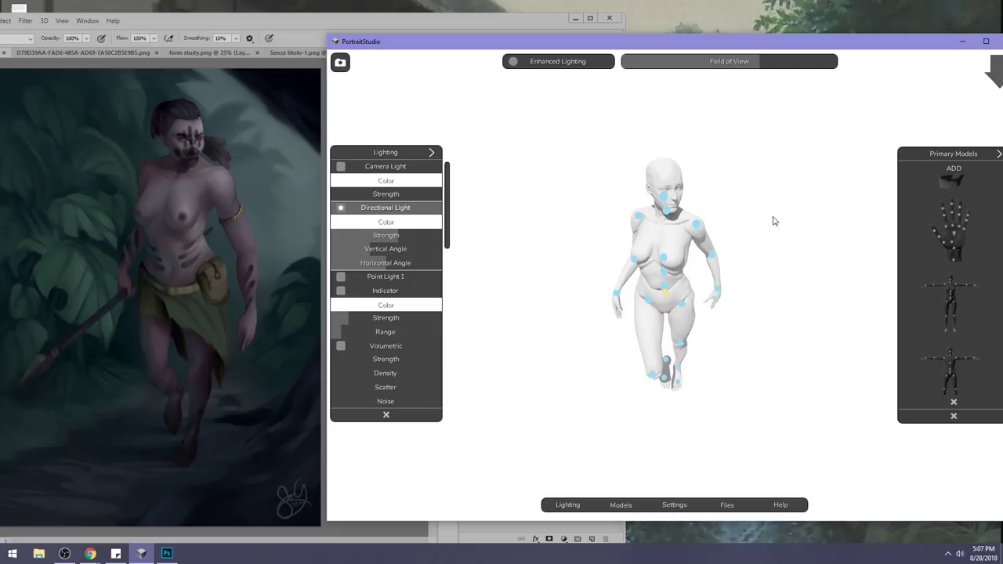
mouse_move(749, 63)
left_mouse_down()
mouse_move(730, 63)
mouse_move(742, 65)
left_mouse_up()
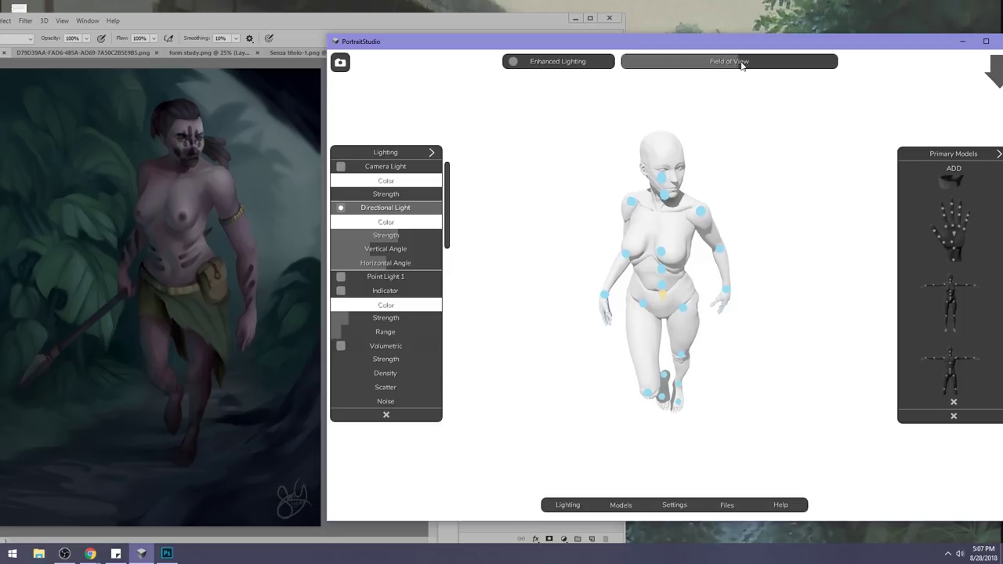
scroll(754, 239, "down", 2)
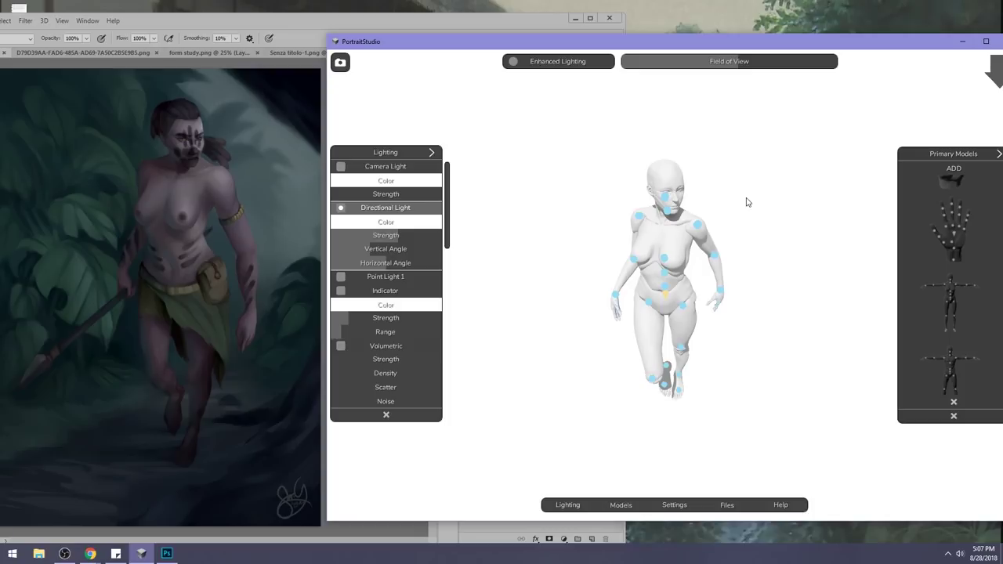
Adjust the model's neck joint to refine the tilt of the head.
left_click(669, 214)
left_click(668, 215)
left_click(666, 216)
left_click_drag(668, 213, 666, 218)
left_click(766, 198)
Nudge the model's head joint while viewing the figure from the side, and return to the front three-quarter view.
mouse_move(763, 268)
left_mouse_down()
mouse_move(775, 255)
mouse_move(773, 269)
left_mouse_up()
scroll(744, 298, "down", 4)
scroll(765, 306, "up", 5)
left_click_drag(770, 314, 633, 283)
left_click(548, 148)
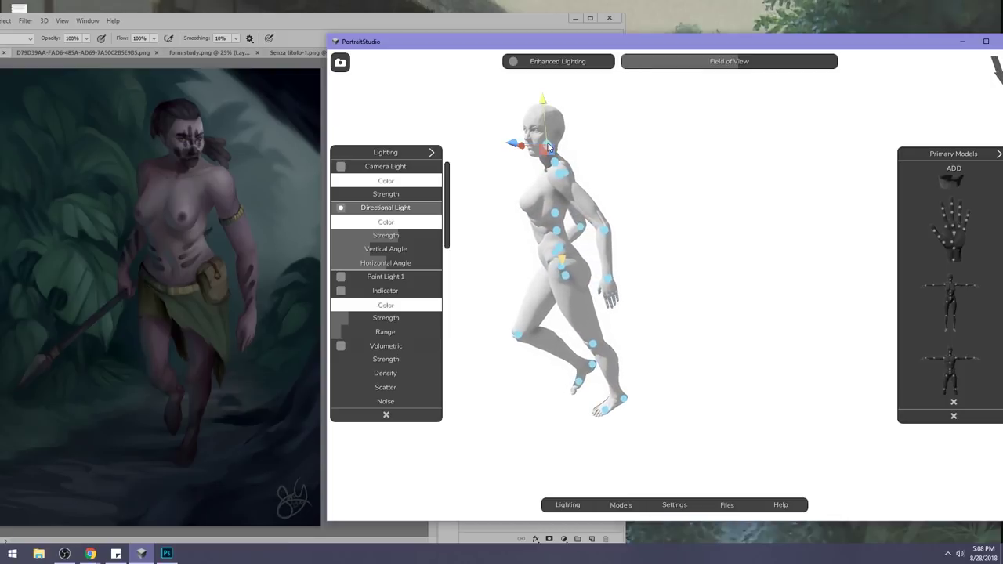
left_click_drag(547, 150, 543, 148)
scroll(661, 199, "up", 5)
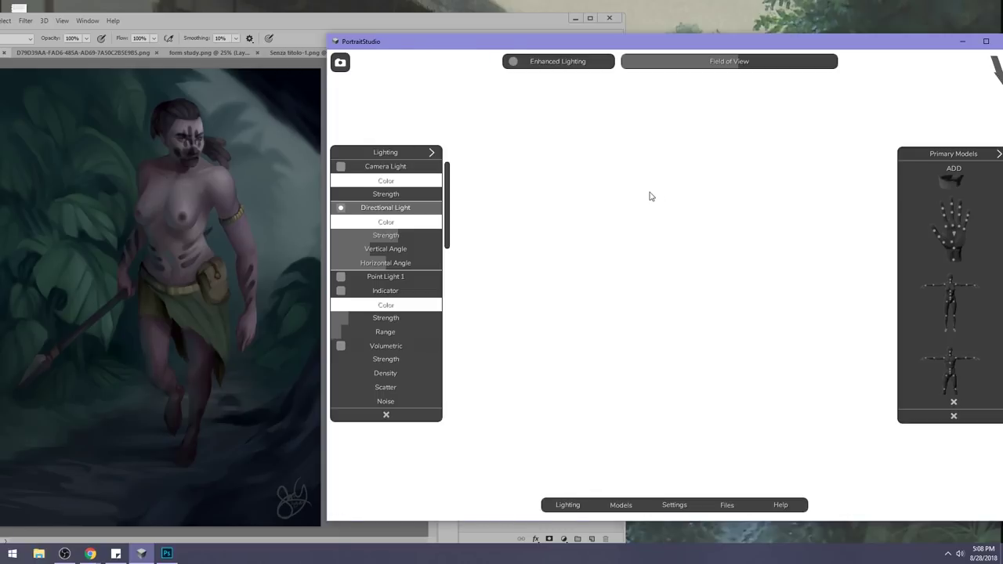
scroll(636, 193, "down", 5)
left_click_drag(632, 194, 777, 211)
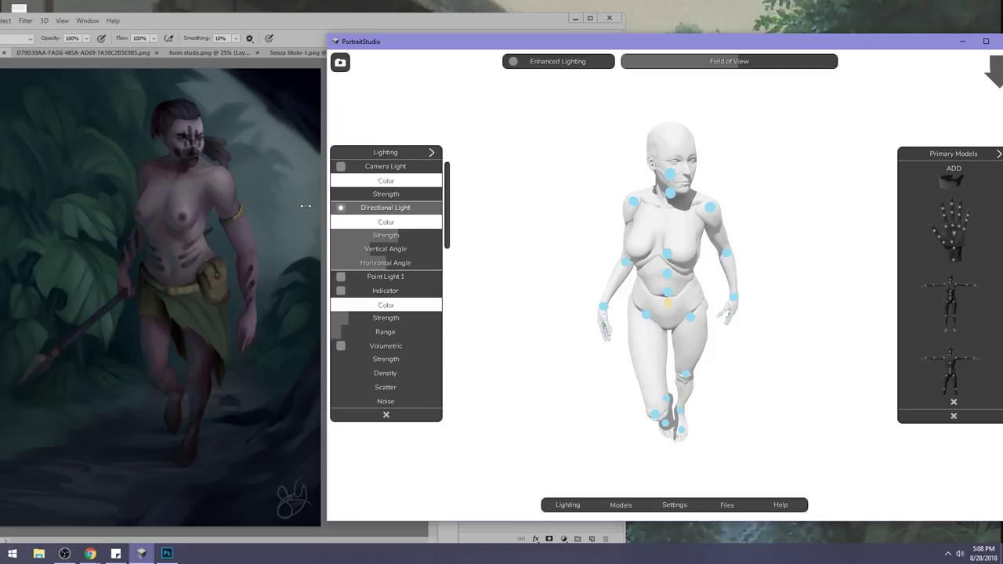
Switch to Photoshop, move its window fully into view, and display the form study.png document.
left_click_drag(297, 22, 595, 13)
left_click(427, 45)
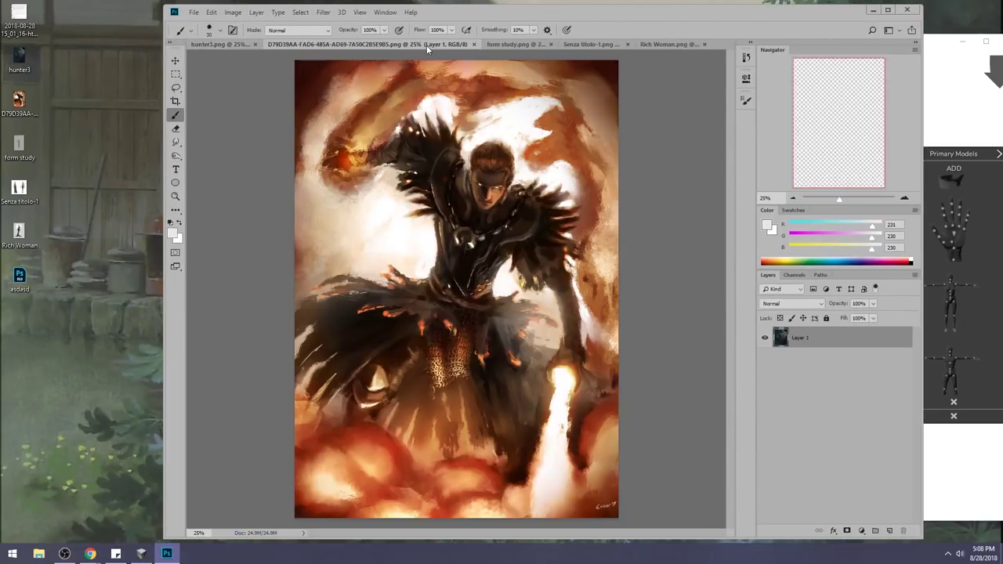
left_click(505, 43)
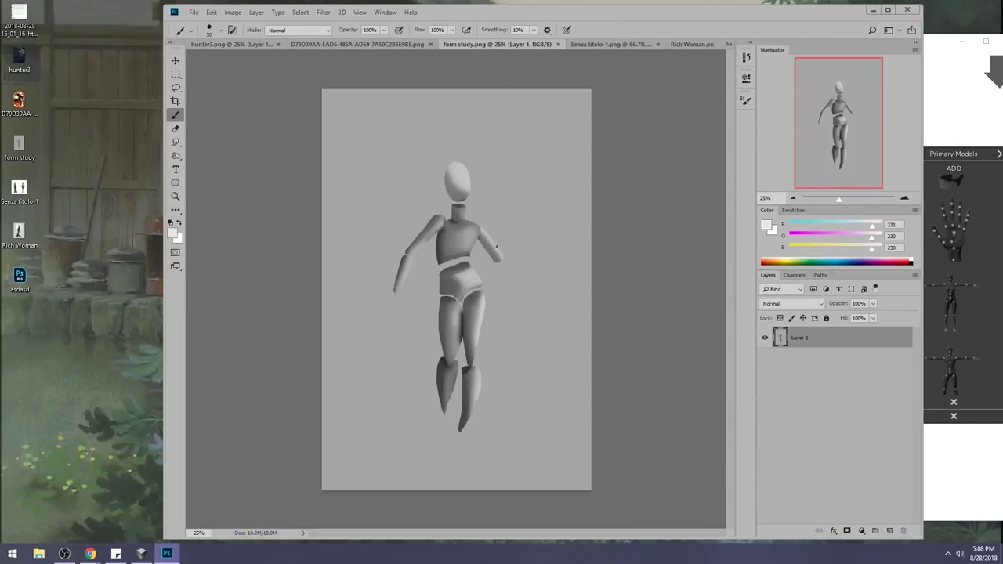
Set the foreground color to magenta (231, 1, 230) and brush strokes down the side of the form study's chest.
left_click(373, 237)
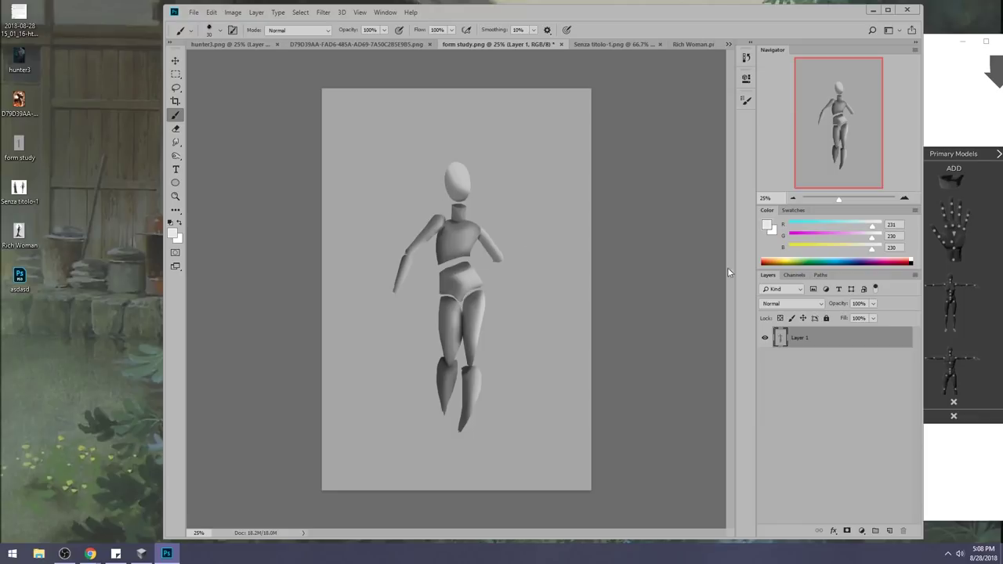
left_click_drag(811, 237, 790, 236)
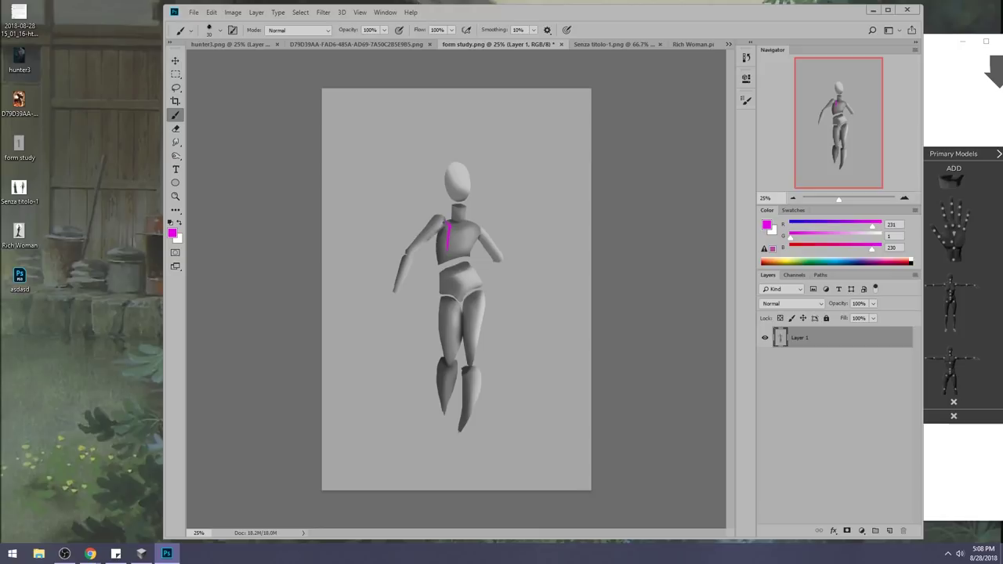
left_click_drag(445, 221, 438, 263)
mouse_move(445, 221)
left_mouse_down()
mouse_move(483, 225)
mouse_move(473, 256)
mouse_move(444, 264)
left_mouse_up()
Switch back to PortraitStudio and view the posed figure from a slightly higher, more distant camera angle.
left_click(938, 47)
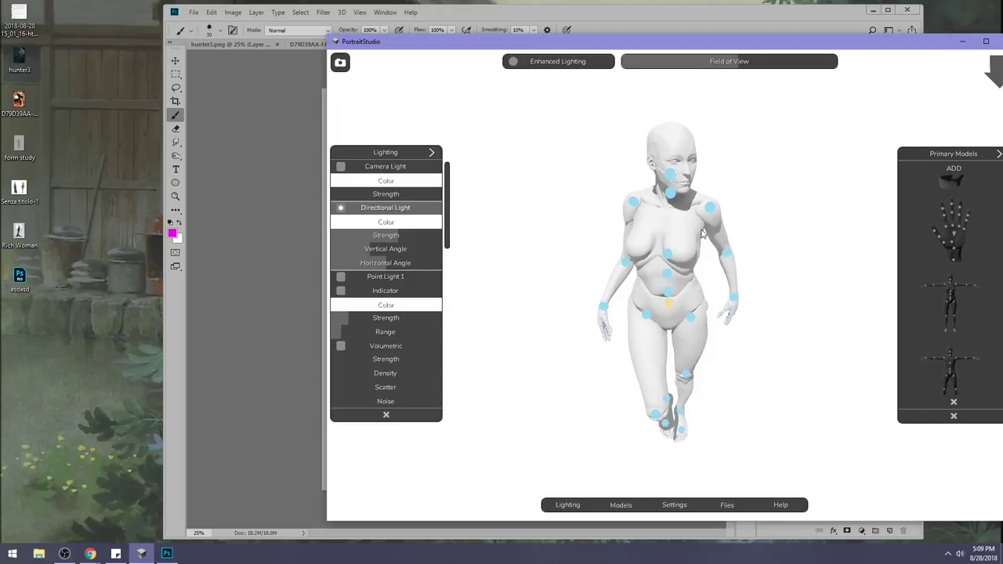
mouse_move(772, 211)
left_mouse_down()
mouse_move(759, 220)
mouse_move(767, 203)
left_mouse_up()
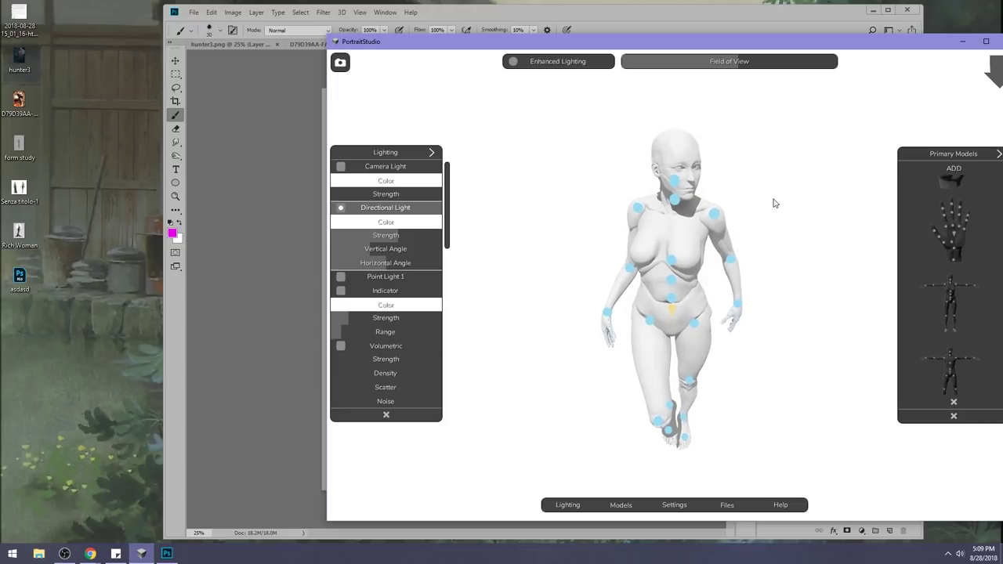
scroll(776, 210, "down", 1)
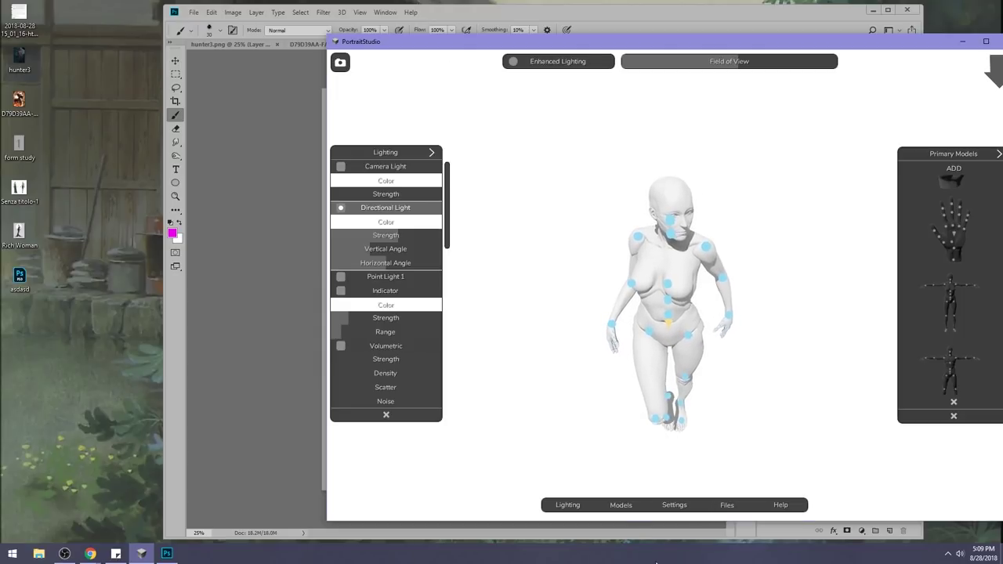
Look through PortraitStudio's settings and its saved model projects for display options.
left_click(675, 506)
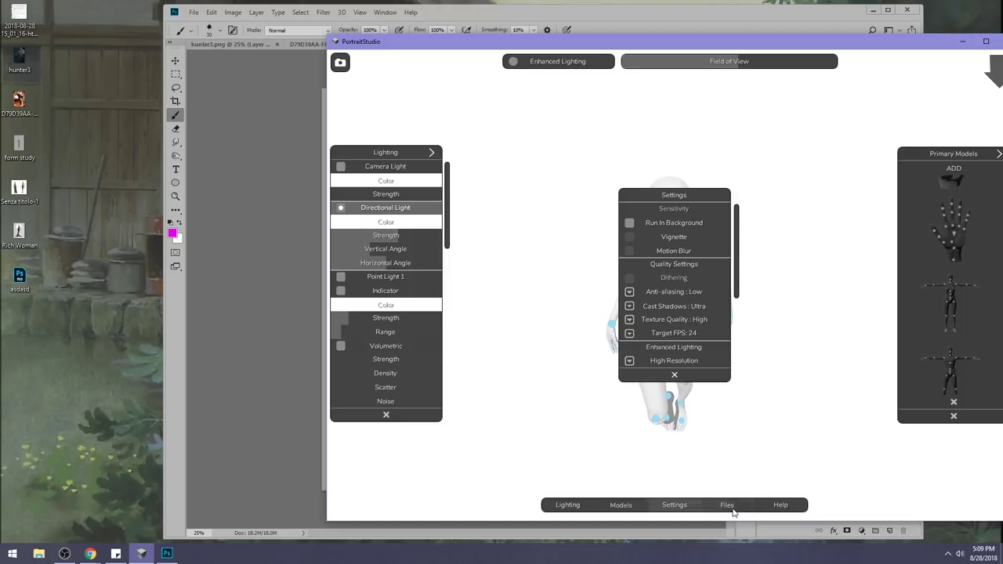
left_click(622, 510)
left_click(616, 507)
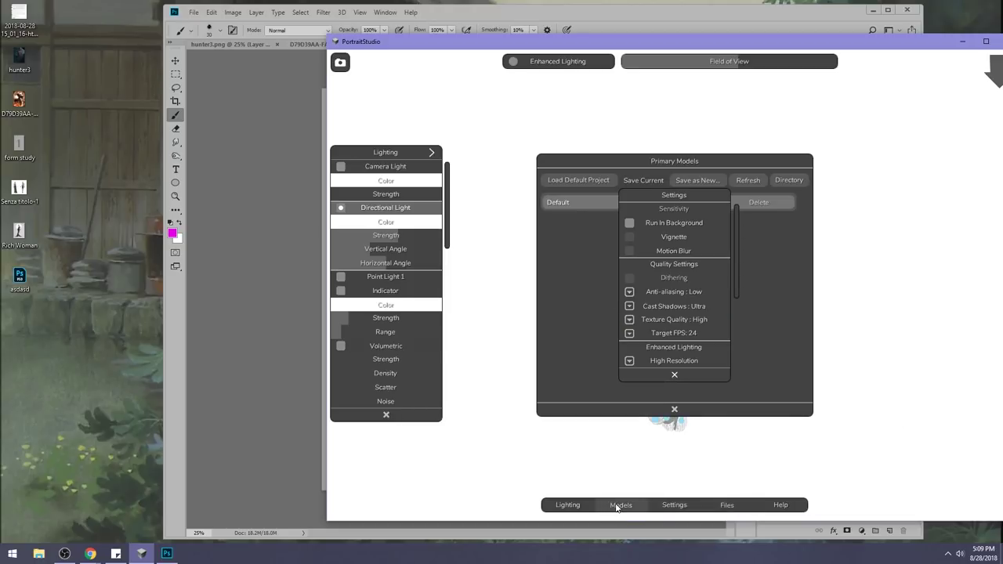
left_click(670, 505)
left_click(728, 505)
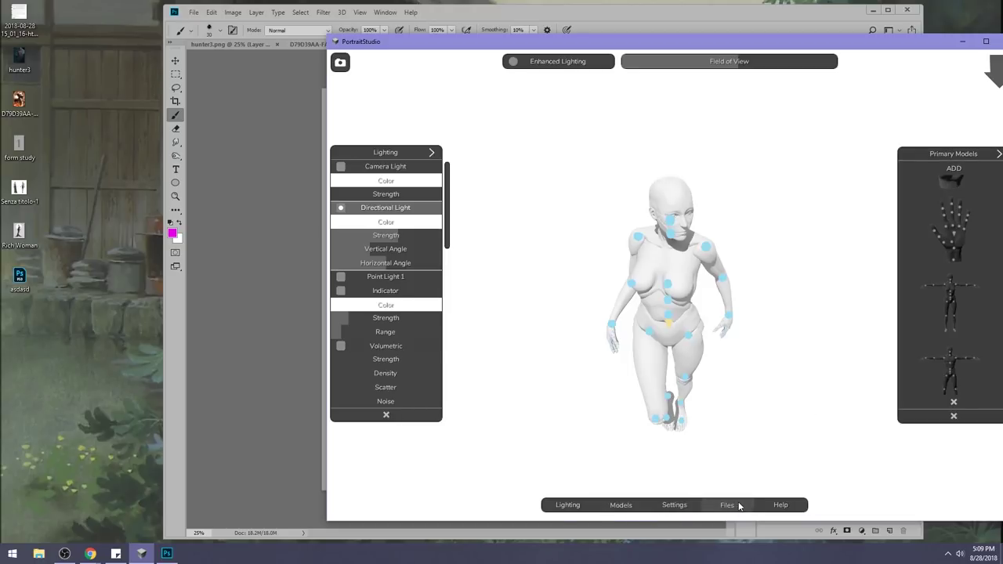
left_click(632, 506)
left_click(632, 506)
left_click(681, 506)
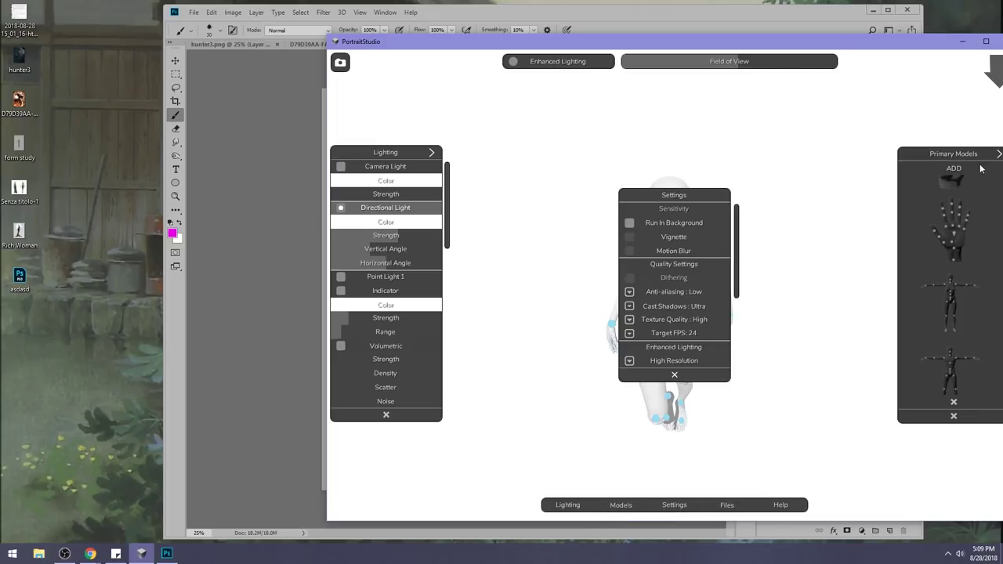
Show the material properties of Female_mannequin_v2(Clone) and open its object options.
left_click(998, 154)
left_click(908, 158)
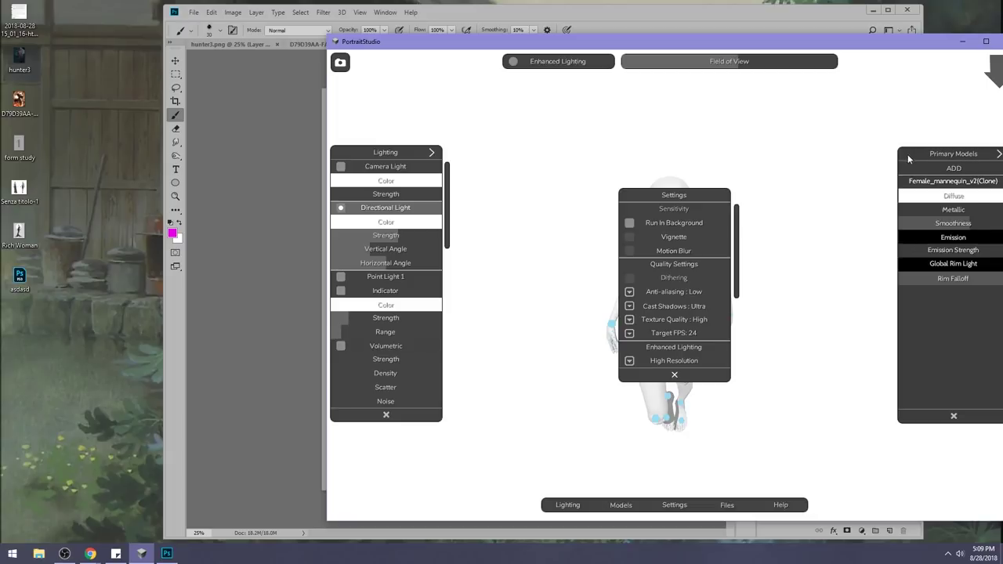
right_click(967, 183)
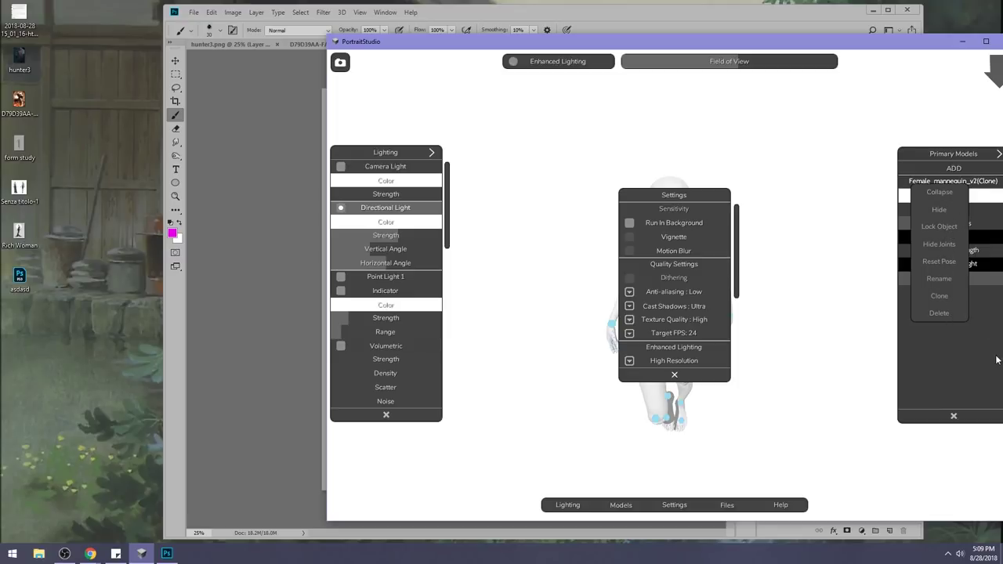
right_click(956, 184)
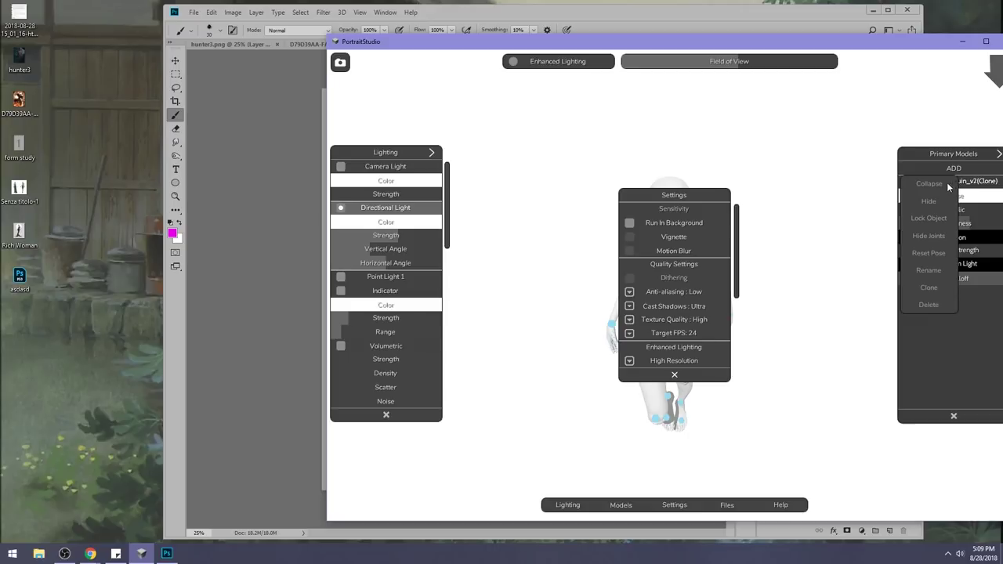
Close the settings and switch to the Chrome browser.
left_click(674, 505)
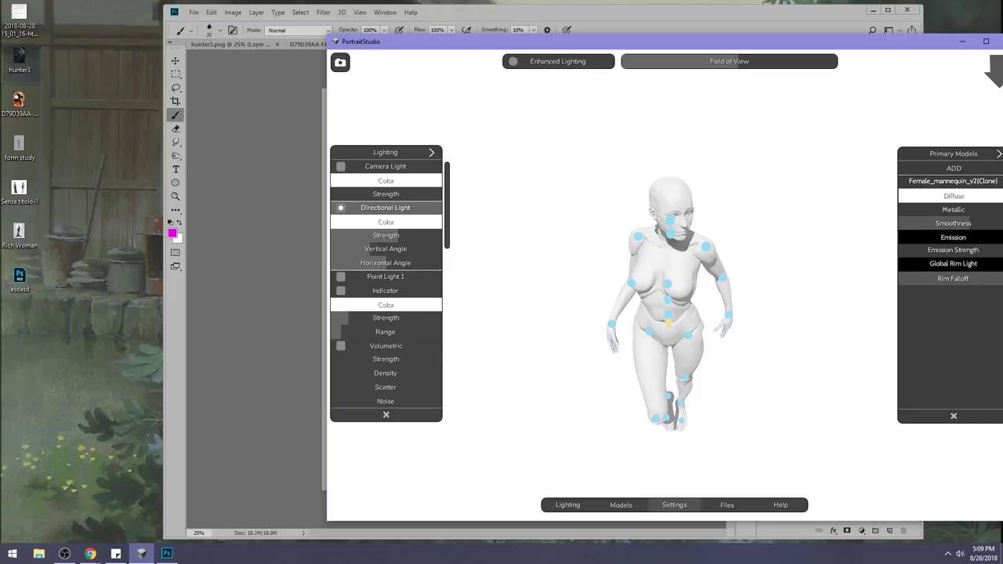
left_click(90, 553)
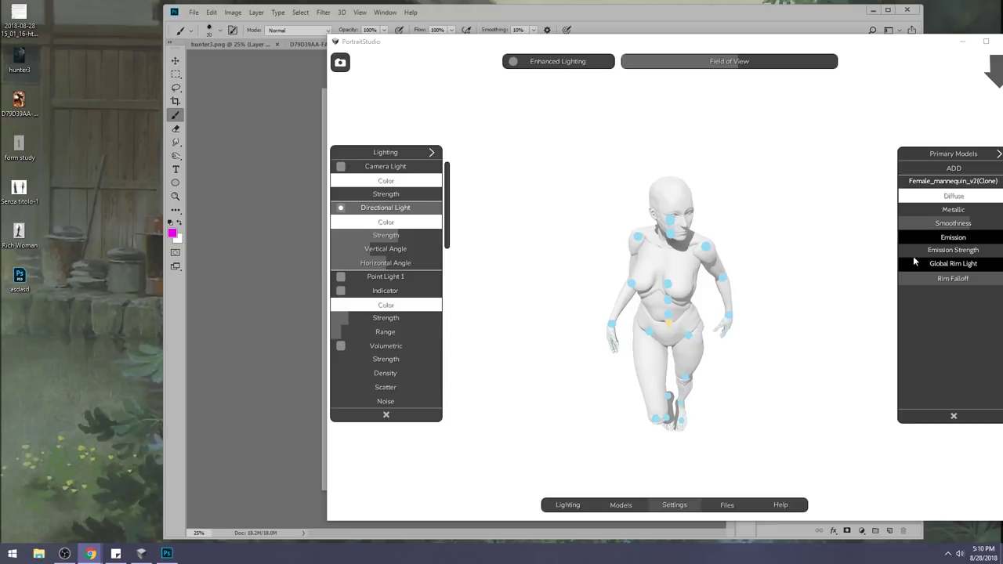
Hide the joint markers on Female_mannequin_v2(Clone).
left_click(958, 184)
right_click(958, 184)
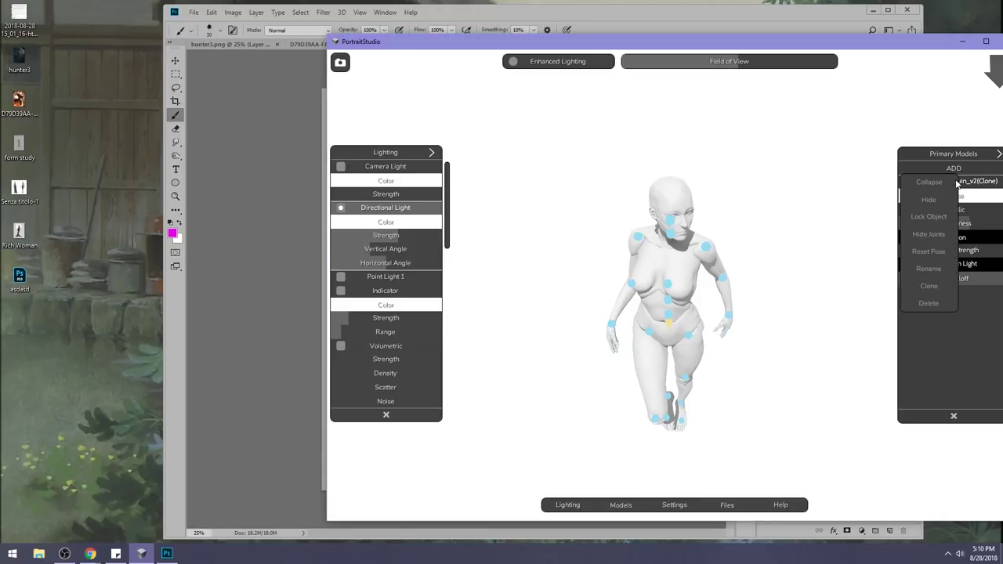
left_click(941, 237)
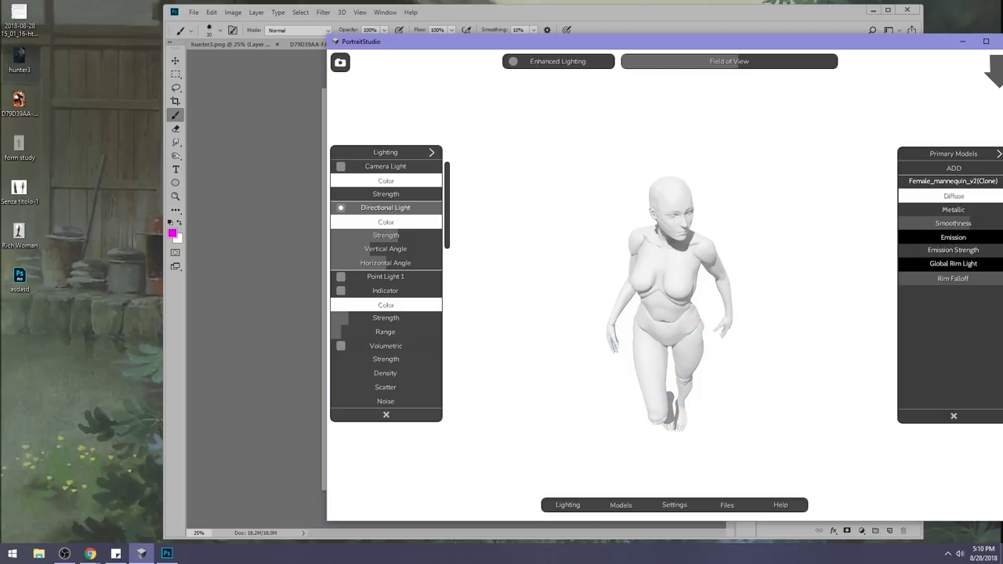
Capture a screenshot of the posed mannequin, minimize PortraitStudio and open the captured image in Photoshop.
key("alt+Tab")
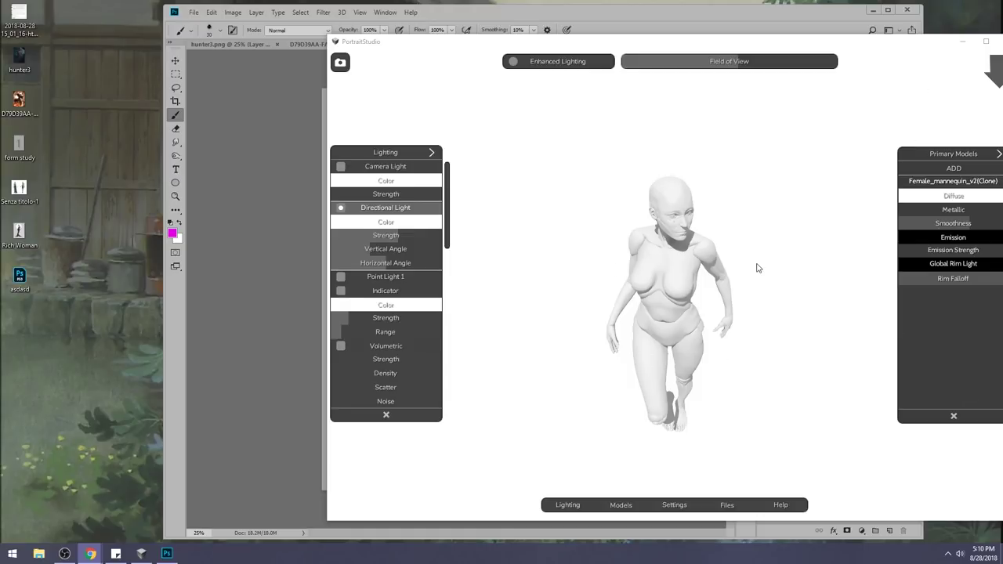
key("Print")
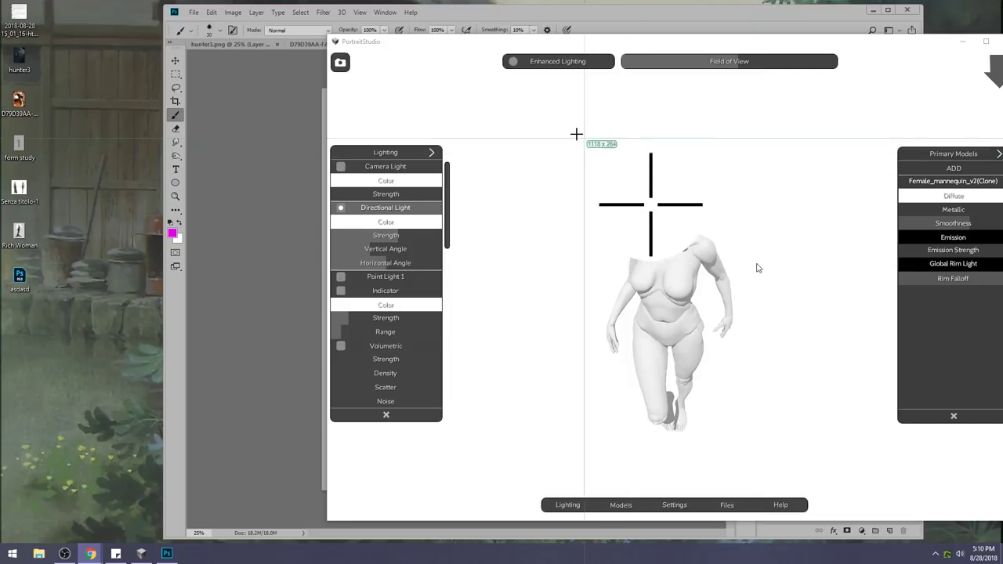
left_click_drag(563, 139, 799, 472)
left_click(962, 40)
left_click_drag(18, 321, 719, 45)
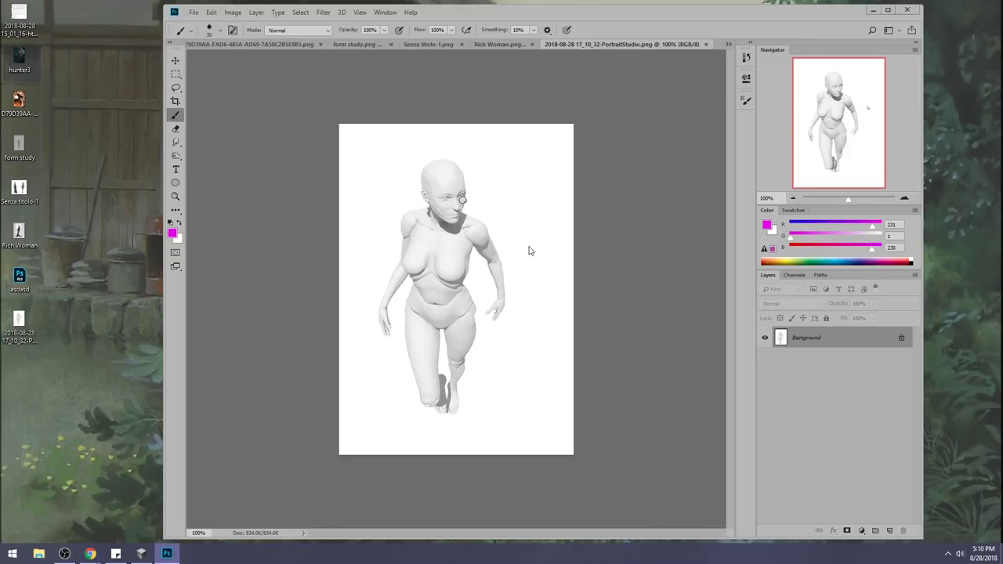
Sketch a small magenta box with a shaded side plane on the white area beside the mannequin's head, using a smaller brush.
left_click(673, 263)
key("bracketleft")
key("bracketleft")
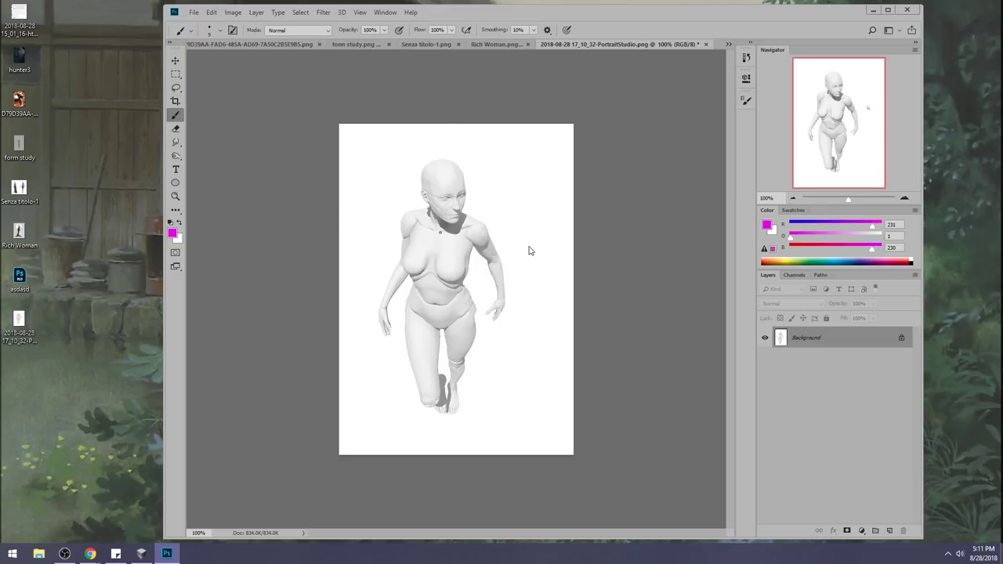
left_click_drag(468, 237, 466, 272)
key("ctrl+z")
mouse_move(492, 160)
left_mouse_down()
mouse_move(536, 162)
mouse_move(528, 213)
mouse_move(493, 207)
mouse_move(530, 205)
left_mouse_up()
left_click_drag(545, 160, 540, 191)
left_click_drag(542, 154, 504, 156)
left_click_drag(543, 156, 532, 203)
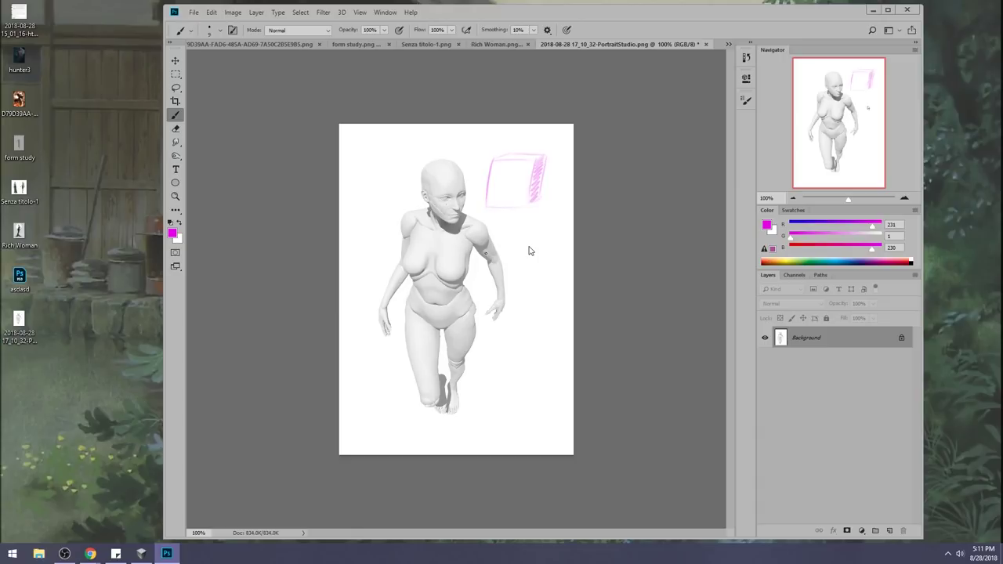
Mark the side plane of the mannequin's torso below the shoulder in magenta and strengthen the shading on the sketched box.
left_click_drag(471, 227, 467, 265)
mouse_move(478, 220)
left_mouse_down()
mouse_move(463, 287)
mouse_move(471, 267)
left_mouse_up()
mouse_move(540, 166)
left_mouse_down()
mouse_move(531, 202)
mouse_move(522, 208)
mouse_move(541, 161)
mouse_move(520, 199)
left_mouse_up()
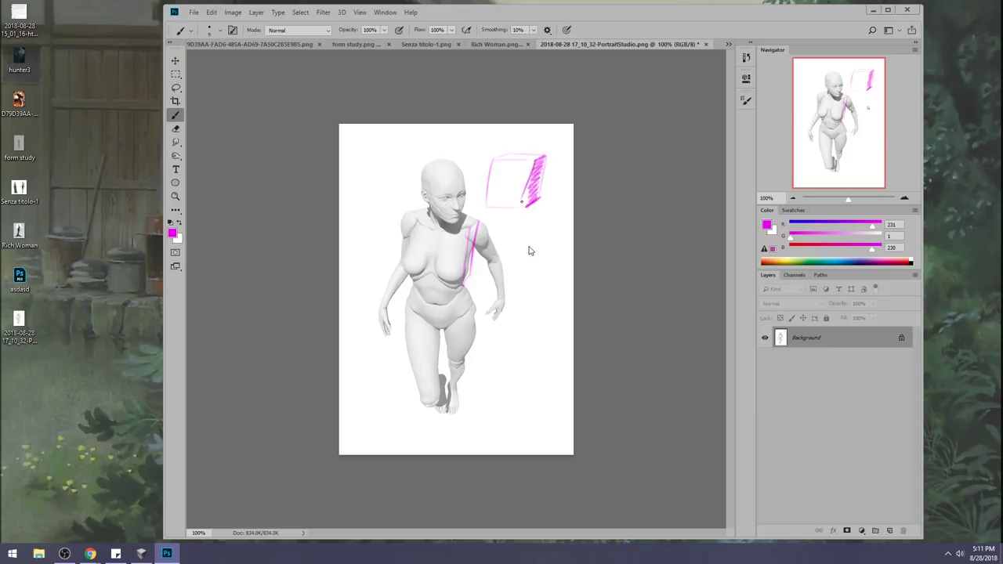
key("ctrl+z")
mouse_move(472, 260)
left_mouse_down()
mouse_move(464, 283)
mouse_move(466, 273)
left_mouse_up()
left_click_drag(476, 222, 468, 254)
Circle the mannequin's shoulder in blue and sketch two narrow blue boxes beside the arm, with an arrow pointing toward the inner one.
mouse_move(822, 236)
left_mouse_down()
mouse_move(862, 227)
mouse_move(798, 226)
left_mouse_up()
mouse_move(487, 221)
left_mouse_down()
mouse_move(470, 239)
mouse_move(526, 279)
left_mouse_up()
mouse_move(542, 223)
left_mouse_down()
mouse_move(538, 274)
mouse_move(541, 221)
left_mouse_up()
left_click_drag(526, 280, 540, 274)
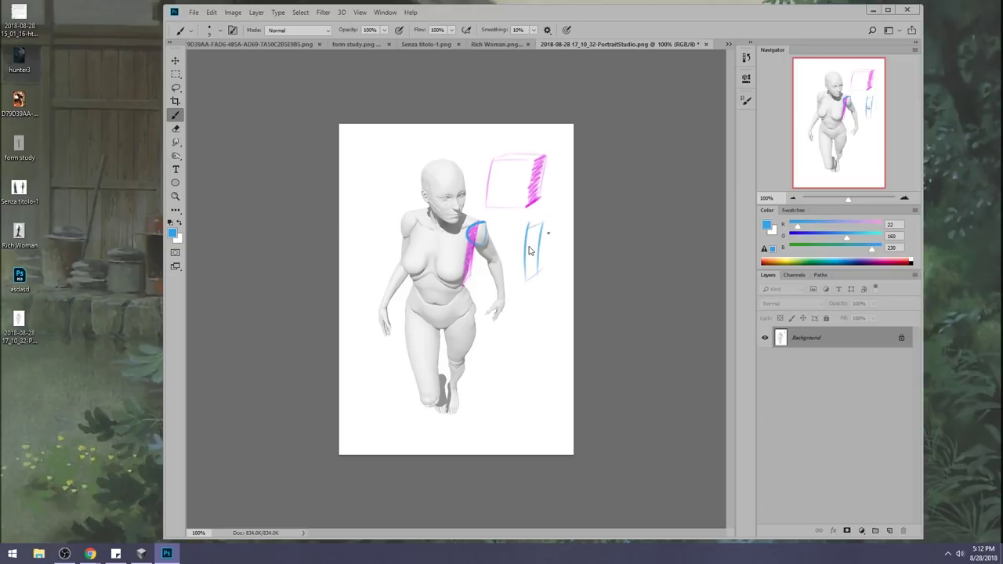
left_click_drag(554, 221, 547, 279)
mouse_move(555, 226)
left_mouse_down()
mouse_move(570, 223)
mouse_move(566, 275)
left_mouse_up()
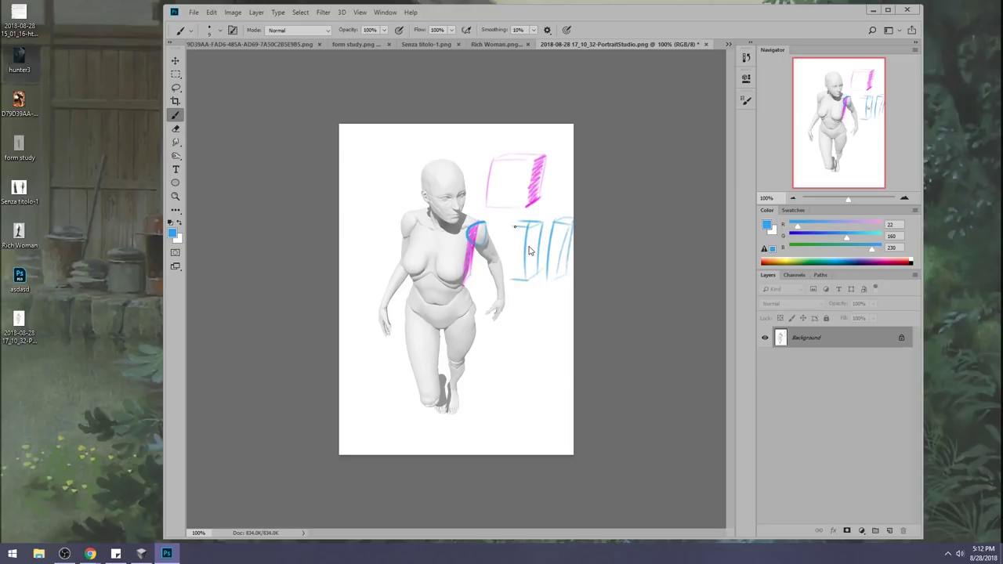
left_click(529, 251, "alt")
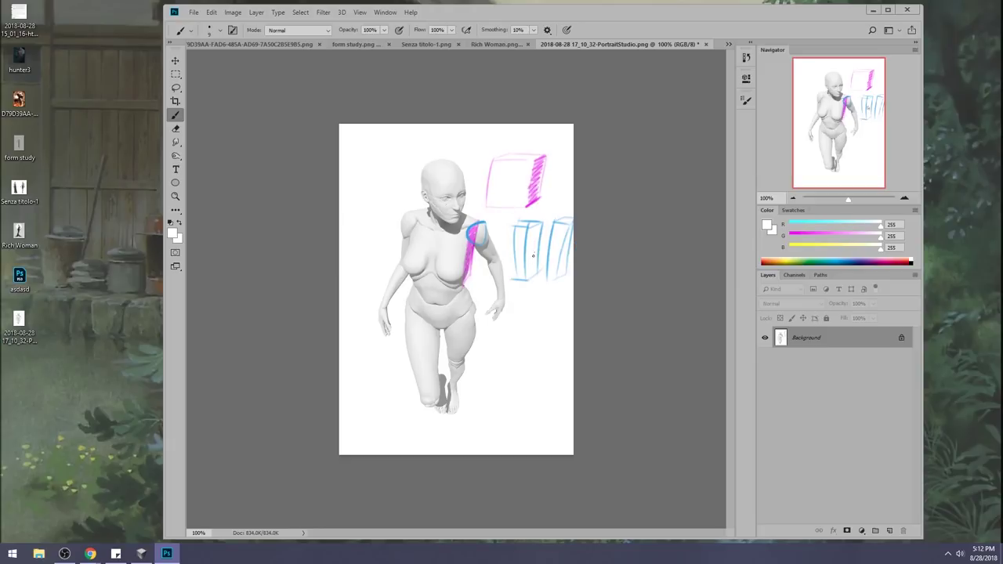
left_click(540, 239, "alt")
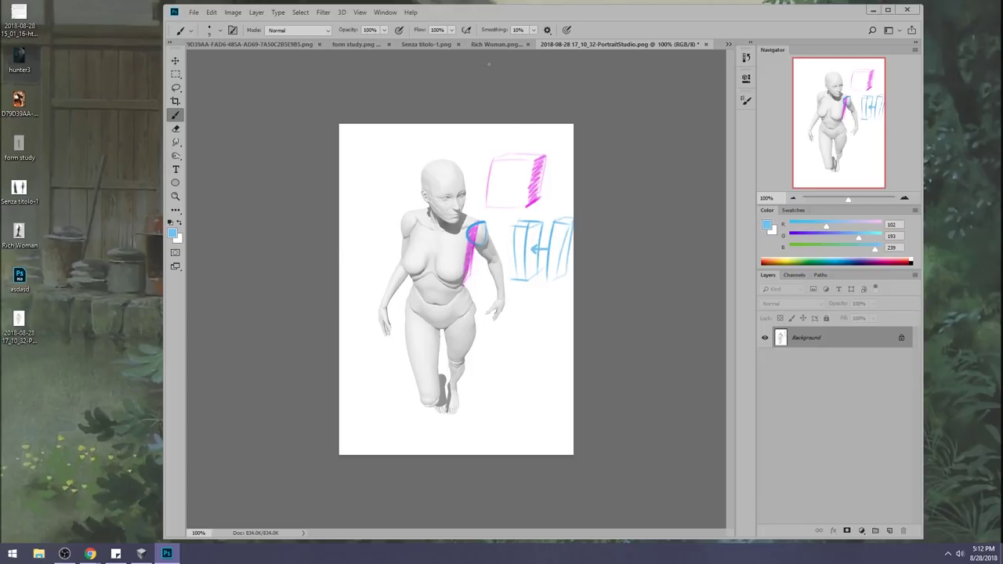
Switch to the hunter3.png painting.
left_click(268, 44)
left_click(728, 44)
left_click(772, 49)
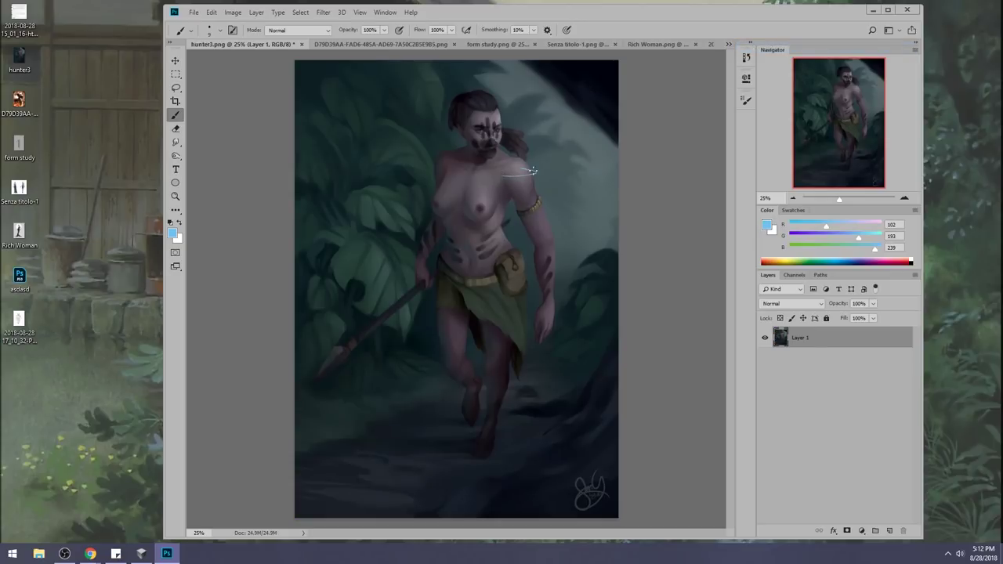
left_click(318, 12)
Open the saved PortraitStudio screenshot in Photos and arrange its narrowed window beside the hunter painting.
left_click(19, 319)
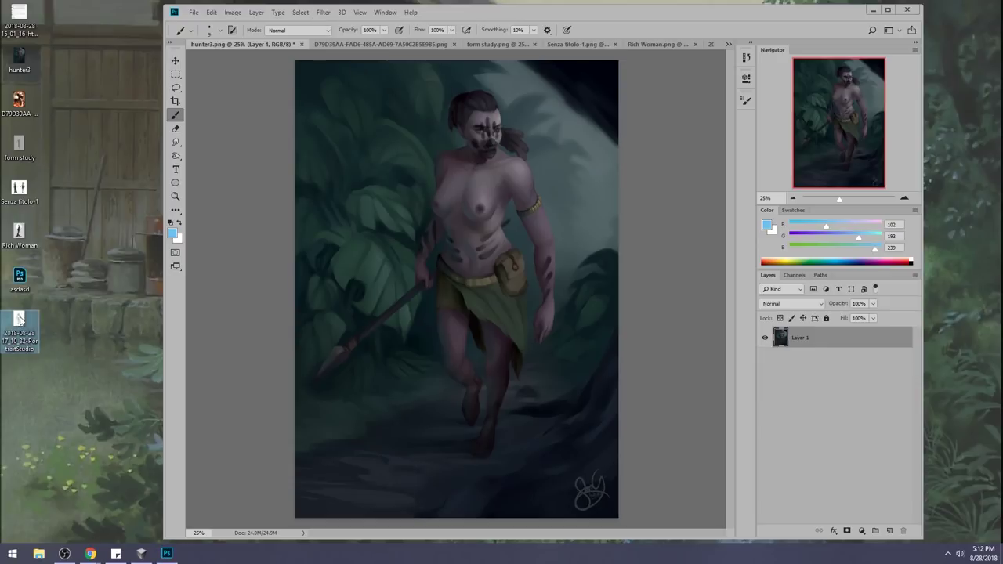
double_click(20, 320)
left_click_drag(355, 56, 202, 22)
double_click(604, 15)
left_click_drag(633, 6, 686, 19)
left_click_drag(197, 27, 174, 38)
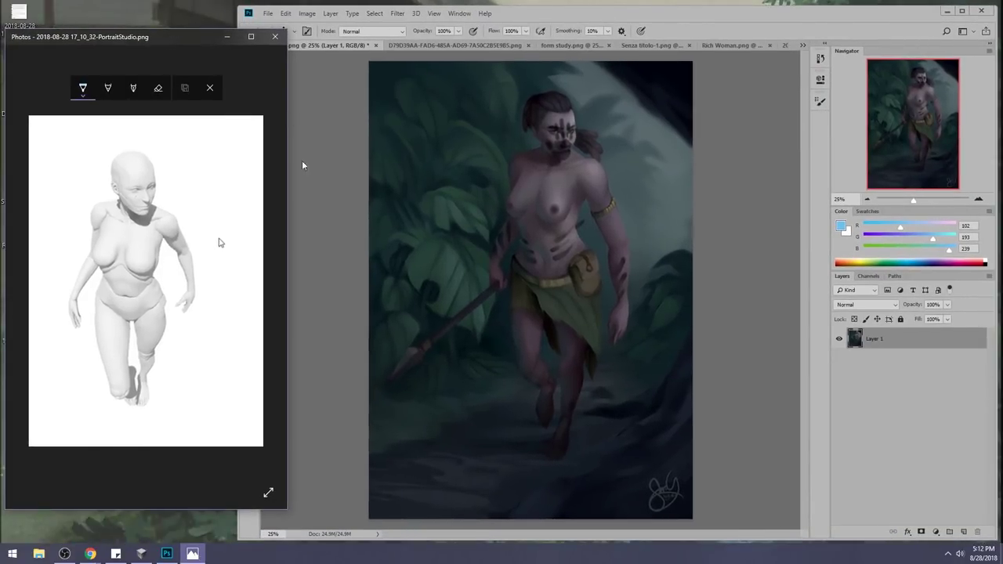
left_click_drag(289, 228, 243, 228)
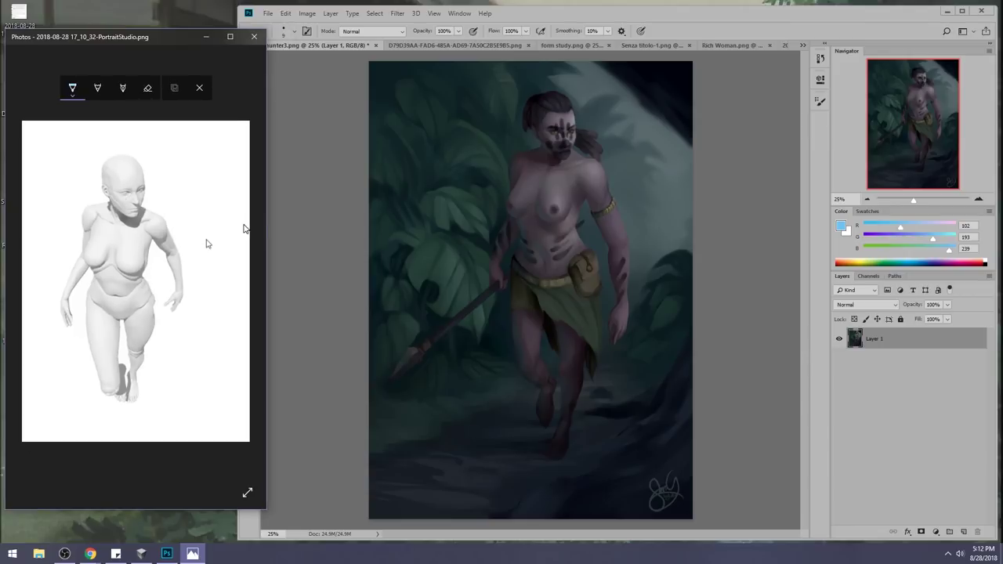
Open the Liquify filter on hunter3.png and nudge the hunter's front shoulder with a brush size of 500.
left_click(335, 98)
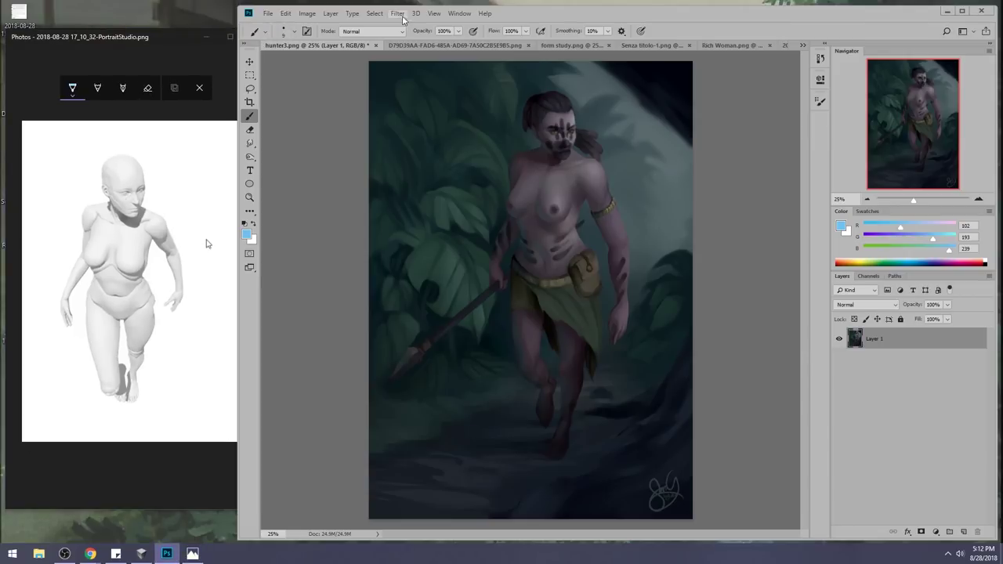
left_click(398, 13)
left_click(417, 95)
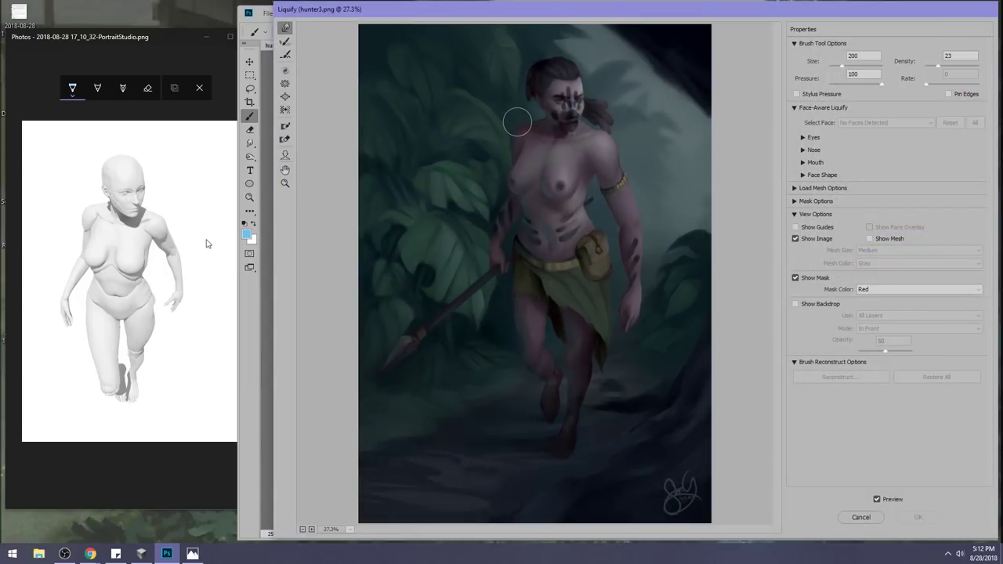
key("bracketright")
key("bracketright")
key("bracketright")
key("bracketright")
key("bracketright")
key("bracketright")
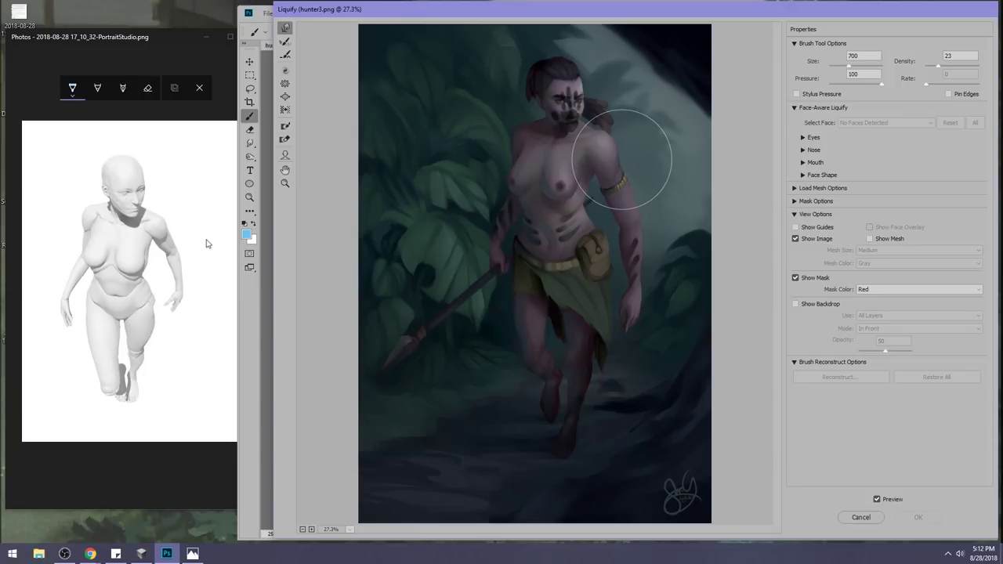
key("bracketleft")
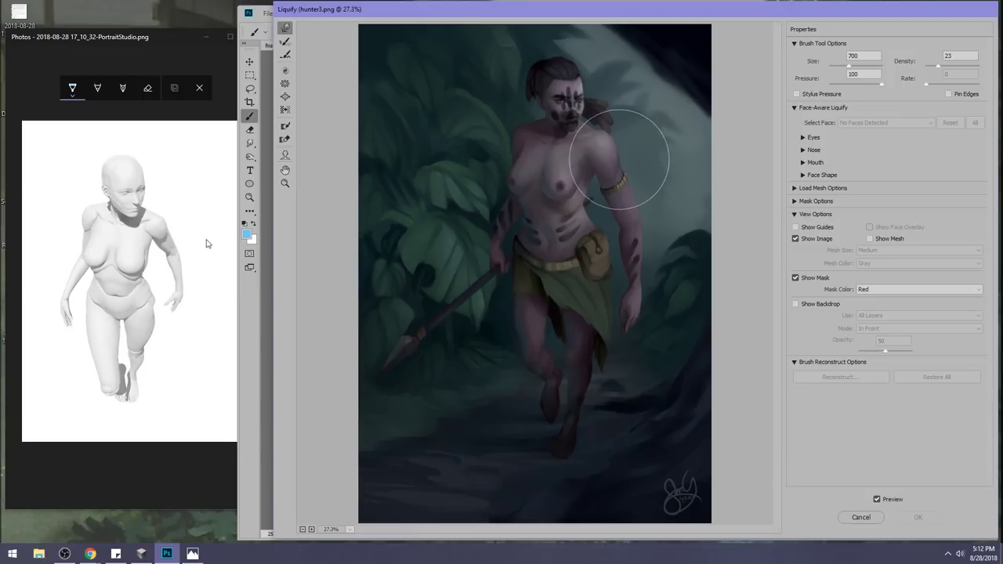
key("bracketleft")
left_click_drag(587, 177, 599, 166)
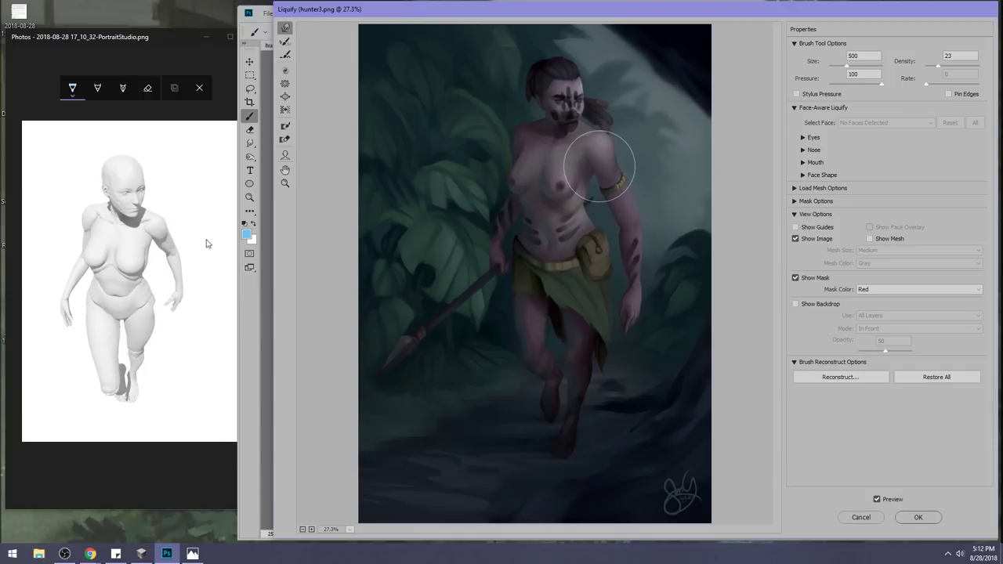
Warp the hunter's chest edge and armpit beside the front arm, varying the brush size between 175 and 800.
key("bracketleft")
key("bracketleft")
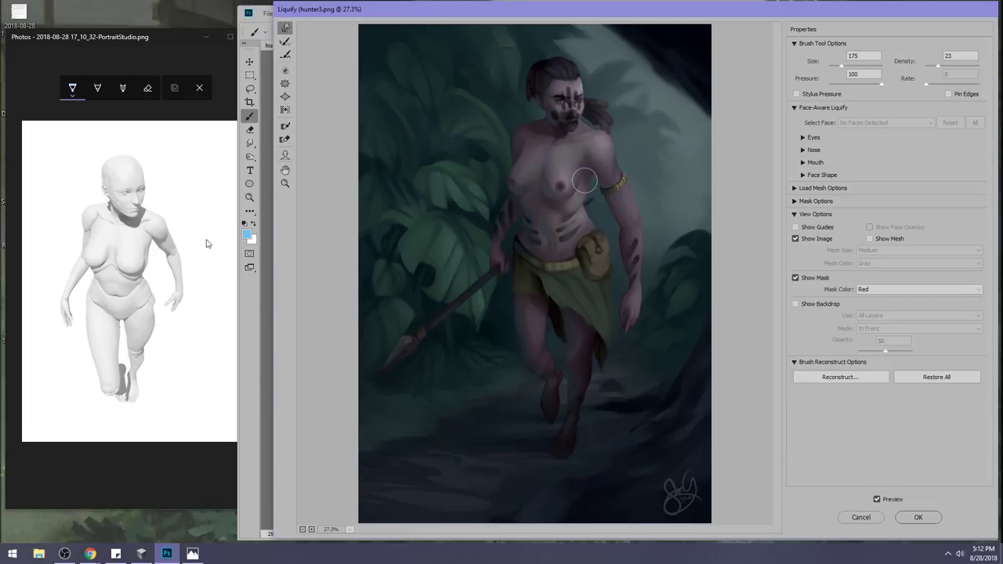
key("bracketright")
key("bracketright")
key("bracketright")
key("bracketright")
key("bracketright")
key("bracketright")
key("bracketleft")
key("bracketleft")
key("bracketleft")
key("bracketright")
key("bracketright")
key("bracketright")
key("bracketright")
key("bracketright")
key("bracketright")
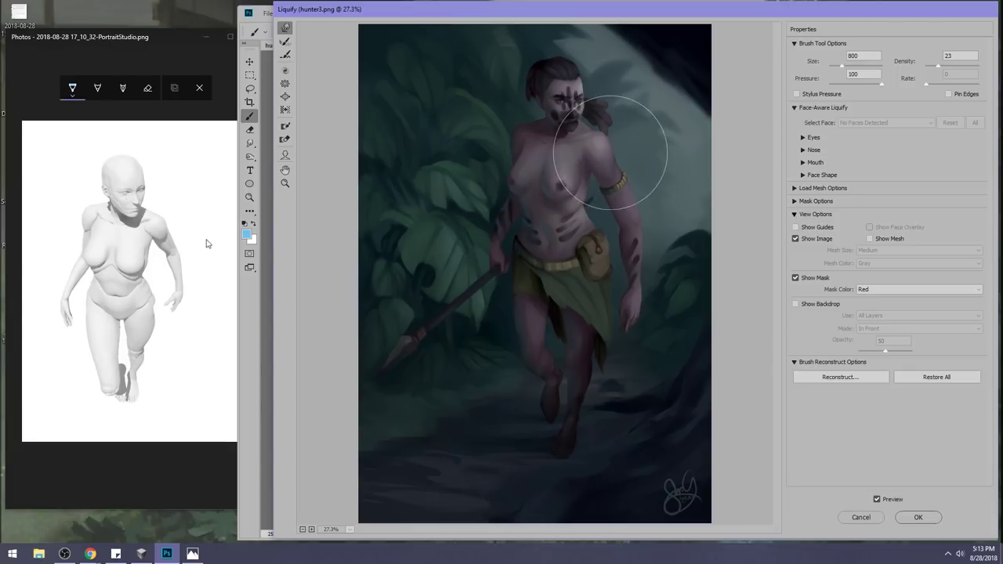
Refine the hunter's front shoulder and upper arm with the warp brush, using sizes such as 600 and 250.
key("bracketleft")
key("bracketleft")
key("bracketleft")
key("bracketleft")
key("bracketleft")
key("bracketleft")
key("bracketleft")
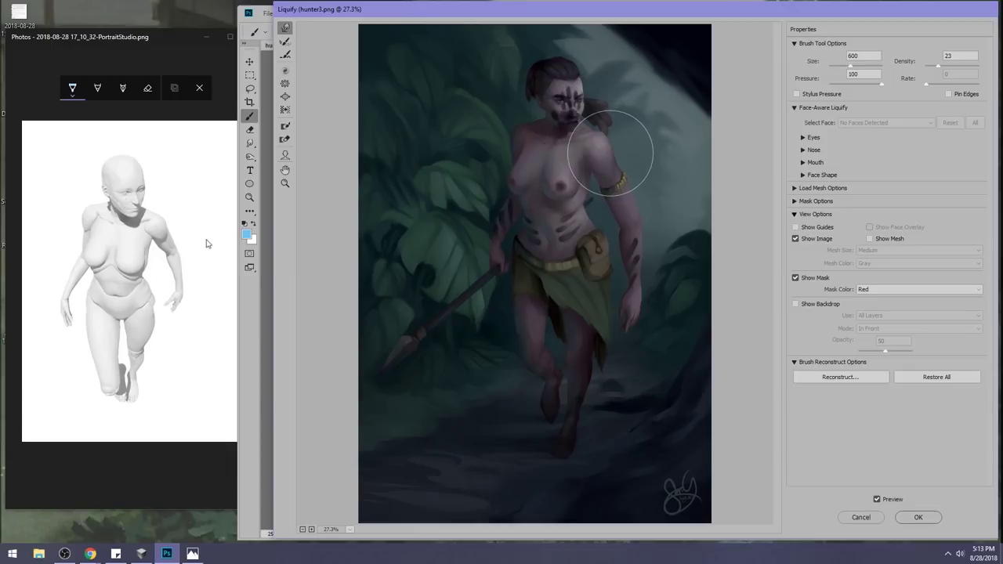
key("bracketleft")
key("bracketright")
key("bracketright")
key("bracketright")
key("bracketright")
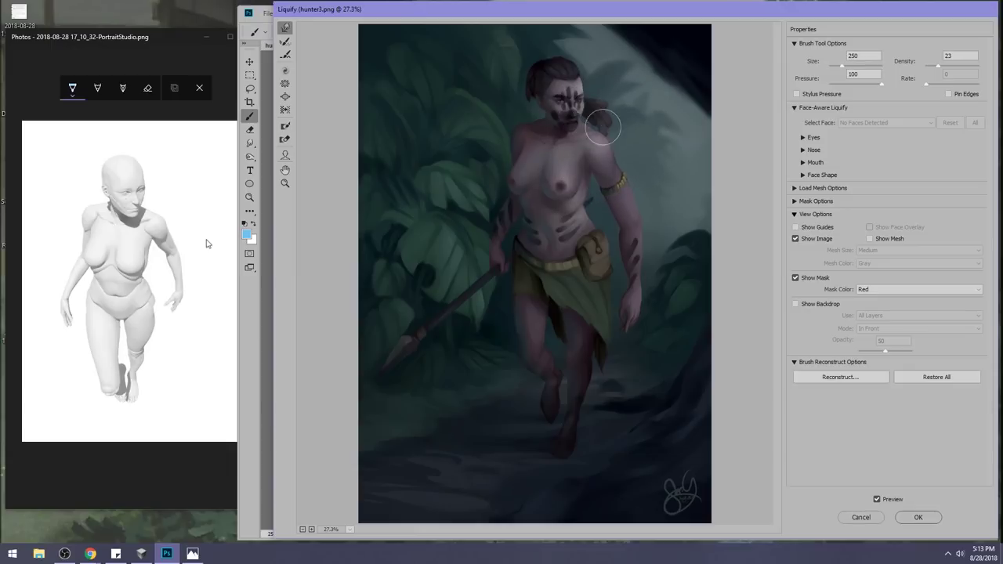
key("bracketleft")
key("bracketleft")
key("bracketleft")
mouse_move(612, 159)
left_mouse_down()
mouse_move(623, 149)
mouse_move(616, 164)
left_mouse_up()
Warp the area between the hip and the lowered hand, and adjust the armpit with a smaller brush.
key("bracketright")
key("bracketright")
key("bracketright")
key("bracketright")
mouse_move(605, 292)
left_mouse_down()
mouse_move(613, 322)
mouse_move(637, 305)
left_mouse_up()
key("bracketleft")
key("bracketleft")
left_click_drag(594, 174, 599, 184)
Reshape the hunter's belly and the waist edge nearest the spear arm with the warp brush, using sizes of 700 and 500.
key("bracketright")
key("bracketright")
key("bracketright")
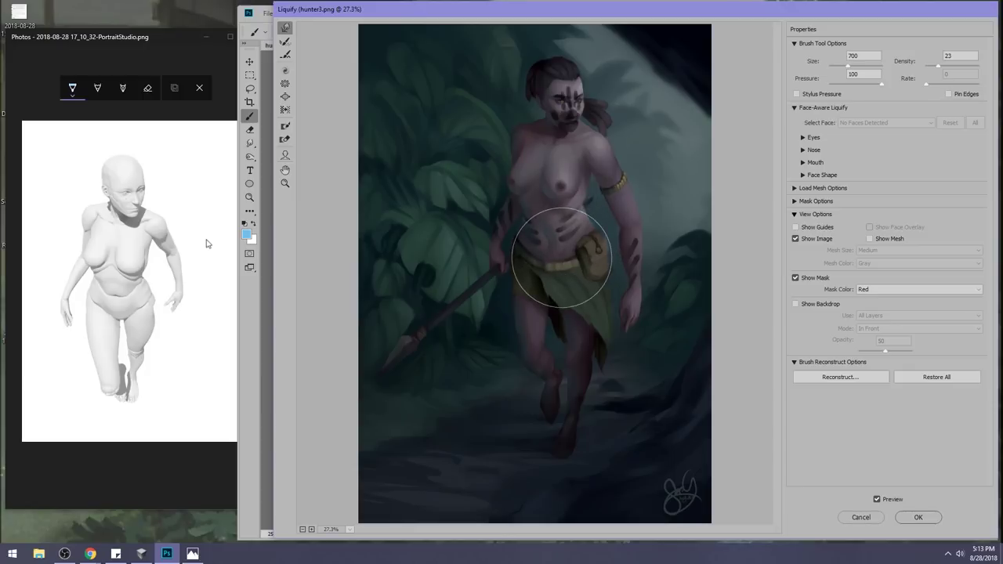
key("bracketleft")
key("bracketleft")
key("bracketleft")
key("bracketleft")
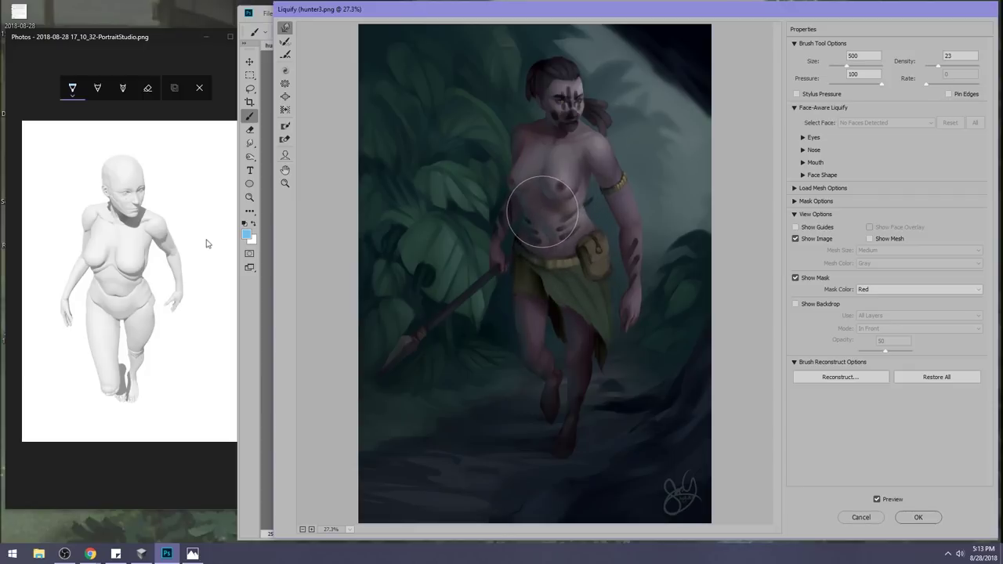
mouse_move(530, 228)
left_mouse_down()
mouse_move(551, 233)
mouse_move(526, 221)
mouse_move(518, 237)
left_mouse_up()
Refine both sides of the hunter's torso, from the waist up to the rib area, with a brush size around 300.
key("bracketright")
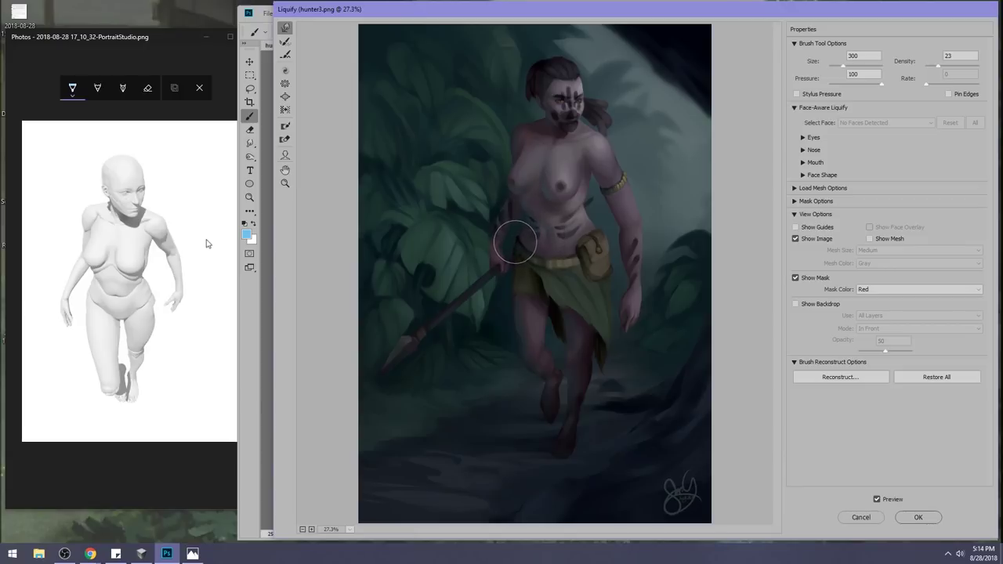
key("bracketright")
key("bracketright")
key("bracketleft")
key("bracketleft")
key("bracketleft")
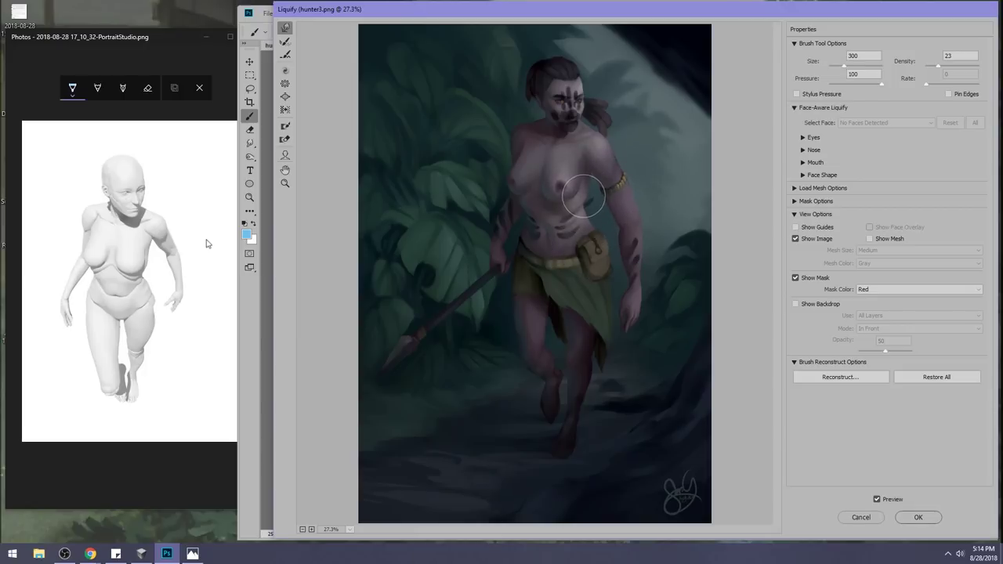
key("bracketright")
key("bracketright")
key("bracketright")
key("bracketleft")
key("bracketleft")
key("bracketleft")
Warp the hunter's midsection with a brush size of 800, then refine the belly at size 400.
key("bracketright")
key("bracketright")
key("bracketright")
key("bracketright")
key("bracketright")
key("bracketright")
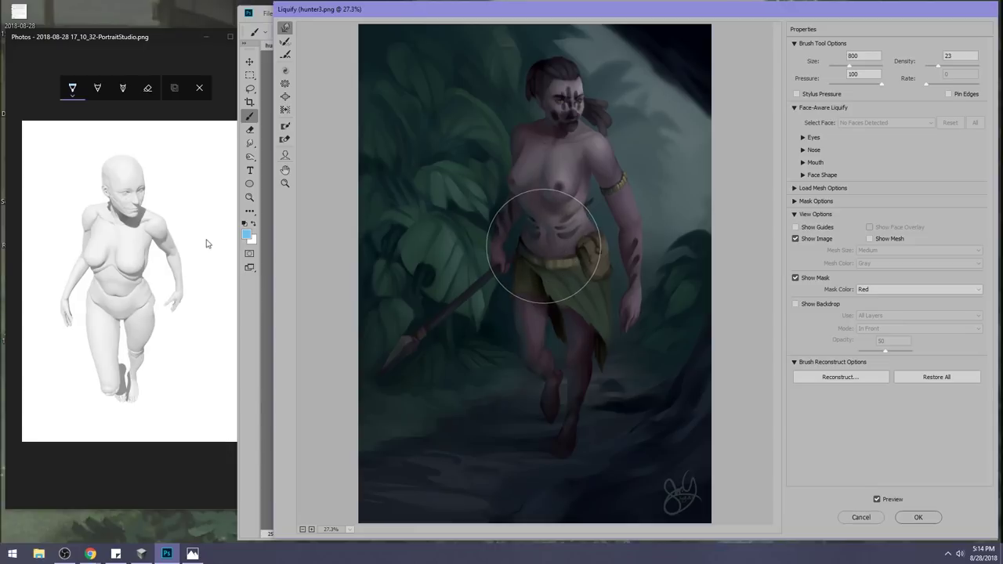
key("bracketleft")
key("bracketleft")
key("bracketleft")
key("bracketleft")
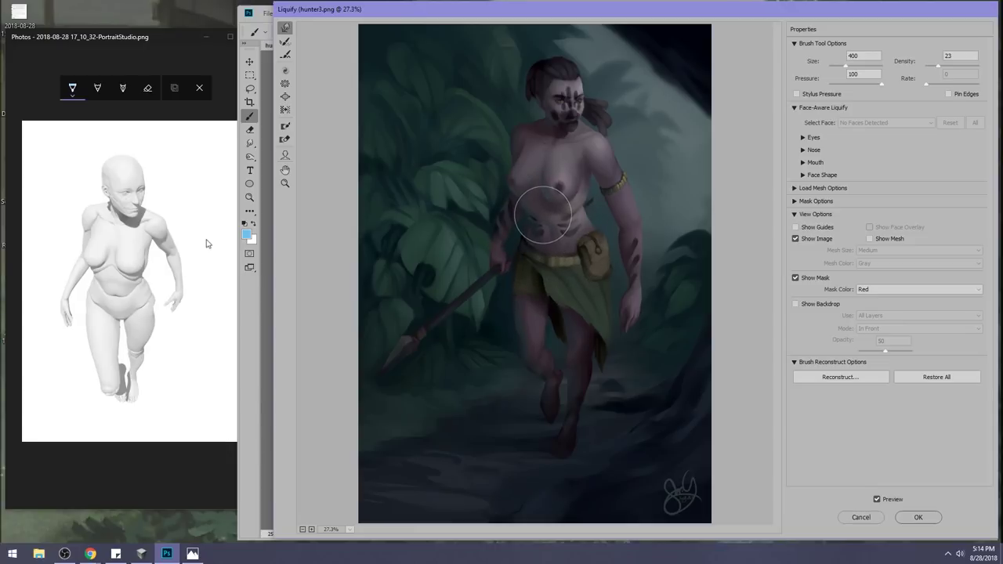
Adjust the lower torso and hip around the belt pouch with the warp brush, using sizes of 600 and 800.
key("bracketright")
key("bracketright")
key("bracketleft")
key("bracketleft")
key("bracketright")
key("bracketright")
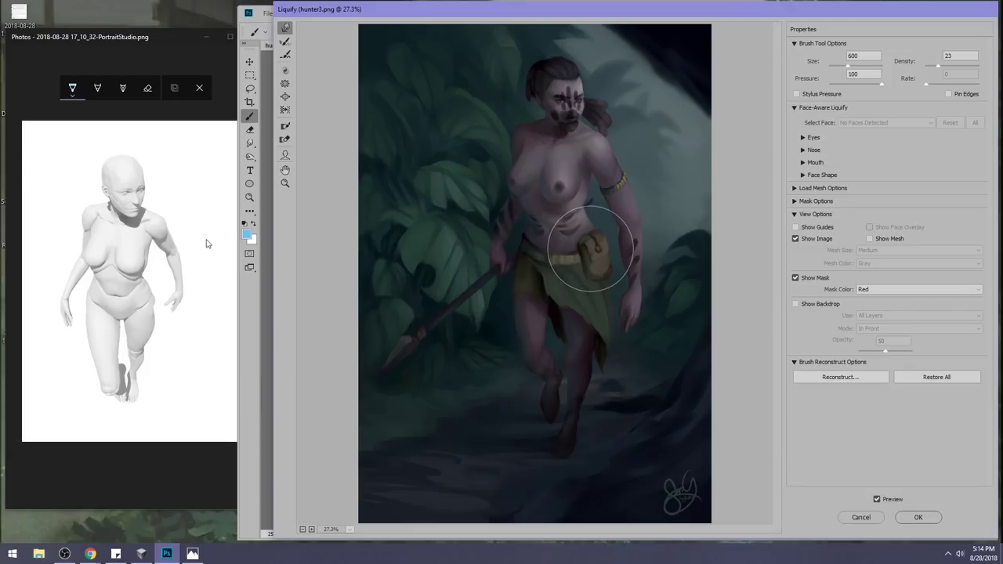
key("bracketright")
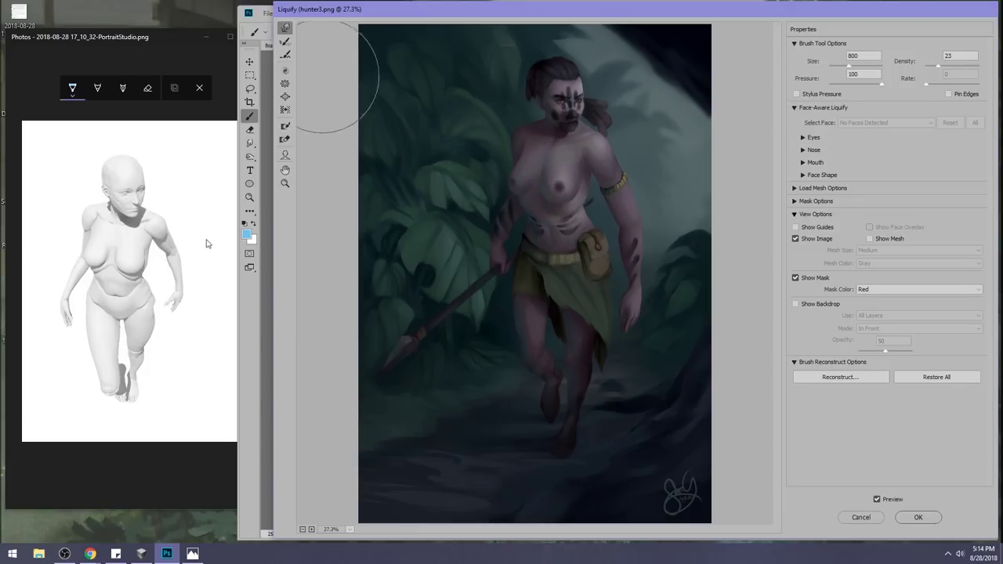
Enlarge the hunter's head with the Bloat tool at size 1200, undoing the first attempt and setting the density to 76.
left_click(286, 96)
key("bracketright")
key("bracketright")
key("bracketright")
key("bracketright")
key("bracketright")
key("bracketright")
key("bracketright")
key("bracketright")
key("bracketright")
key("bracketright")
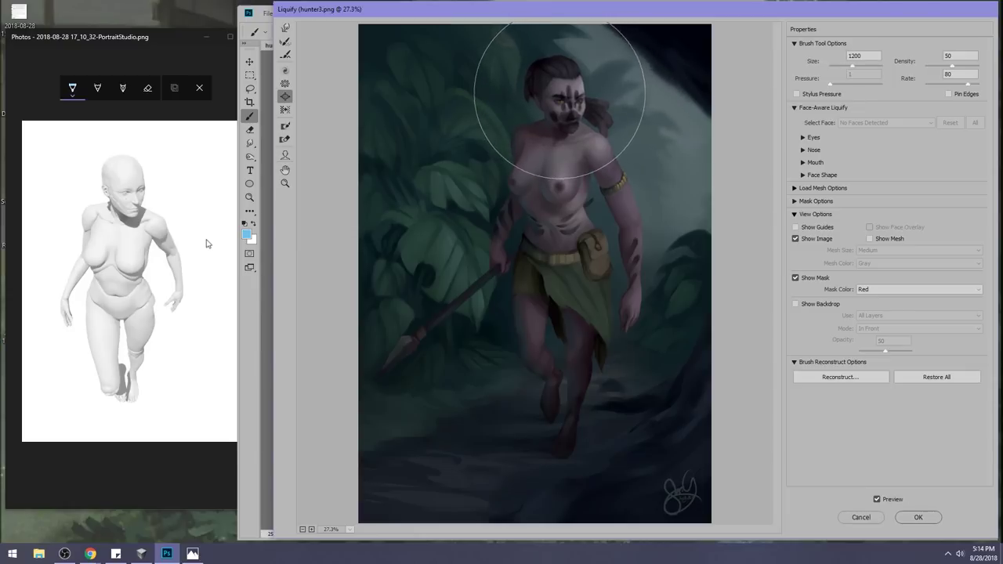
key("ctrl+alt+z")
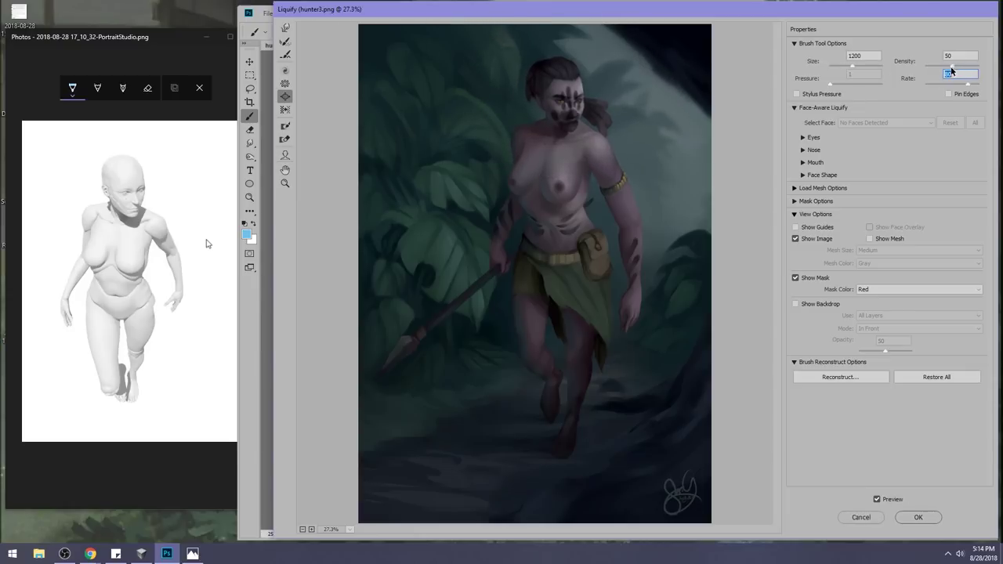
left_click(966, 68)
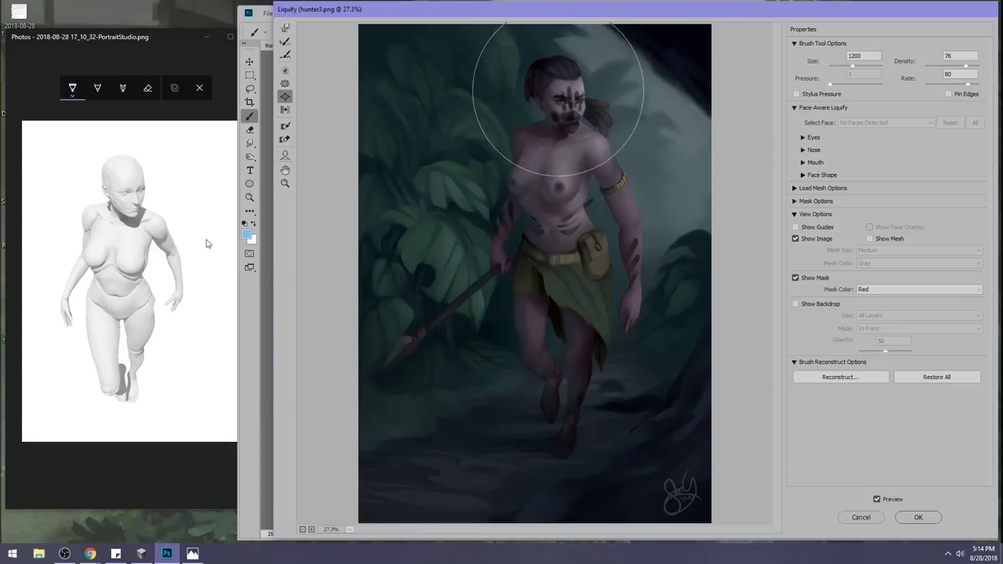
Reshape the hunter's breasts with the warp brush, using sizes of 400 and 250.
left_click(284, 27)
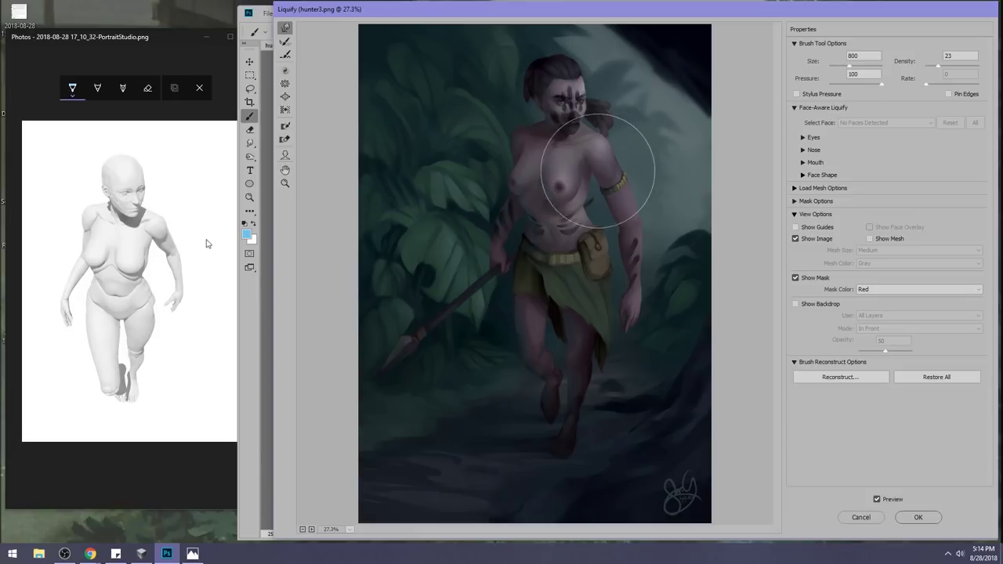
key("[")
key("[")
key("[")
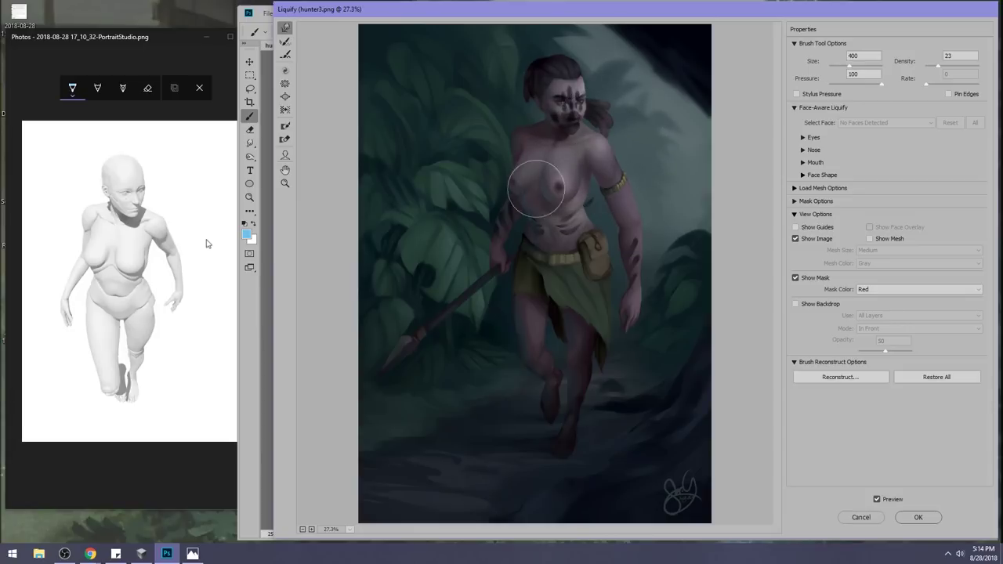
key("bracketright")
key("bracketright")
key("bracketright")
key("bracketleft")
key("bracketleft")
key("bracketleft")
key("bracketleft")
key("bracketleft")
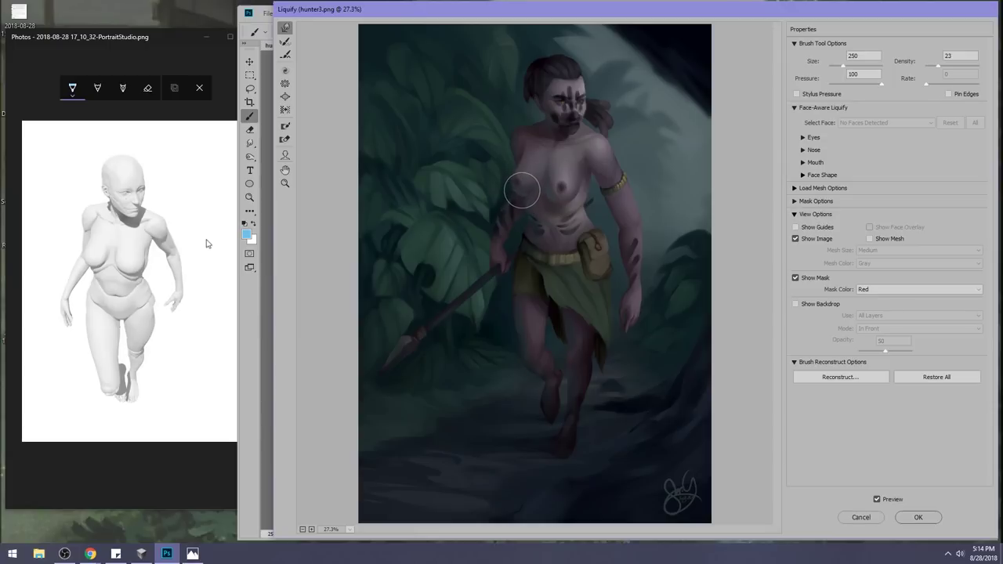
Push the hunter's chest and the free arm's shoulder into shape with larger warp brushes of 600 and 900.
mouse_move(590, 170)
left_mouse_down()
mouse_move(573, 198)
mouse_move(551, 206)
left_mouse_up()
key("bracketright")
key("bracketright")
key("bracketright")
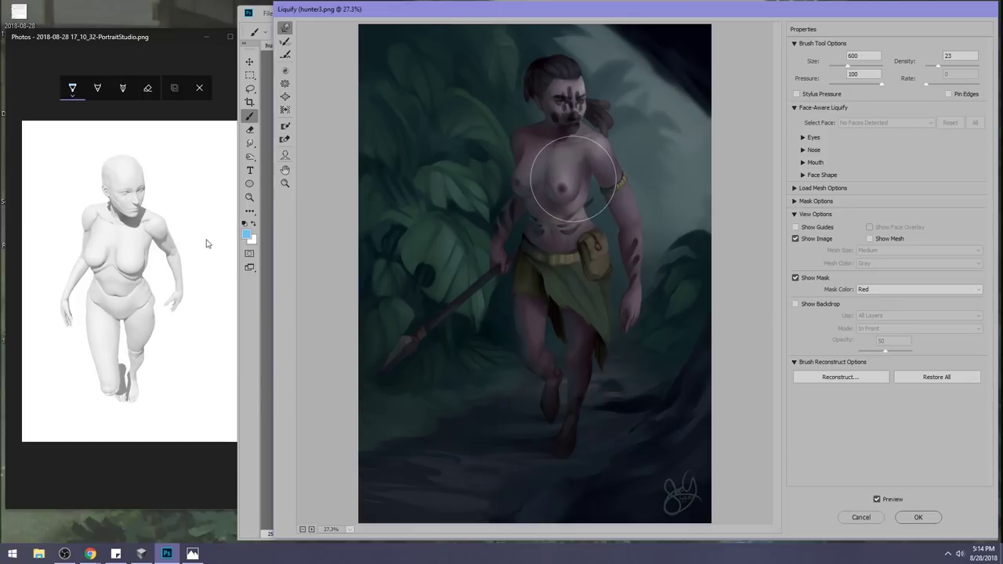
key("bracketright")
key("bracketright")
key("bracketright")
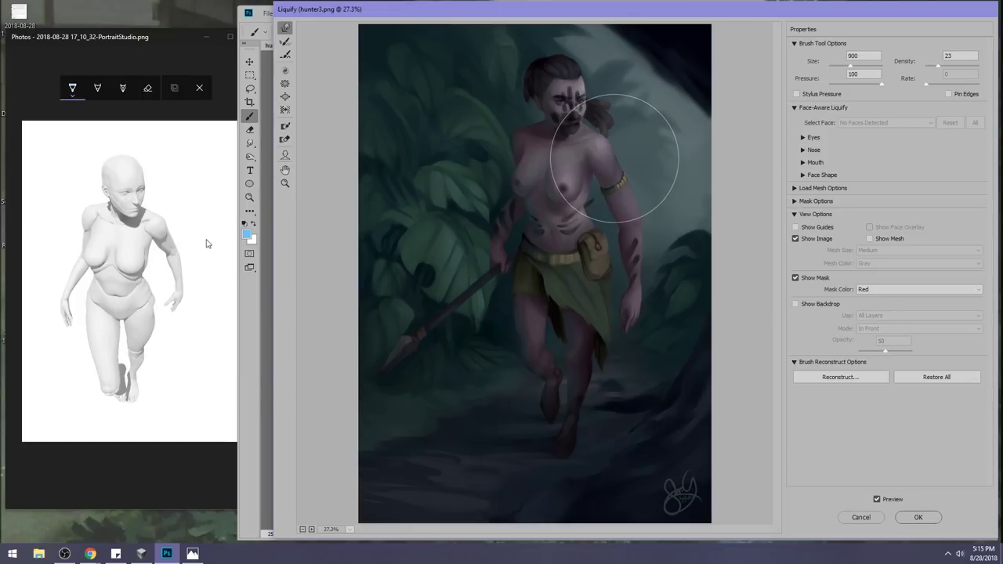
Refine the ribs and upper belly beside the spear arm with a warp brush of size 200.
key("bracketleft")
key("bracketleft")
key("bracketleft")
key("bracketleft")
key("bracketleft")
key("bracketleft")
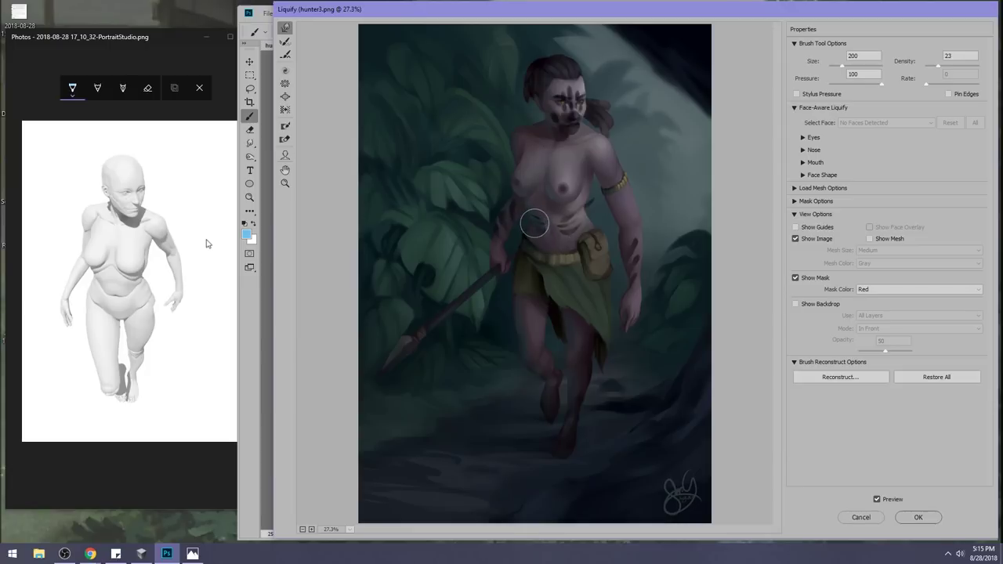
left_click_drag(547, 225, 544, 213)
Shrink the hunter's lower legs and feet with the Pucker tool at sizes of 800 to 1700, and apply the Liquify changes.
key("bracketright")
key("bracketright")
key("bracketright")
key("bracketright")
key("bracketright")
key("bracketright")
key("bracketright")
key("bracketright")
key("bracketright")
key("bracketright")
left_click(286, 96)
left_click(285, 83)
key("bracketright")
key("bracketright")
key("bracketright")
key("bracketright")
key("bracketright")
key("bracketright")
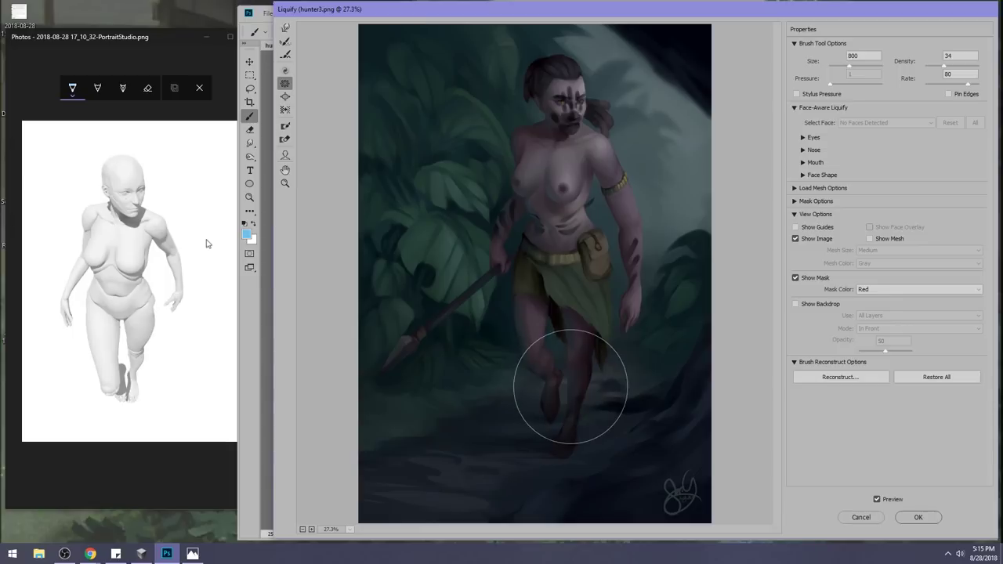
key("bracketright")
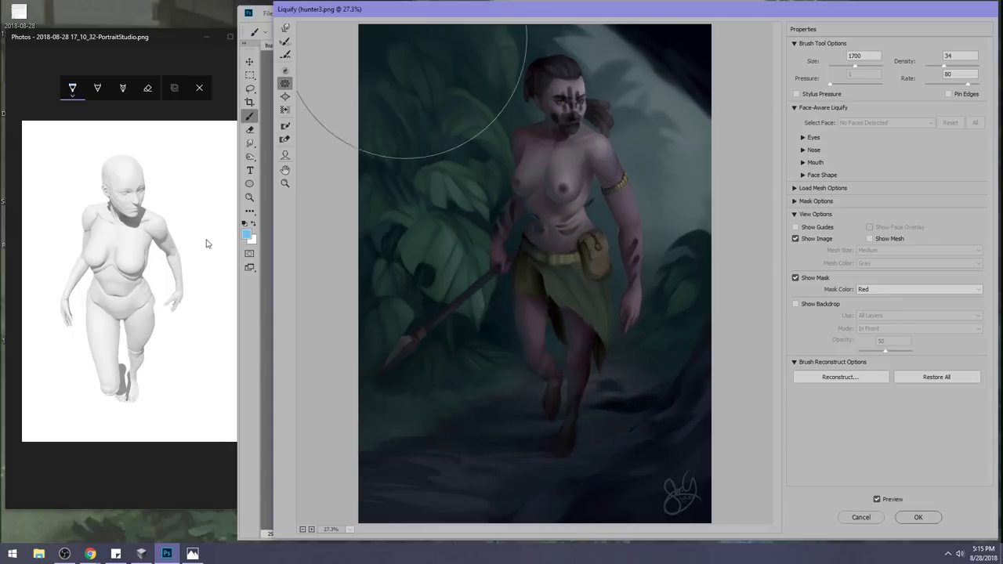
left_click(916, 516)
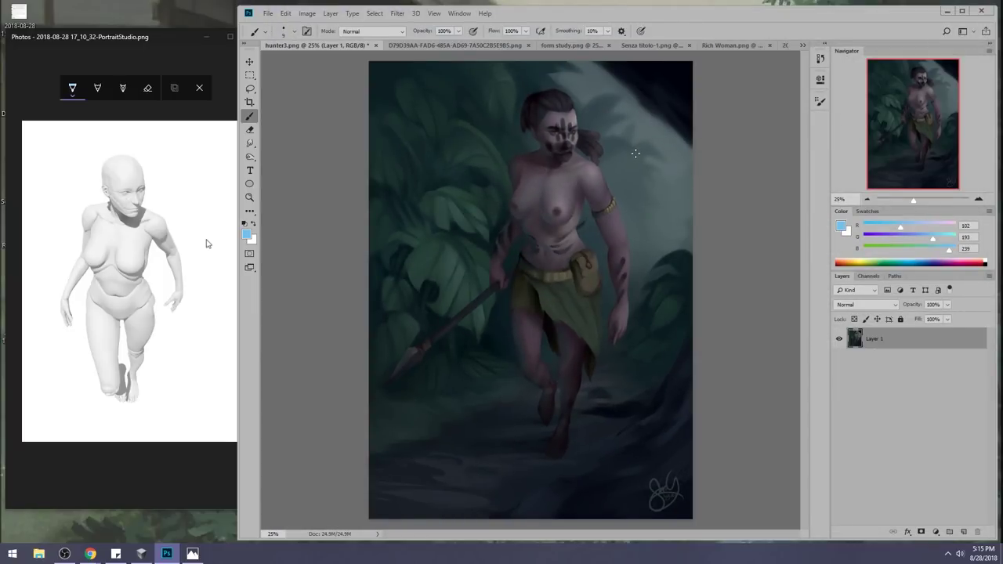
Lasso the whole hunter with the spear, subtract excess background beside the figure, and copy the selection to a new layer.
key("ctrl+minus")
key("ctrl+minus")
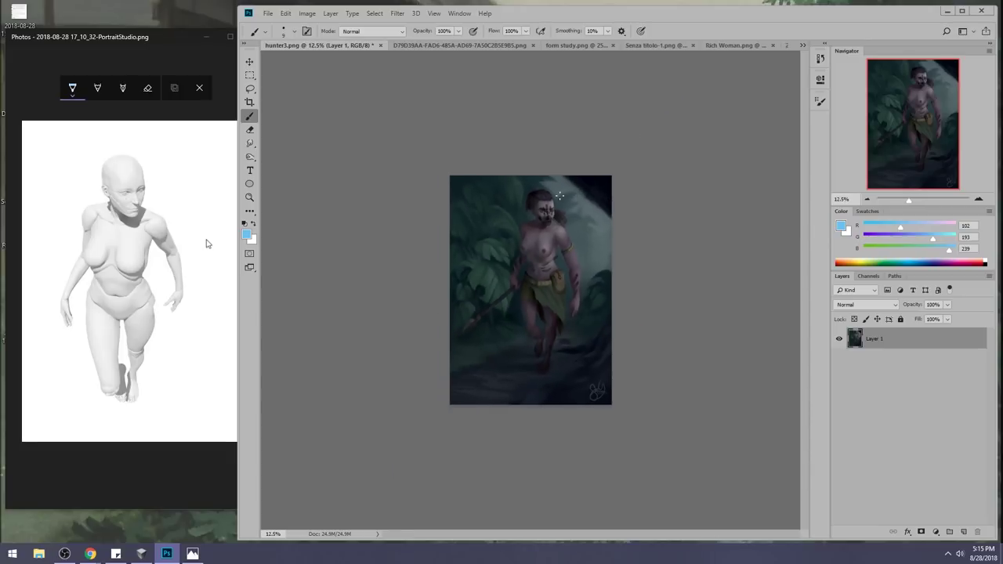
key("l")
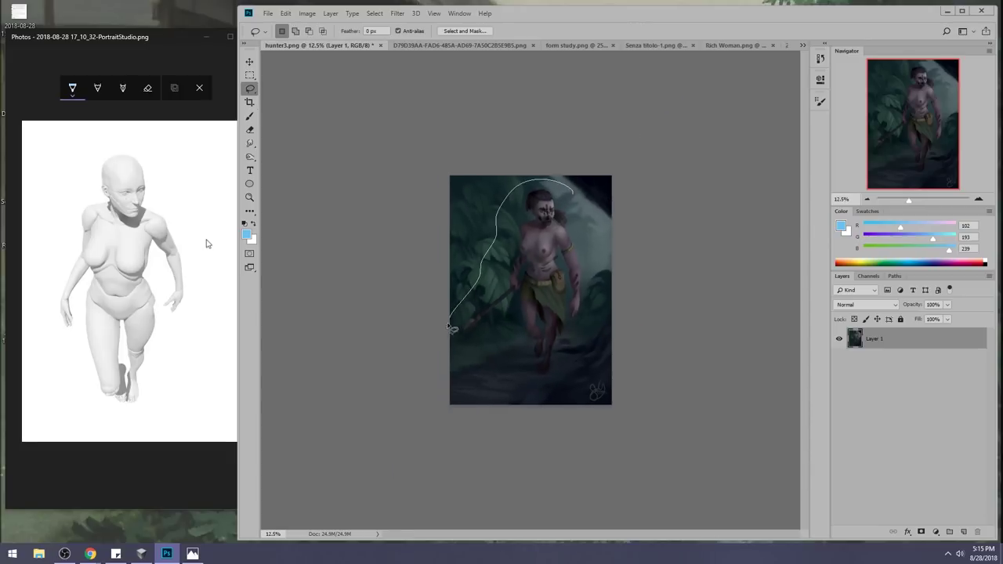
left_click_drag(589, 234, 578, 185)
key("alt")
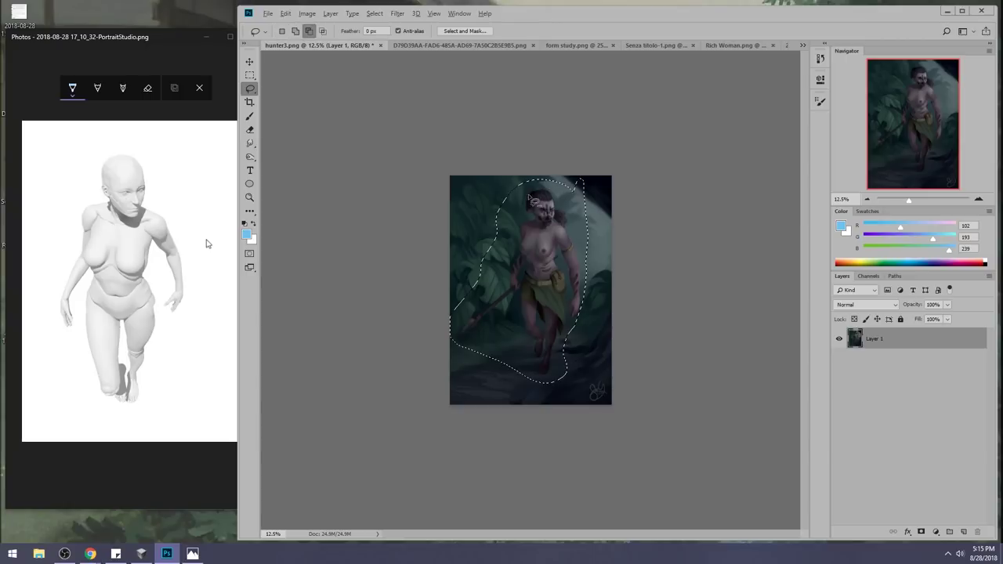
left_click_drag(457, 338, 459, 337)
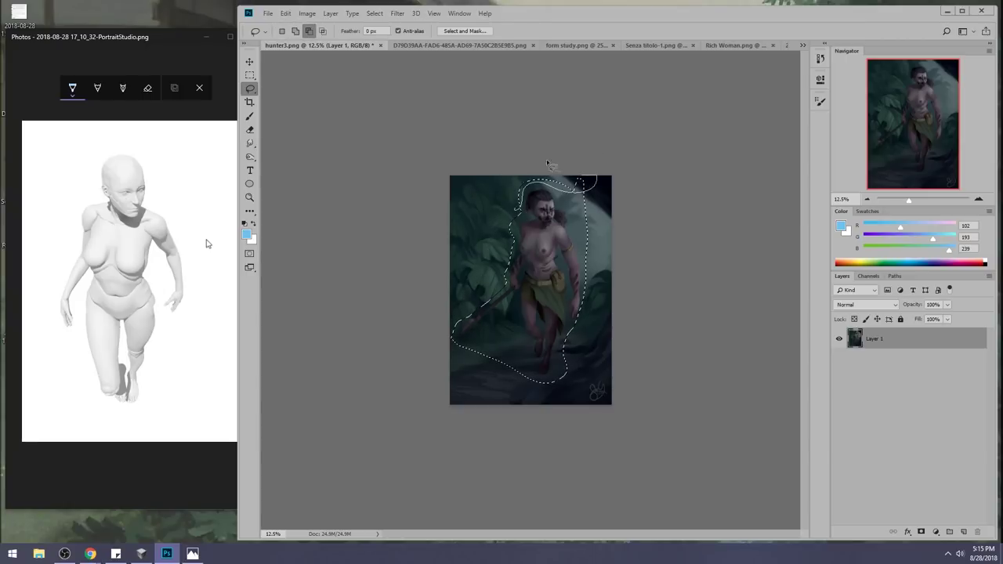
key("ctrl+j")
Distort the copied hunter so its upper end widens outward, shift it slightly, and merge the layer down into the painting.
key("v")
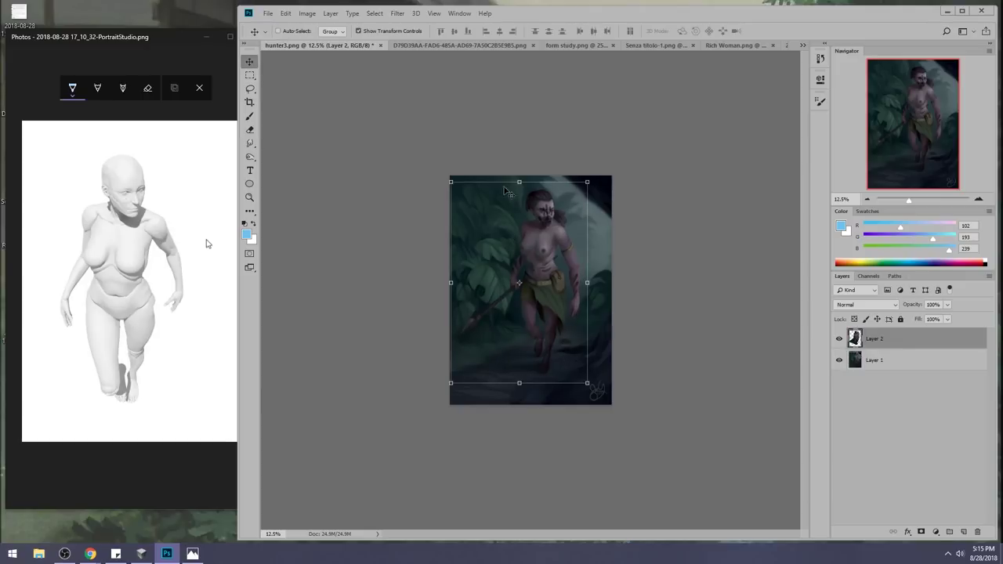
left_click_drag(453, 185, 436, 180)
left_click_drag(586, 182, 596, 181)
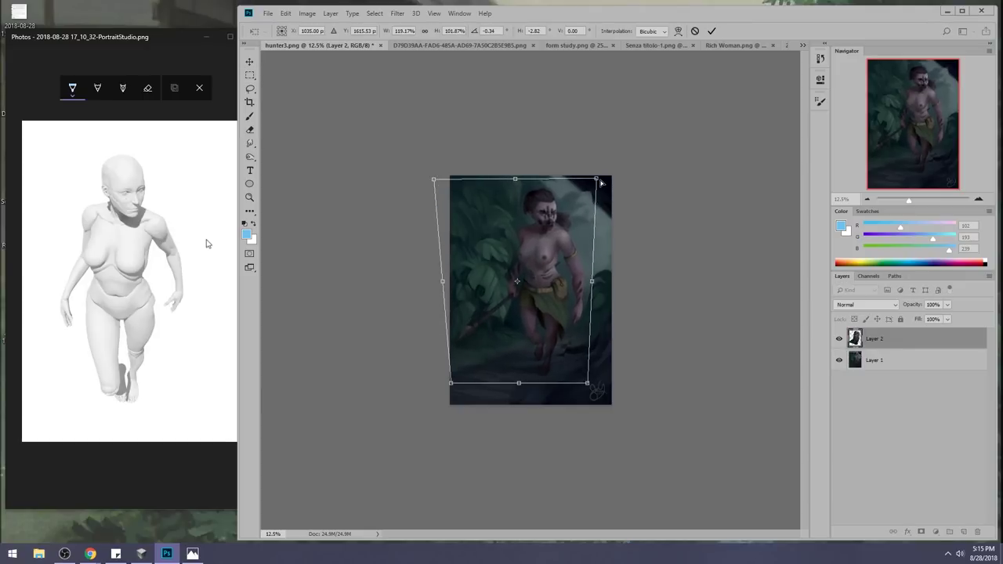
left_click_drag(562, 211, 568, 208)
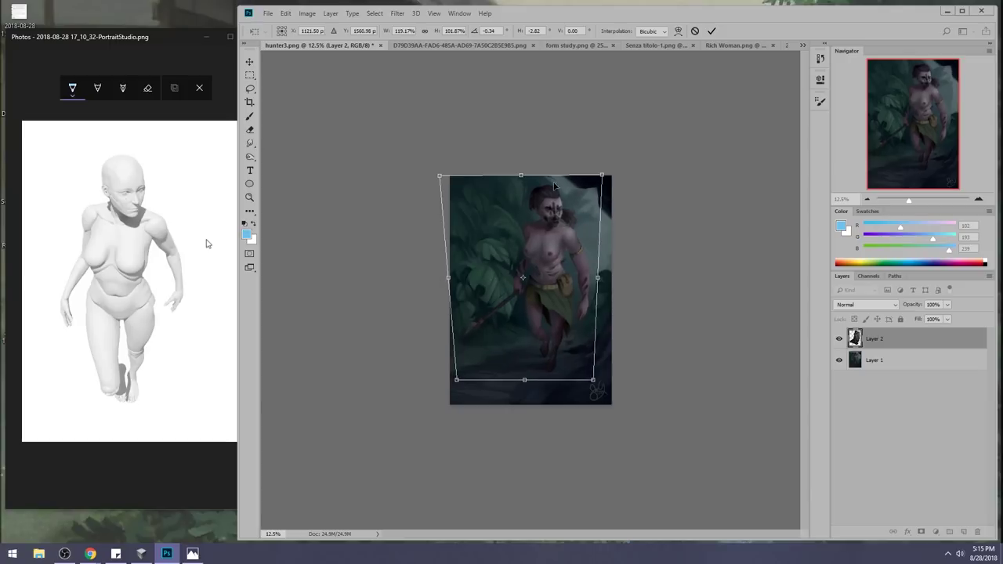
left_click_drag(521, 177, 520, 181)
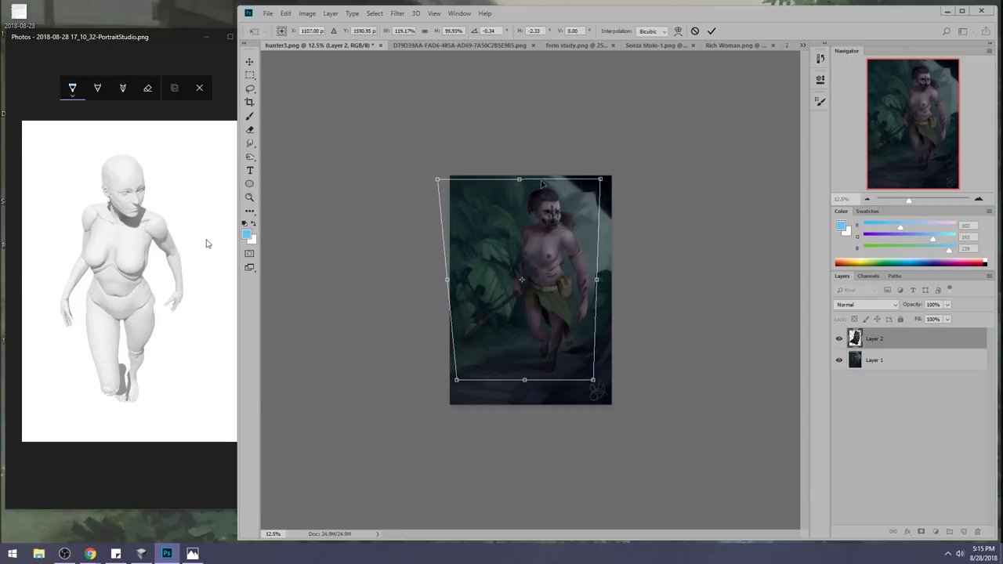
key("Return")
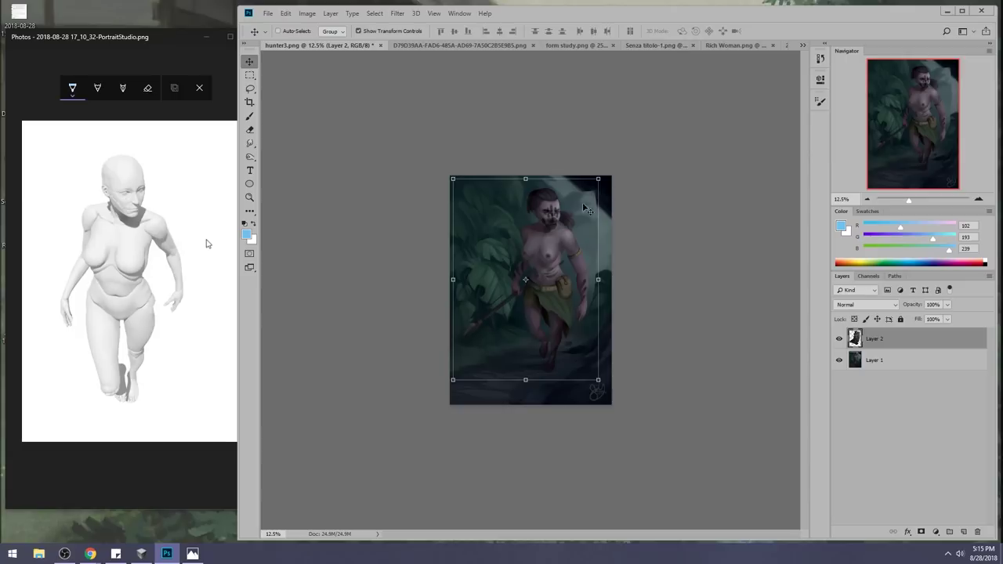
key("l")
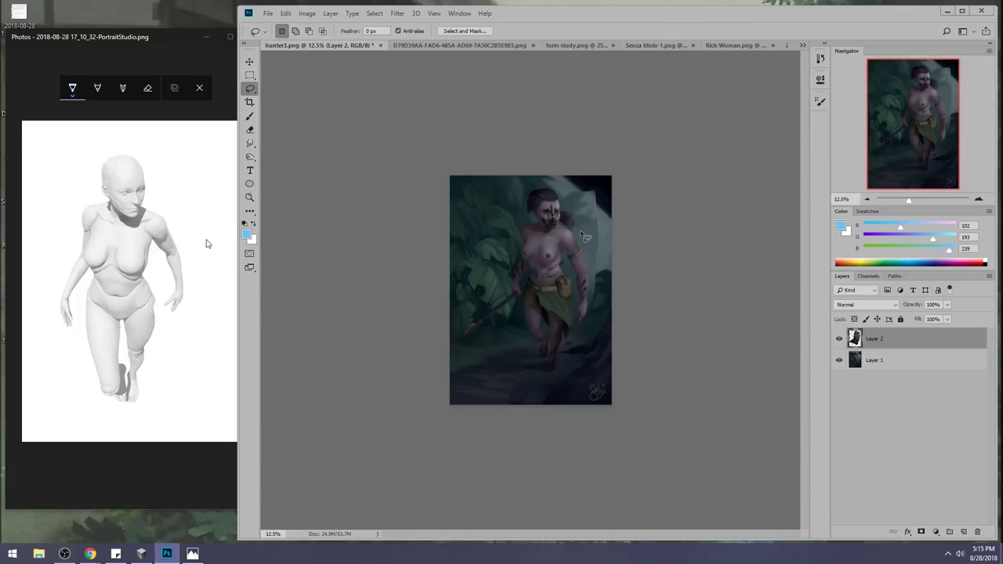
right_click(888, 346)
left_click(807, 410)
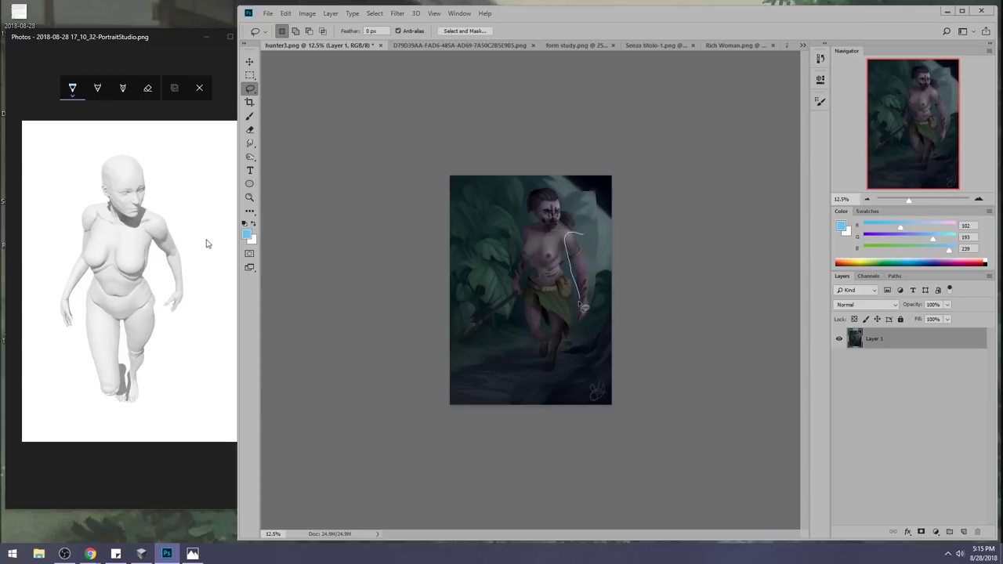
Copy the hunter's free arm to a new layer and transform it to be shorter and slightly narrower.
mouse_move(597, 254)
left_mouse_down()
mouse_move(581, 310)
mouse_move(586, 342)
left_mouse_up()
key("ctrl+j")
key("v")
left_click_drag(592, 343, 587, 329)
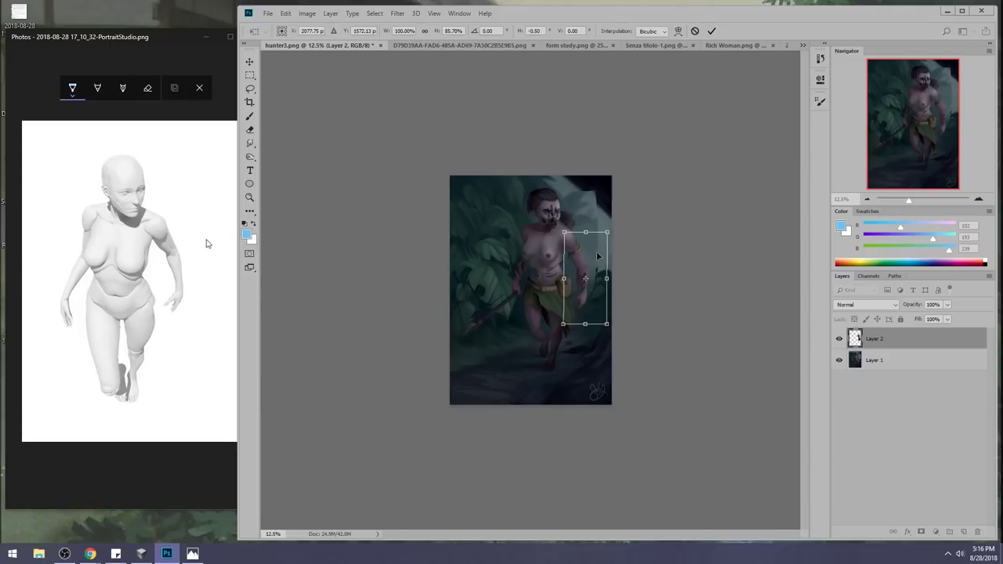
left_click_drag(563, 232, 563, 231)
left_click_drag(607, 280, 608, 279)
left_click(713, 31)
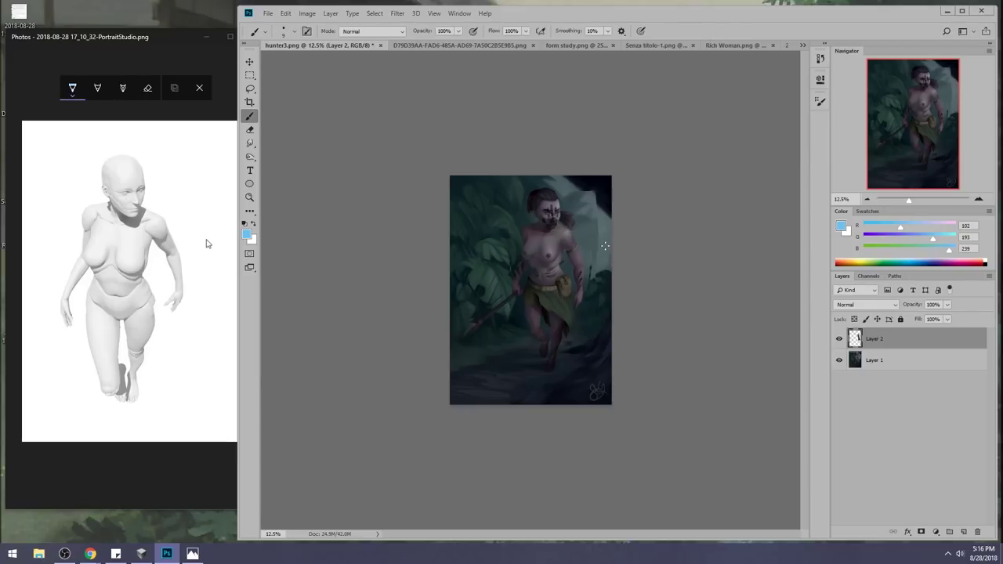
key("ctrl+t")
left_click_drag(602, 232, 604, 232)
left_click(711, 31)
Open the arm layer in Liquify and reshape the elbow and forearm with a large warp brush.
left_click(396, 14)
left_click(439, 94)
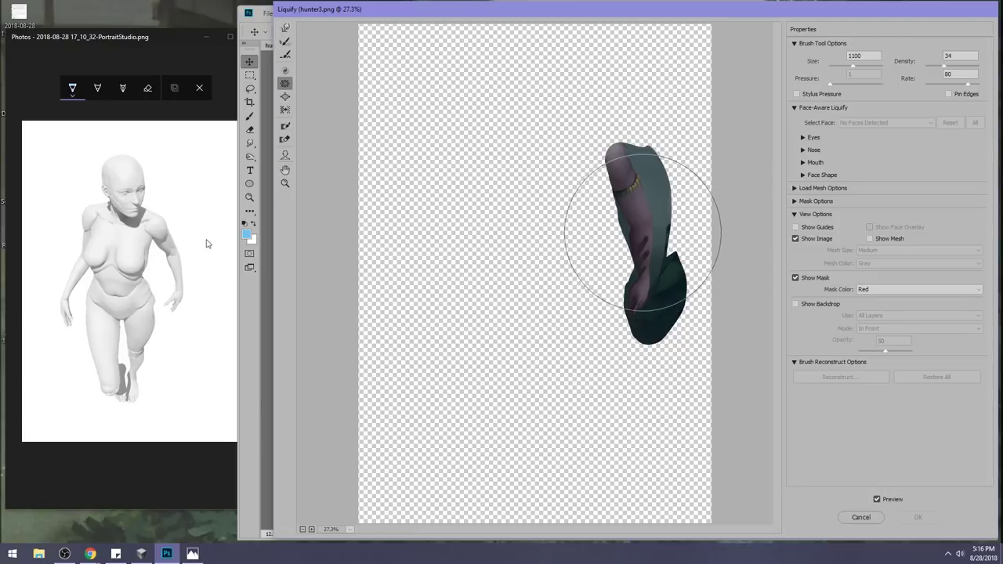
left_click(285, 28)
key("bracketleft")
key("bracketleft")
key("bracketleft")
key("bracketleft")
key("bracketleft")
key("bracketleft")
key("bracketleft")
key("bracketleft")
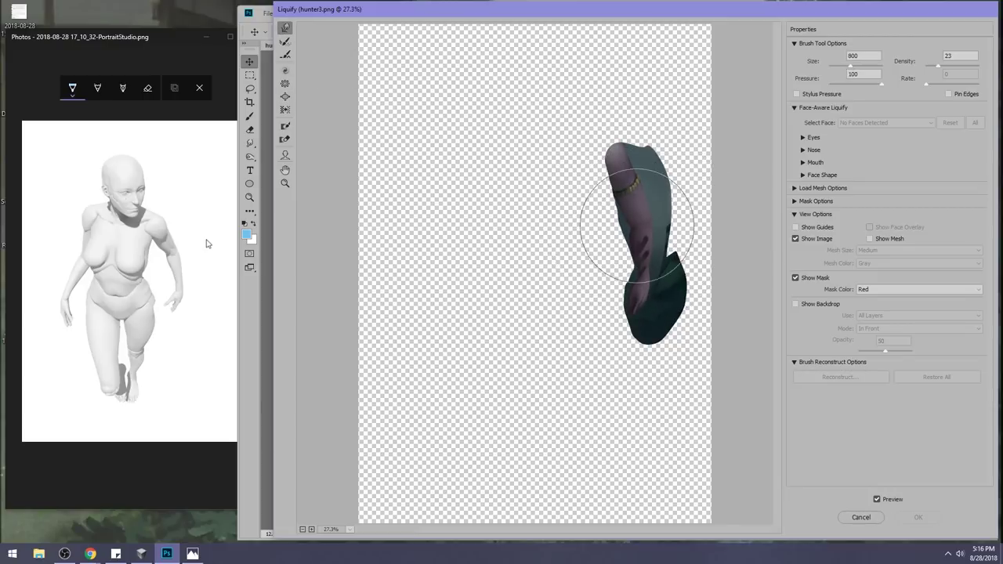
left_click_drag(630, 221, 619, 263)
key("bracketright")
key("bracketright")
key("bracketleft")
key("bracketright")
key("bracketright")
left_click_drag(666, 234, 658, 233)
Refine the upper arm, forearm and wrist with smaller warp brushes down to size 175, and apply the Liquify changes.
key("bracketleft")
key("bracketleft")
key("bracketleft")
mouse_move(656, 195)
left_mouse_down()
mouse_move(631, 221)
mouse_move(608, 212)
mouse_move(654, 218)
left_mouse_up()
key("bracketleft")
left_click_drag(627, 265, 638, 279)
key("bracketleft")
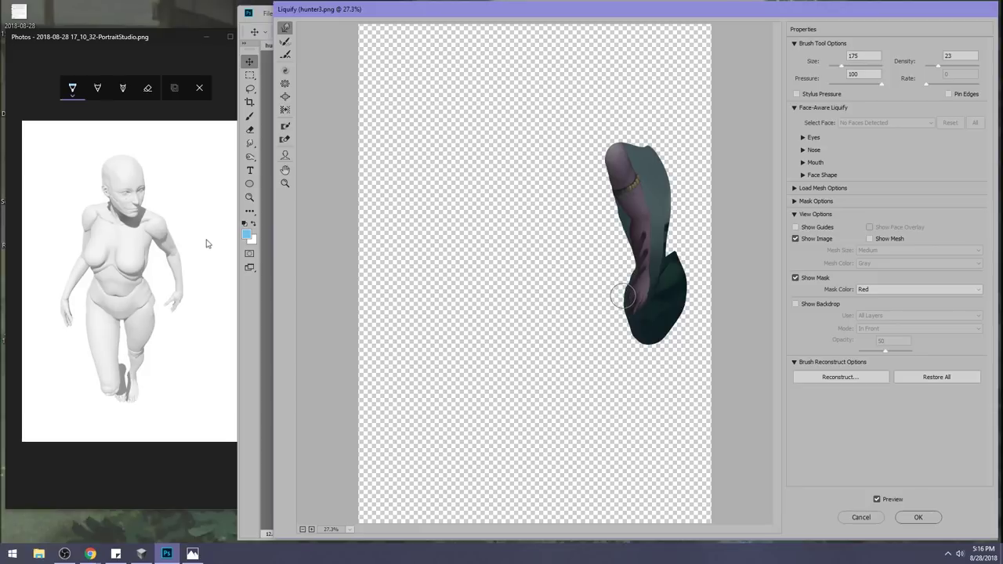
key("bracketright")
key("bracketright")
left_click(918, 517)
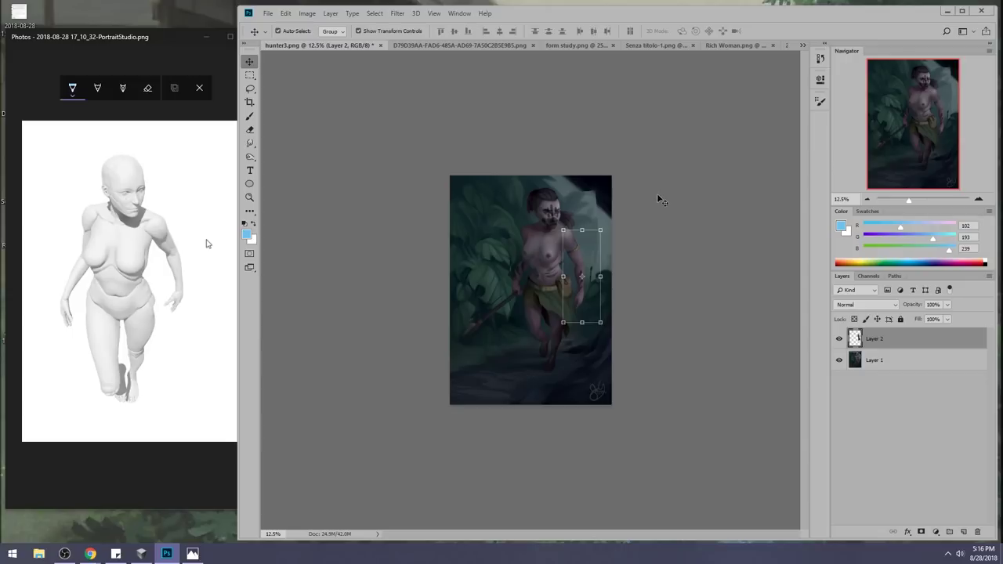
Compare the painting with and without the reshaped arm layer.
key("b")
left_click(840, 339)
left_click(840, 339)
left_click(840, 339)
left_click(840, 339)
Choose the soft round 100 px brush and merge the arm layer down into the painting.
right_click(556, 238)
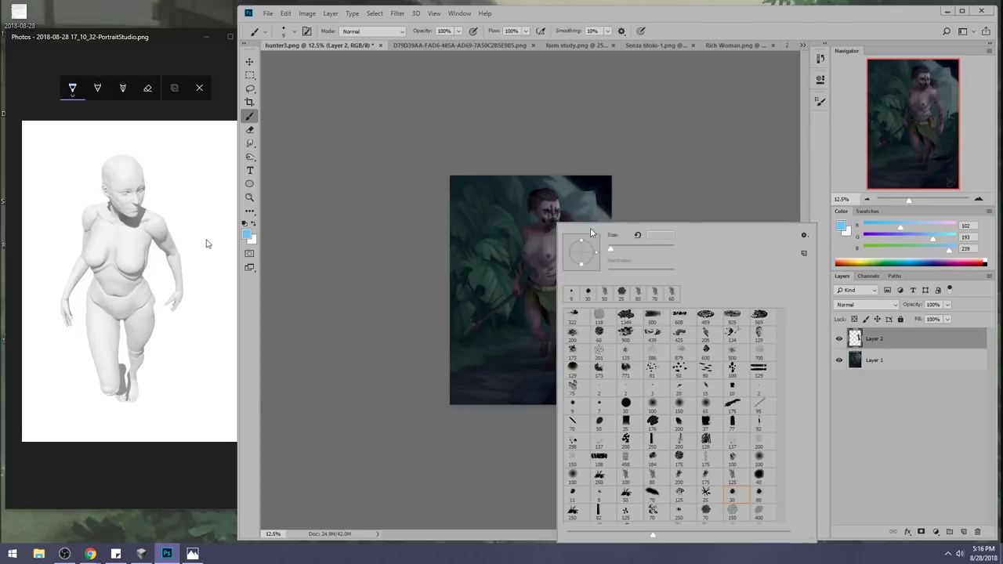
left_click(678, 407)
double_click(657, 408)
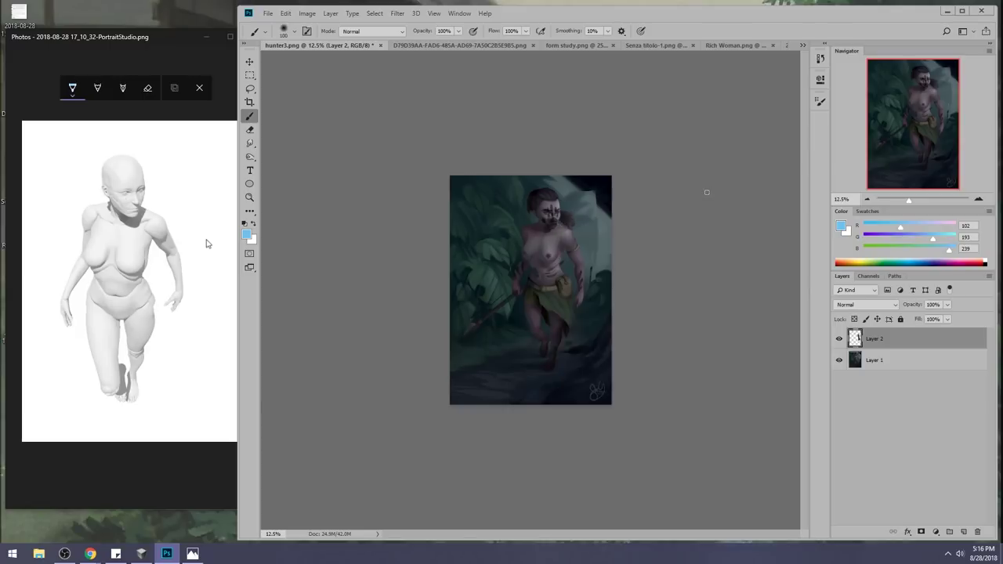
right_click(867, 340)
left_click(788, 411)
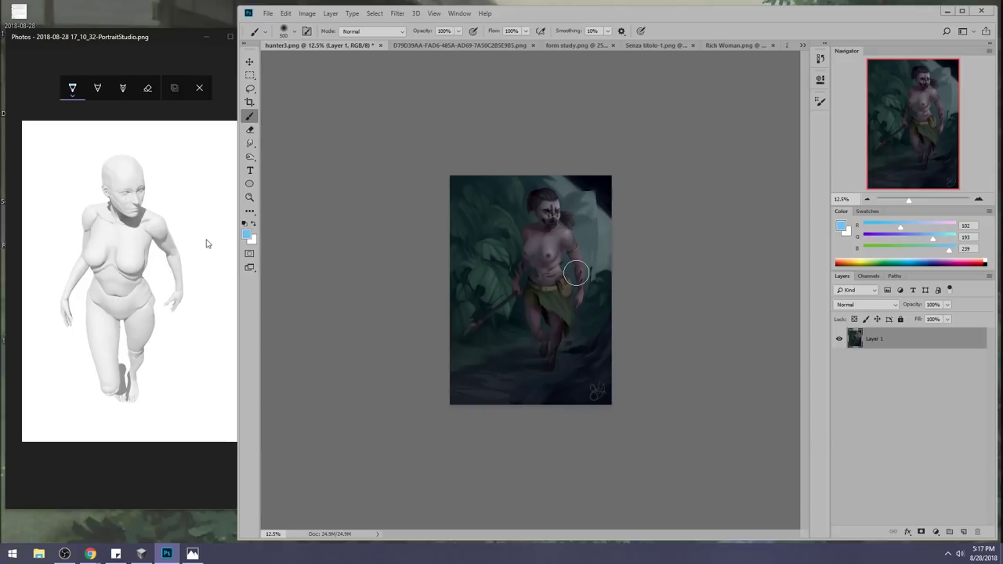
Sample the skin colour from the hunter's belly as the foreground colour.
key("ctrl+plus")
key("ctrl+plus")
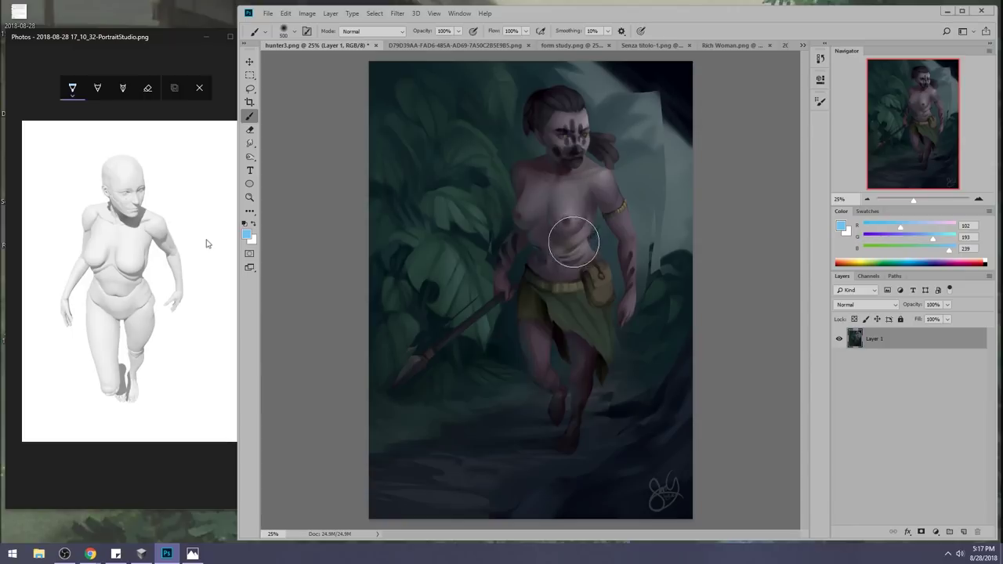
left_click(560, 246, "alt")
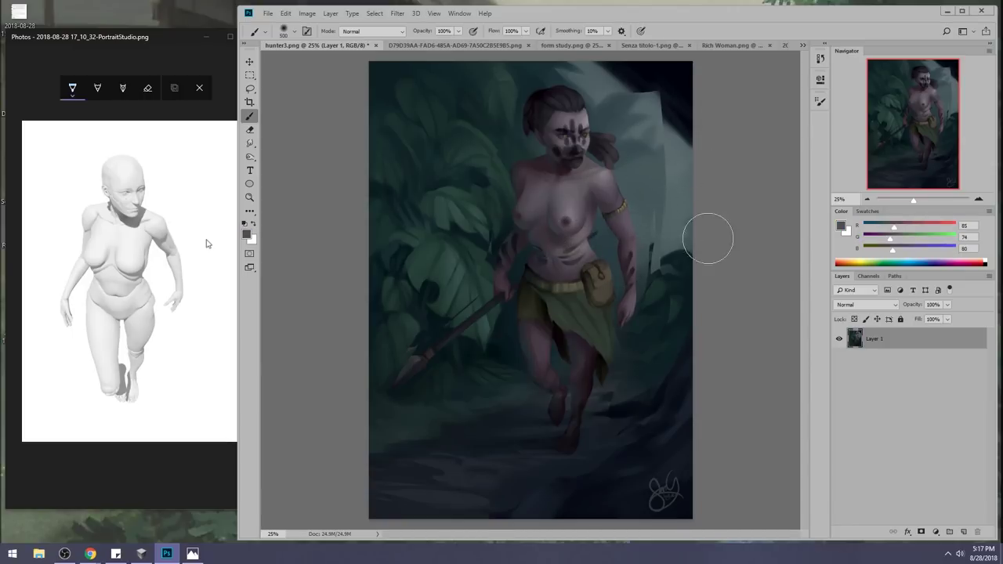
Switch to PortraitStudio, shift the directional light on the mannequin and capture the figure area as a new screenshot.
left_click(143, 553)
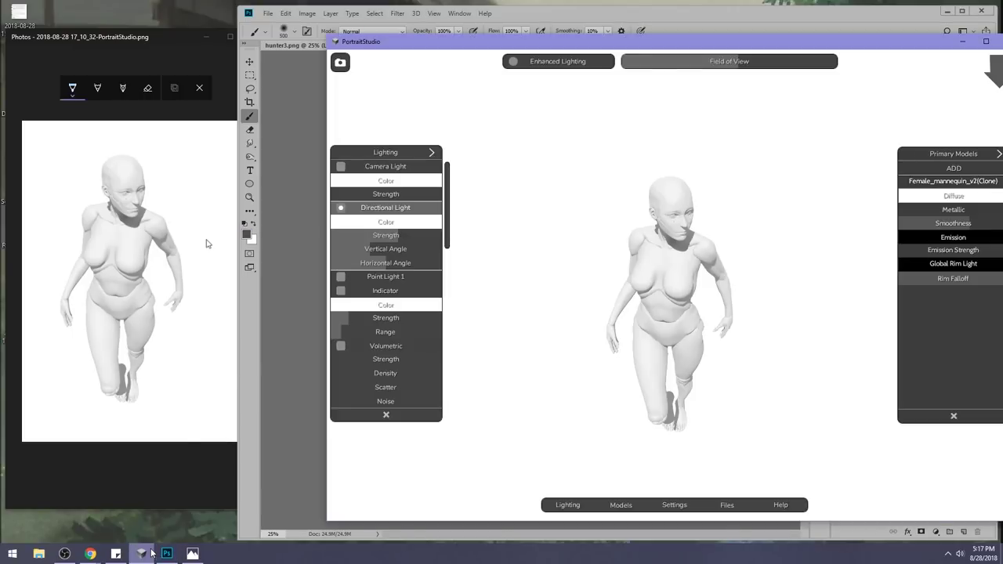
mouse_move(700, 319)
left_mouse_down()
mouse_move(710, 313)
mouse_move(657, 321)
mouse_move(659, 308)
left_mouse_up()
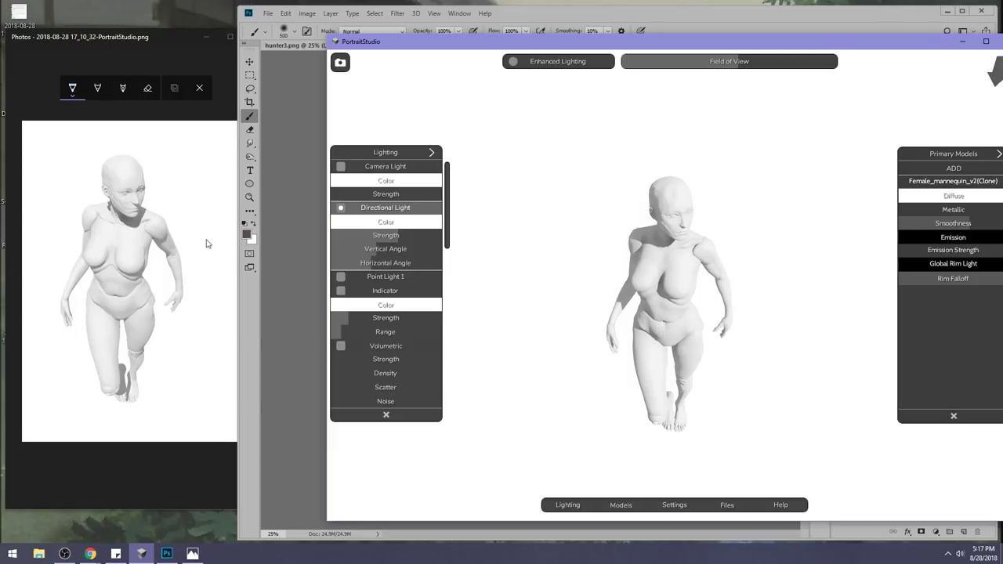
key("Print")
left_click_drag(541, 121, 844, 490)
left_click(962, 42)
left_click(218, 37)
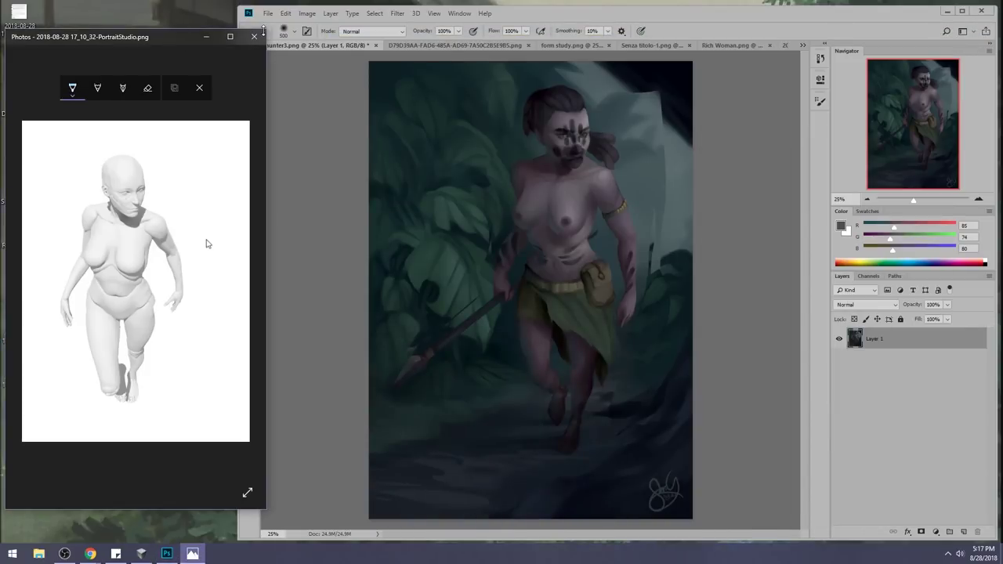
left_click(259, 37)
double_click(24, 362)
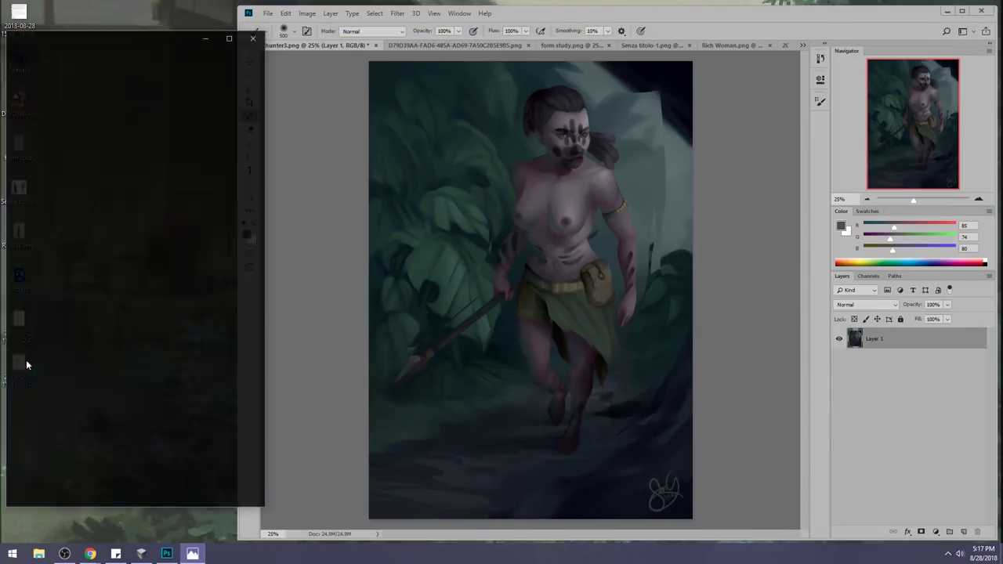
left_click(86, 57)
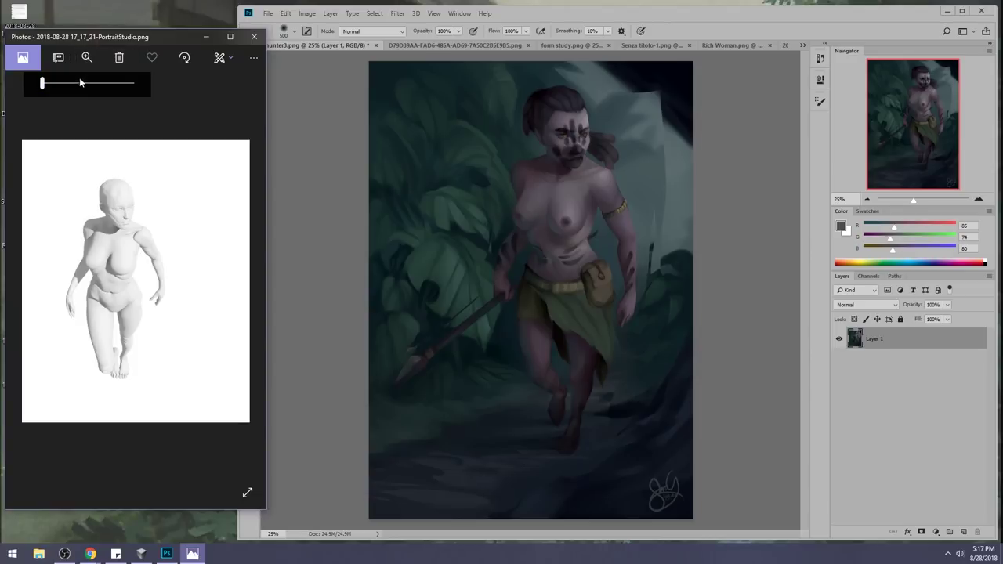
left_click(59, 82)
left_click_drag(53, 84, 51, 85)
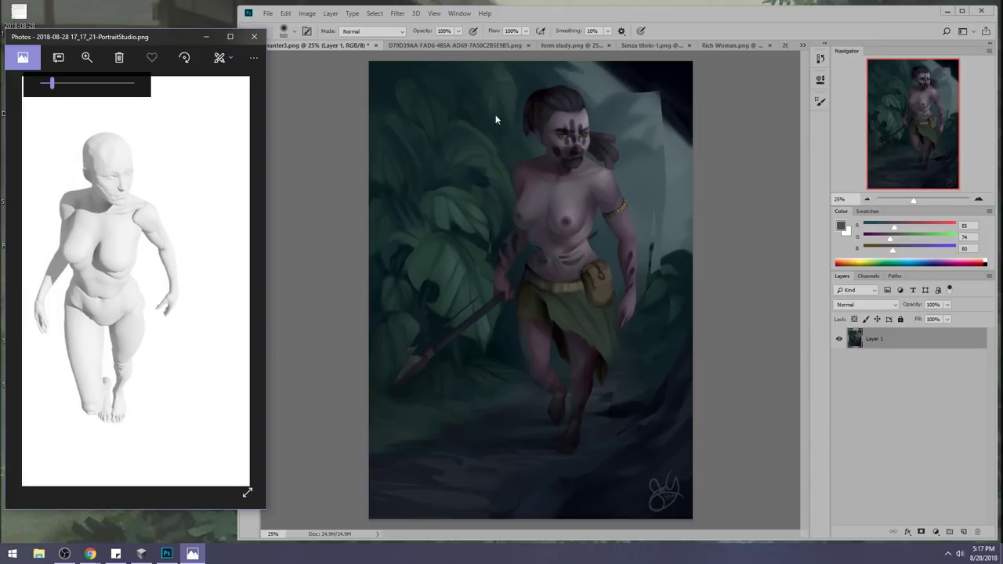
Return to Photoshop and paint the spear-arm shoulder with sampled light and dark skin tones to match the reference lighting.
left_click(894, 325)
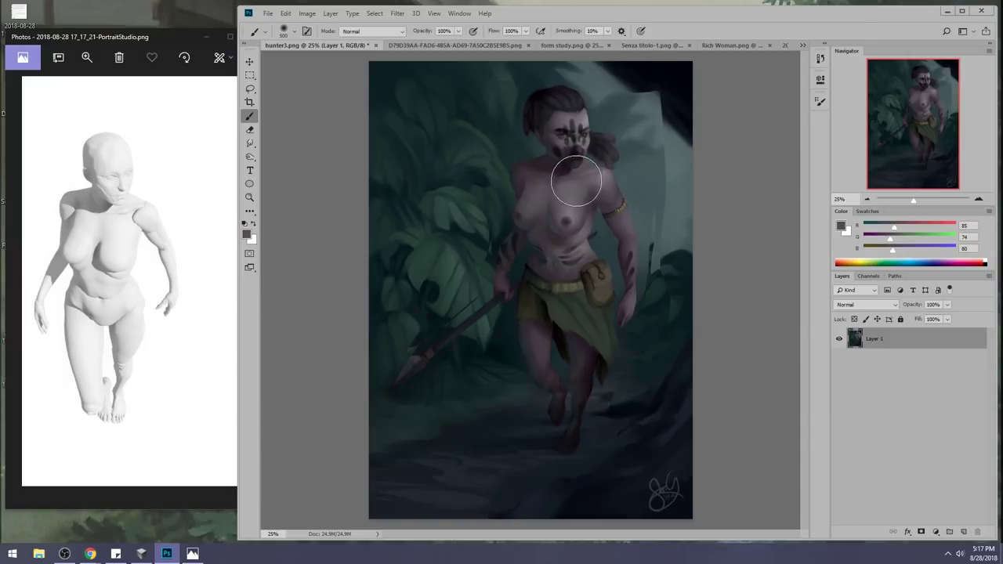
left_click(519, 171, "alt")
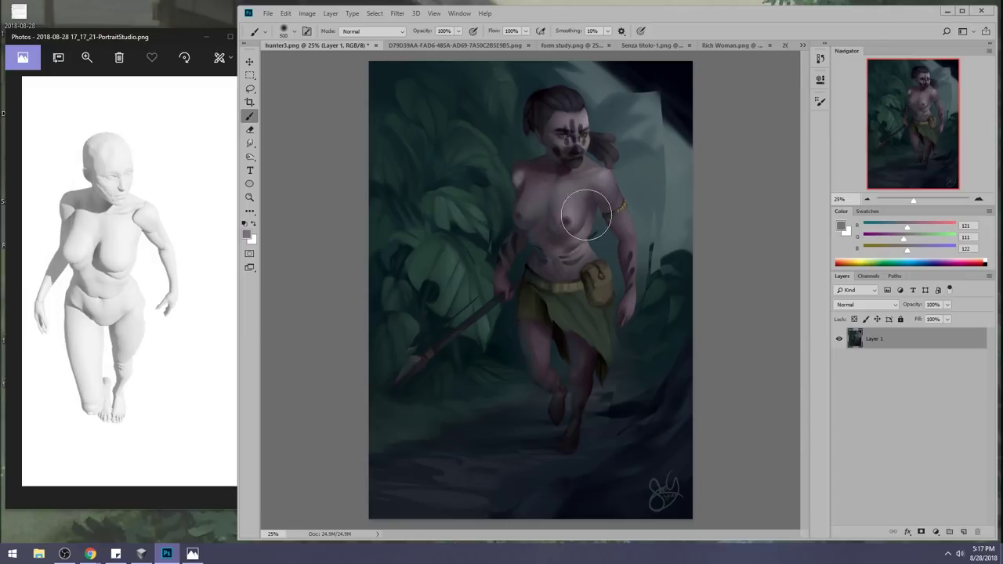
left_click(523, 174, "alt")
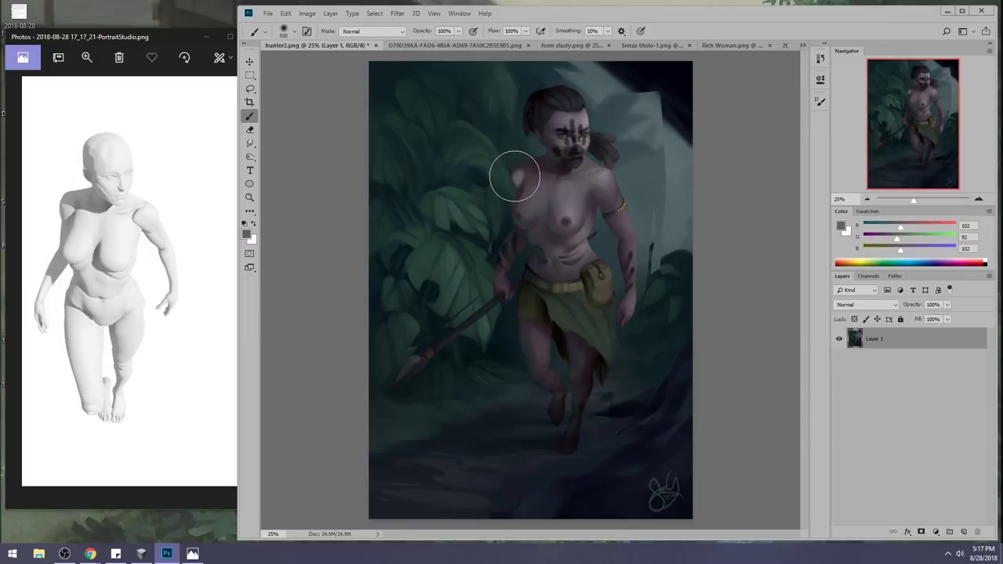
left_click(523, 188, "alt")
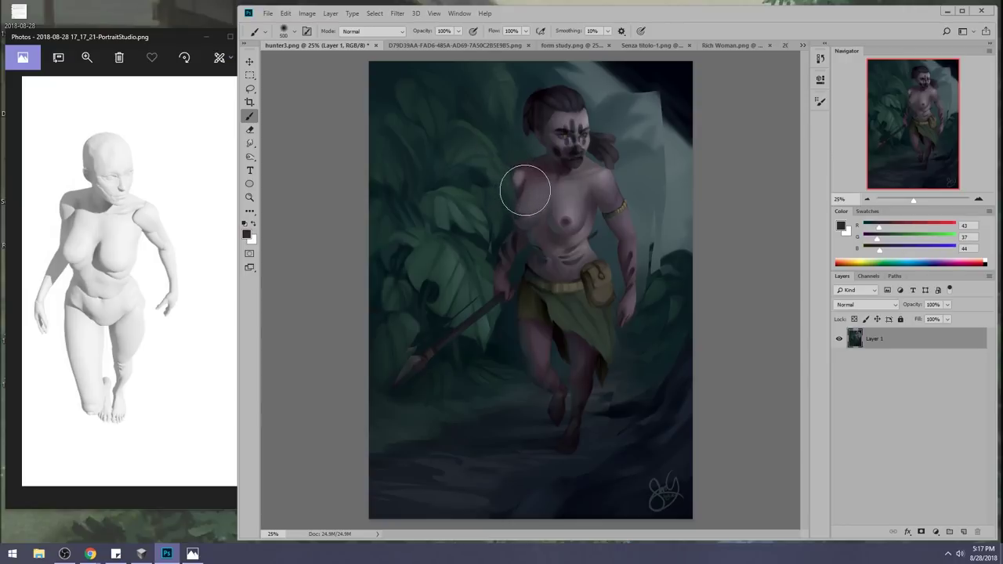
left_click(529, 162, "alt")
left_click(608, 241, "alt")
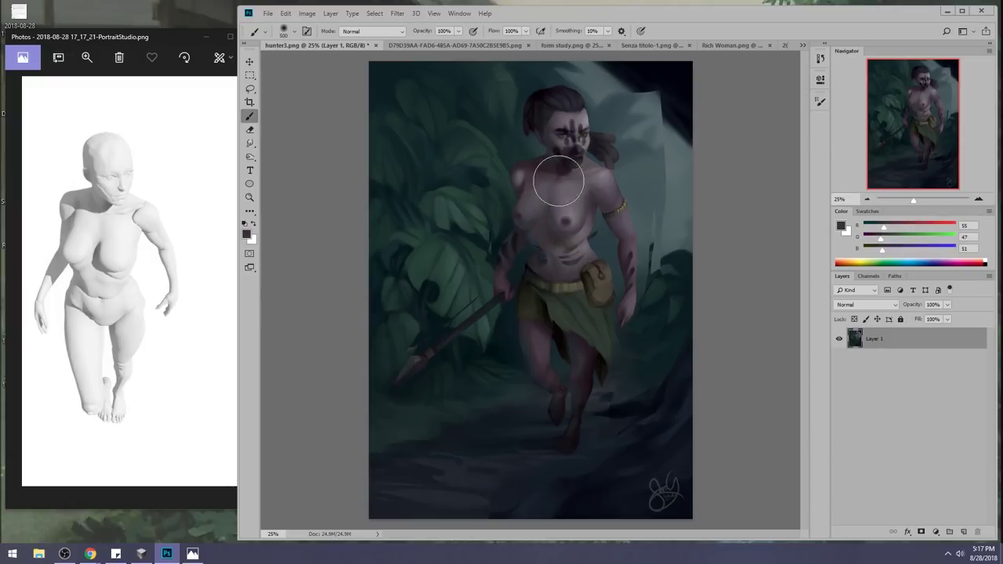
Repaint the breast on the spear-arm side with sampled light and mid skin tones, shading its lower edge.
left_click(554, 201, "alt")
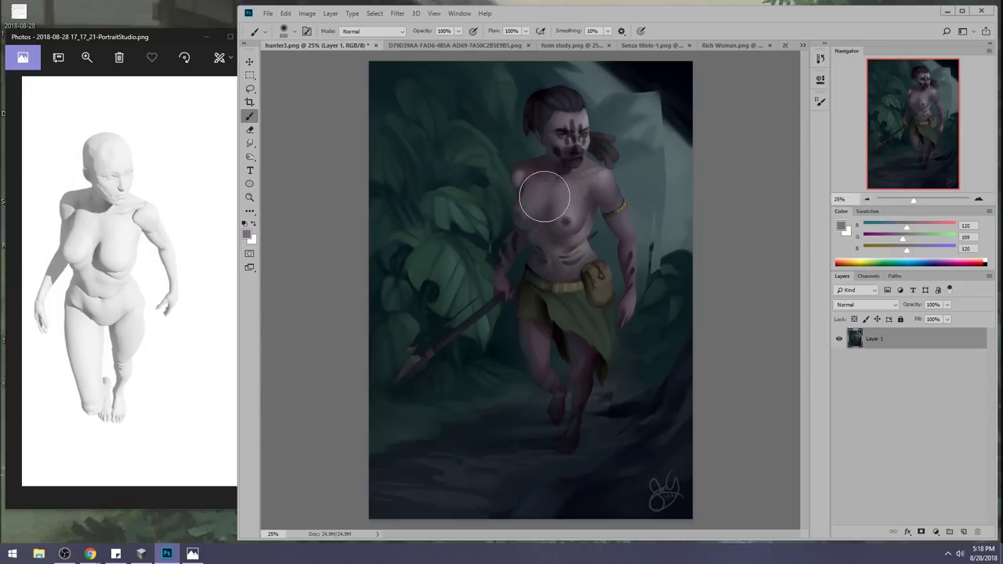
left_click(543, 201, "alt")
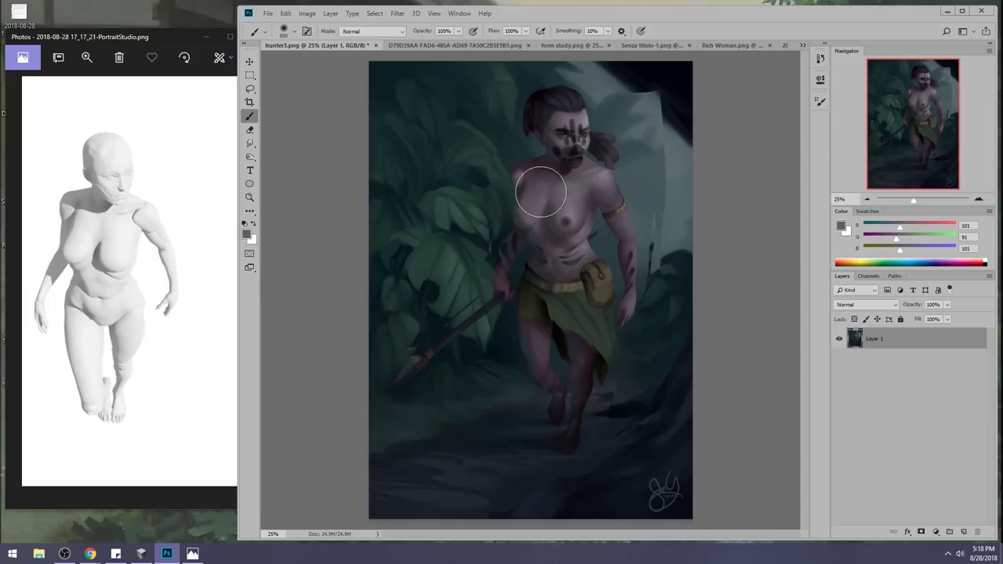
left_click(537, 218, "alt")
left_click(546, 225, "alt")
left_click_drag(549, 227, 554, 237)
left_click(539, 231, "alt")
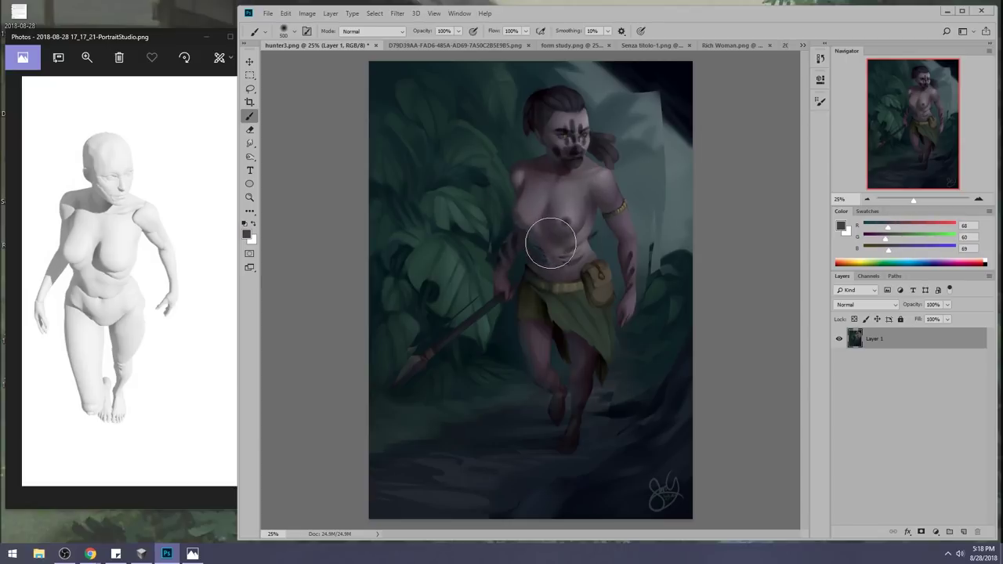
Blend sampled skin and shadow tones across the ribs and the area under the breasts.
left_click(581, 234, "alt")
mouse_move(583, 235)
left_mouse_down()
mouse_move(545, 245)
mouse_move(554, 242)
left_mouse_up()
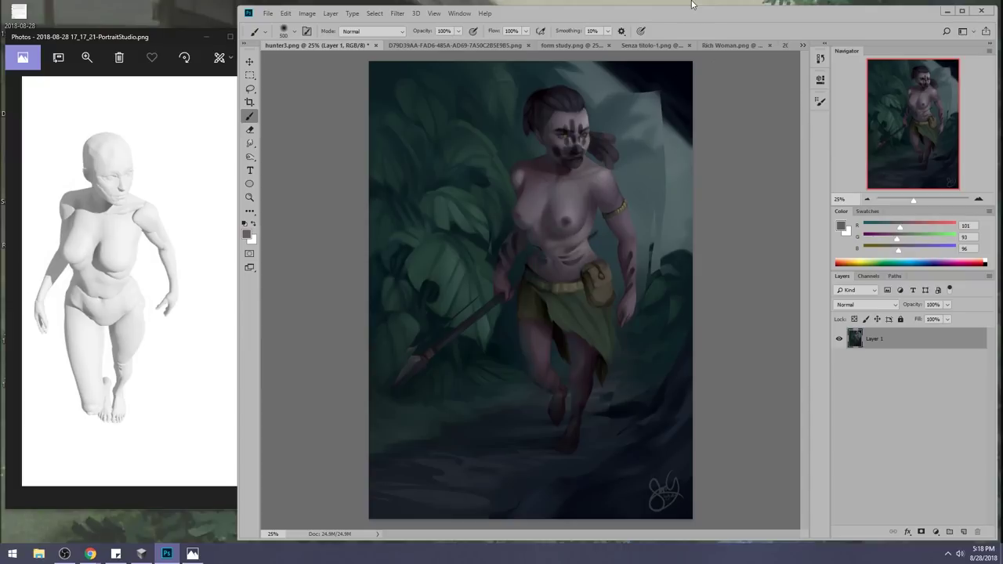
left_click(543, 219, "alt")
left_click(565, 243, "alt")
left_click(559, 221, "alt")
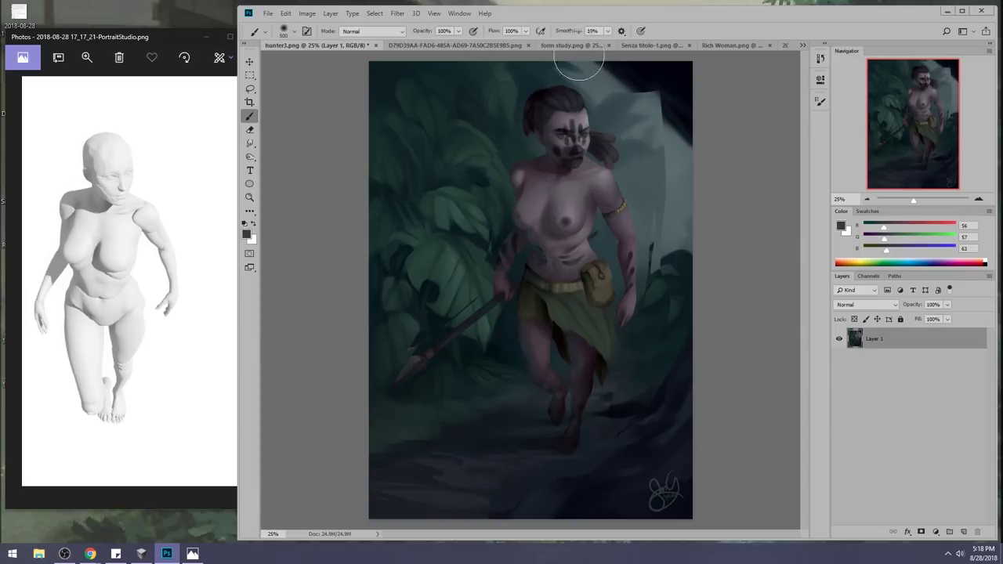
Rework the neck shadow, jaw and cheeks with dark and light tones sampled from the face and neck.
left_click(567, 168, "alt")
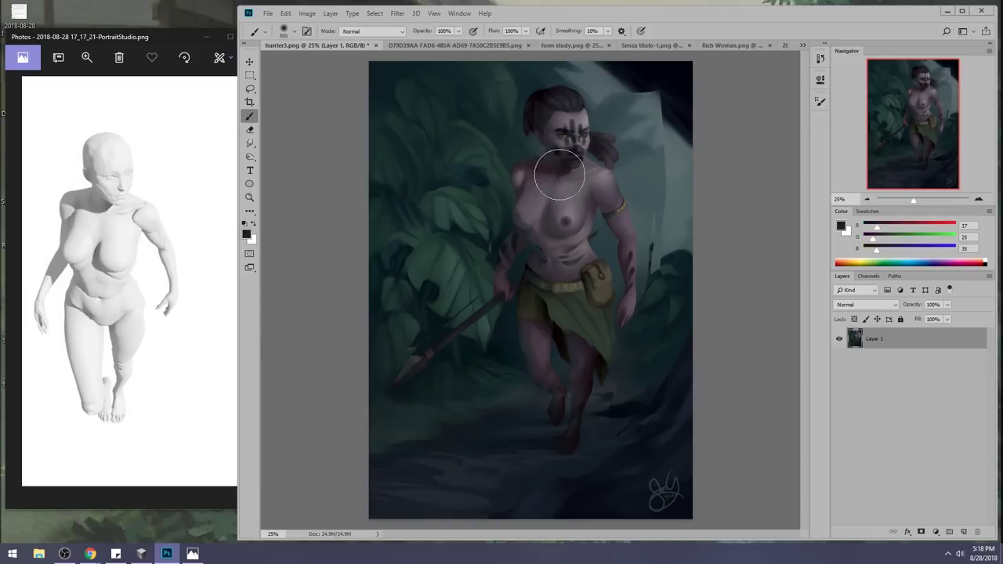
left_click(564, 139, "alt")
left_click(588, 141, "alt")
left_click(562, 146, "alt")
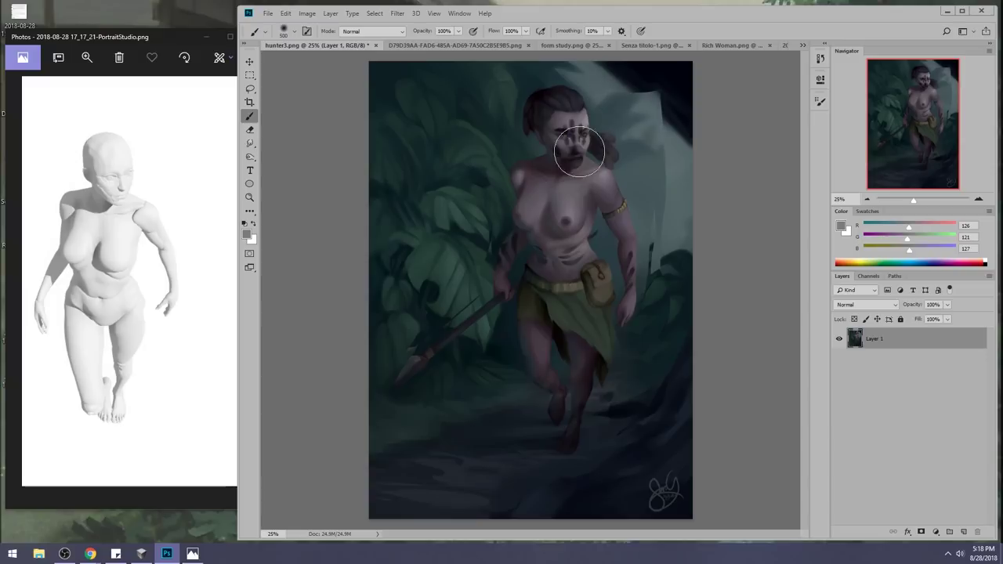
left_click(572, 110, "alt")
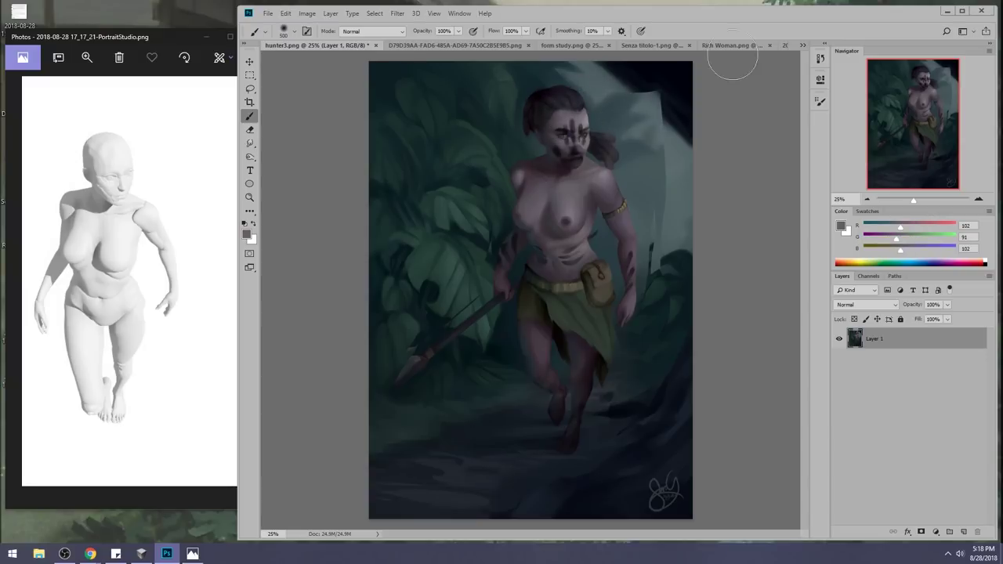
left_click(563, 140, "alt")
Model the belly and waist above the belt with sampled mid and shadow skin tones.
left_click(566, 255, "alt")
left_click(555, 264, "alt")
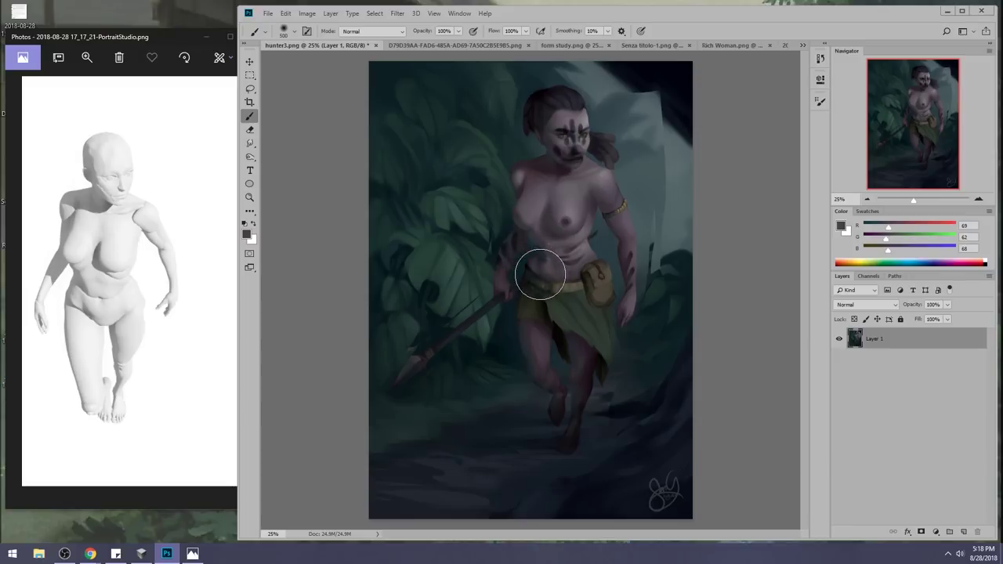
left_click(549, 254, "alt")
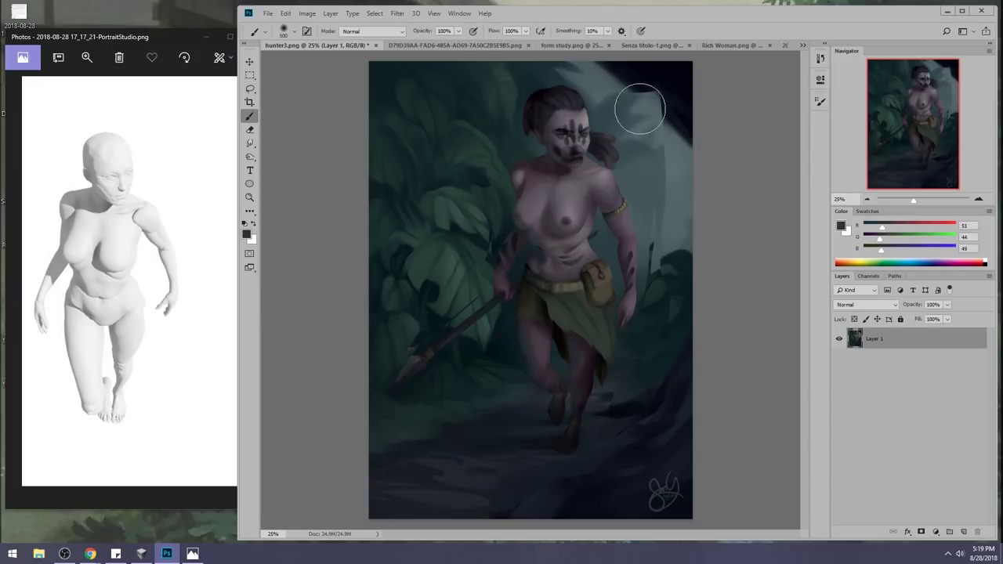
left_click(589, 259, "alt")
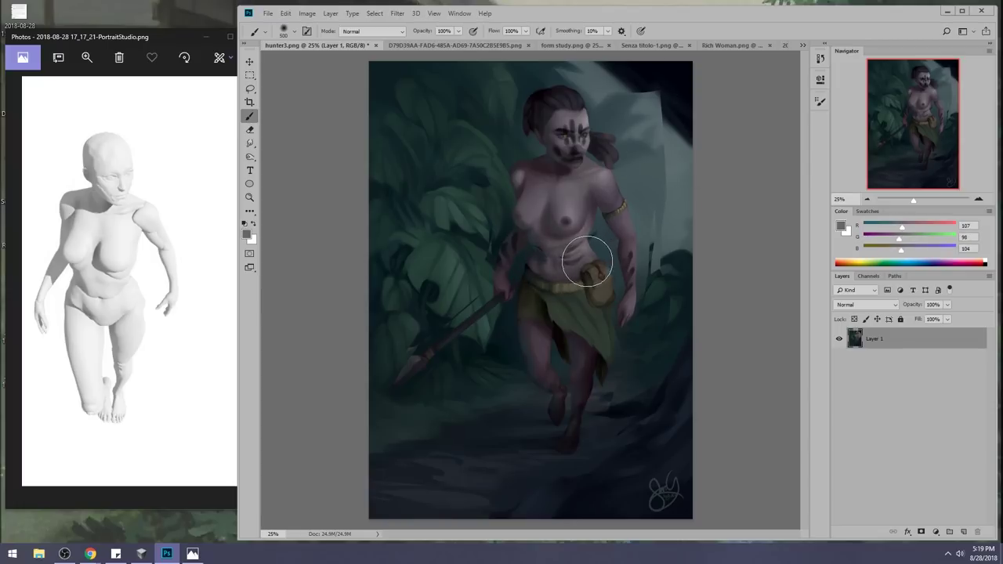
left_click(577, 268, "alt")
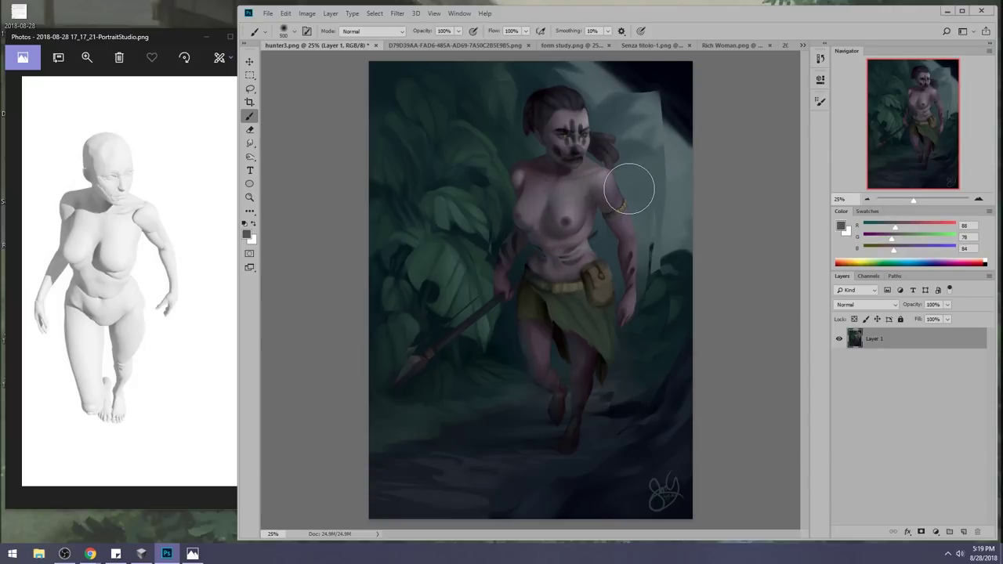
Refine the shading between the breasts and on the far side of the chest with sampled skin tones.
left_click(540, 223, "alt")
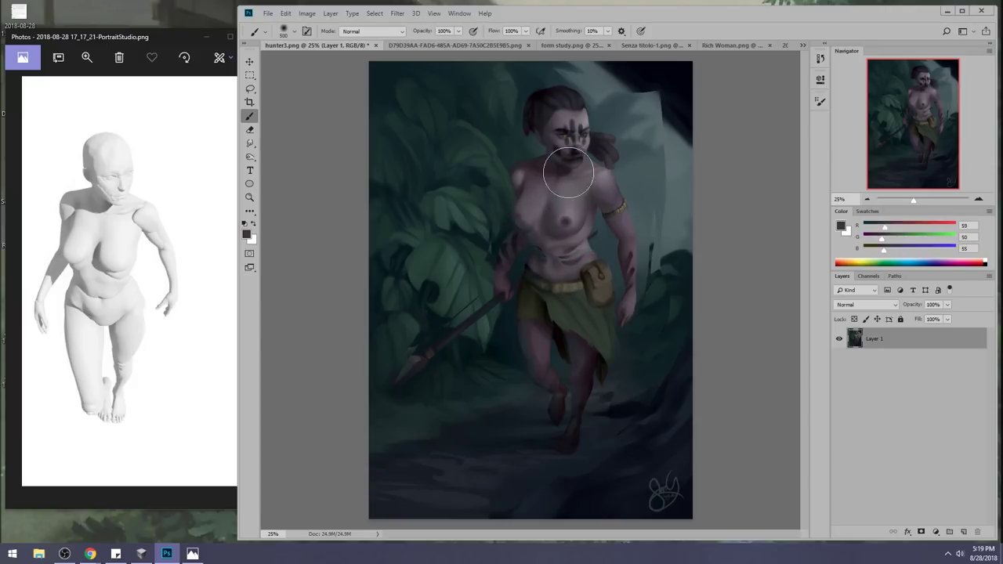
left_click(558, 229, "alt")
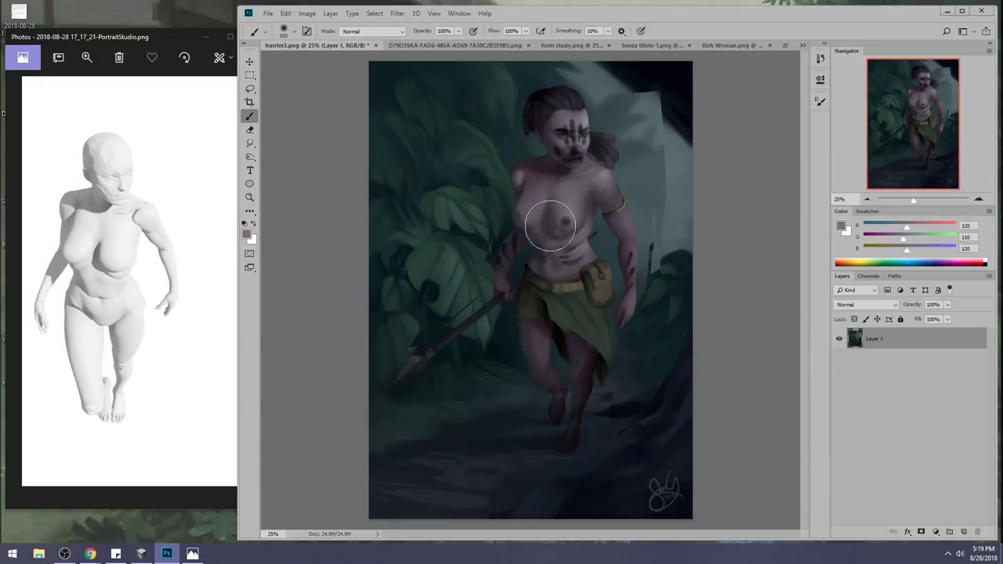
left_click(582, 202, "alt")
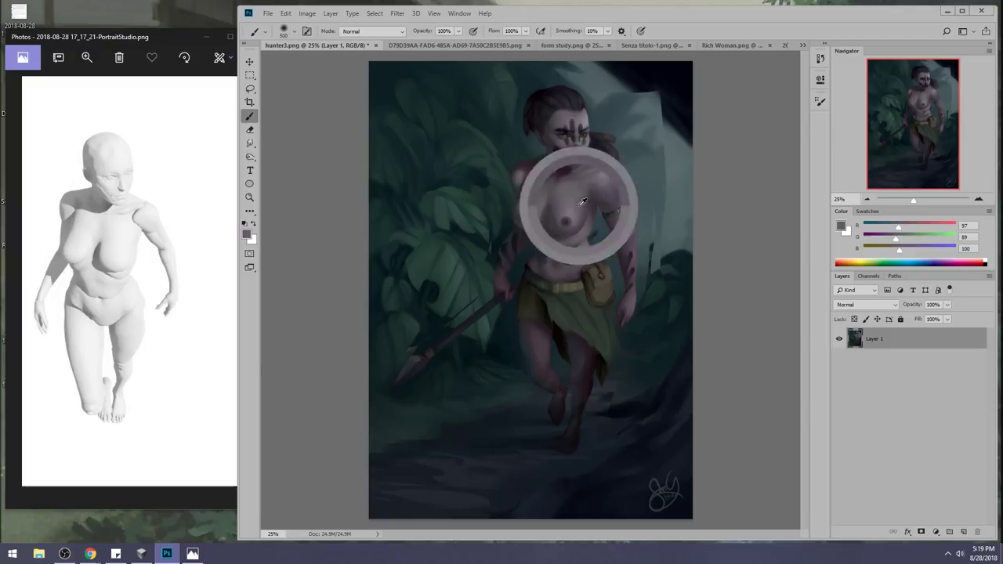
left_click(585, 229, "alt")
mouse_move(590, 212)
left_mouse_down()
mouse_move(672, 71)
mouse_move(637, 104)
mouse_move(587, 225)
mouse_move(586, 174)
left_mouse_up()
left_click(586, 190, "alt")
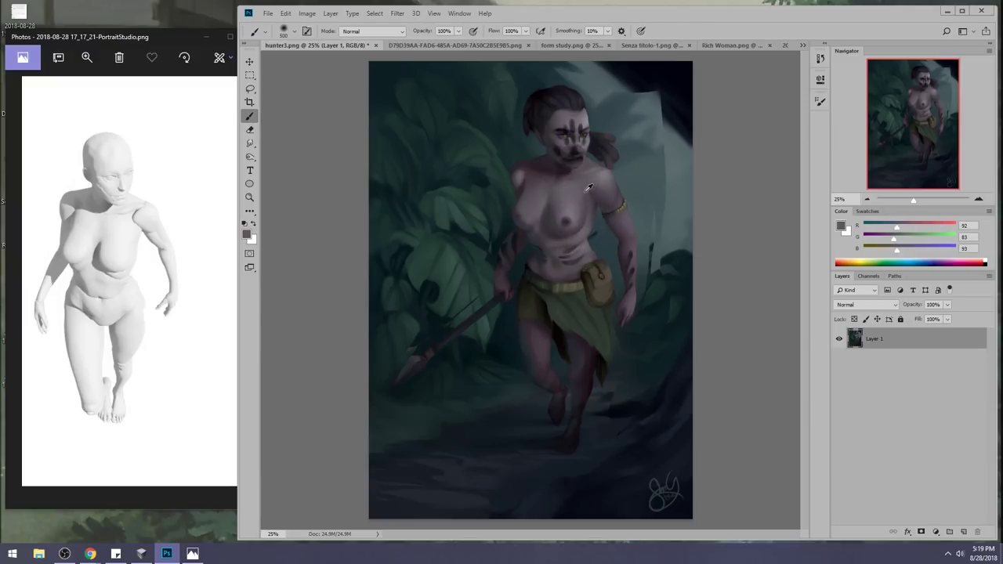
Paint the chest edge, the armband-side shoulder and the collarbone area with sampled highlight and shadow skin tones.
left_click(582, 199, "alt")
left_click_drag(586, 192, 595, 225)
left_click(608, 171, "alt")
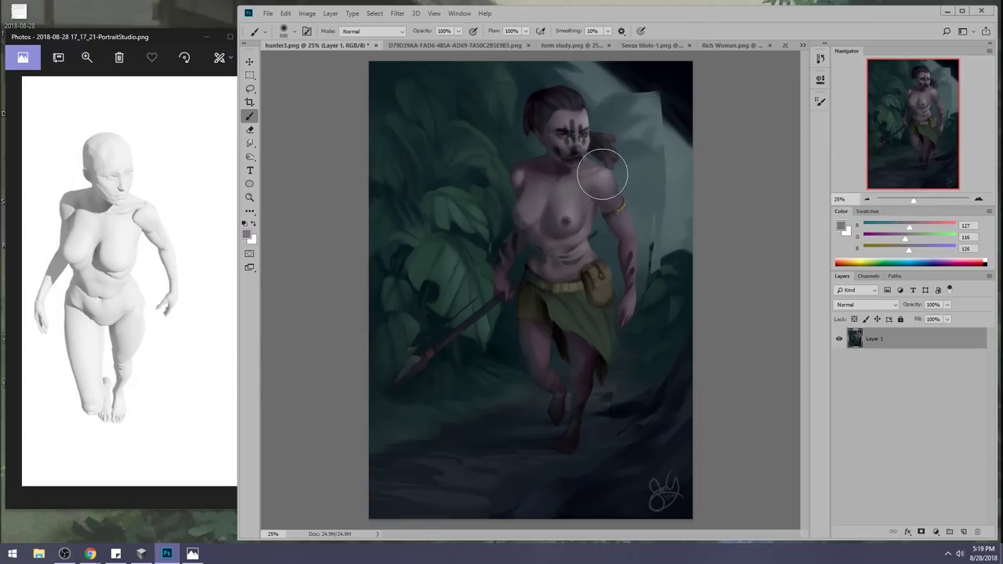
left_click(594, 168, "alt")
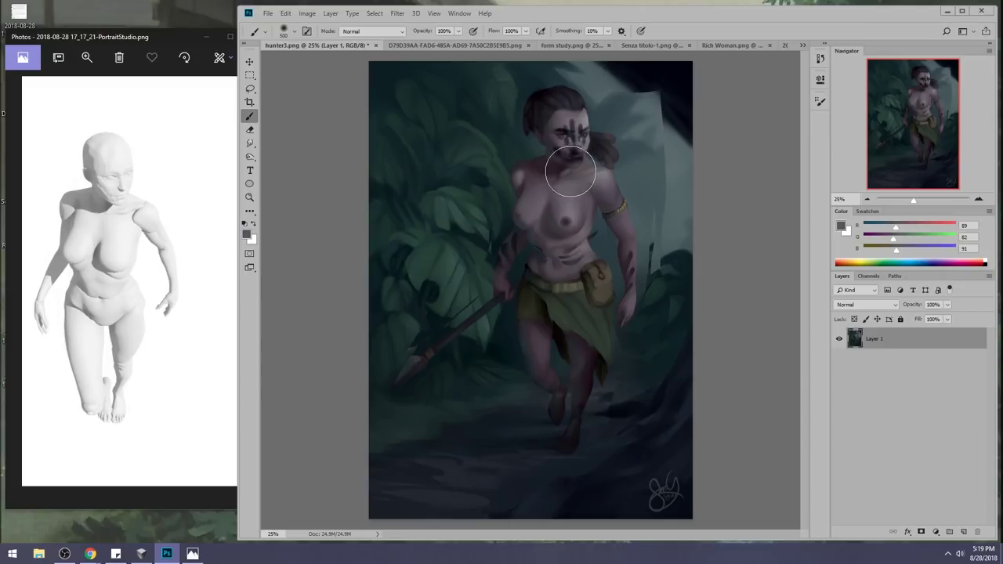
left_click(573, 172, "alt")
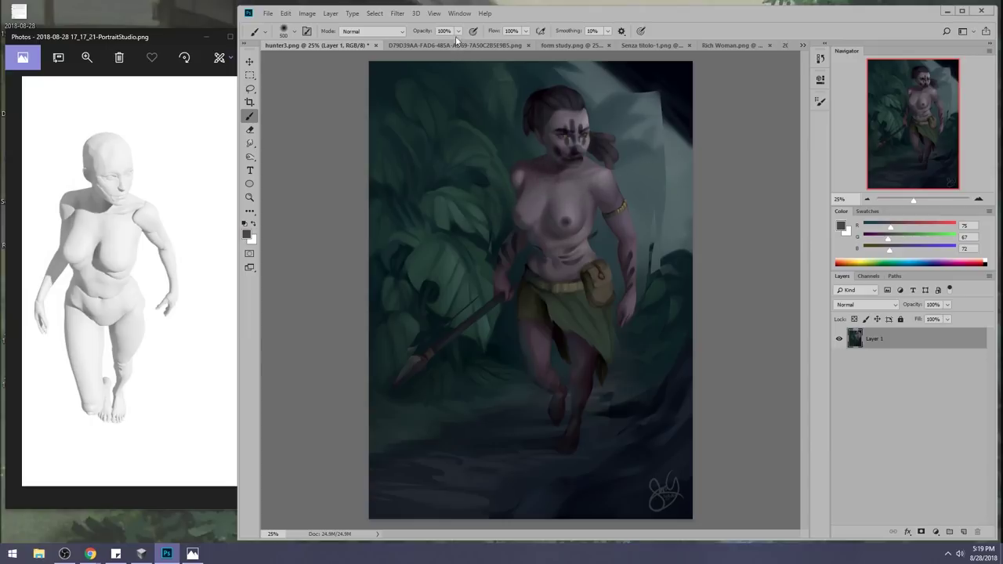
Open the Liquify filter on the painting and warp the neck beside the jaw with a size 200 brush.
left_click(398, 14)
left_click(423, 94)
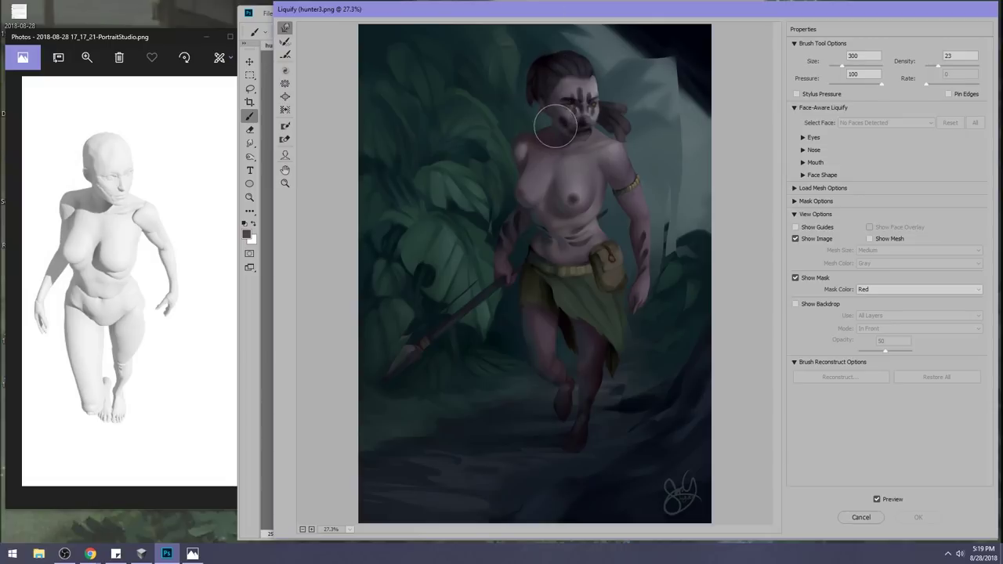
key("bracketleft")
key("bracketleft")
key("bracketleft")
key("bracketleft")
left_click_drag(549, 128, 549, 126)
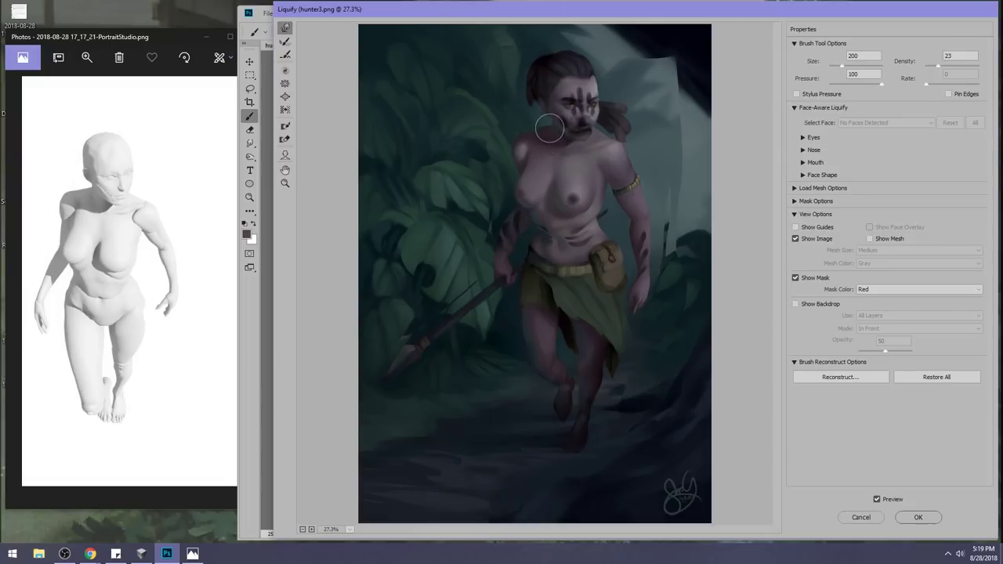
Refine the figure's head and shoulder shapes with larger warp brushes up to size 400, and apply the Liquify changes.
key("bracketright")
key("bracketright")
key("bracketright")
key("bracketright")
key("bracketright")
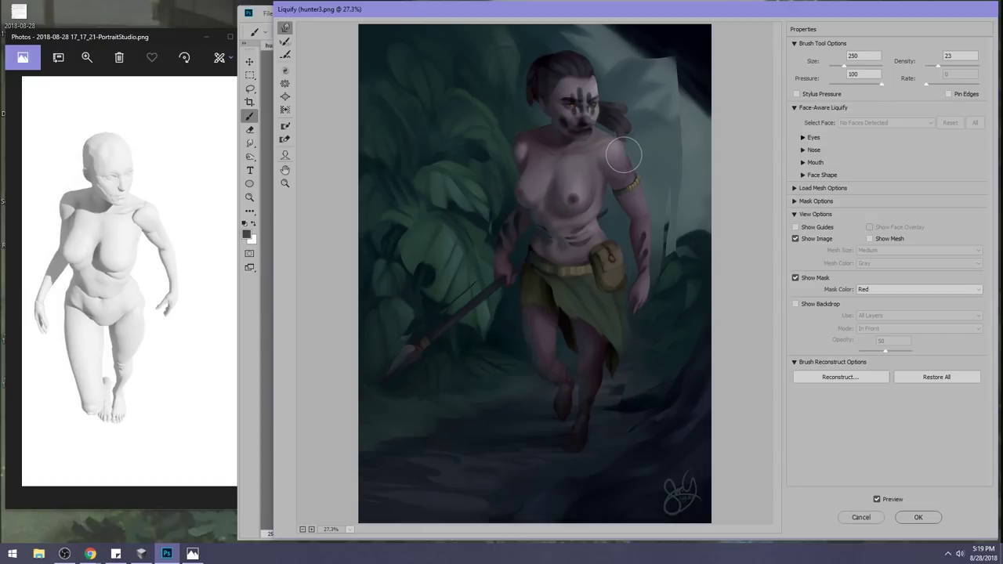
key("bracketright")
key("bracketright")
left_click(917, 514)
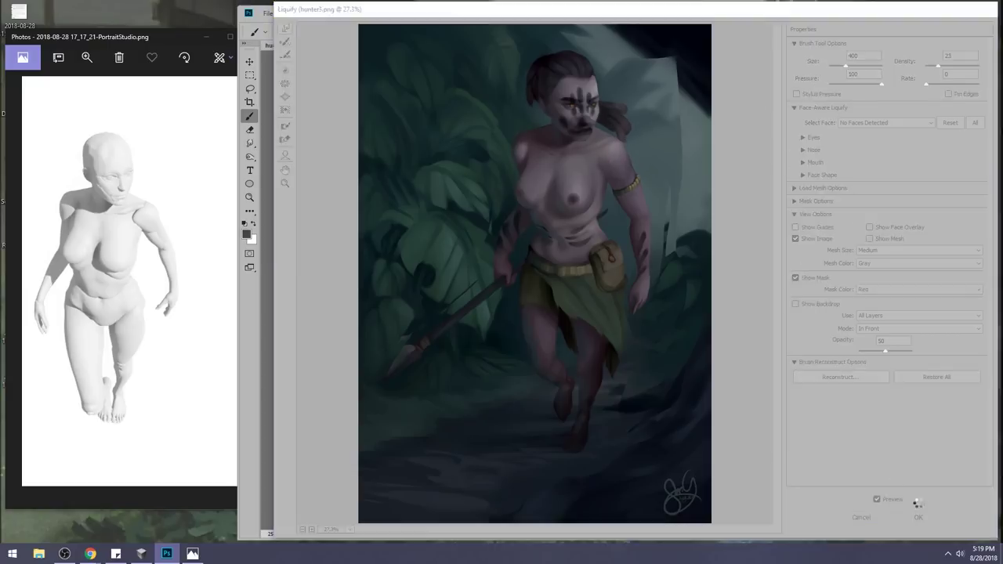
Open the Liquify filter on the painting and warp the thighs below the skirt with brushes of about size 200 to 250.
left_click(580, 351, "alt")
left_click(397, 13)
left_click(438, 105)
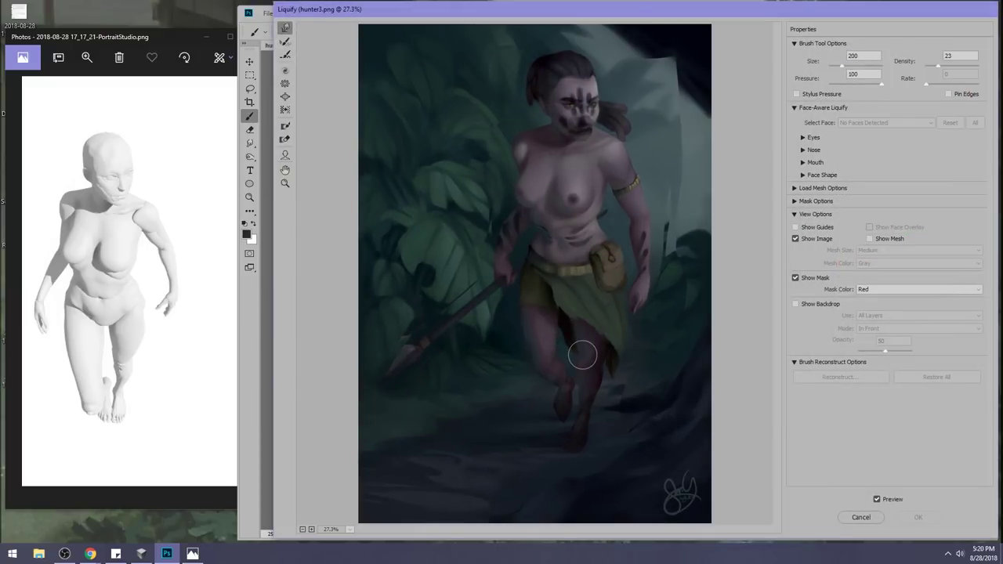
left_click(578, 354)
key("bracketright")
key("bracketleft")
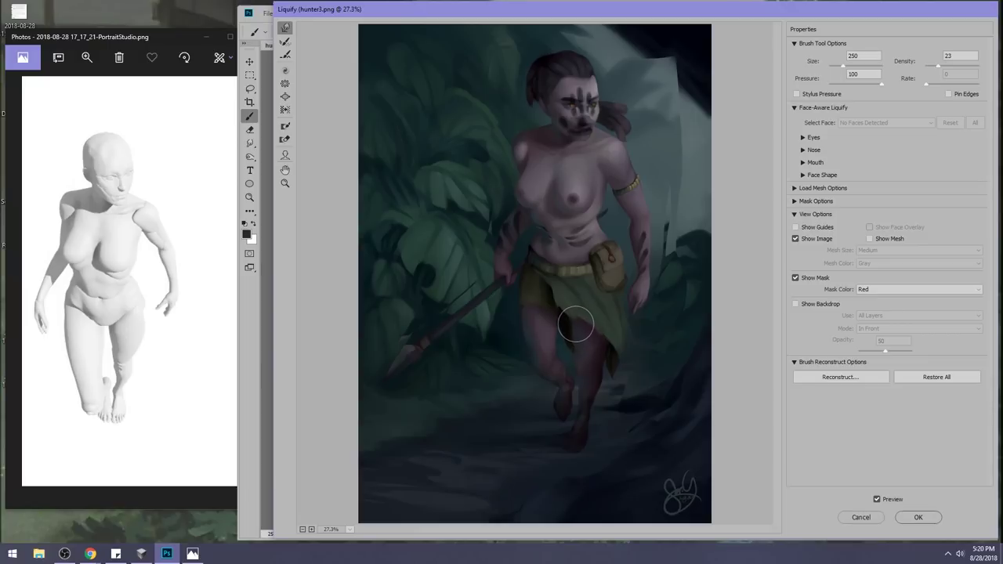
key("bracketright")
key("bracketleft")
Reshape the bent spear-side thigh and knee with Liquify warp brushes of size 400 and 300.
key("bracketright")
key("bracketright")
key("bracketright")
key("bracketright")
key("bracketright")
key("bracketright")
key("bracketleft")
key("bracketleft")
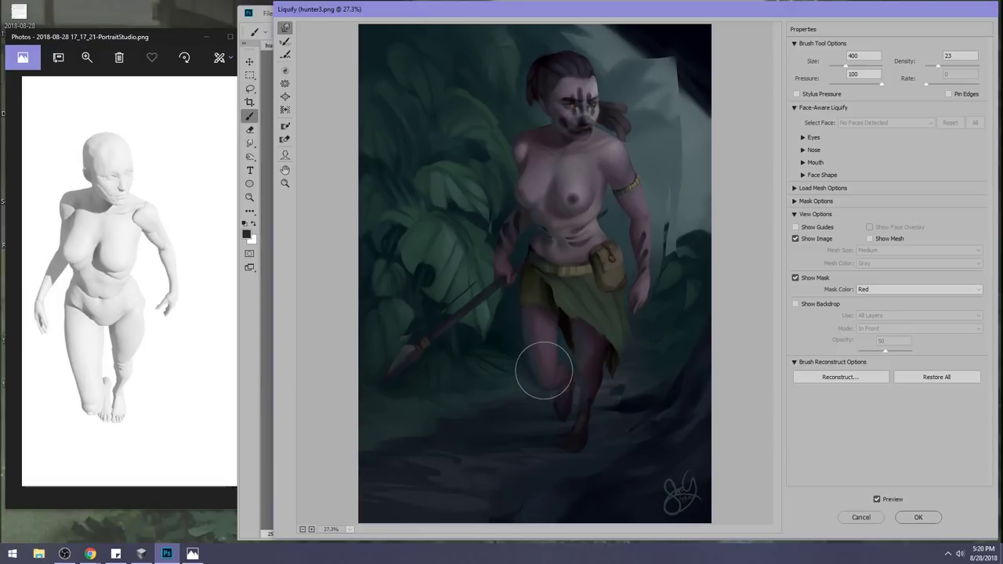
key("bracketleft")
key("bracketleft")
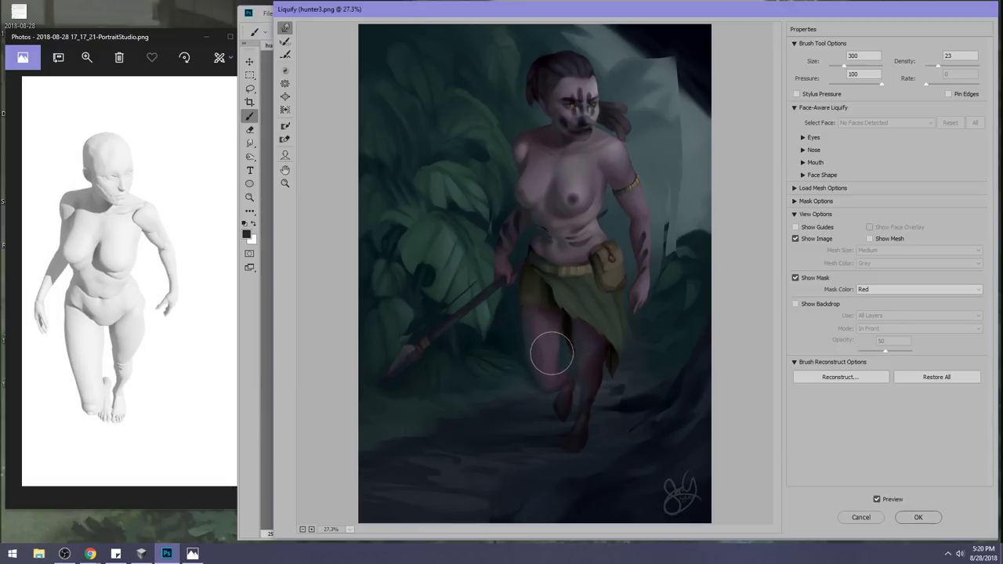
Adjust the figure's overall proportions with a size 900 warp brush and apply the Liquify changes.
key("bracketright")
key("bracketright")
key("bracketright")
key("bracketright")
key("bracketright")
key("bracketright")
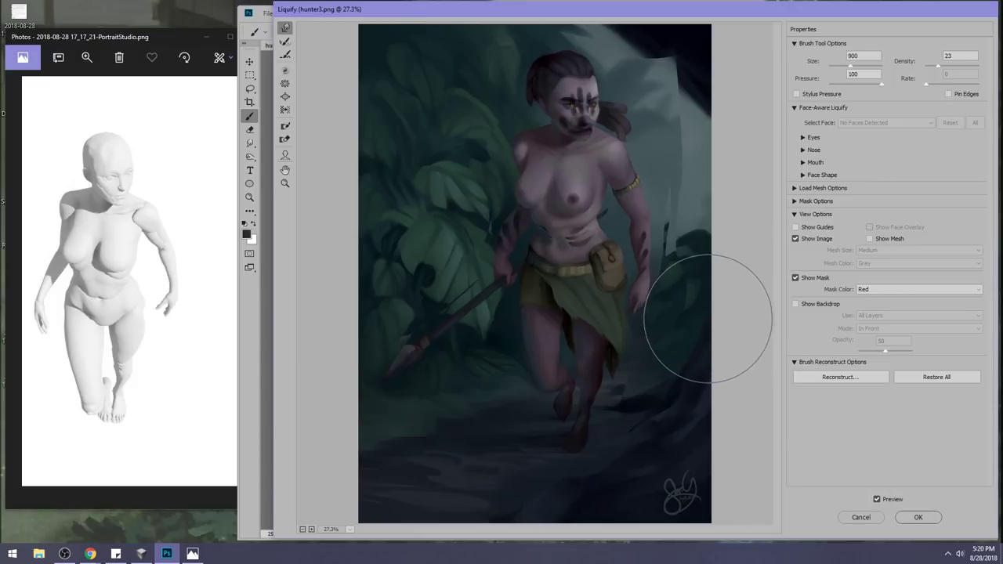
left_click(919, 517)
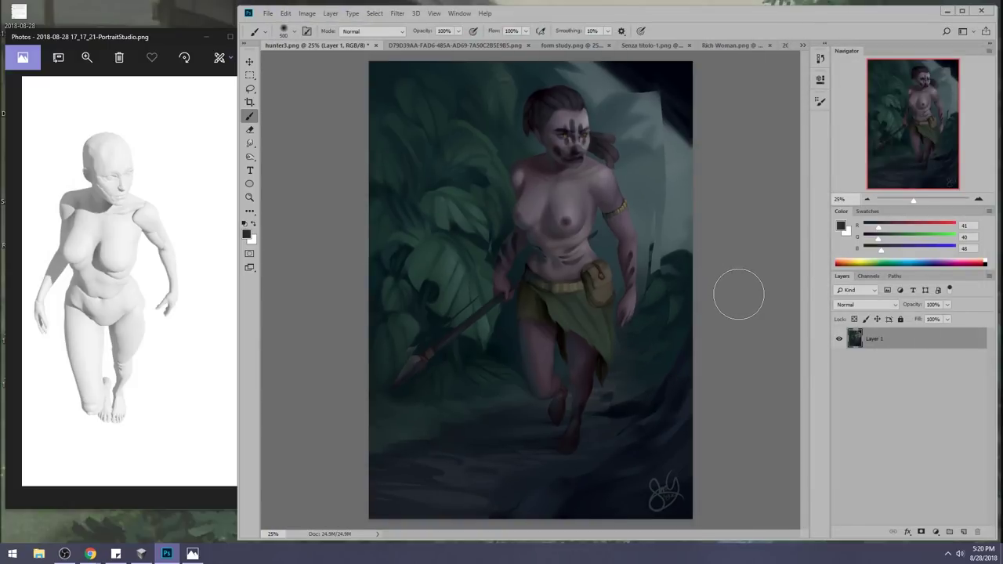
Try to paint a skin tone sampled from the chest over the spear-holding forearm.
key("ctrl+z")
key("ctrl+z")
left_click(538, 204, "alt")
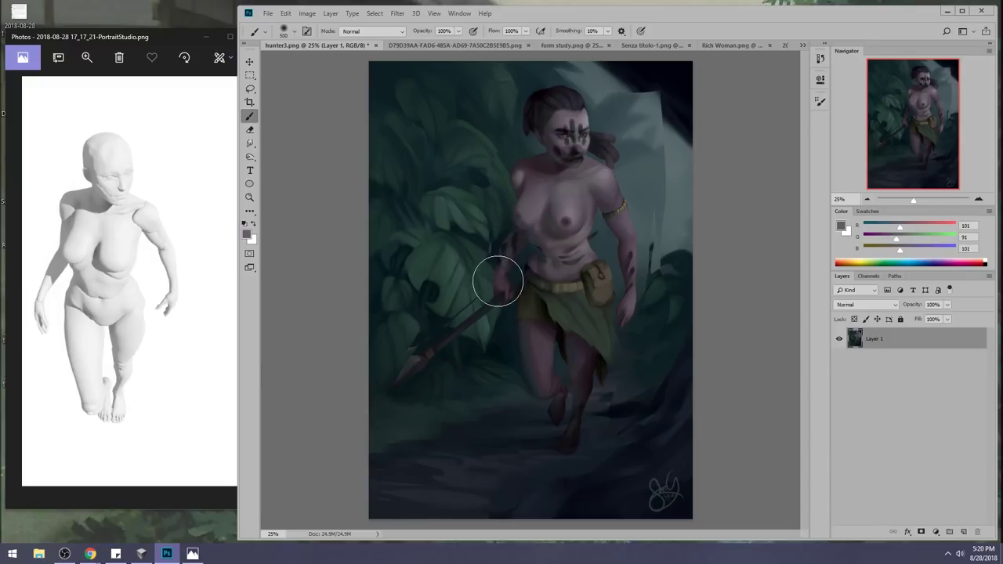
left_click_drag(496, 281, 513, 253)
key("ctrl+z")
Open the Liquify filter and warp the spear-holding arm beside the torso with brushes between size 800 and 300.
left_click(400, 13)
left_click(489, 102)
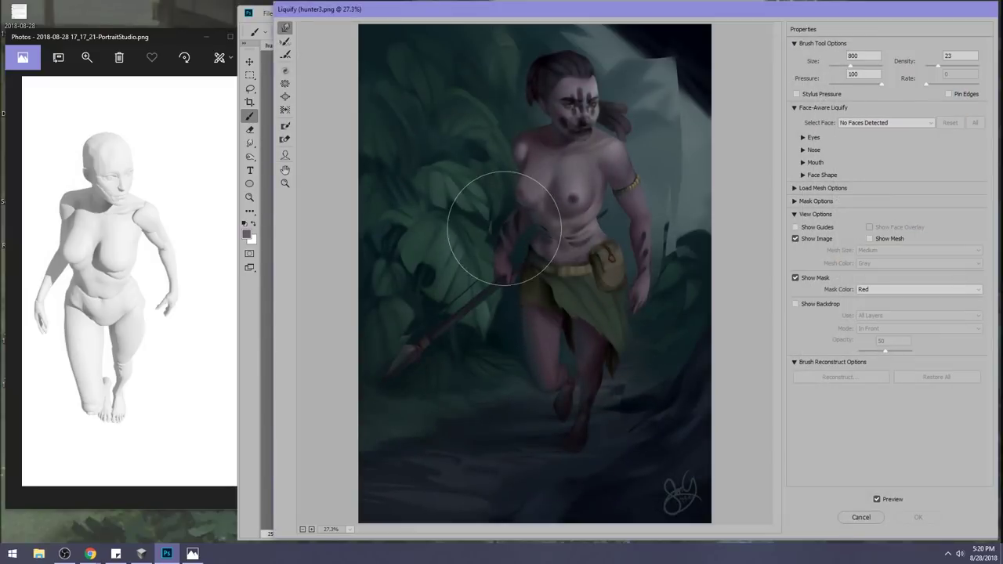
left_click_drag(506, 228, 506, 224)
key("bracketleft")
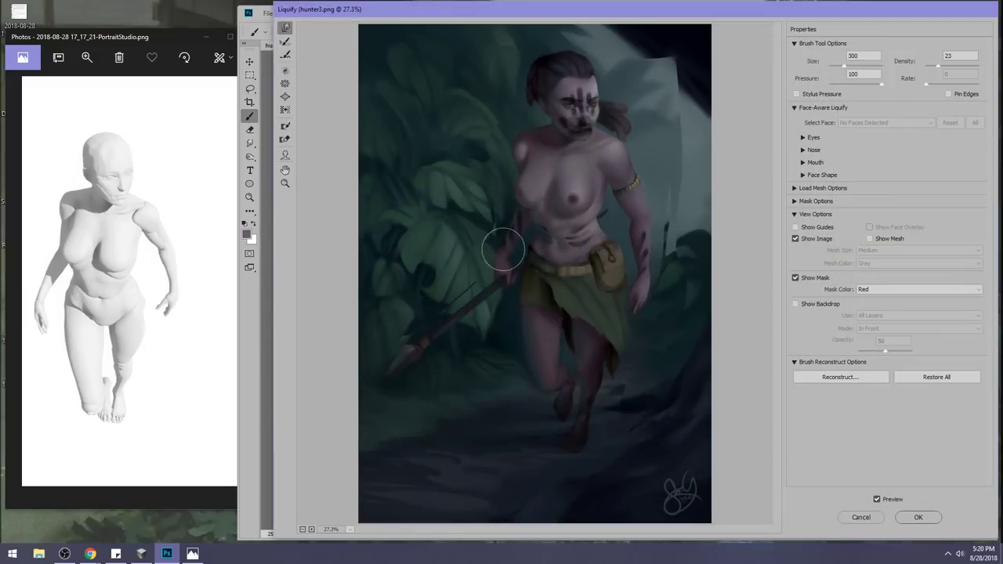
key("bracketright")
key("bracketright")
key("bracketright")
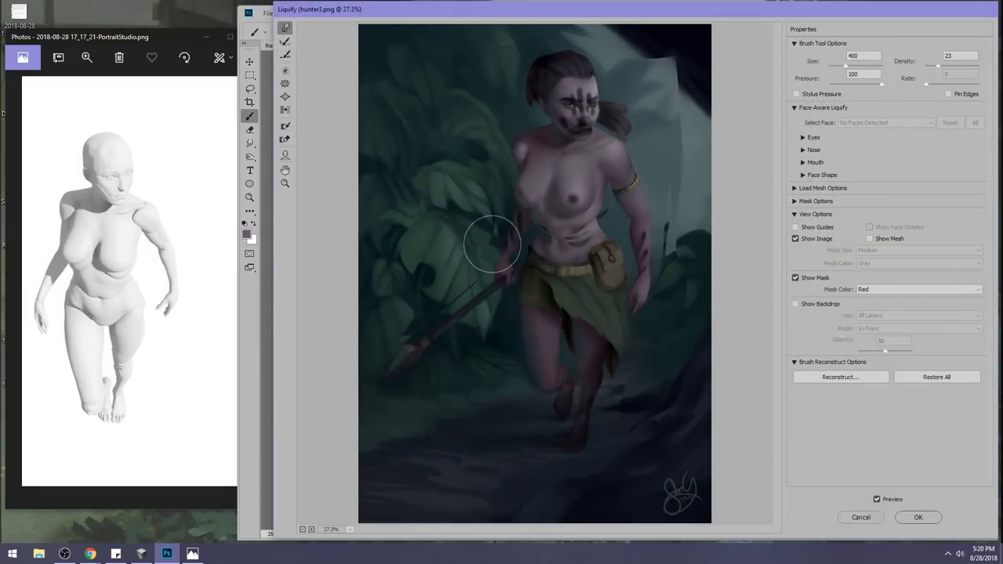
Refine the spear-holding arm's elbow and forearm contour with warp brushes down to size 250, and apply the Liquify changes.
key("bracketleft")
key("bracketleft")
key("bracketleft")
key("bracketleft")
key("bracketright")
key("bracketright")
key("bracketright")
key("bracketright")
key("bracketleft")
key("bracketleft")
key("bracketleft")
key("bracketleft")
key("bracketleft")
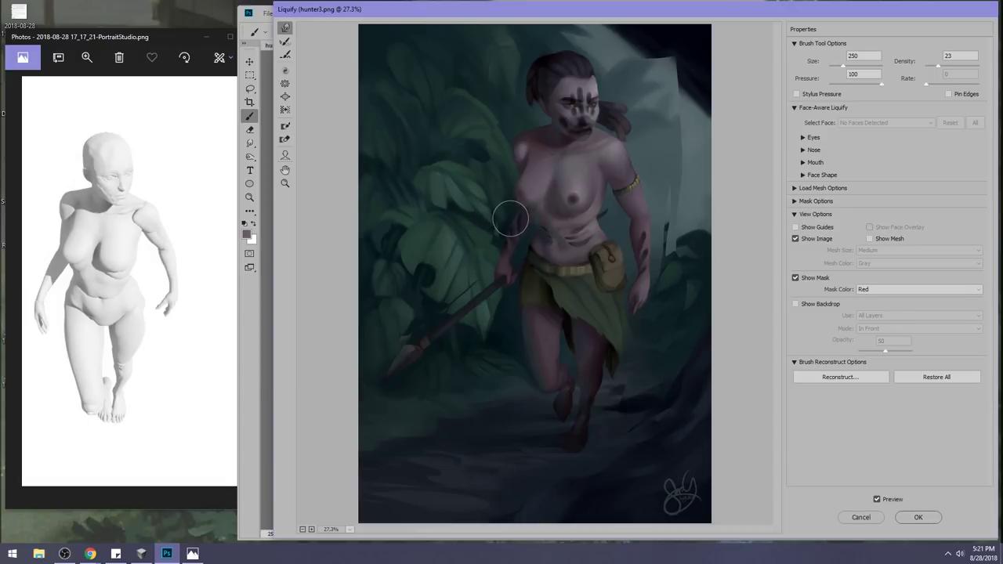
key("bracketright")
left_click(918, 517)
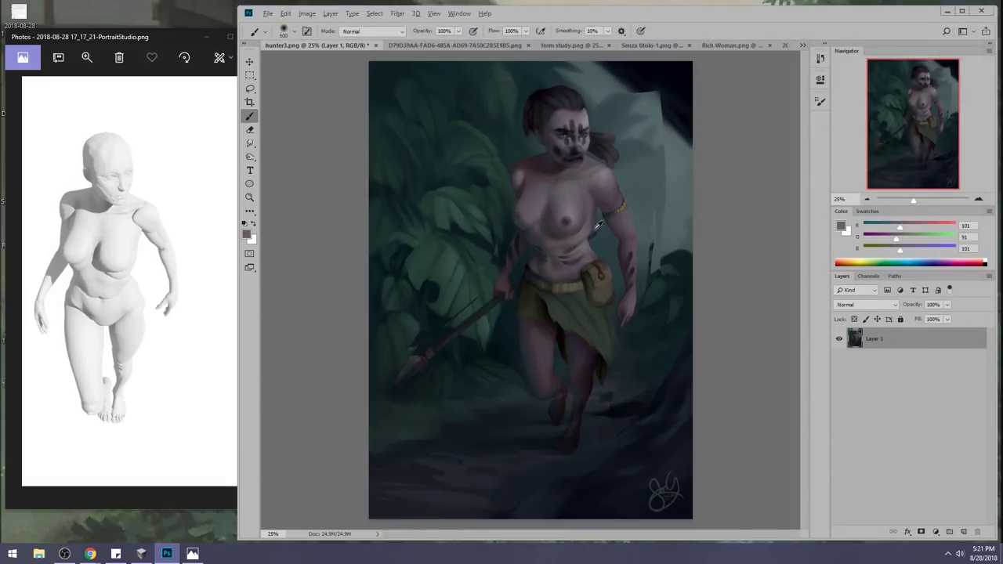
Repaint the spear-holding forearm with skin and shadow tones sampled from the chest, waist and arm.
left_click(573, 206, "alt")
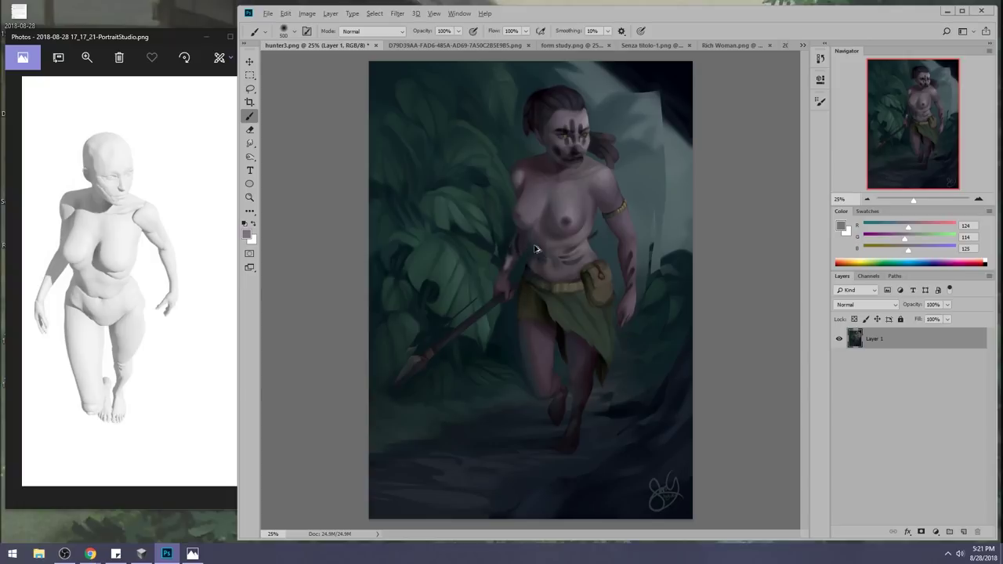
left_click(593, 243, "alt")
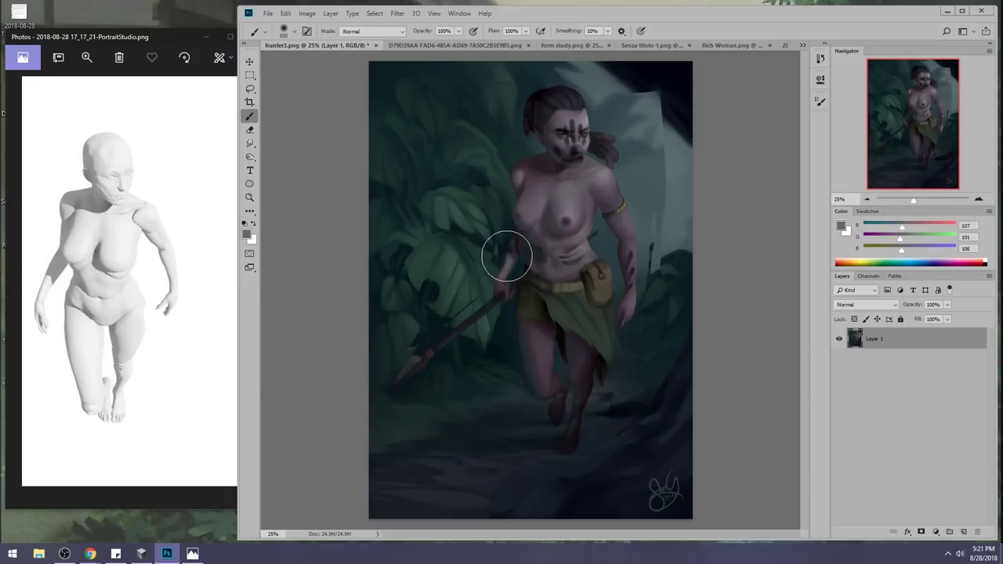
left_click(513, 262, "alt")
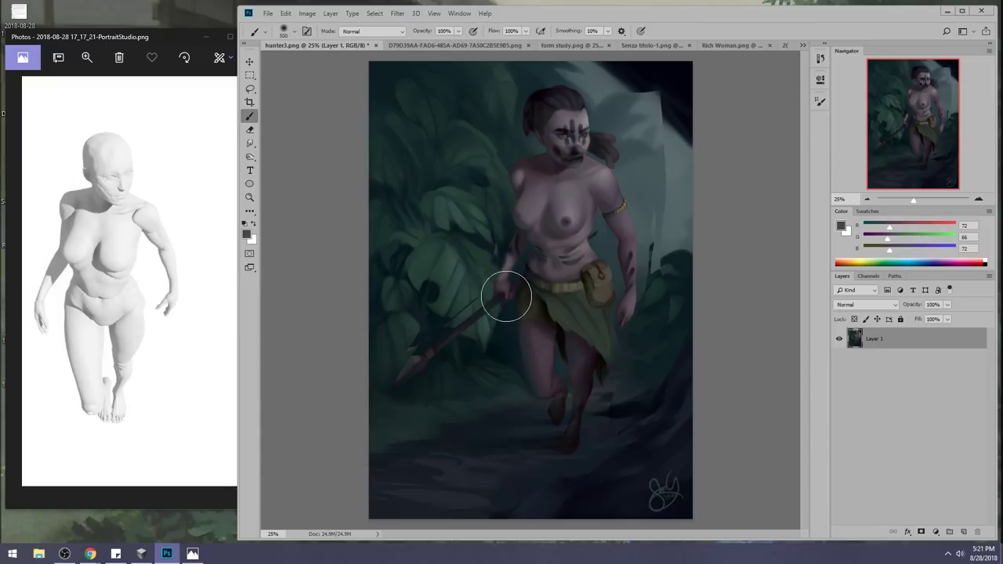
left_click_drag(515, 258, 504, 270)
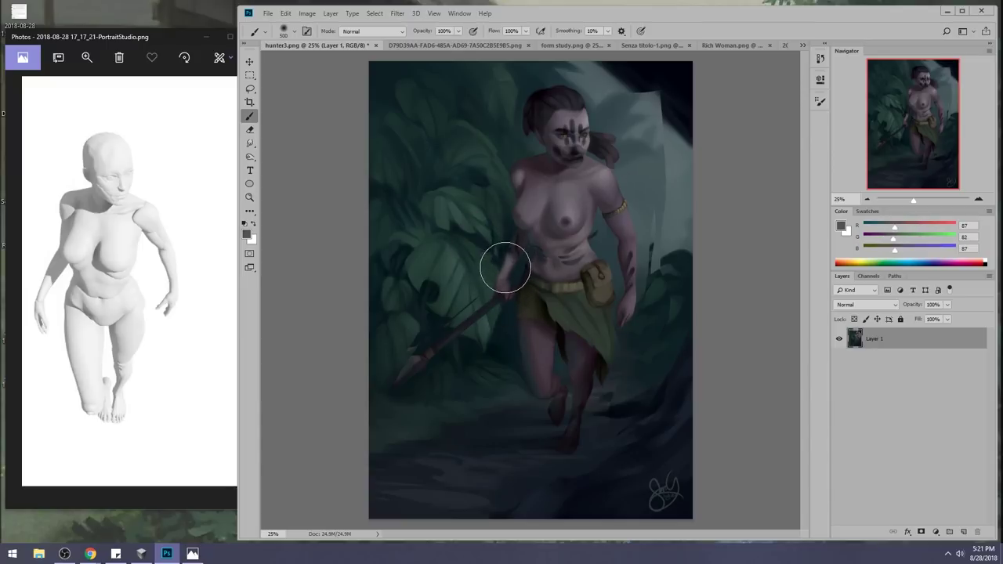
left_click(517, 256, "alt")
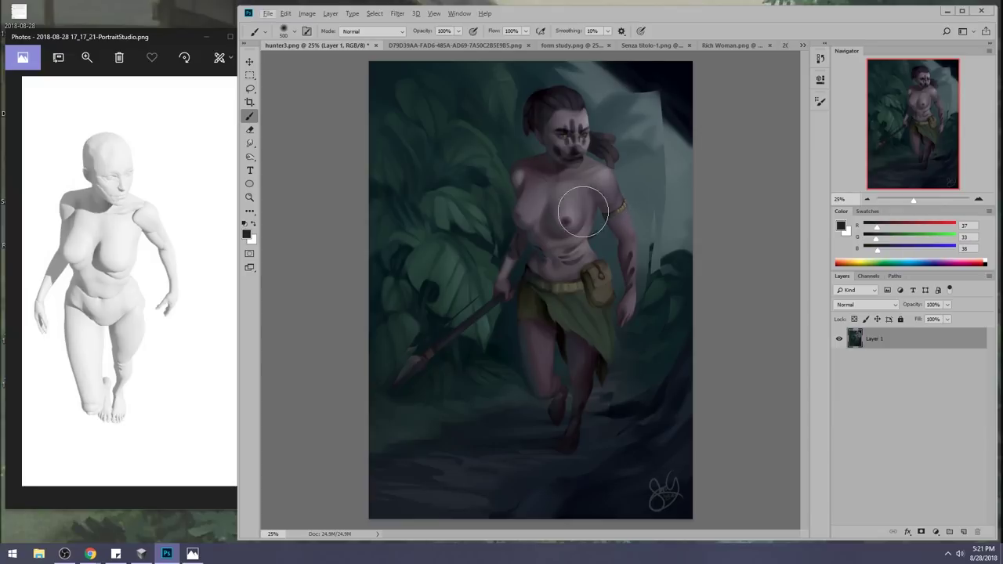
Shade the armband arm with a sampled dark tone and soften the spear-side shoulder and chest with sampled skin tones.
left_click(523, 239, "alt")
mouse_move(610, 192)
left_mouse_down()
mouse_move(606, 222)
mouse_move(596, 204)
mouse_move(620, 238)
mouse_move(614, 231)
mouse_move(632, 286)
left_mouse_up()
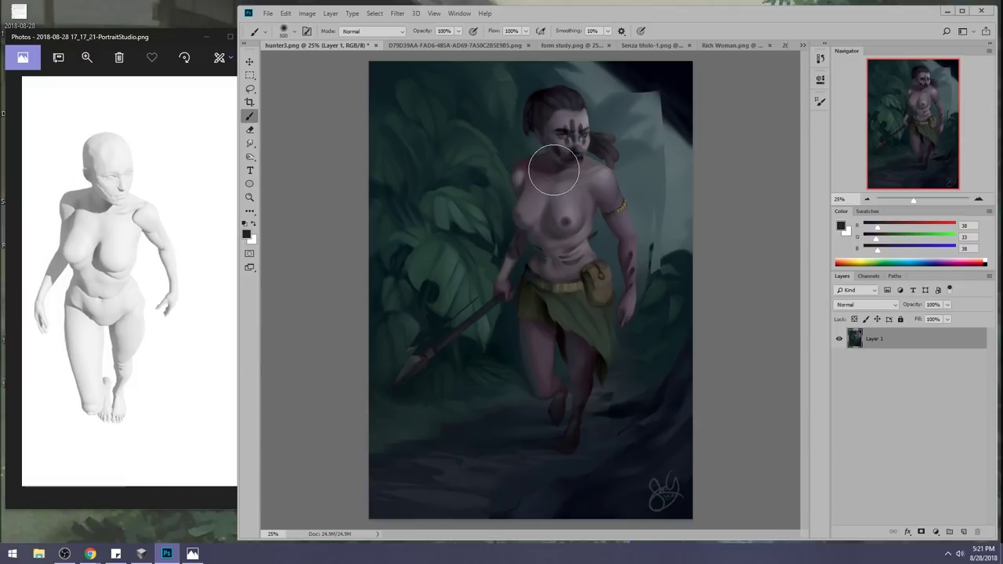
left_click(526, 190, "alt")
mouse_move(520, 194)
left_mouse_down()
mouse_move(518, 204)
mouse_move(524, 188)
left_mouse_up()
key("bracketright")
left_click(516, 207, "alt")
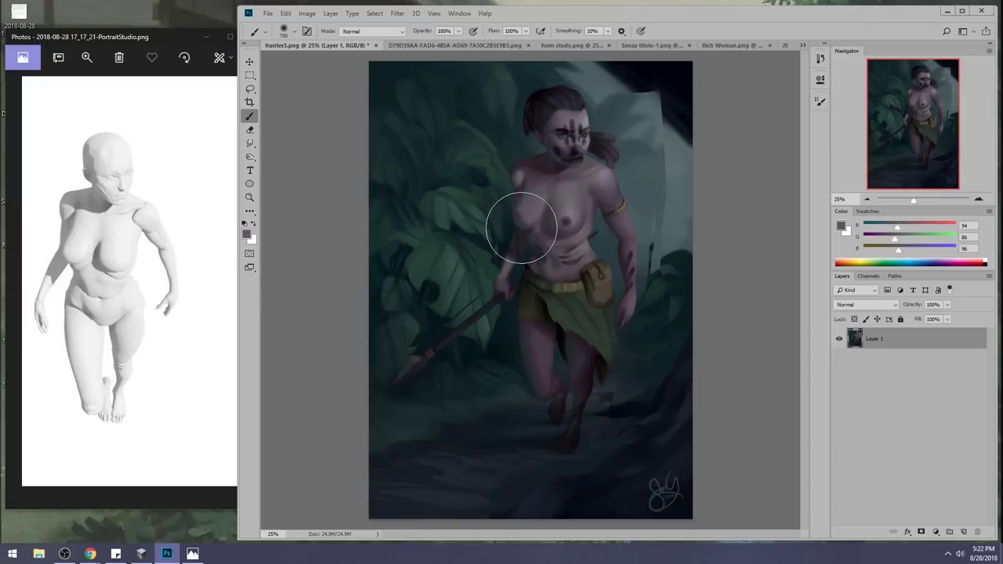
left_click(980, 553)
left_click(981, 554)
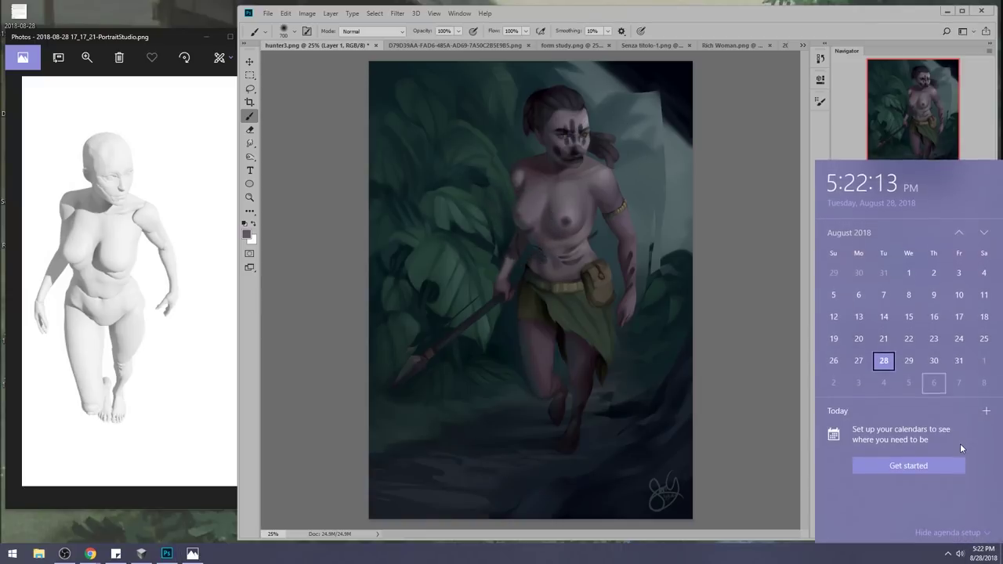
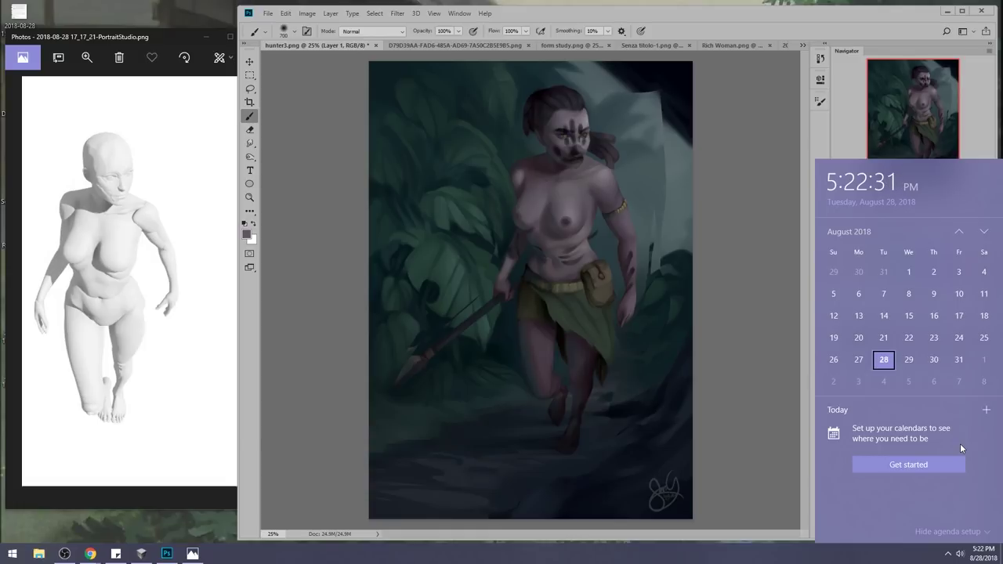
Open the Liquify filter and reshape the spear-side breast with a warp brush of about size 200.
left_click(397, 13)
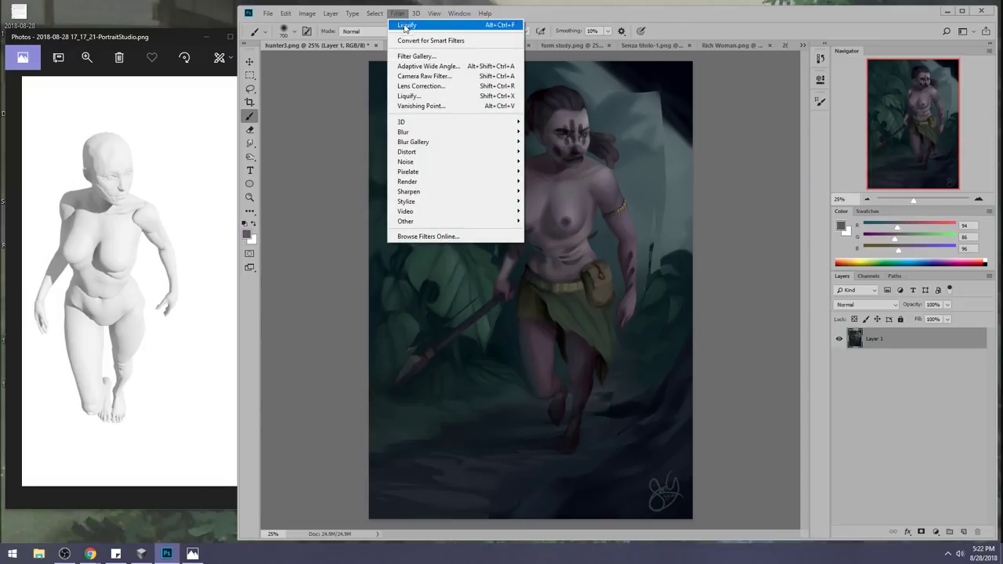
left_click(409, 96)
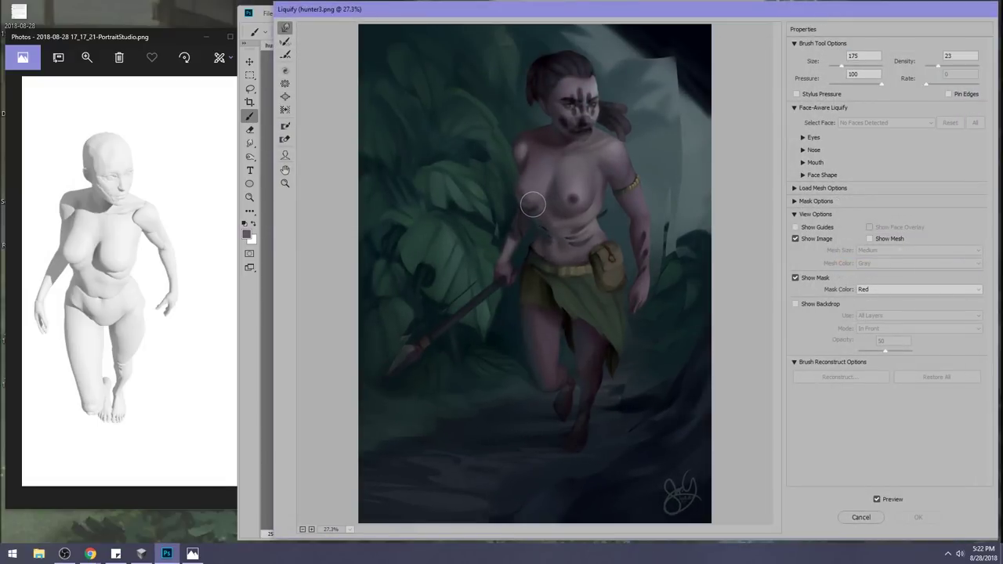
key("bracketright")
key("bracketright")
key("bracketright")
key("bracketleft")
key("bracketleft")
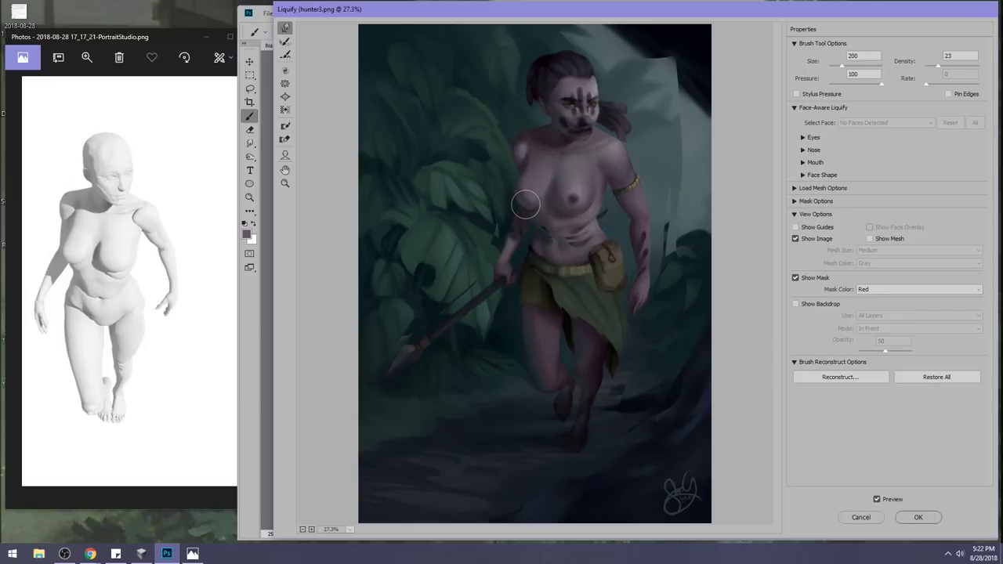
Warp the outer edge of the chest below the spear-side shoulder with a larger Liquify brush.
key("bracketright")
key("bracketright")
key("bracketright")
key("bracketright")
key("bracketright")
key("bracketright")
left_click_drag(519, 183, 515, 181)
Refine the spear-side breast's shape with varied warp brushes up to size 400, and apply the Liquify changes.
key("bracketleft")
key("bracketleft")
key("bracketleft")
key("bracketleft")
key("bracketleft")
key("bracketleft")
key("bracketleft")
key("bracketright")
key("bracketright")
key("bracketright")
key("bracketright")
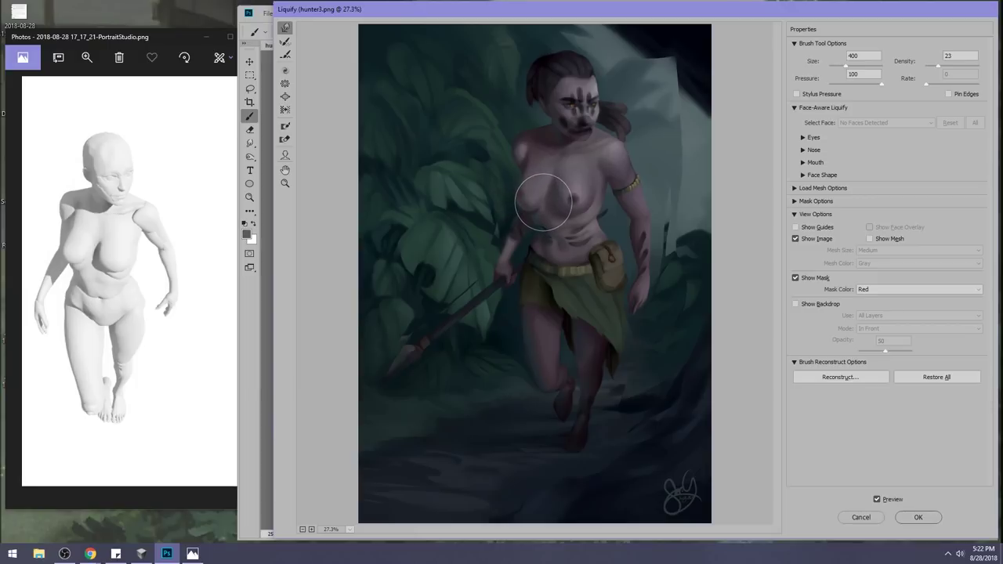
left_click(917, 518)
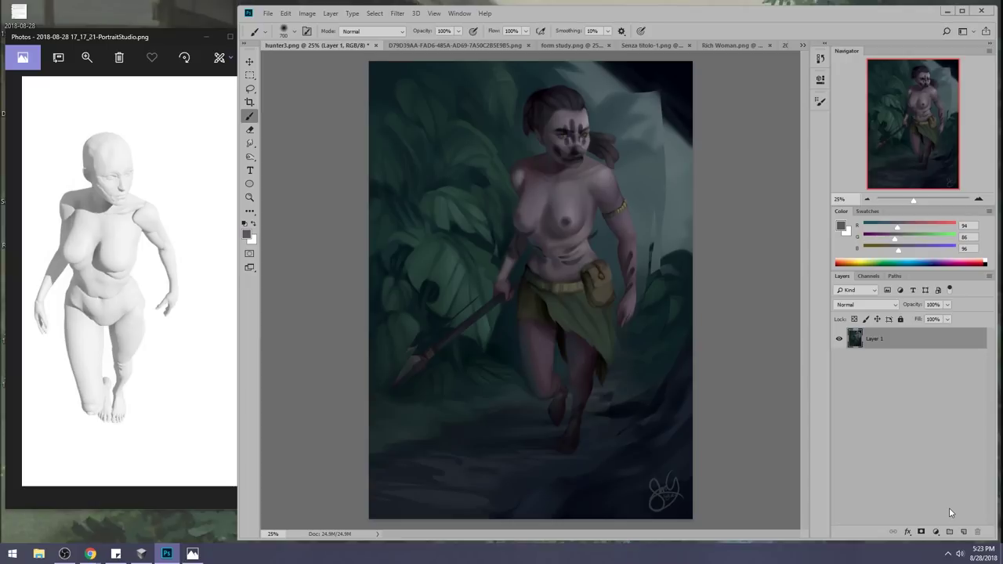
Paint the spear-side breast and shoulder with sampled chest and shoulder tones using a smaller brush.
left_click(546, 203, "alt")
left_click(543, 207, "alt")
key("bracketleft")
key("bracketleft")
key("bracketleft")
key("bracketleft")
key("bracketleft")
key("bracketleft")
key("bracketleft")
left_click_drag(515, 223, 528, 189)
left_click(526, 173, "alt")
left_click_drag(526, 172, 523, 180)
Lower the brush opacity to 49% and blend a stroke over the spear-side shoulder.
left_click(458, 31)
left_click(437, 42)
left_click(309, 111)
mouse_move(514, 186)
left_mouse_down()
mouse_move(519, 192)
mouse_move(524, 166)
left_mouse_up()
Set the foreground colour to a pale warm highlight, d2c3bd.
left_click(841, 228)
left_click(537, 207)
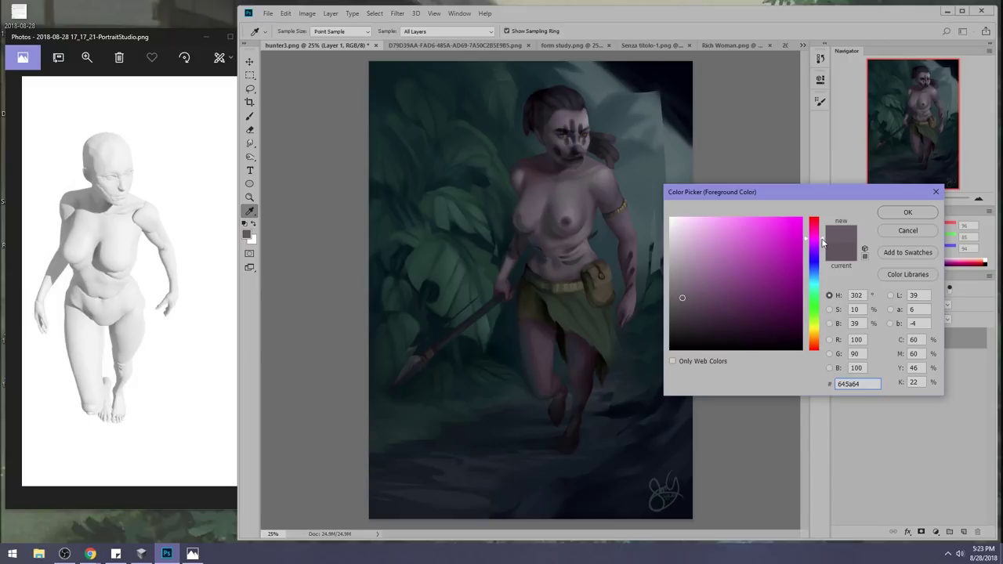
left_click_drag(822, 247, 825, 348)
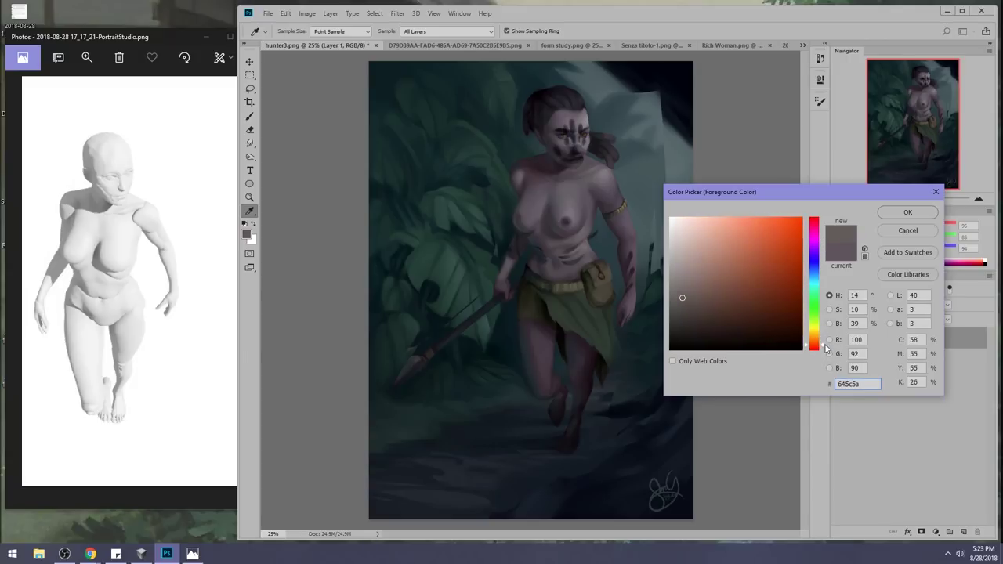
left_click_drag(716, 293, 677, 246)
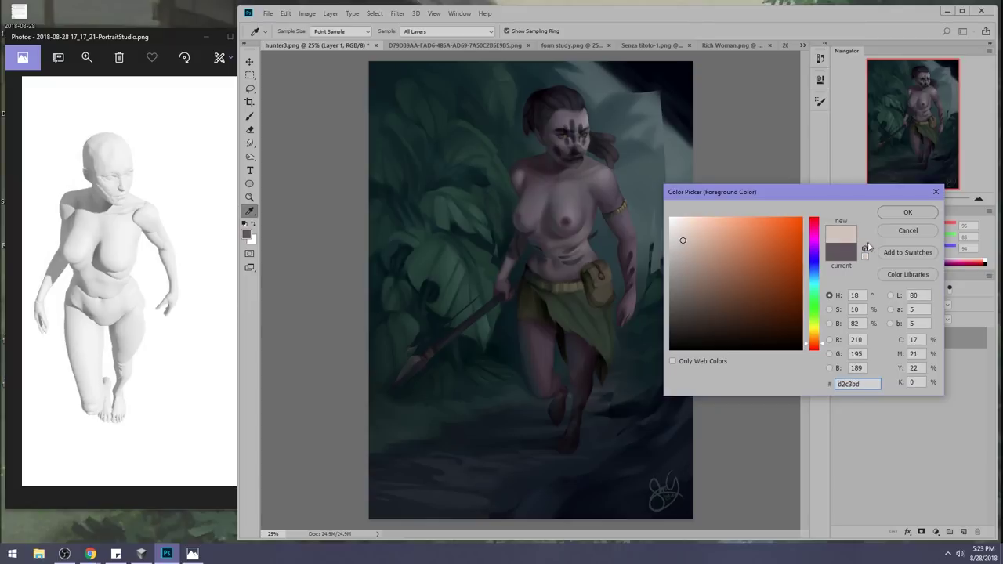
left_click(929, 212)
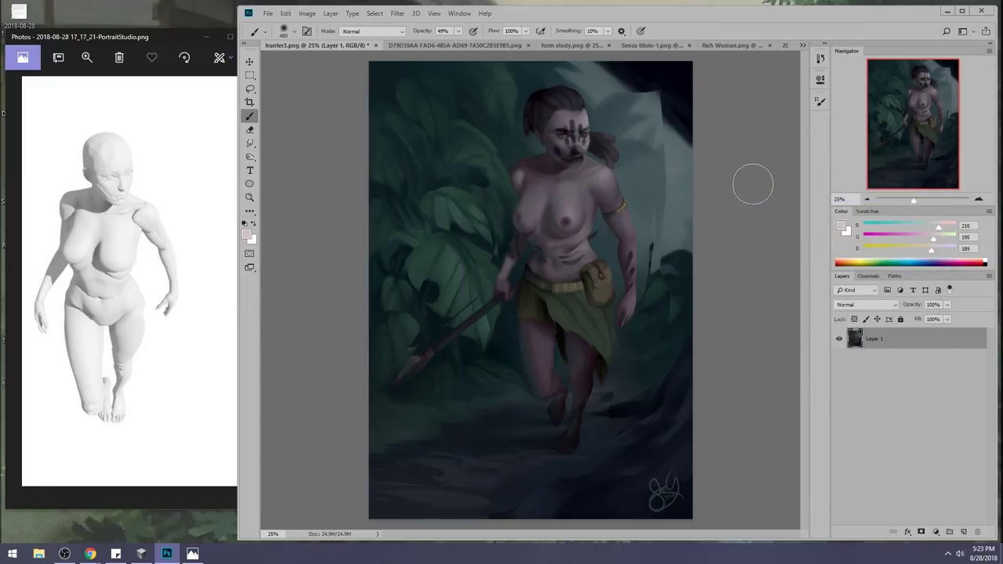
Reduce the brush opacity to 23% and glaze pale highlights over the chest with large brushes between size 900 and 600.
key("bracketright")
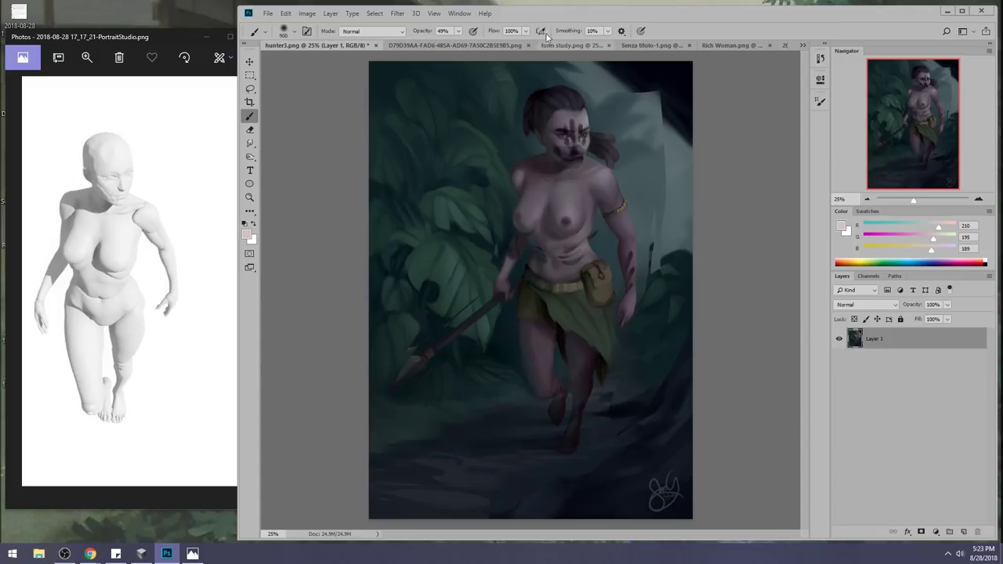
left_click_drag(458, 33, 447, 47)
key("bracketleft")
key("bracketleft")
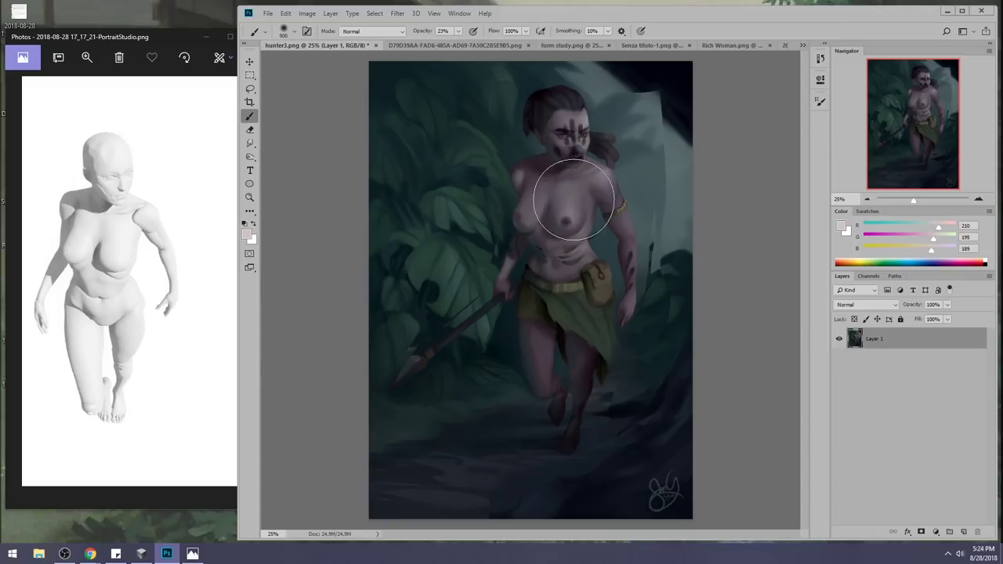
key("bracketleft")
key("ctrl+z")
key("bracketright")
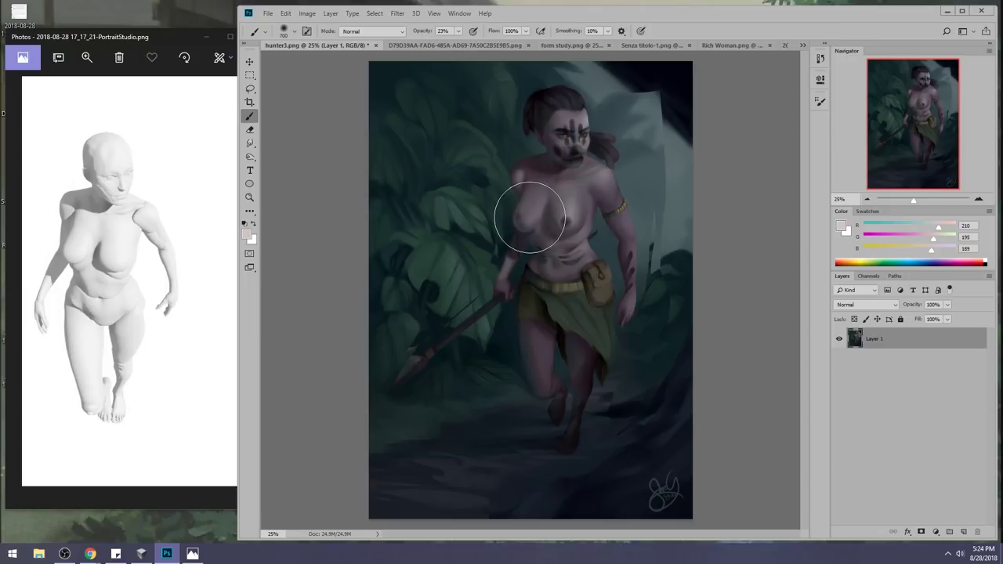
key("bracketleft")
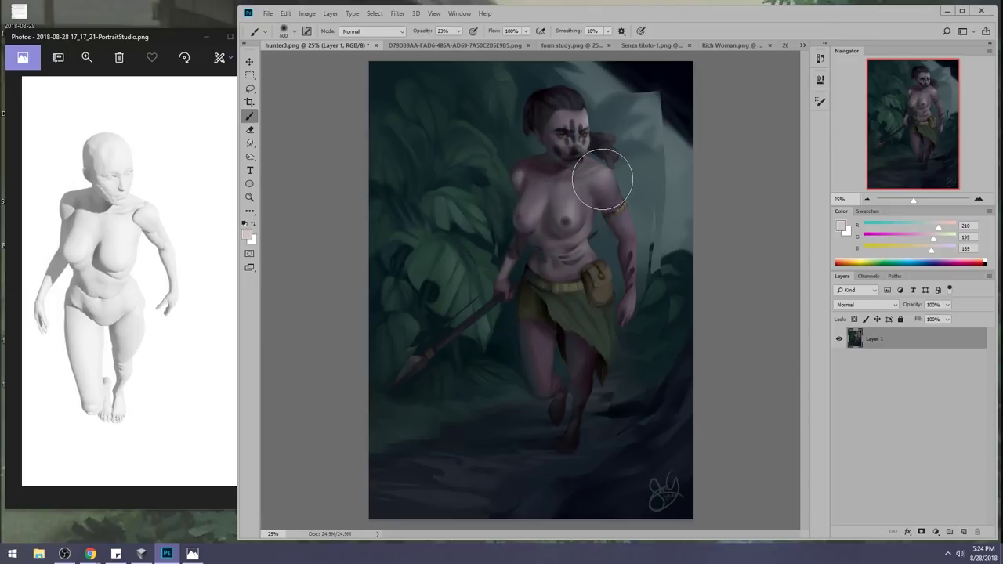
Glaze pale highlights over the free arm's shoulder and upper arm, varying the brush size.
key("bracketright")
key("bracketright")
key("bracketleft")
key("bracketleft")
key("bracketleft")
key("bracketleft")
key("bracketright")
key("bracketright")
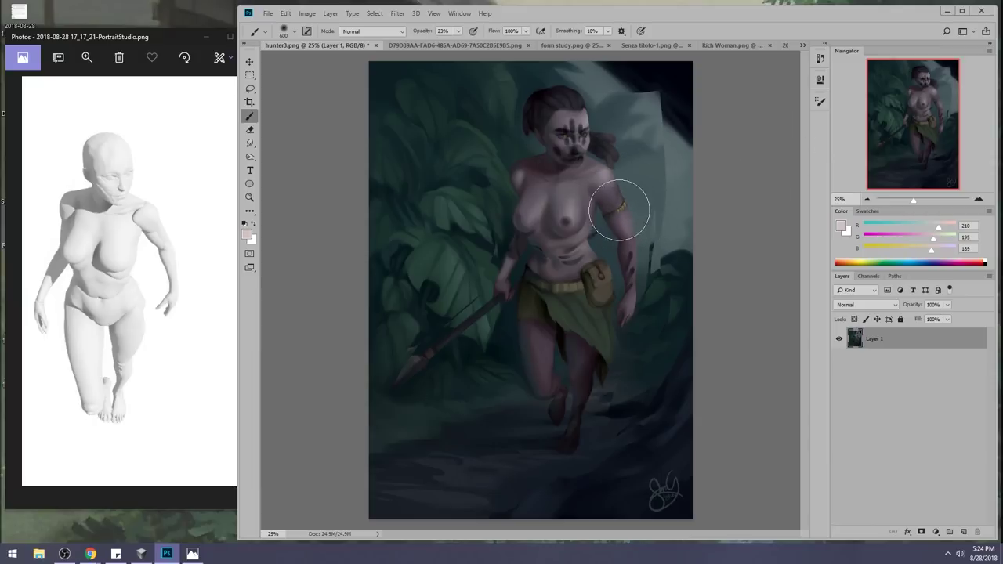
Glaze pale highlights over the hunter's face with the brush reduced to size 300.
key("bracketright")
key("bracketleft")
key("bracketleft")
mouse_move(589, 130)
left_mouse_down()
mouse_move(557, 125)
mouse_move(561, 149)
mouse_move(552, 138)
mouse_move(567, 153)
mouse_move(571, 127)
mouse_move(581, 151)
left_mouse_up()
key("bracketleft")
key("bracketleft")
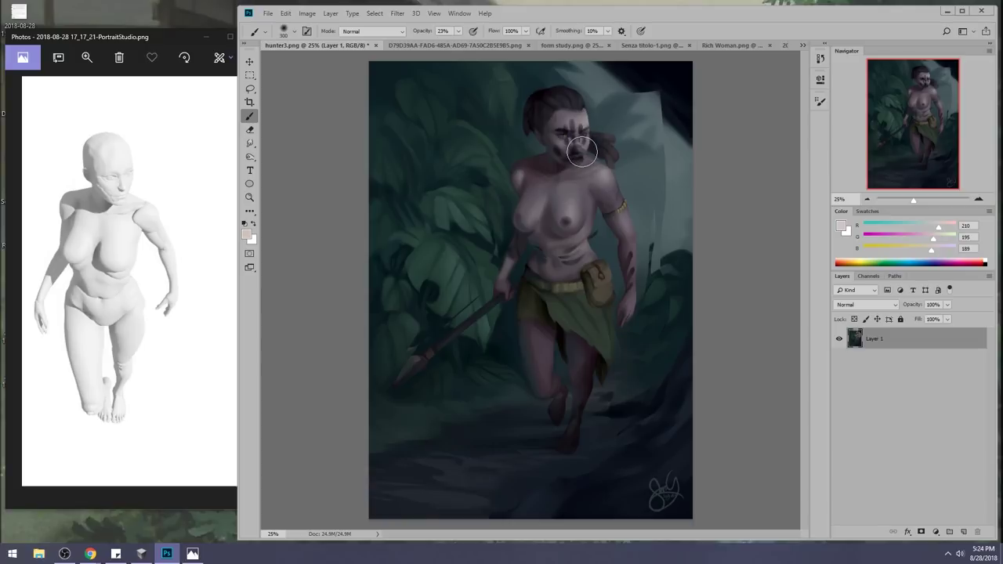
Glaze pale highlights over the spear-side shoulder and the abdomen, enlarging the brush to size 600.
key("bracketright")
key("bracketright")
key("bracketleft")
mouse_move(540, 168)
left_mouse_down()
mouse_move(538, 178)
mouse_move(524, 167)
left_mouse_up()
key("bracketright")
left_click_drag(557, 245, 585, 234)
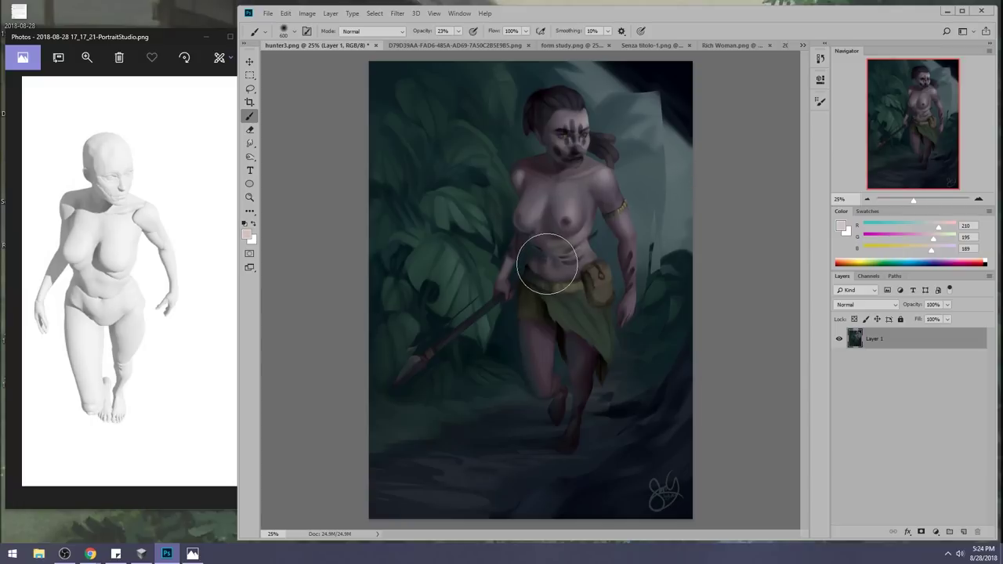
left_click_drag(547, 262, 538, 265)
Sample dark tones from the chest and neck and shade between the neck and breasts.
left_click(566, 220, "alt")
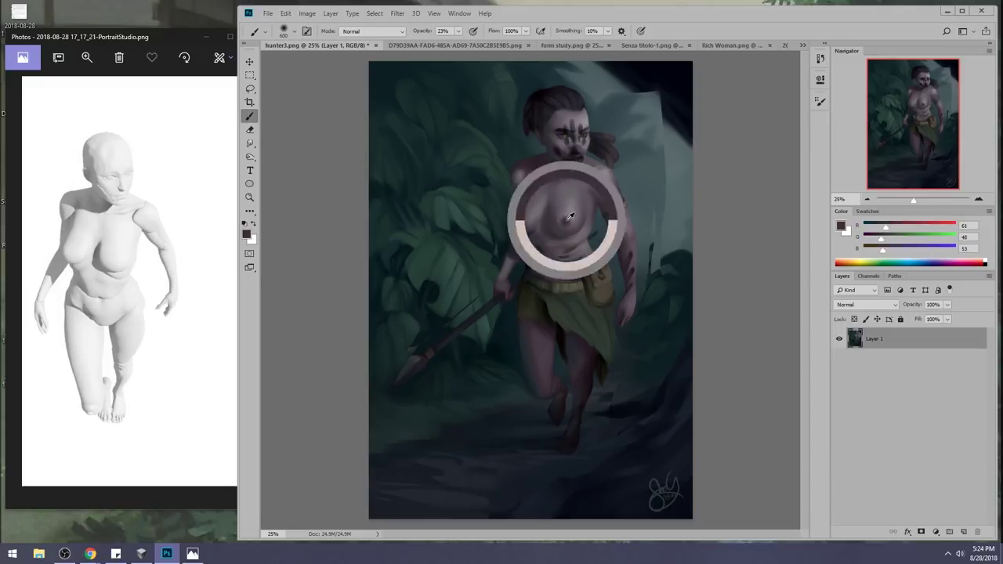
left_click(551, 157, "alt")
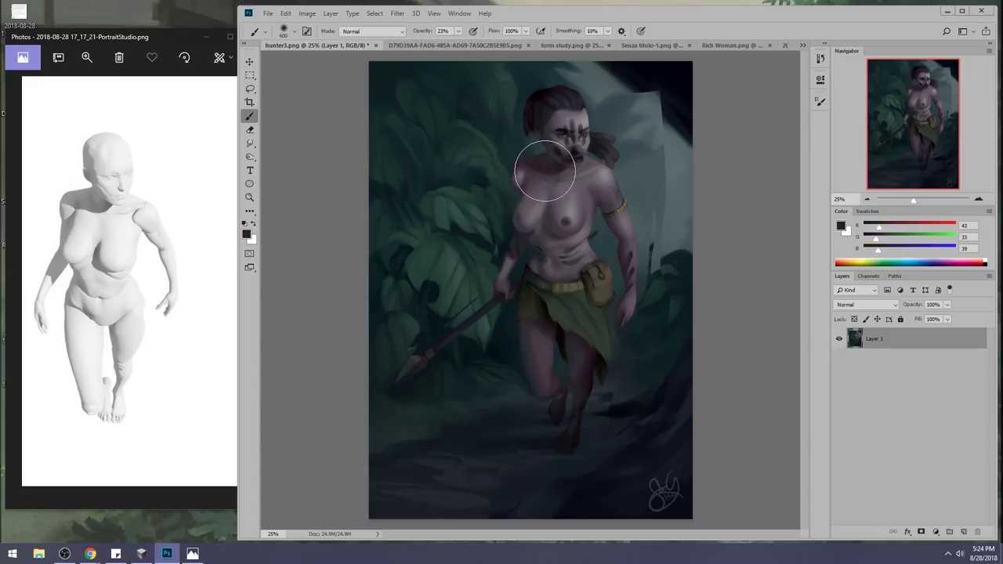
mouse_move(557, 189)
left_mouse_down()
mouse_move(549, 168)
mouse_move(558, 190)
left_mouse_up()
Shade the spear-side breast with sampled skin and shadow tones at brush size 250, using 49% and 89% opacity.
key("bracketleft")
key("bracketleft")
key("bracketleft")
left_click(531, 207, "alt")
left_click(459, 32)
left_click(471, 45)
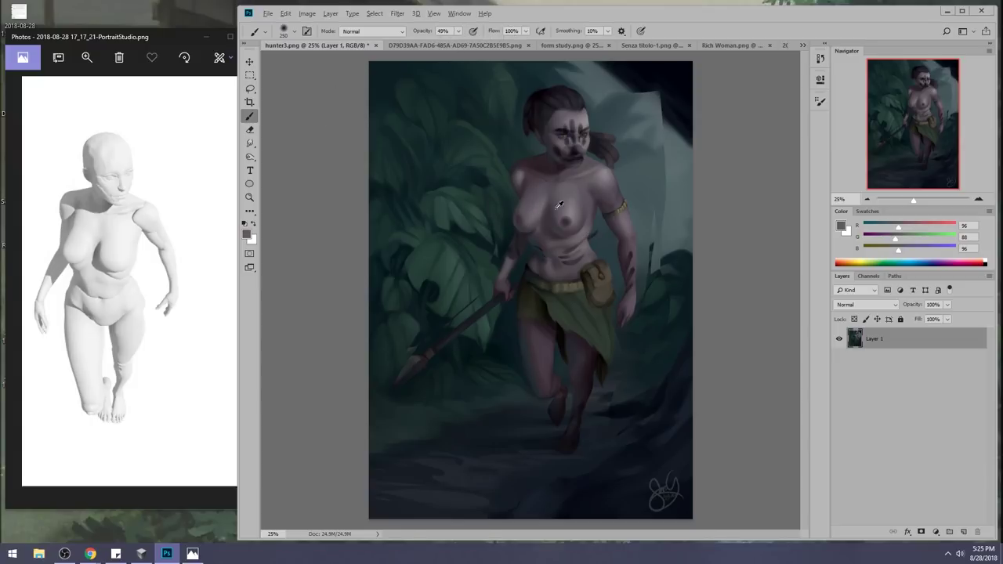
left_click(568, 222, "alt")
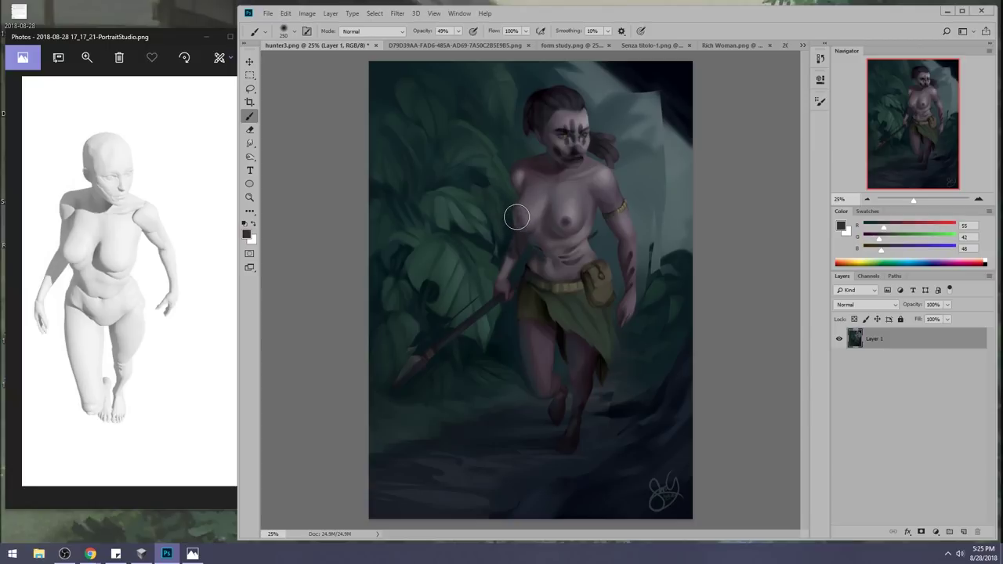
left_click_drag(462, 31, 481, 47)
left_click(531, 229, "alt")
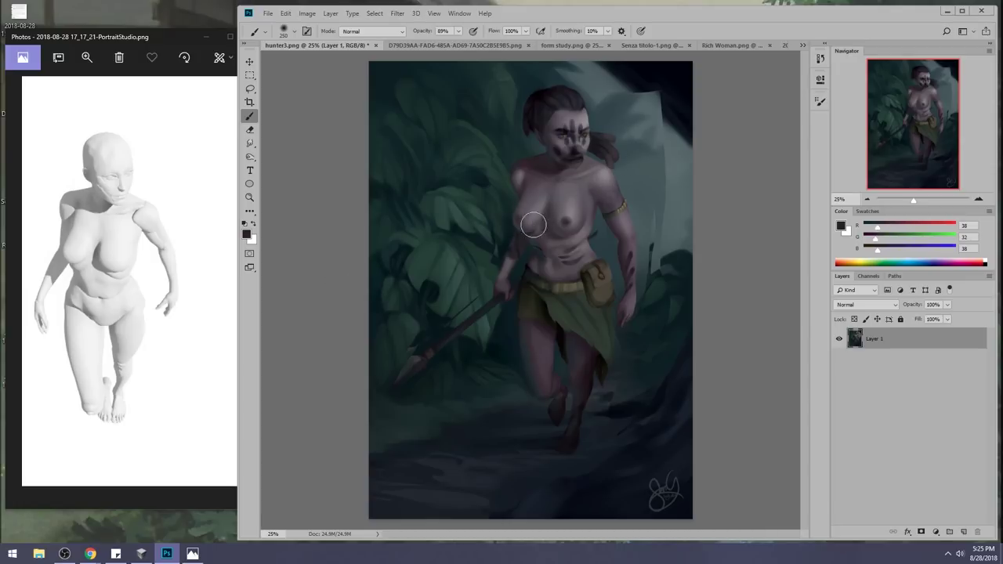
Enlarge the brush to size 700 and lighten the spear-side thigh with tones sampled from the shoulder and thigh.
key("bracketright")
key("bracketright")
key("bracketright")
key("bracketright")
key("bracketright")
key("bracketright")
key("bracketright")
key("bracketright")
left_click(610, 171, "alt")
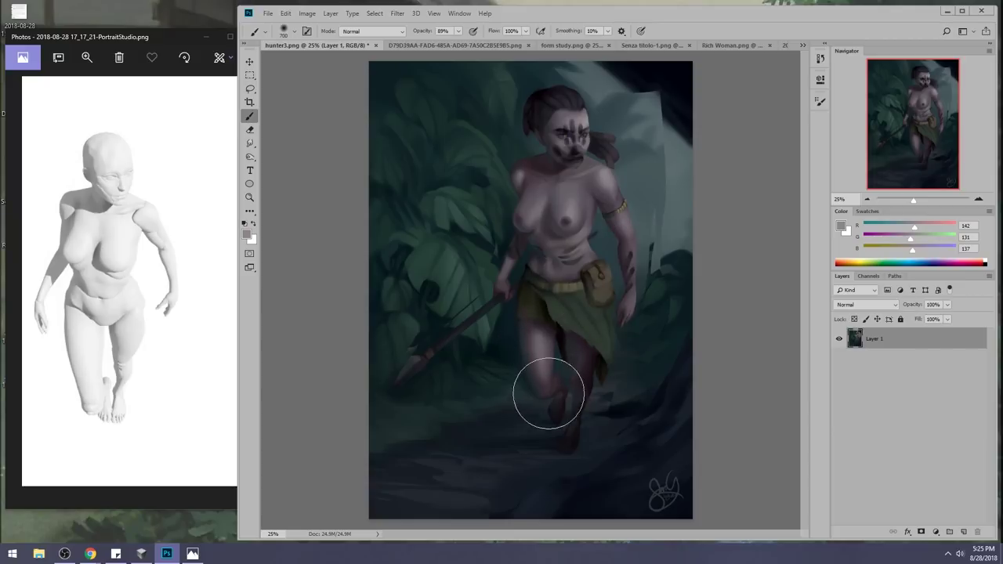
left_click(538, 347, "alt")
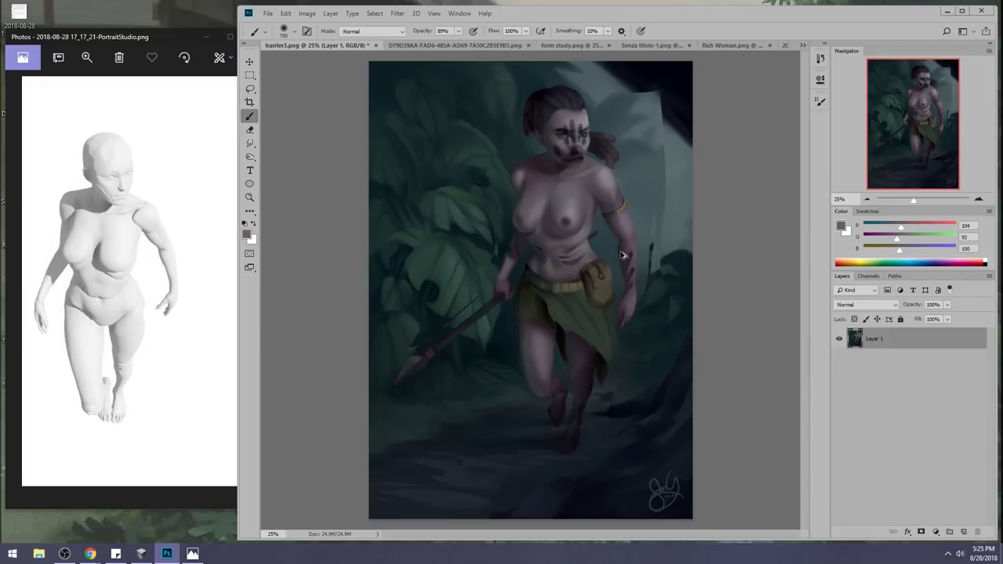
Pick the Sharpen tool and brighten the whole painting with Levels, setting the white input level to 195.
key("ctrl+minus")
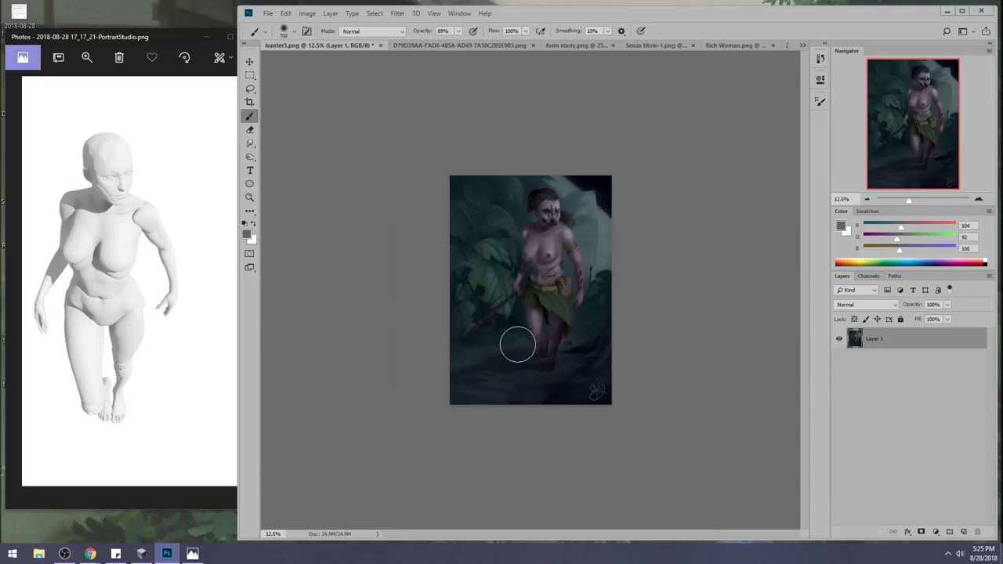
left_click_drag(250, 143, 274, 144)
key("ctrl+l")
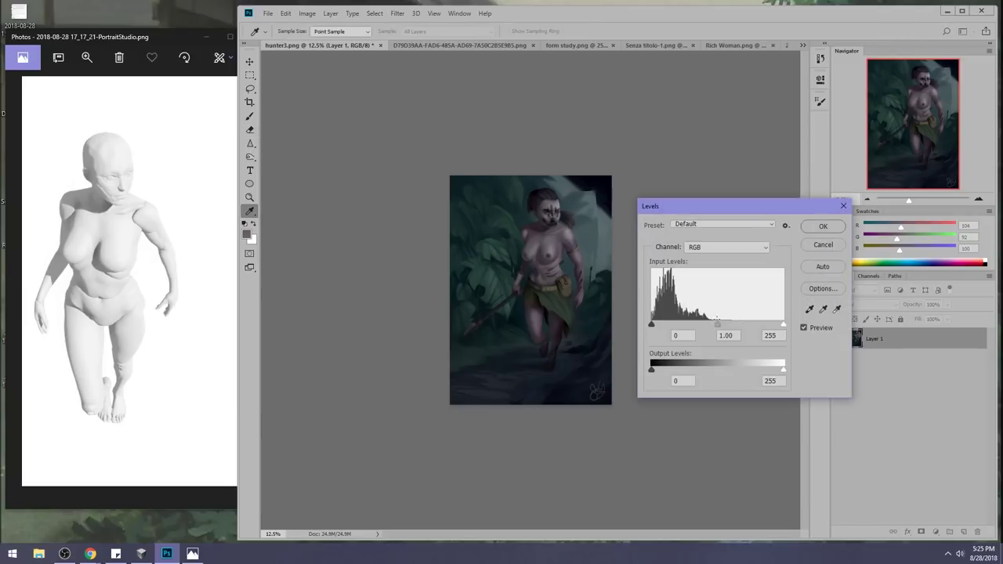
left_click_drag(654, 327, 657, 326)
left_click_drag(783, 326, 752, 329)
left_click_drag(657, 325, 650, 330)
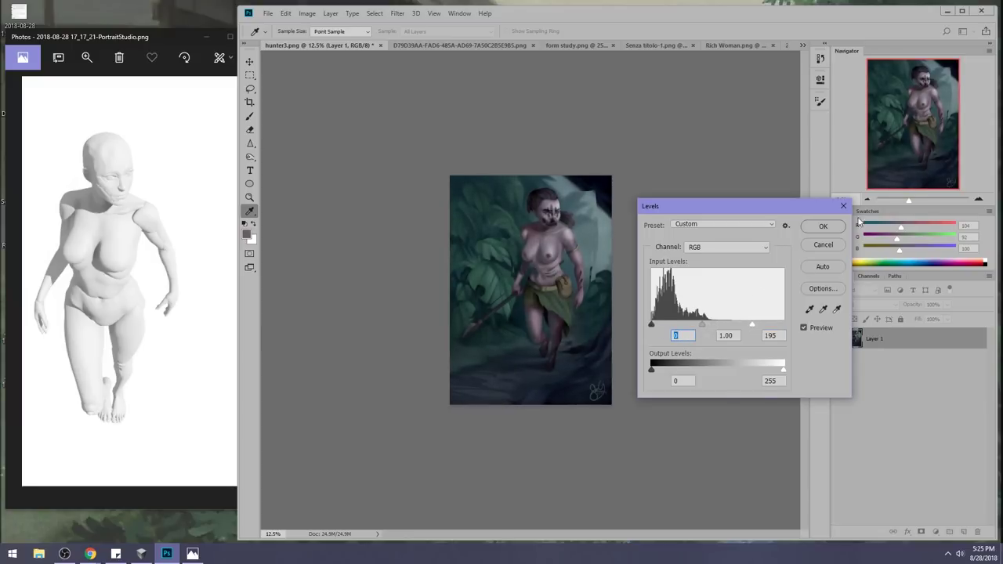
left_click(823, 226)
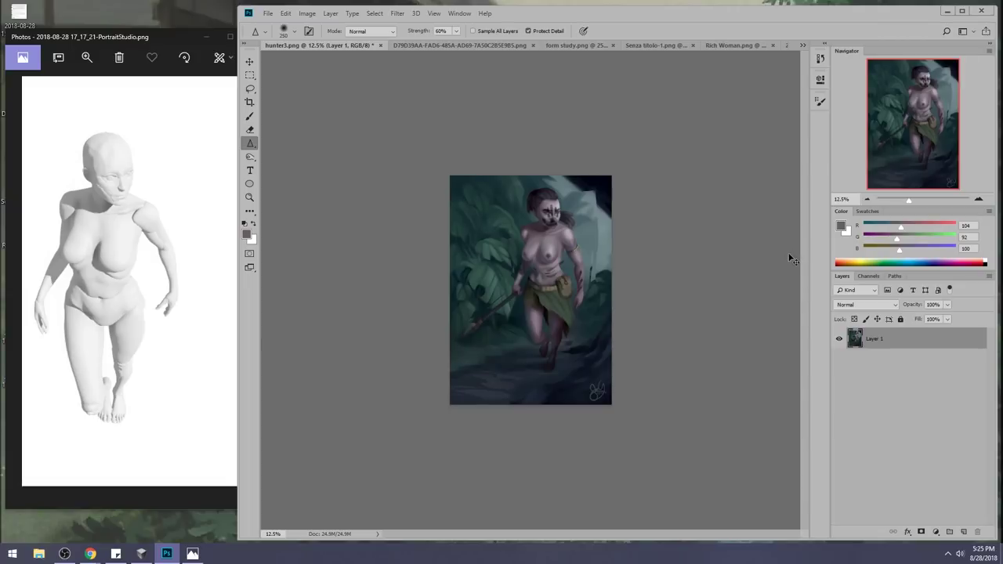
Shift the painting's colours with Hue/Saturation, setting the hue to +18.
key("ctrl+u")
left_click_drag(786, 318, 797, 323)
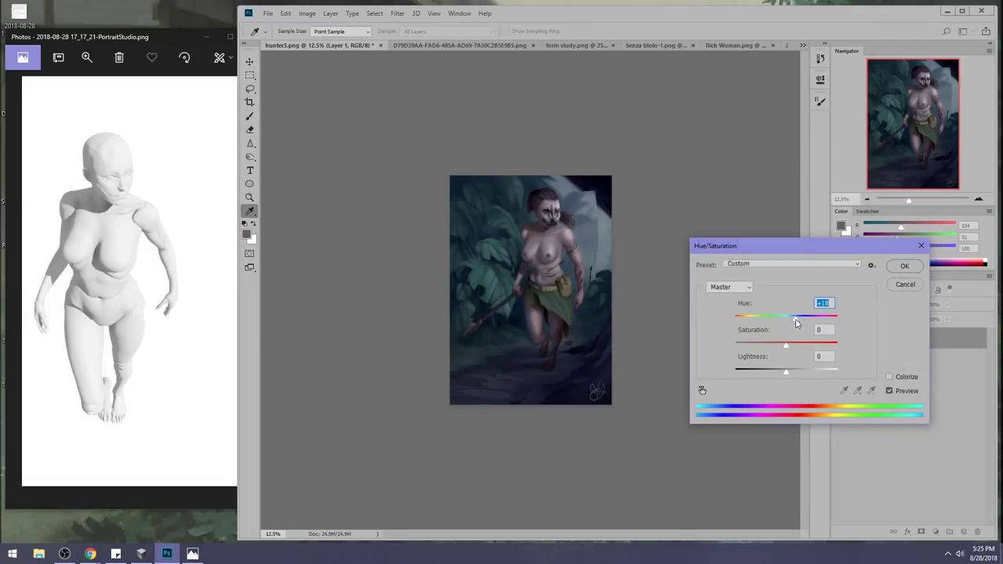
left_click(905, 267)
Lasso the background beside the spear-side leg, darken it with a sampled dark blue at 34% opacity, and deselect.
key("l")
mouse_move(515, 337)
left_mouse_down()
mouse_move(500, 274)
mouse_move(510, 254)
mouse_move(524, 310)
mouse_move(519, 346)
mouse_move(521, 306)
mouse_move(514, 329)
mouse_move(505, 262)
left_mouse_up()
key("b")
left_click(519, 310, "alt")
key("ctrl+z")
left_click(458, 31)
left_click_drag(446, 45, 429, 44)
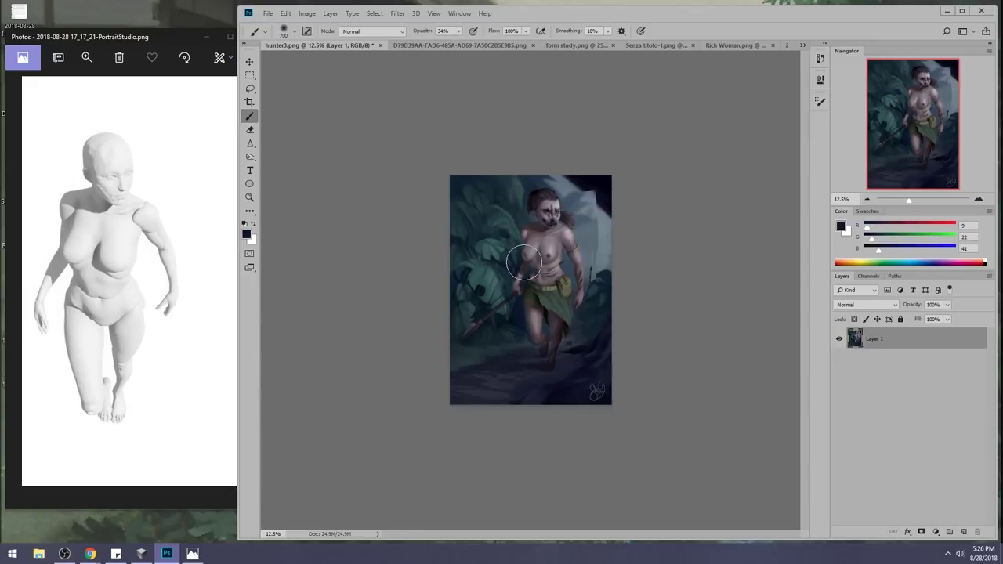
key("m")
right_click(504, 282)
key("Escape")
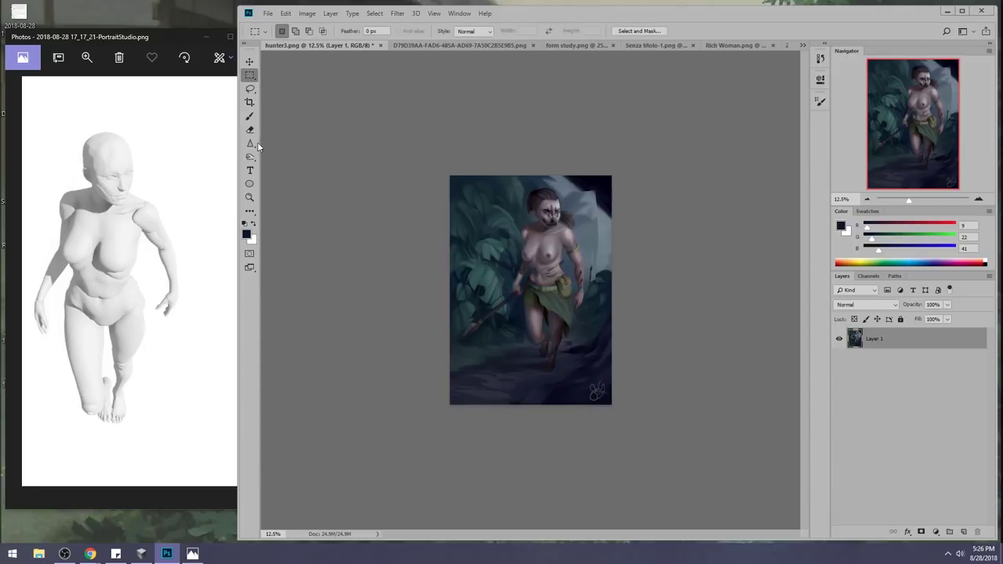
Soften the background and figure edges with the Blur tool at 100% strength, sampling all layers.
left_click(251, 144)
left_click(291, 164)
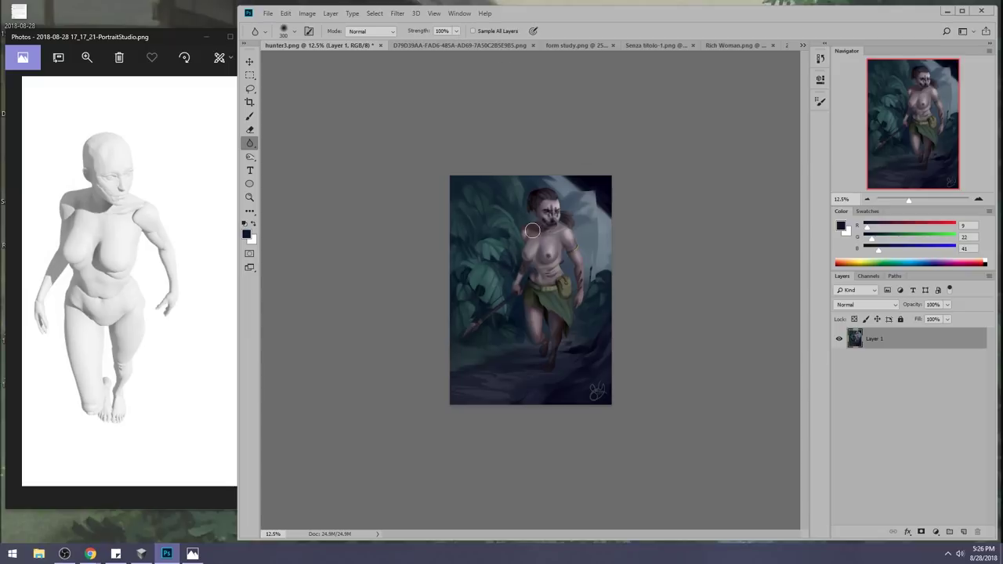
key("ctrl+plus")
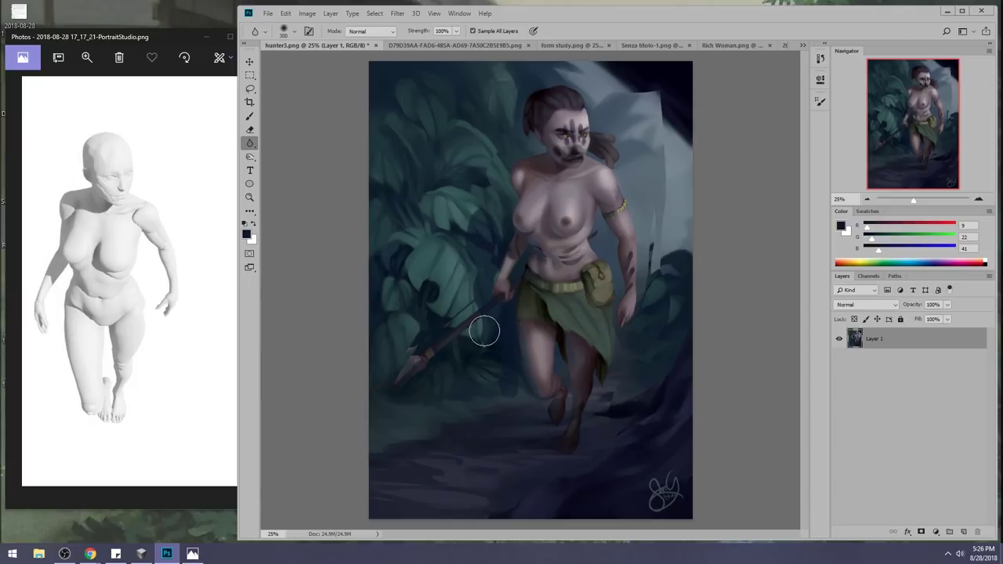
Lasso the ground beside the raised lower leg, paint it with sampled dark blue at 34% opacity, and deselect.
key("l")
mouse_move(501, 399)
left_mouse_down()
mouse_move(558, 430)
mouse_move(510, 385)
mouse_move(551, 413)
left_mouse_up()
key("b")
left_click(522, 403, "alt")
left_click_drag(511, 395, 560, 440)
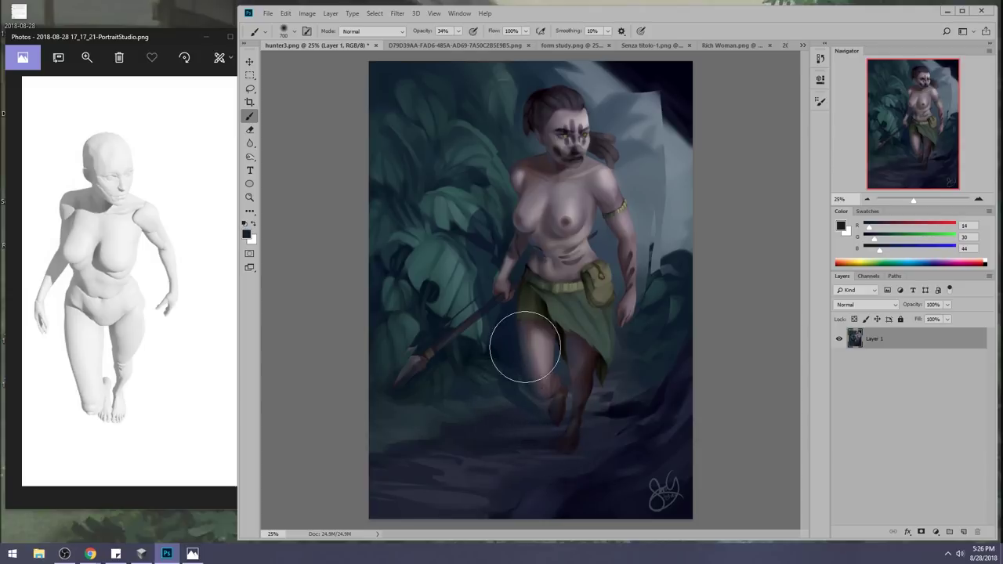
key("m")
right_click(500, 336)
left_click(511, 344)
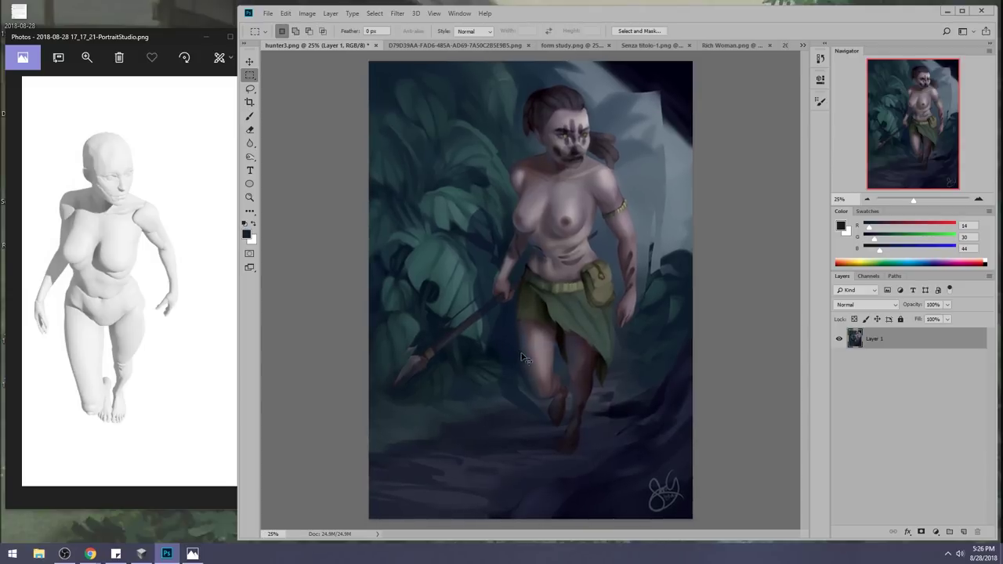
Soften the painted edges around the figure with the Smudge tool at 13% strength.
key("ctrl+minus")
left_click_drag(250, 144, 290, 161)
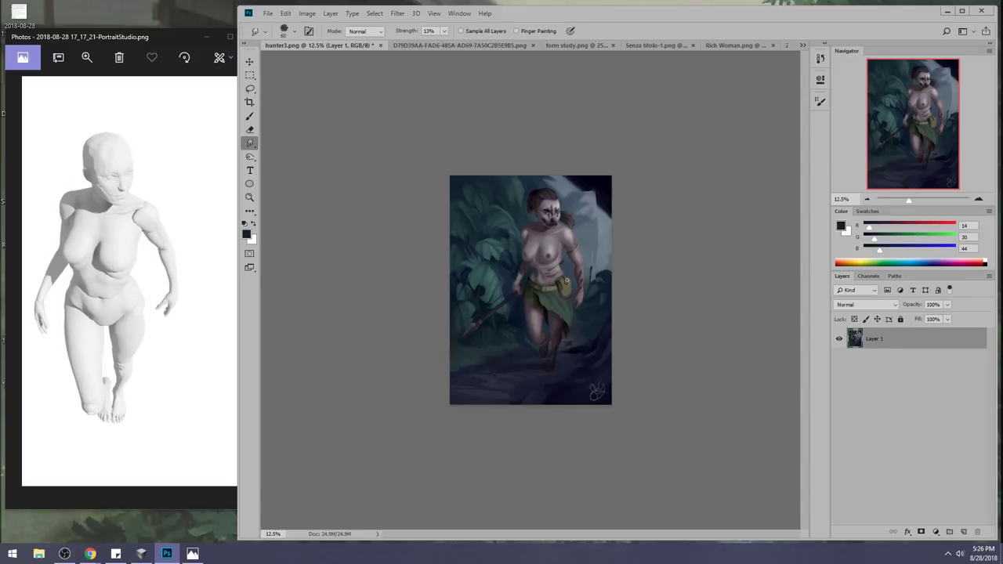
Lasso the leaves behind the spear arm, paint them with sampled dark teal in Darken mode, deselect, and smudge the edges.
key("l")
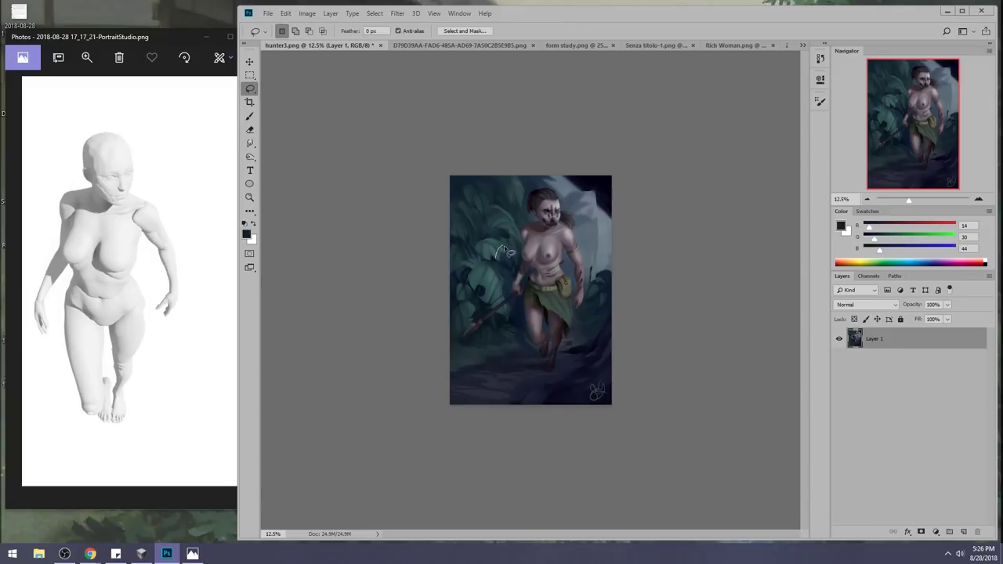
key("b")
left_click(506, 261, "alt")
left_click(372, 30)
left_click(369, 82)
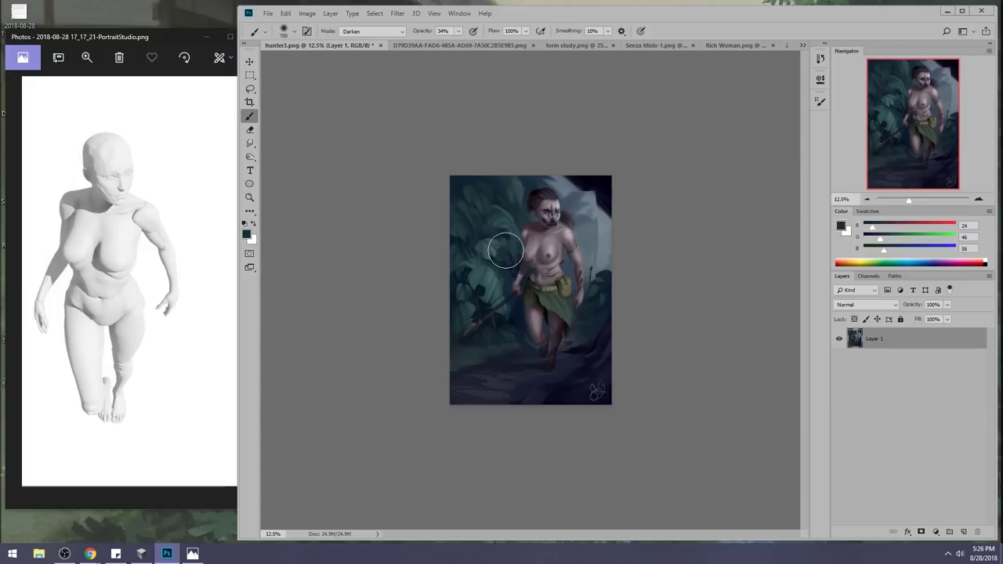
key("m")
right_click(480, 290)
left_click(502, 293)
key("r")
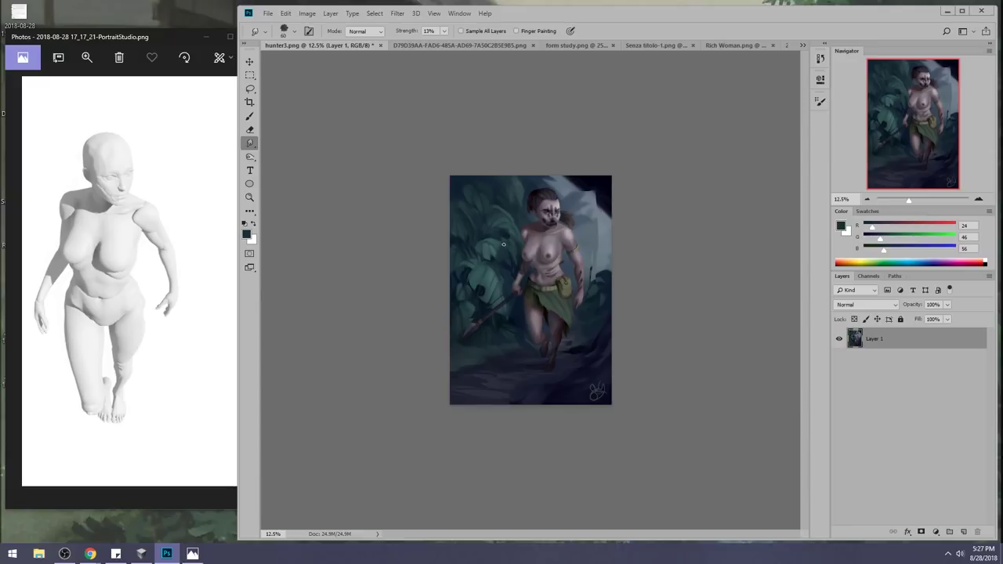
Extend the dark corner over the pale cave wall with the textured 80 px brush enlarged to 300 and sampled near-black.
key("b")
right_click(595, 188)
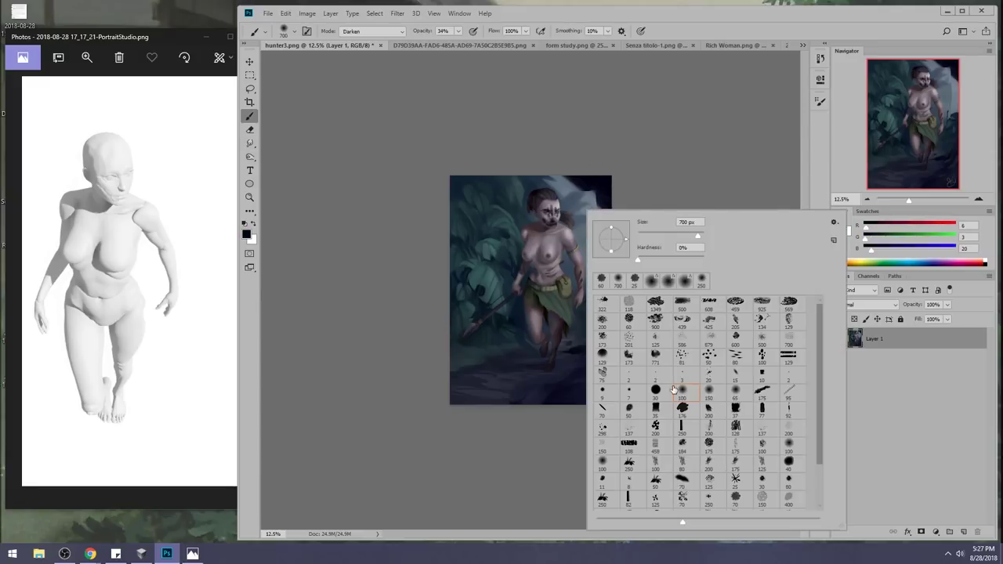
left_click(675, 464)
left_click(576, 182)
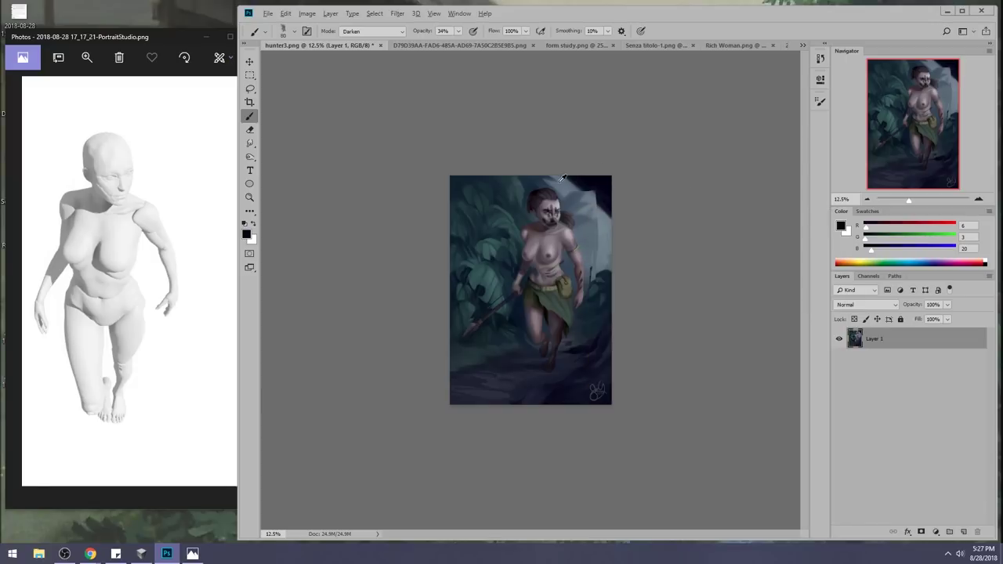
left_click(597, 181, "alt")
key("bracketright")
key("bracketright")
key("bracketright")
key("bracketright")
key("bracketright")
key("bracketright")
left_click(594, 188)
Set the brush mode to Normal, undo the last stroke, and refine the cave wall's edge with sampled near-black and grey-blue.
left_click(458, 33)
left_click(373, 31)
left_click(357, 34)
mouse_move(630, 227)
left_mouse_down()
mouse_move(574, 178)
mouse_move(599, 187)
left_mouse_up()
key("ctrl+z")
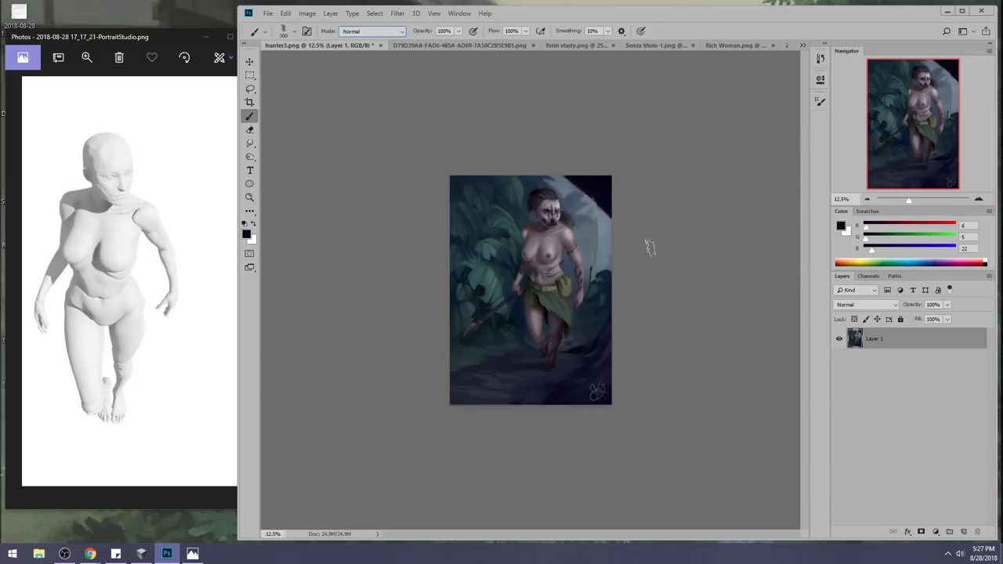
left_click(601, 192, "alt")
left_click(603, 231, "alt")
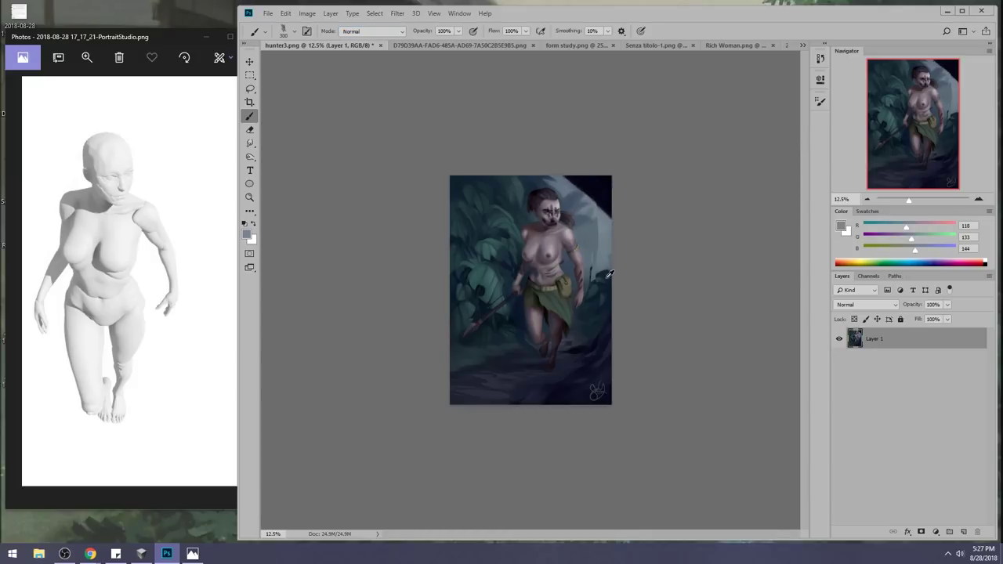
Try a blue-grey brush stroke along the curved edge of the dark upper-right corner and undo it.
left_click(602, 232, "alt")
left_click_drag(573, 174, 608, 233)
key("ctrl+z")
Compare the painting with an early history state, return to the latest state, and undo the restored corner stroke.
left_click(820, 61)
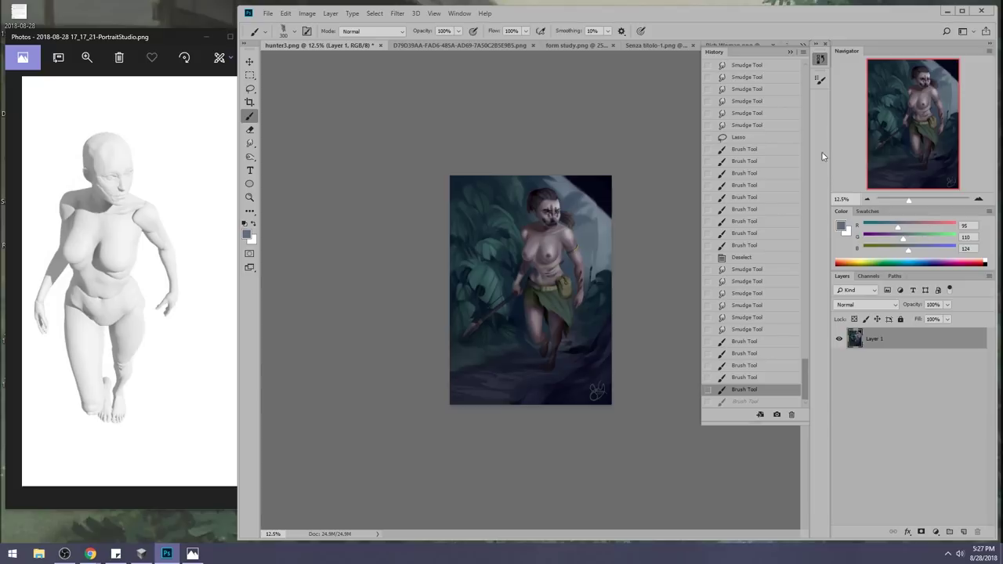
mouse_move(805, 380)
left_mouse_down()
mouse_move(801, 86)
mouse_move(803, 389)
left_mouse_up()
left_click(744, 68)
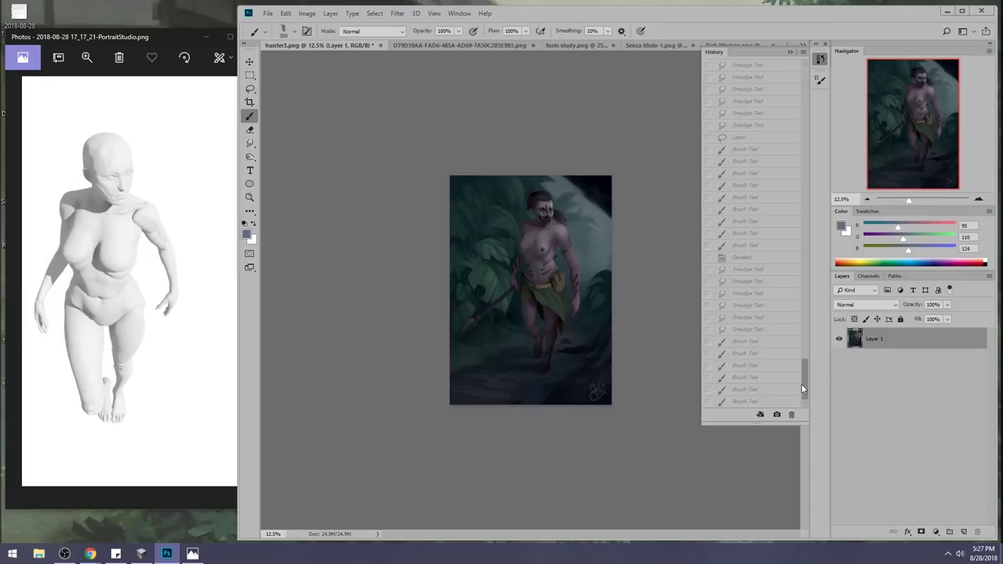
left_click(745, 402)
left_click(790, 52)
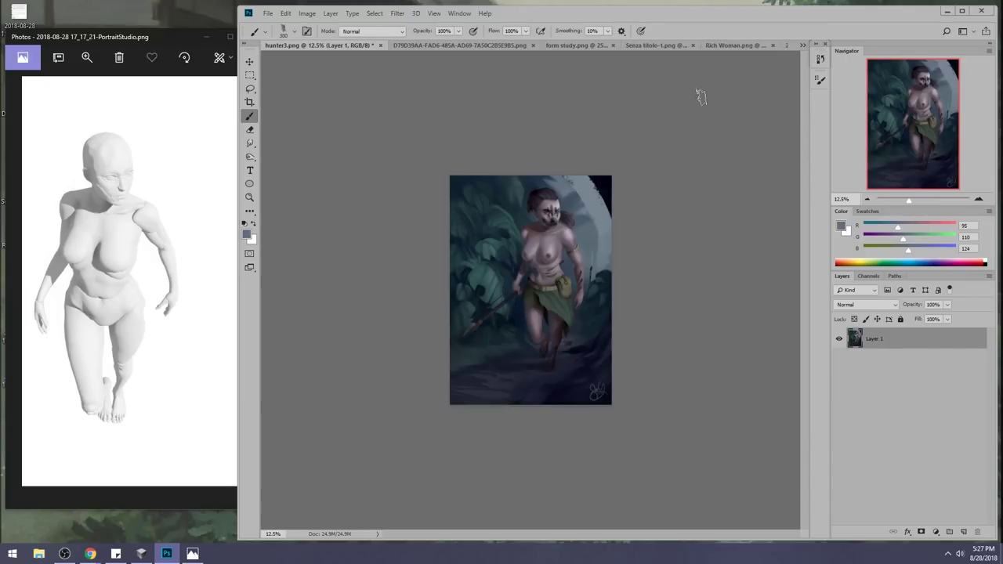
key("ctrl+alt+z")
Cover the dark upper-right corner of the painting with blue-grey sampled from the sky.
left_click(563, 182, "alt")
mouse_move(601, 204)
left_mouse_down()
mouse_move(586, 164)
mouse_move(610, 224)
mouse_move(597, 162)
mouse_move(608, 241)
left_mouse_up()
left_click(604, 234, "alt")
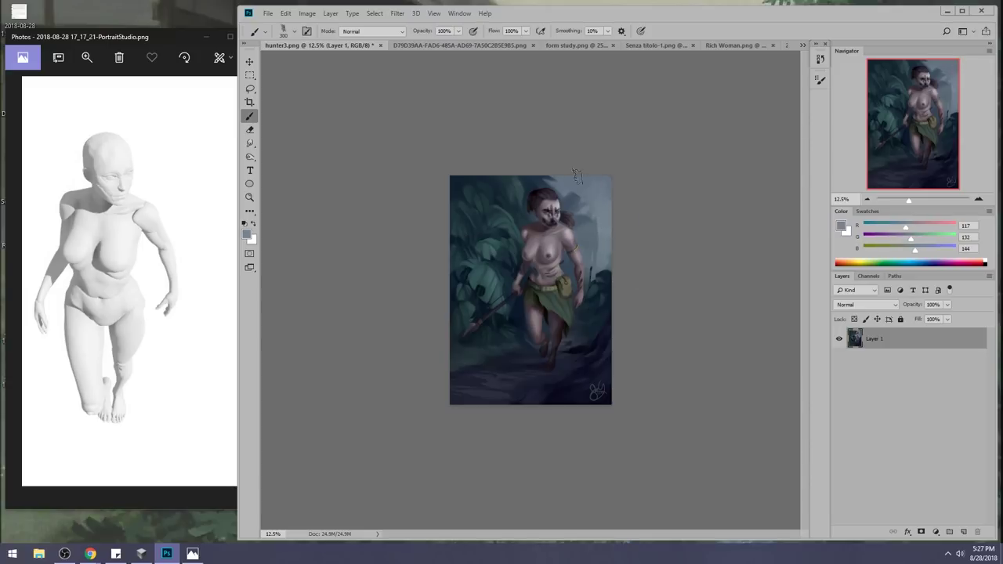
Lasso jagged leaf shapes where the sky meets the foliage beside the lowered arm and paint them with sampled background tones.
key("l")
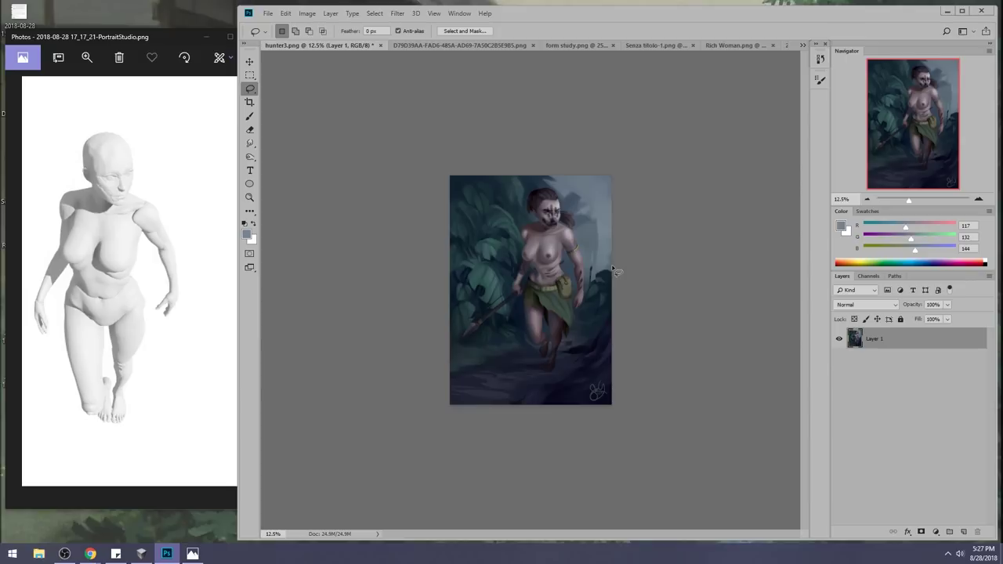
key("shift")
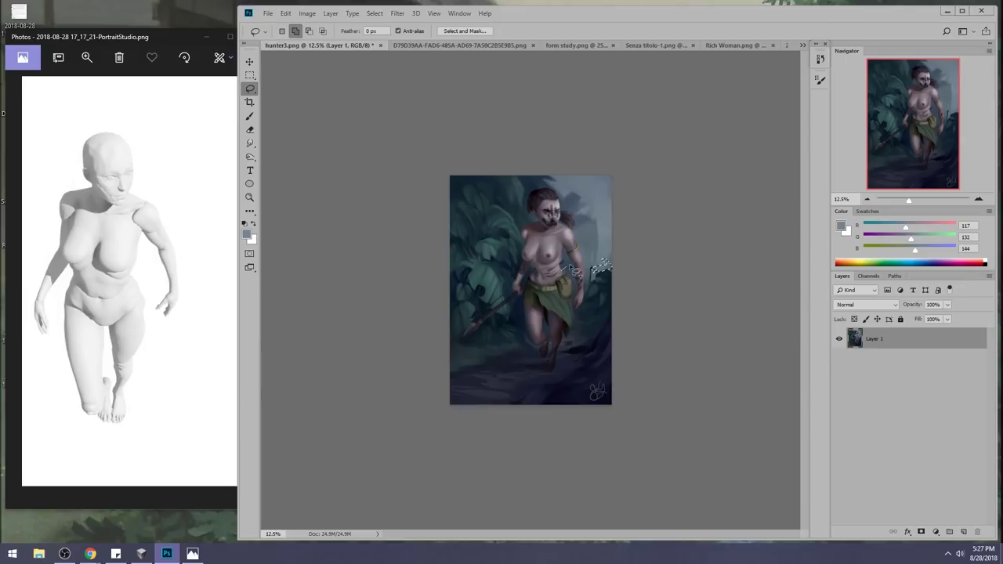
key("alt")
left_click_drag(561, 272, 593, 281)
key("shift")
key("ctrl+d")
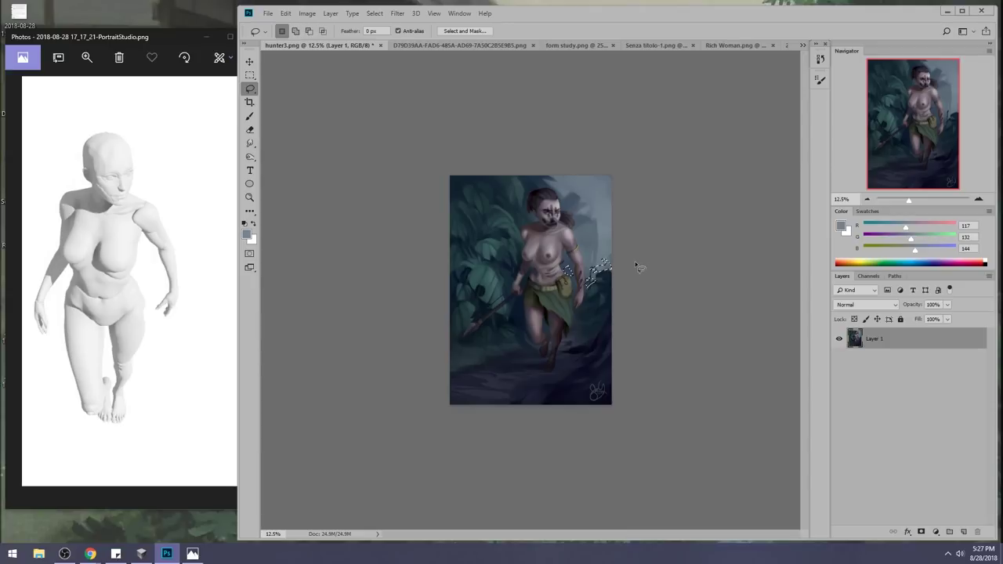
key("b")
left_click(591, 276, "alt")
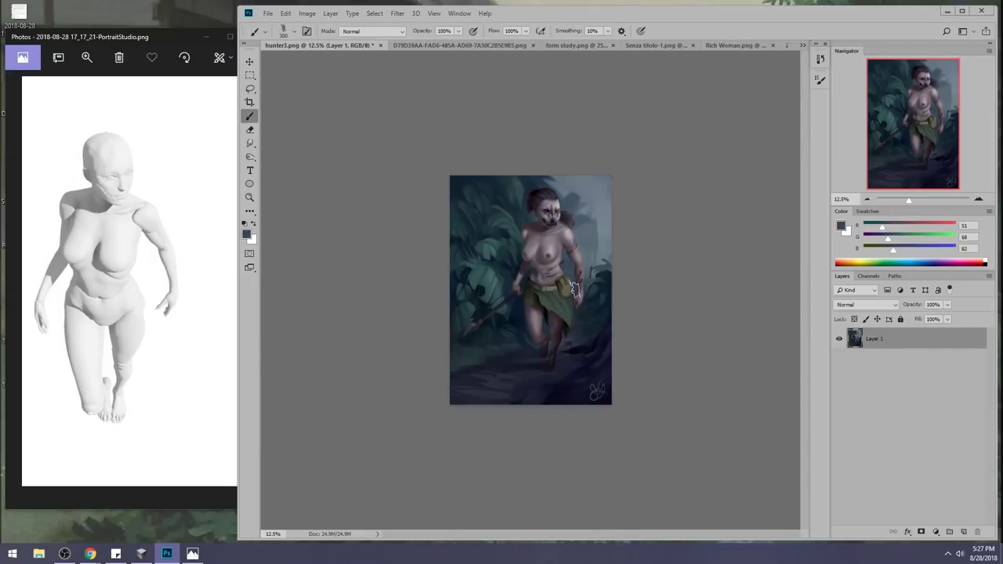
left_click(604, 290, "alt")
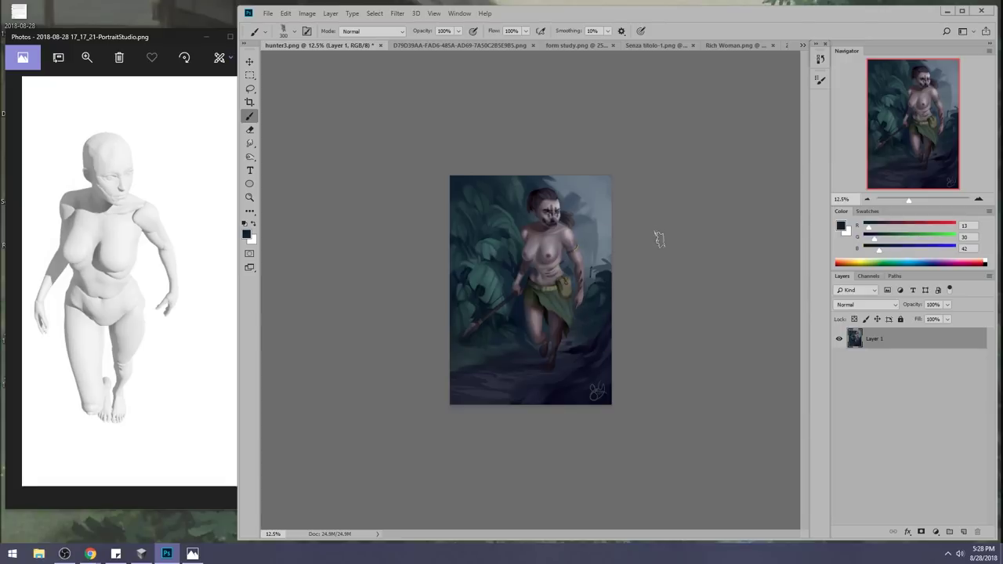
Refine the leaf edges beside the arm and the area behind the hair using lassoed shapes, and deselect.
key("l")
key("alt")
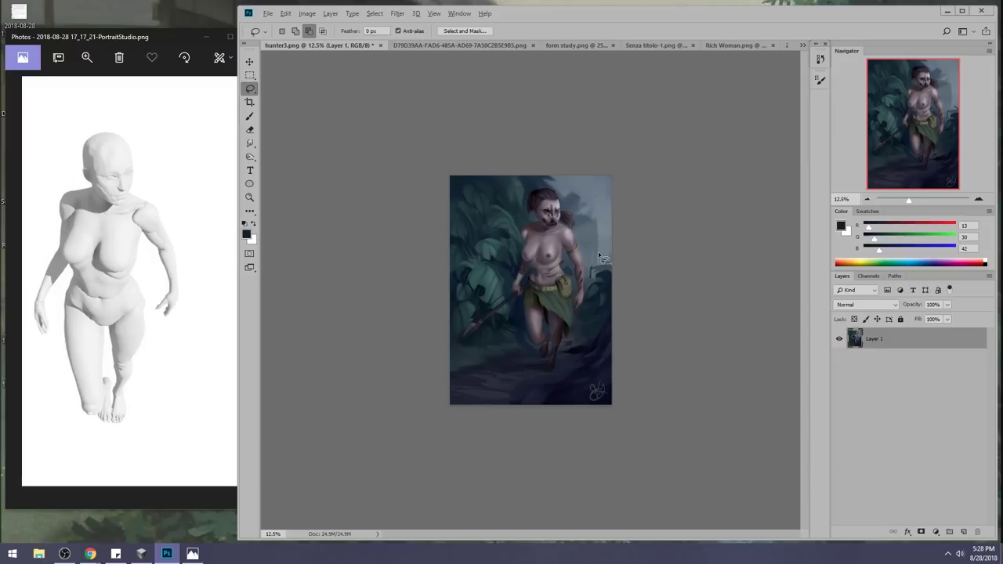
mouse_move(585, 267)
left_mouse_down()
mouse_move(602, 220)
mouse_move(591, 206)
mouse_move(574, 220)
mouse_move(585, 258)
left_mouse_up()
mouse_move(574, 215)
left_mouse_down()
mouse_move(561, 210)
mouse_move(603, 209)
mouse_move(575, 228)
mouse_move(585, 228)
left_mouse_up()
key("b")
key("ctrl+d")
Repaint the sky between the hair and the arm with its sampled pale blue-grey.
left_click(601, 217, "alt")
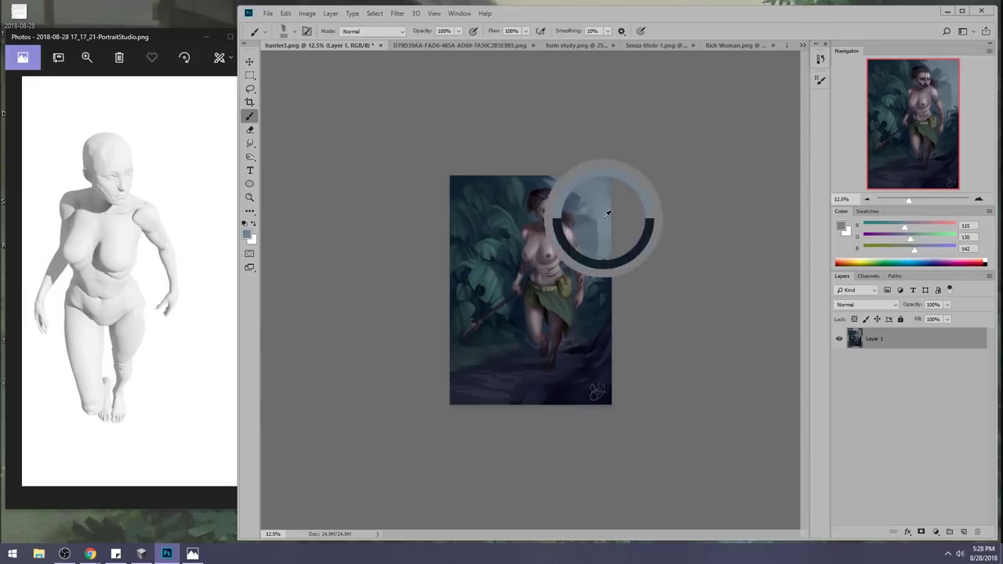
left_click_drag(586, 262, 566, 188)
left_click_drag(574, 232, 569, 200)
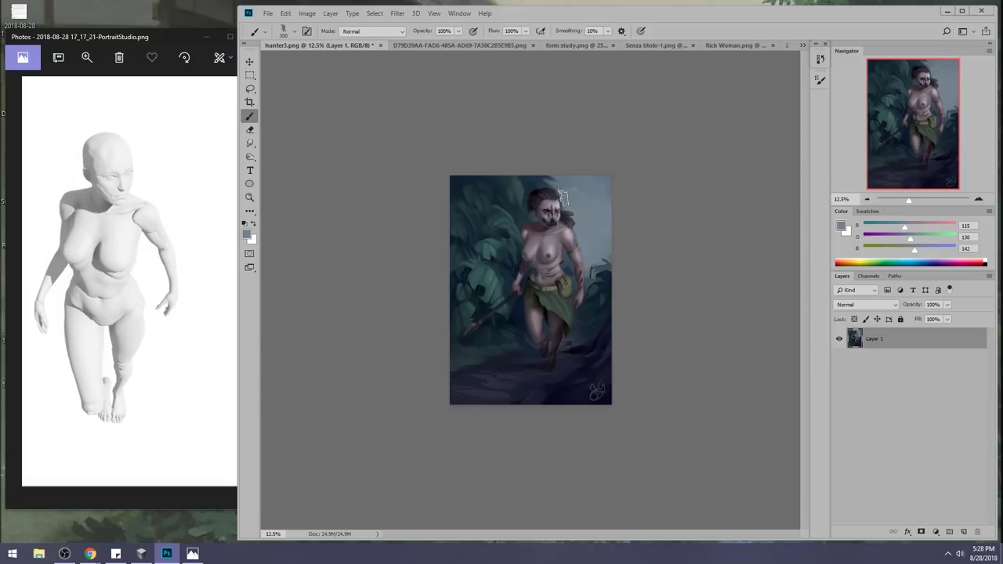
Lasso several spiky leaf shapes rising into the sky beside the arm, paint within them, and deselect.
key("l")
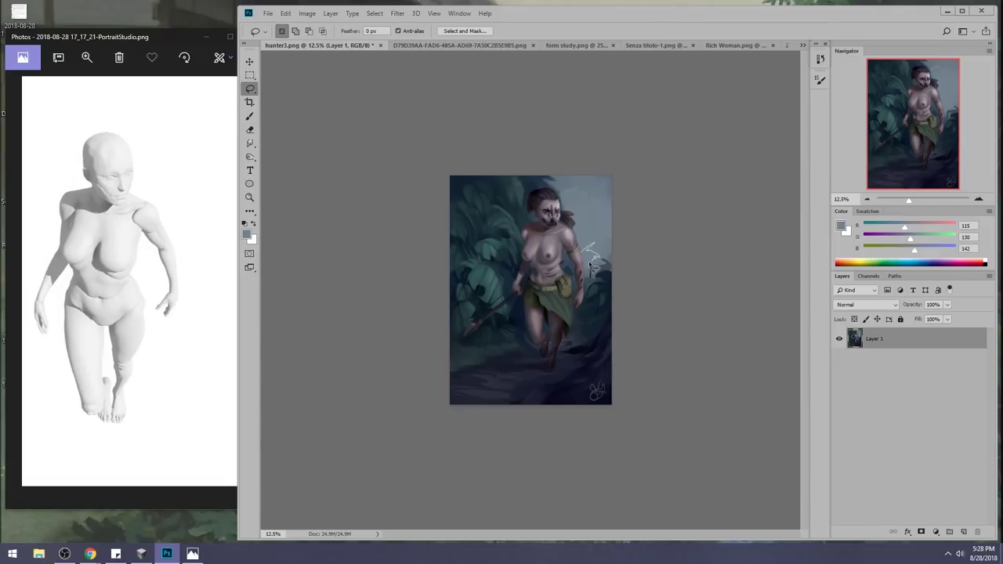
left_click_drag(583, 261, 588, 253)
key("ctrl+d")
key("shift")
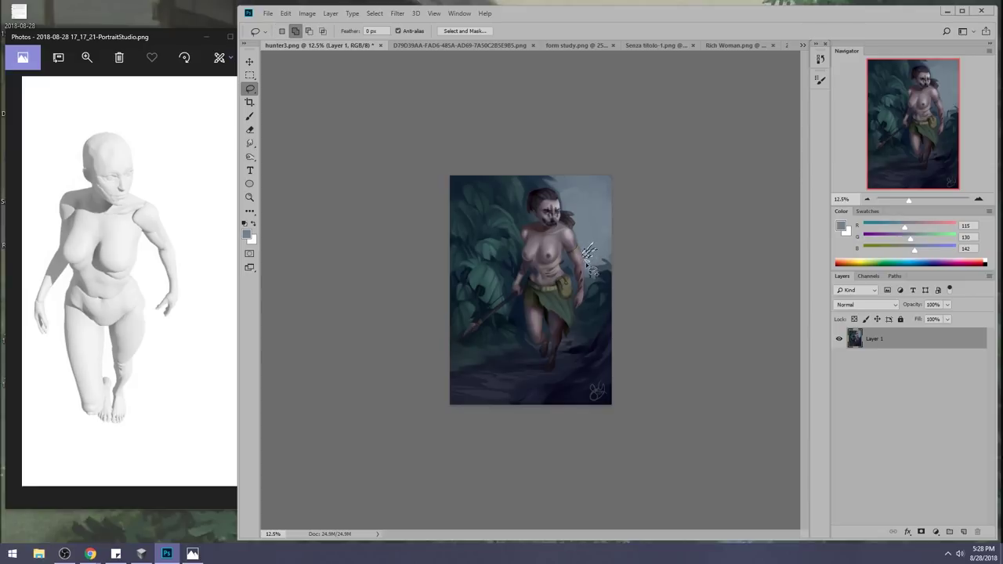
key("alt")
key("shift")
left_click_drag(596, 262, 597, 260)
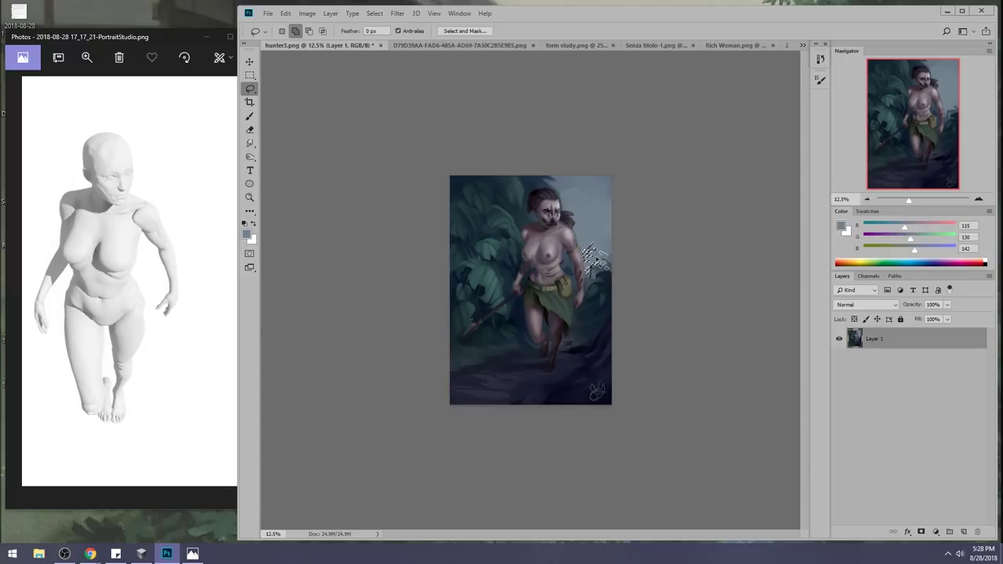
key("ctrl+d")
key("b")
Set the brush mode to Darken and paint more lassoed distant leaves beside the arm in sampled slate grey.
left_click(605, 268, "alt")
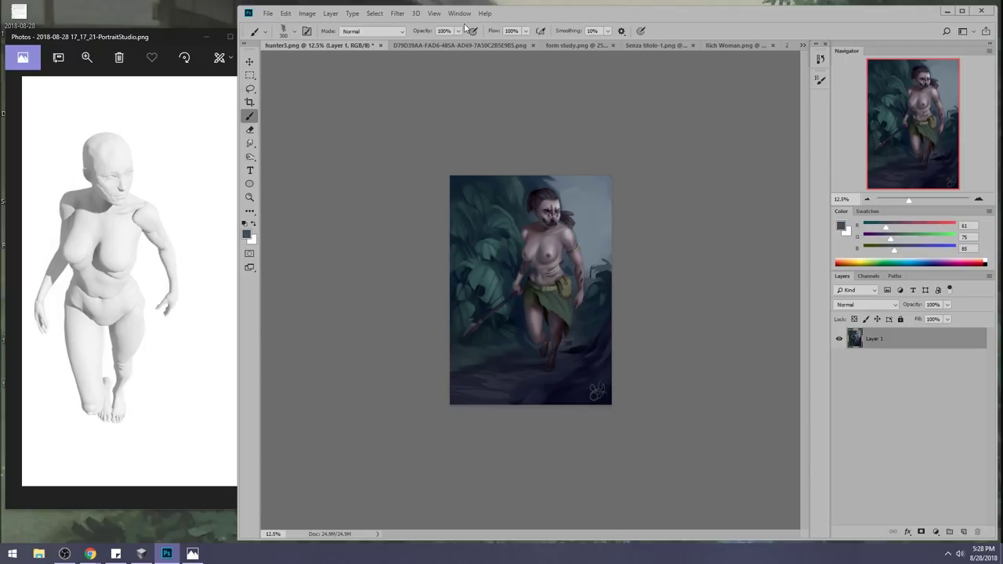
left_click(372, 32)
left_click(357, 79)
key("l")
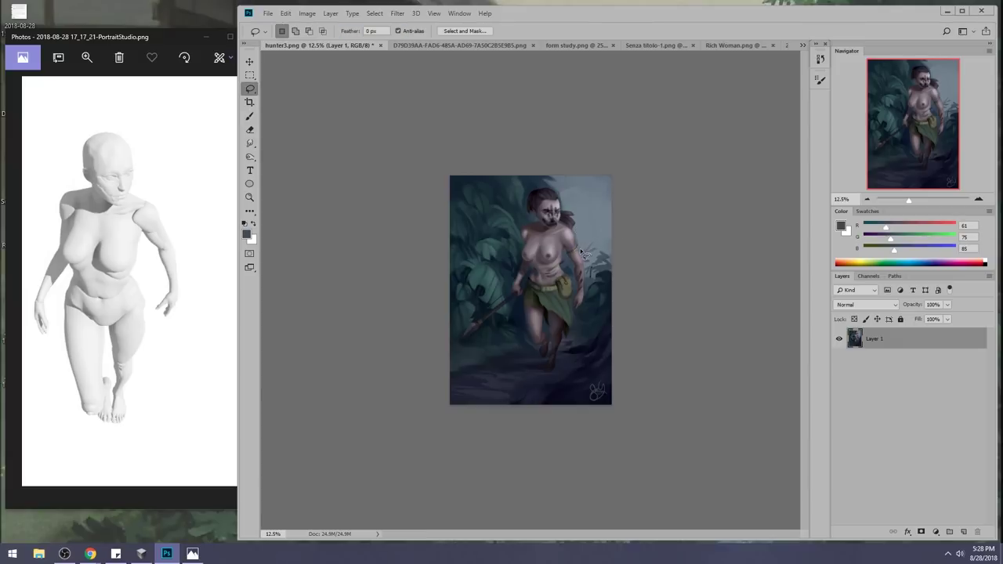
mouse_move(590, 256)
left_mouse_down()
mouse_move(604, 254)
mouse_move(587, 262)
left_mouse_up()
key("b")
left_click(603, 261, "alt")
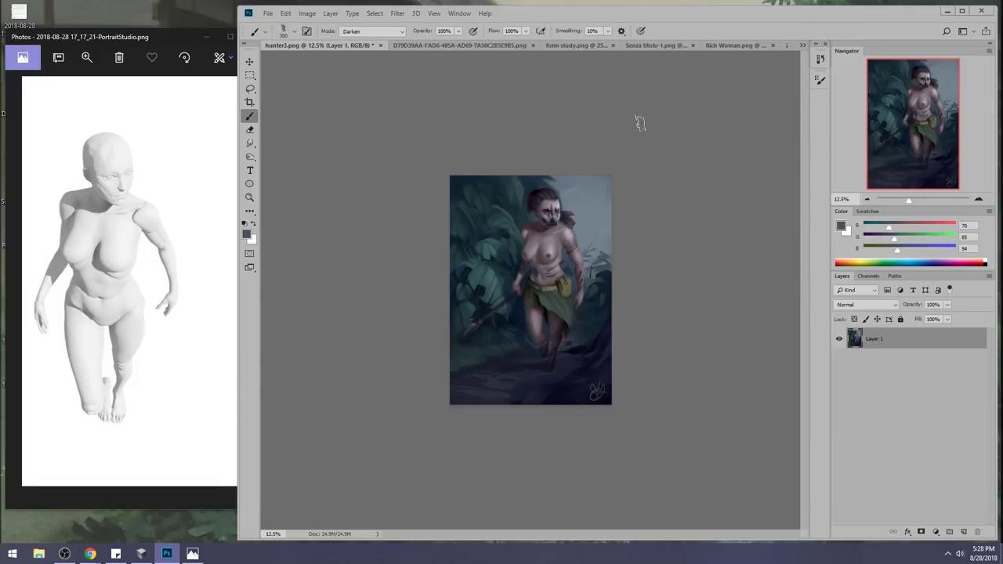
Lasso a palm frond against the sky at the right edge of the painting and fill it with sampled dark blue.
key("l")
mouse_move(600, 211)
left_mouse_down()
mouse_move(613, 214)
mouse_move(596, 199)
mouse_move(611, 202)
mouse_move(613, 212)
mouse_move(586, 215)
mouse_move(616, 223)
left_mouse_up()
key("ctrl+d")
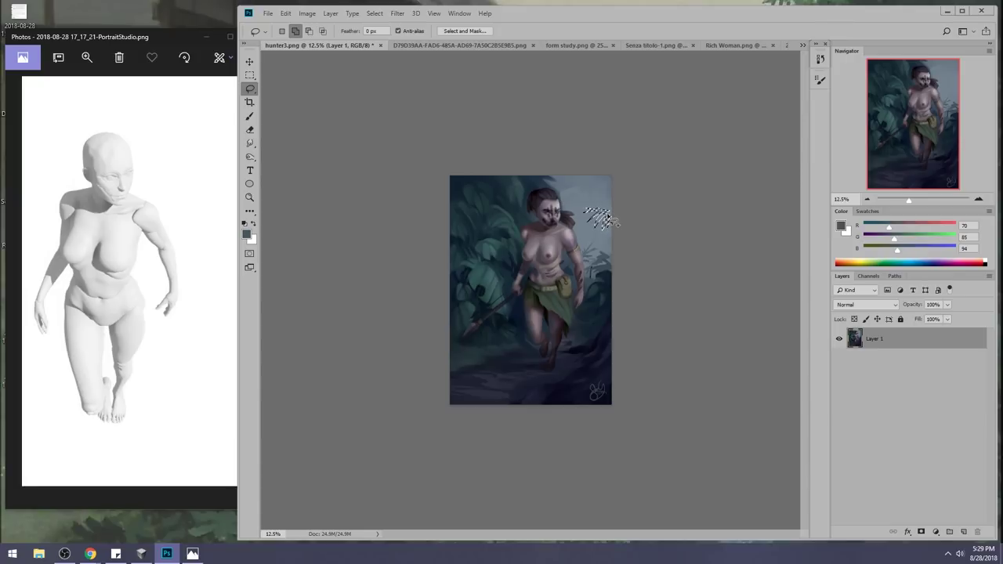
key("ctrl+h")
key("b")
left_click(536, 184, "alt")
left_click_drag(586, 222, 608, 213)
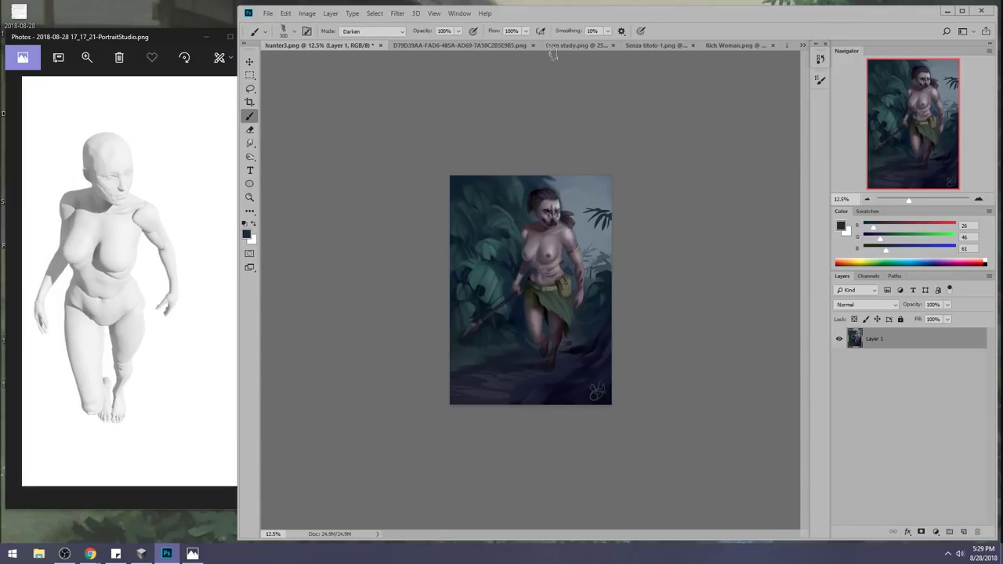
Return the brush mode to Normal and paint pale blue-grey highlights inside lassoed leaf shapes in the left foliage.
left_click(610, 190, "alt")
left_click(607, 201, "alt")
left_click(392, 32)
left_click(377, 42)
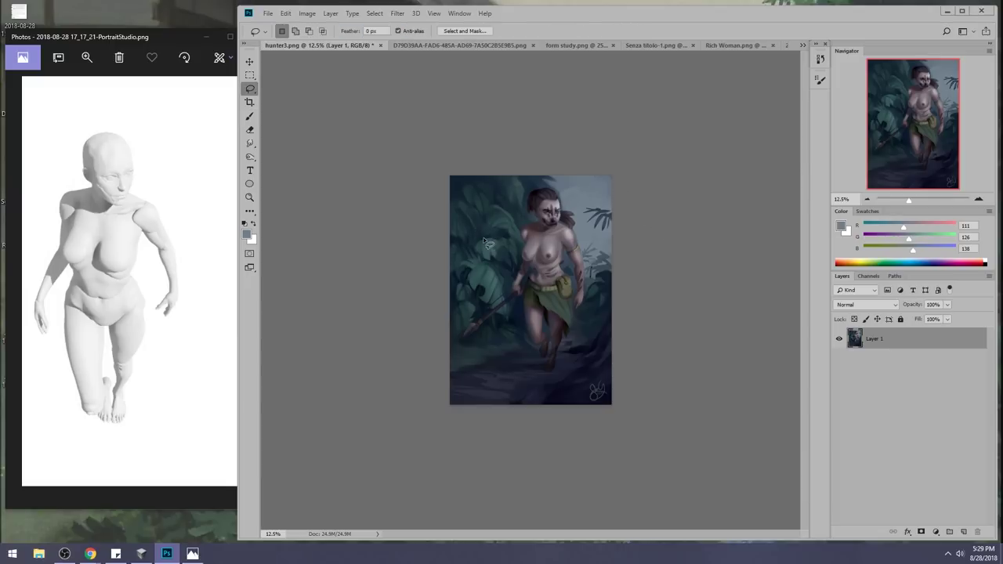
key("l")
left_click_drag(463, 245, 462, 243)
left_click_drag(475, 284, 473, 291)
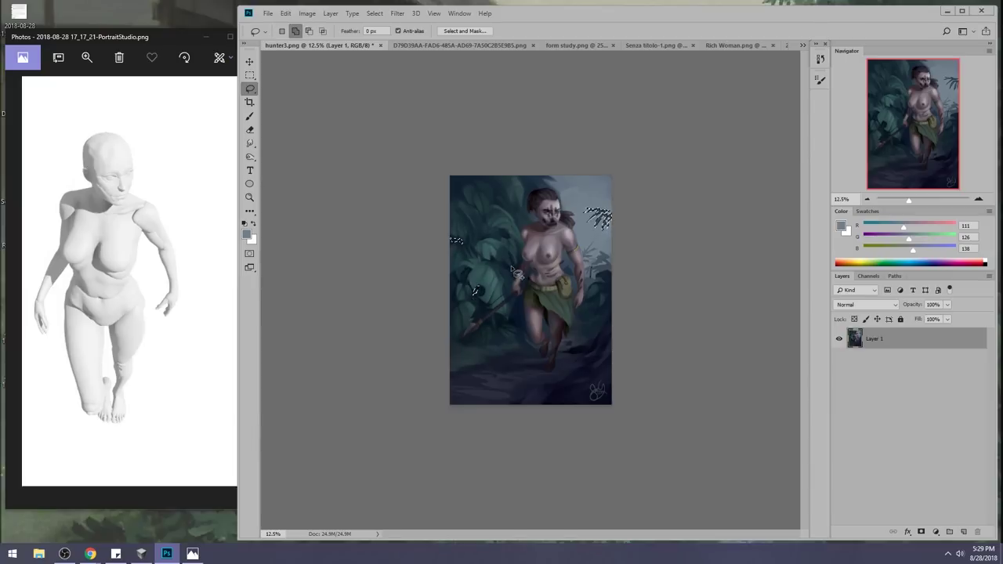
key("ctrl+d")
key("b")
mouse_move(485, 277)
left_mouse_down()
mouse_move(528, 258)
mouse_move(477, 244)
mouse_move(543, 229)
left_mouse_up()
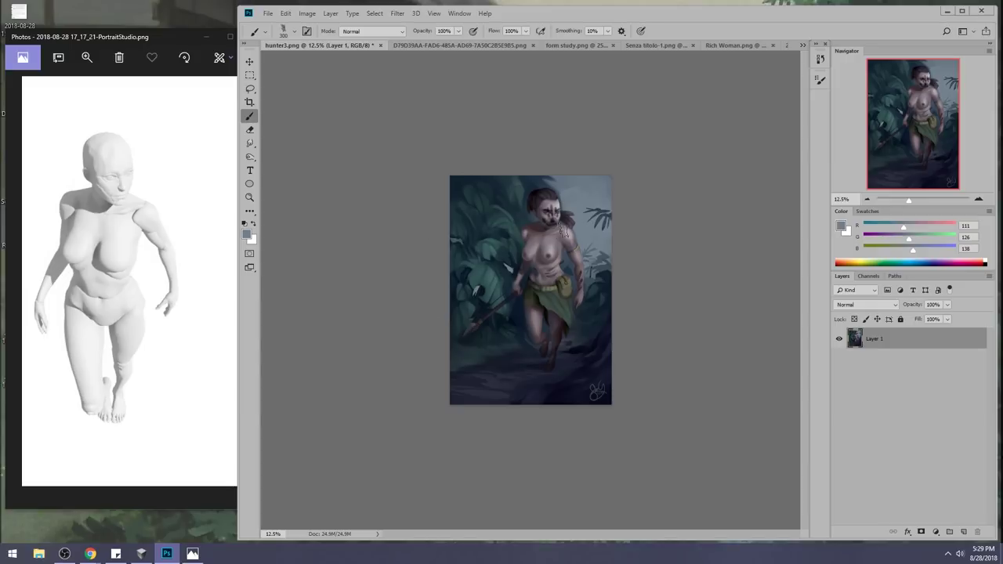
Deselect the leaf shapes and soften the left foliage highlights with the Blur tool.
key("m")
right_click(492, 264)
left_click(515, 268)
key("b")
left_click(250, 143)
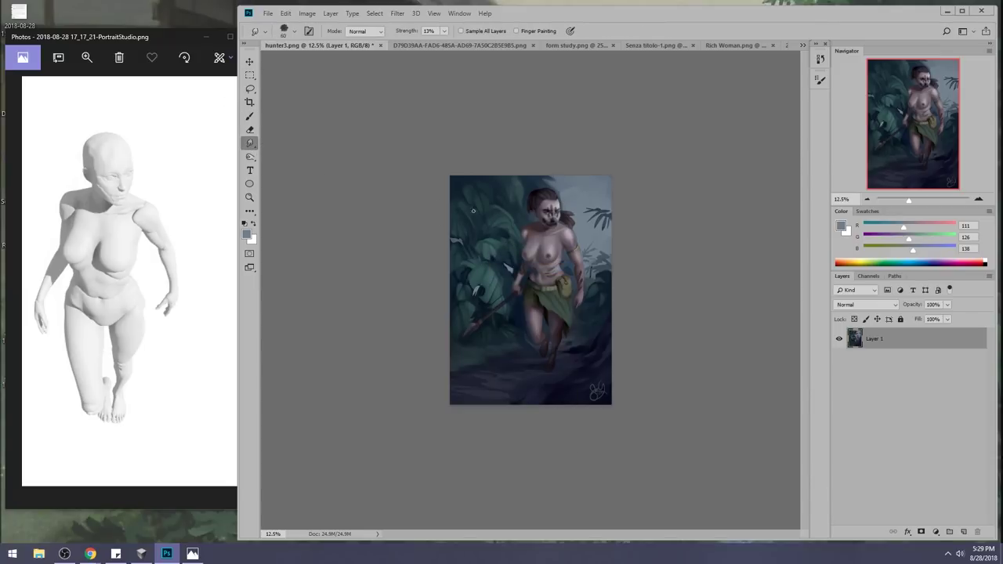
right_click(252, 143)
left_click(289, 146)
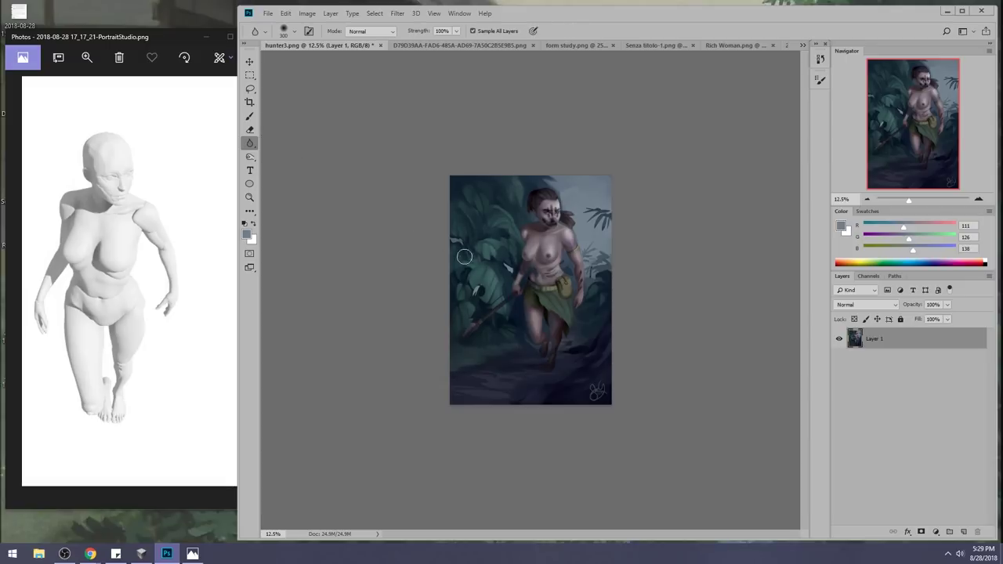
Reduce the brush size to 70 and paint light strokes of sampled sky blue-grey on the ground beneath the feet.
key("b")
left_click(607, 234, "alt")
key("bracketleft")
key("bracketleft")
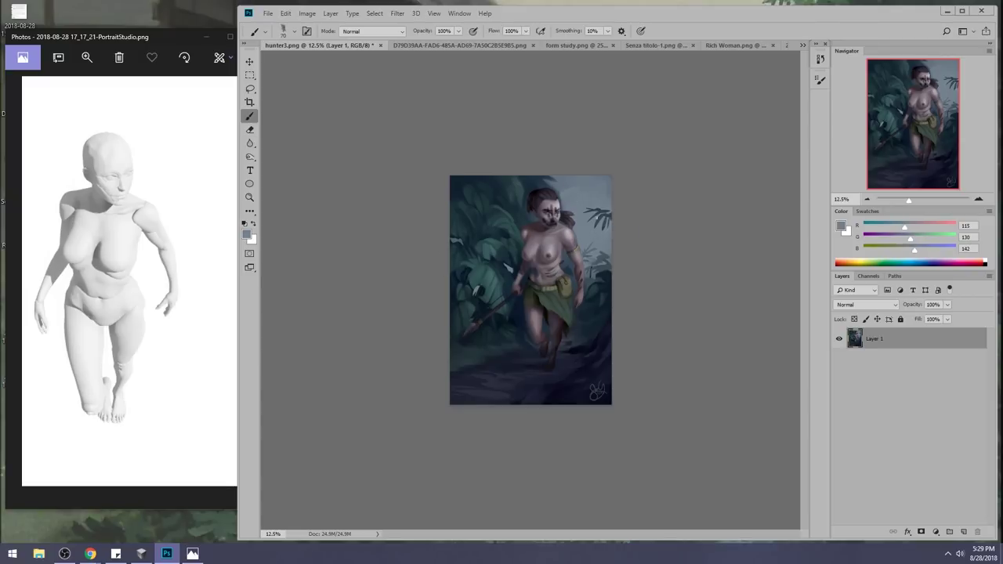
left_click(597, 227, "alt")
mouse_move(539, 370)
left_mouse_down()
mouse_move(505, 365)
mouse_move(569, 376)
left_mouse_up()
mouse_move(498, 389)
left_mouse_down()
mouse_move(530, 385)
mouse_move(495, 370)
left_mouse_up()
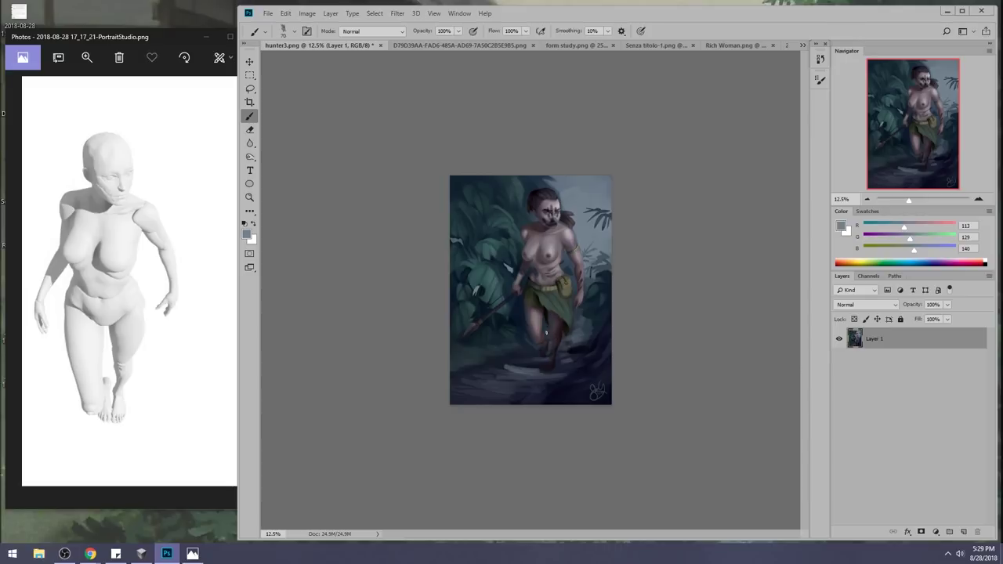
Extend the ground texture across the path with slate-grey strokes using colours sampled from the foliage and ground.
left_click(600, 319, "alt")
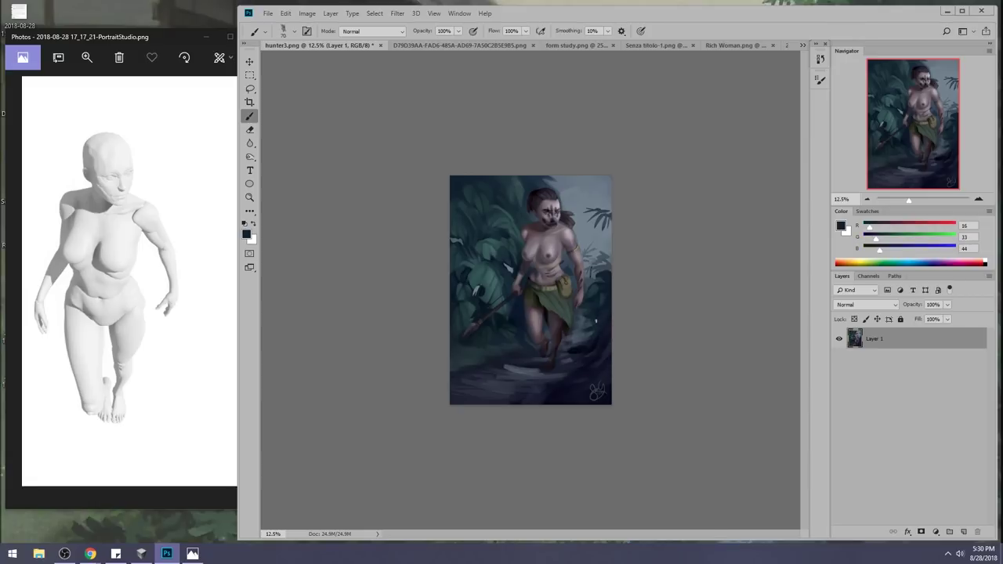
left_click(538, 371, "alt")
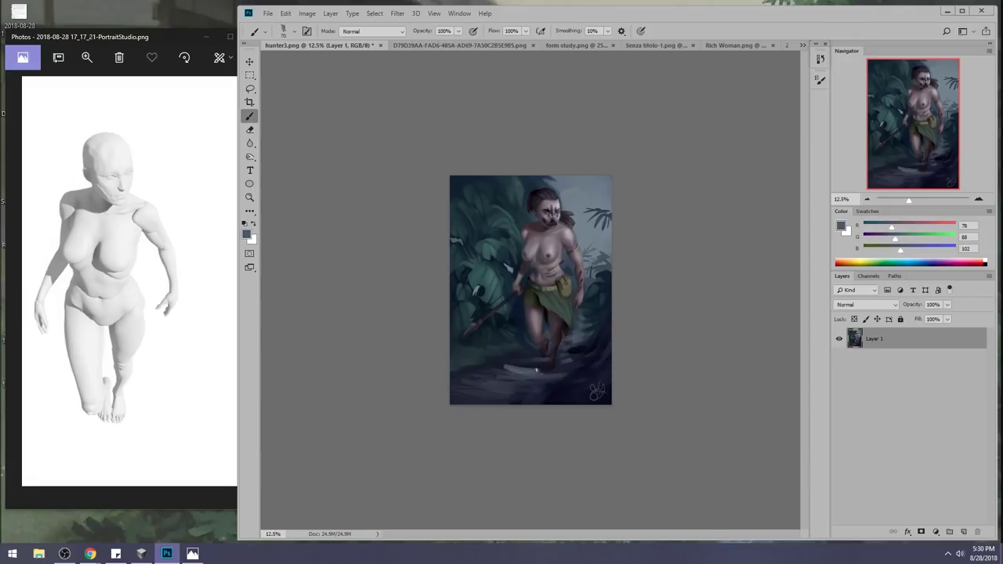
left_click_drag(534, 363, 520, 359)
mouse_move(458, 387)
left_mouse_down()
mouse_move(539, 386)
mouse_move(514, 403)
left_mouse_up()
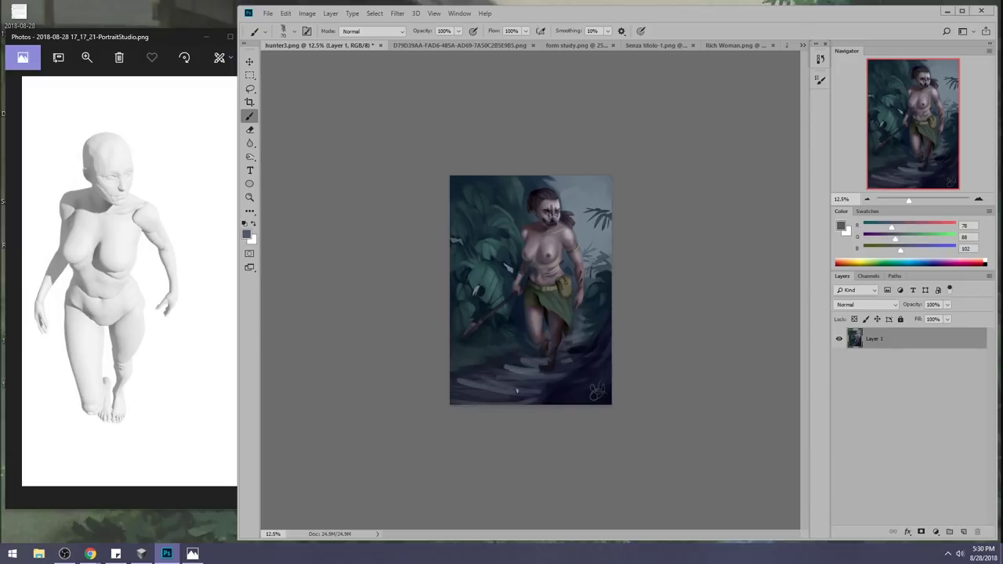
Add dark strokes beside the path with a size 40 brush and blend the ground strokes with the Smudge tool.
left_click(591, 337, "alt")
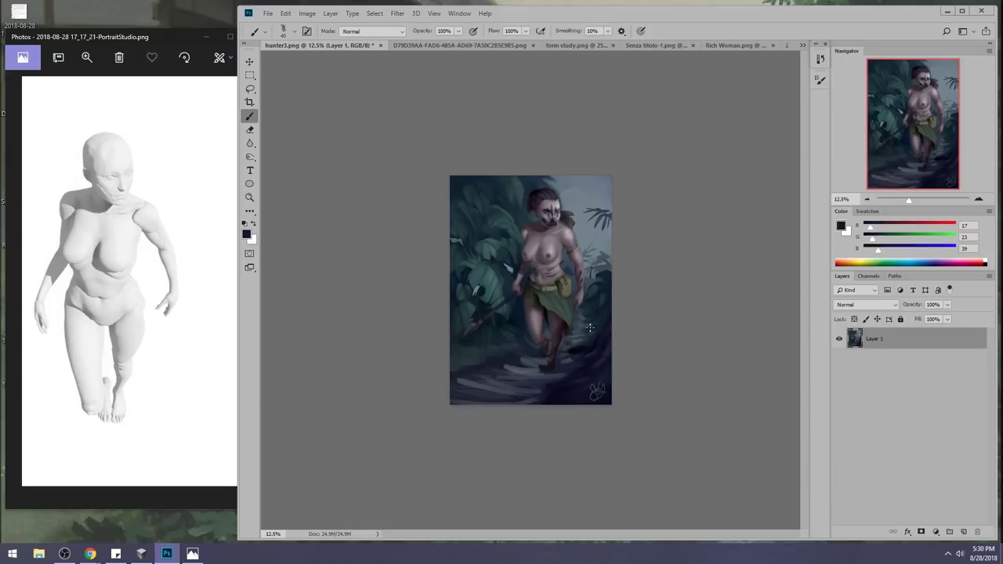
left_click(251, 144)
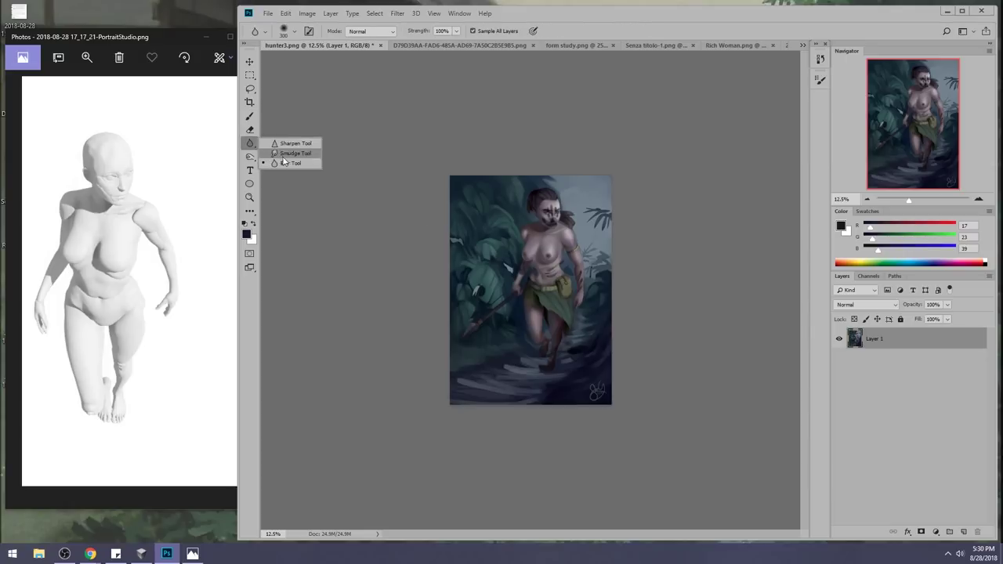
left_click(294, 153)
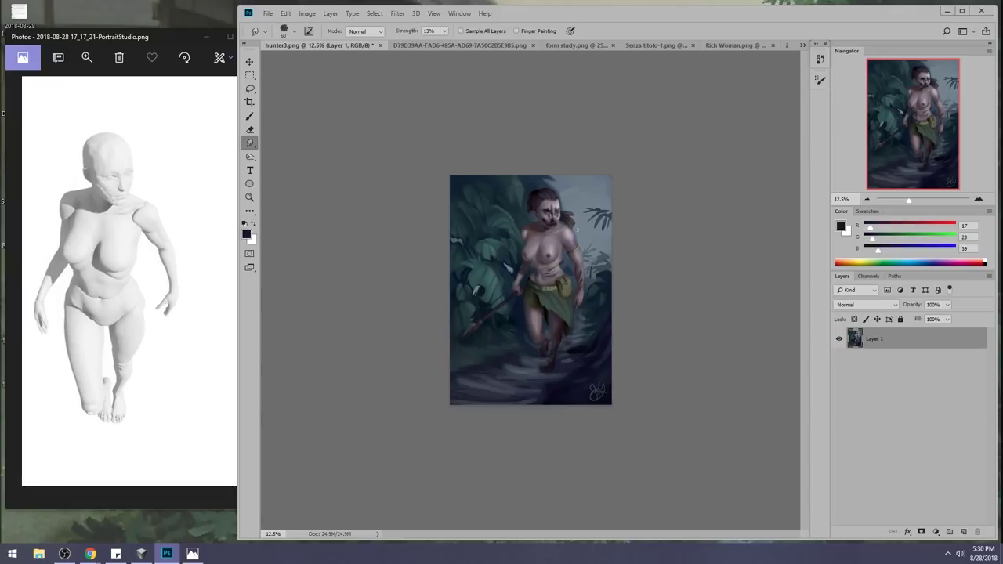
Copy the whole painting to a new layer and shift the copy slightly to the left.
key("v")
key("ctrl+a")
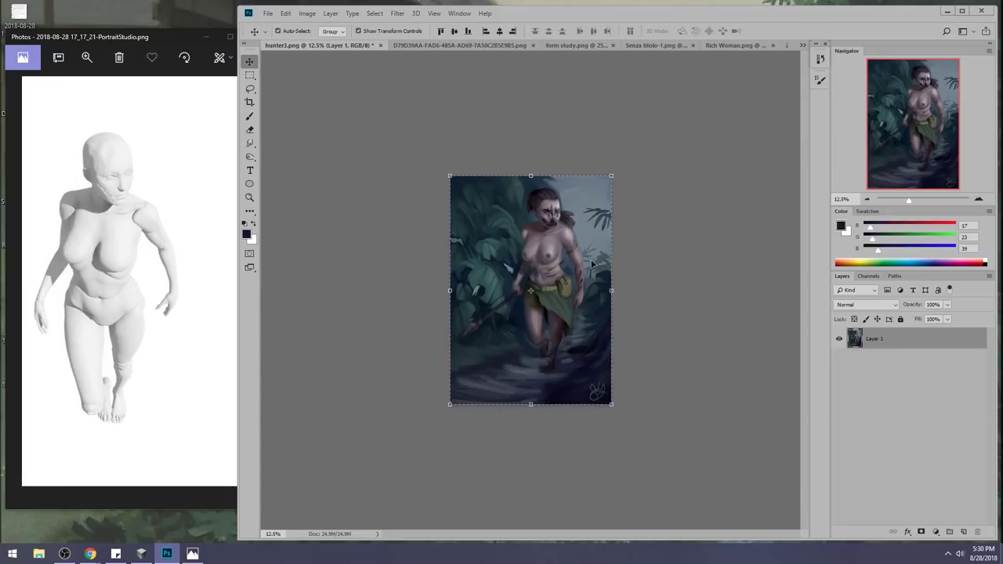
key("ctrl+j")
left_click_drag(575, 284, 558, 276)
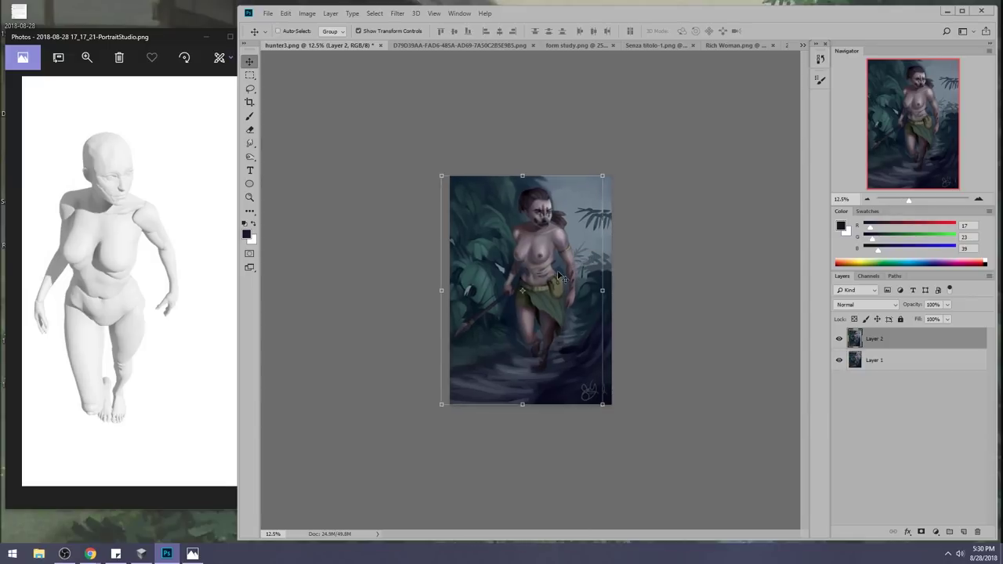
Shrink the copied painting on Layer 2 from its upper corner, reposition it over the original and apply the transformation.
left_click_drag(441, 175, 464, 208)
mouse_move(544, 289)
left_mouse_down()
mouse_move(535, 278)
mouse_move(542, 283)
left_mouse_up()
key("Return")
key("b")
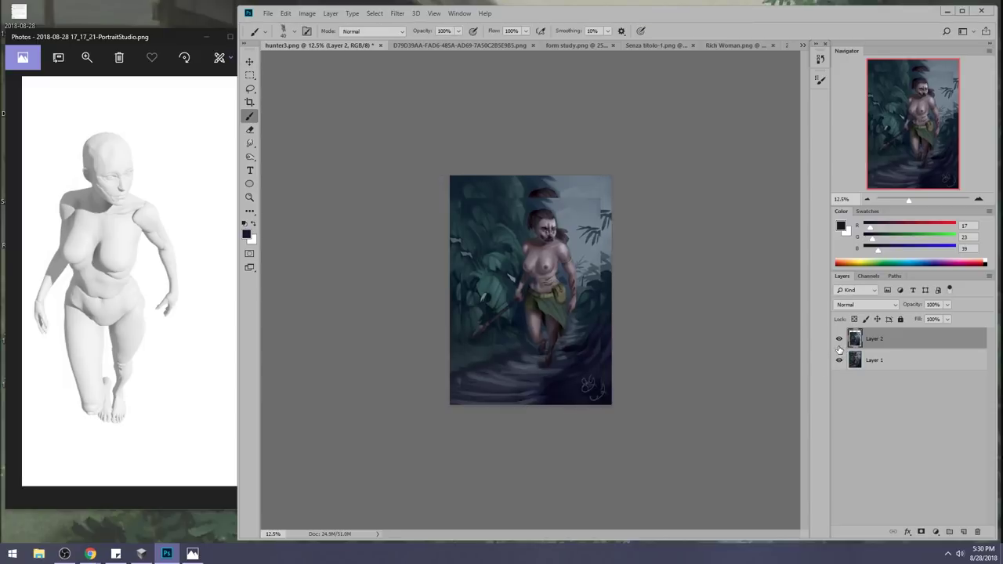
Compare the painting with and without the shrunken copy on Layer 2, leaving that layer hidden.
left_click(840, 340)
left_click(840, 340)
left_click(839, 339)
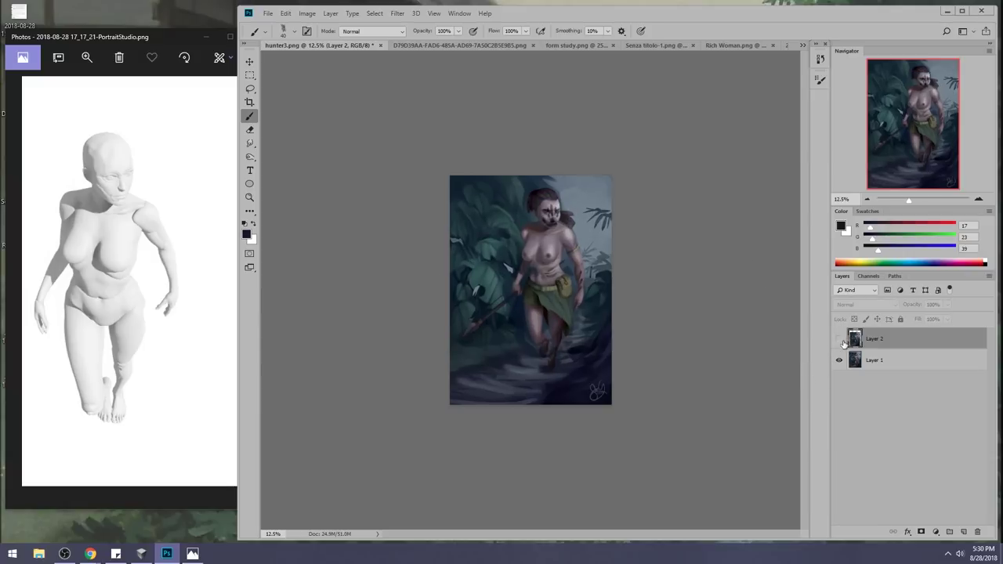
left_click(839, 340)
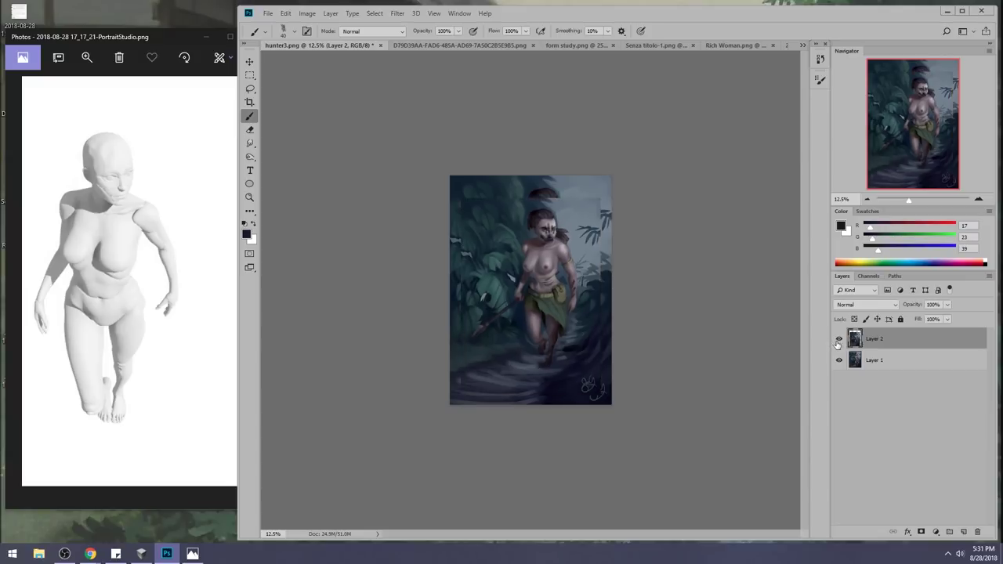
left_click(839, 340)
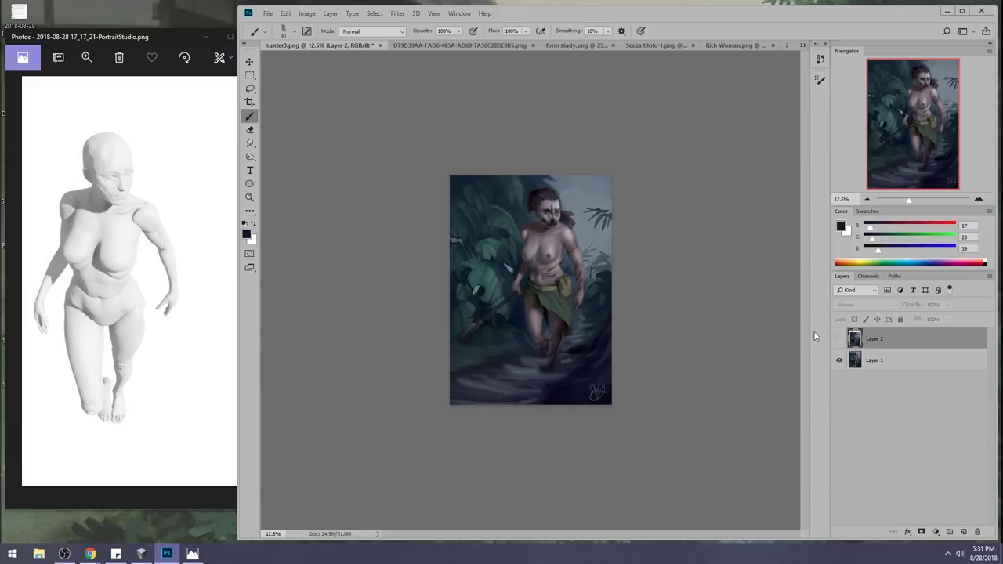
key("m")
right_click(519, 270)
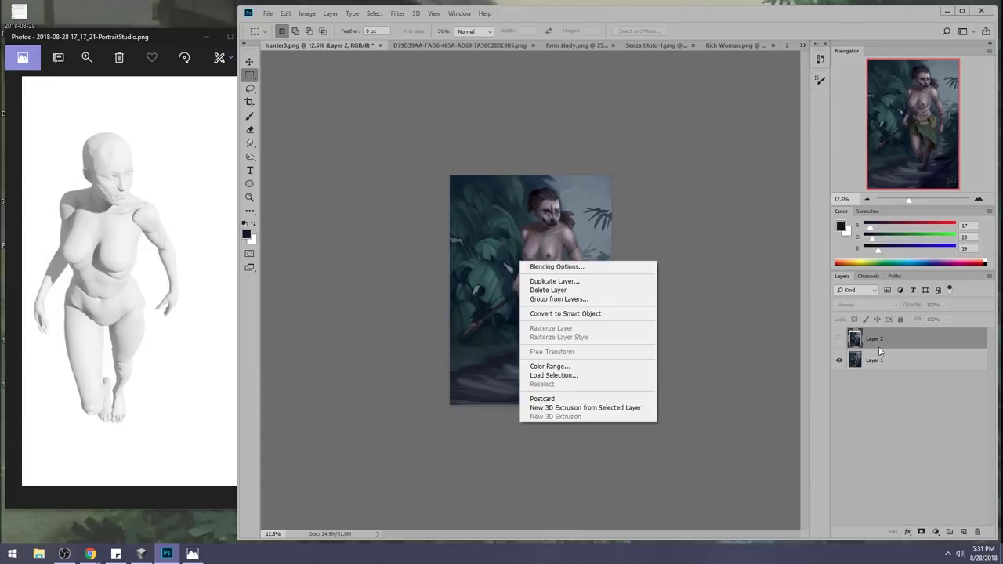
key("Escape")
Choose the soft round 100 px brush, sample the sky's blue-grey, select Layer 1 and enlarge the brush to 2700 px.
key("b")
right_click(573, 240)
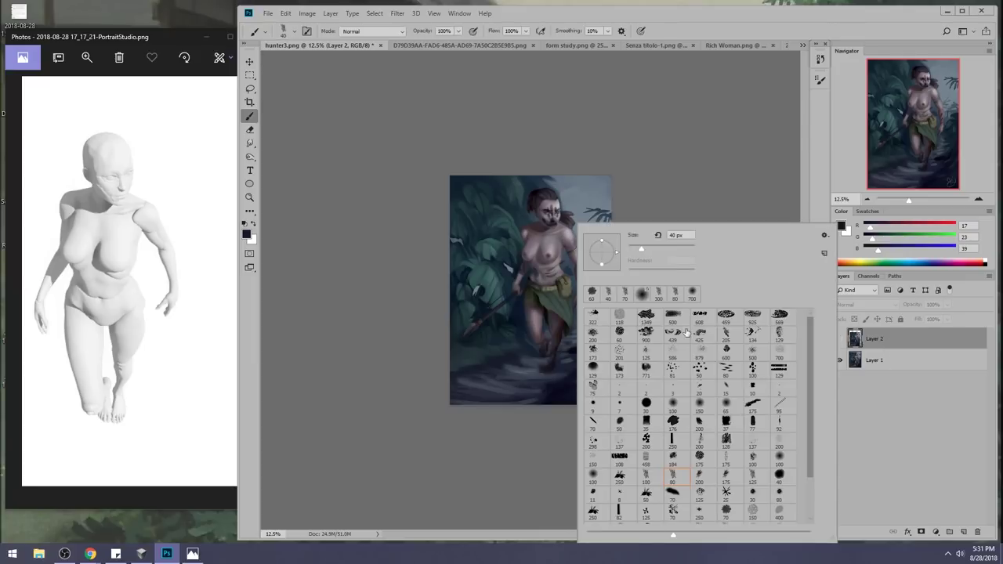
left_click(671, 405)
left_click(602, 208)
left_click(609, 210)
left_click(591, 194, "alt")
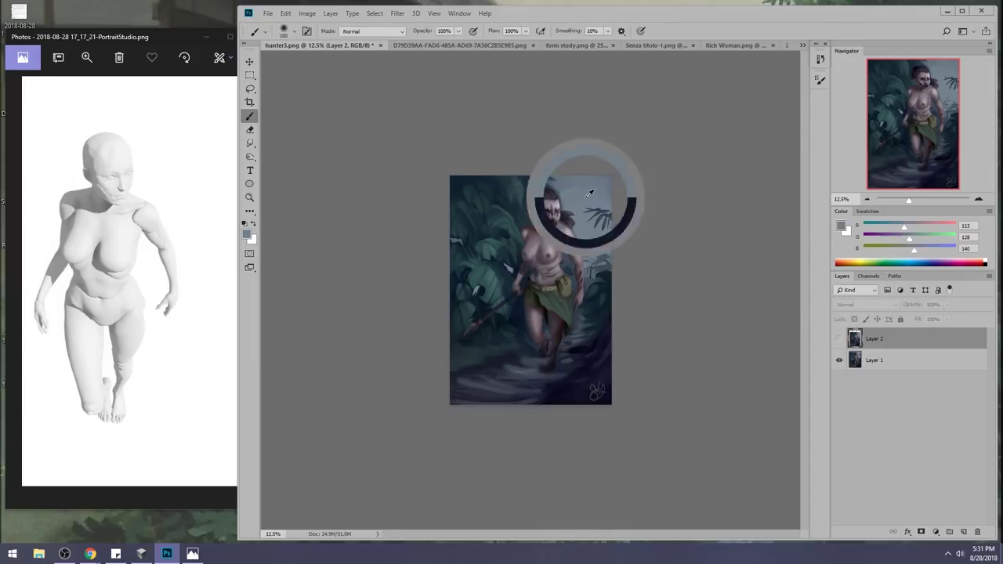
left_click(870, 365)
key("bracketright")
key("bracketright")
key("bracketright")
key("bracketright")
key("bracketright")
key("bracketright")
key("bracketright")
key("bracketright")
key("bracketright")
key("bracketright")
key("bracketright")
key("bracketright")
key("bracketright")
key("bracketright")
key("bracketright")
key("bracketright")
key("bracketright")
key("bracketright")
key("bracketright")
key("bracketright")
Tint the figure and surroundings with sampled sky and shadow colours, using the brush in Color mode at 27% opacity.
left_click(458, 32)
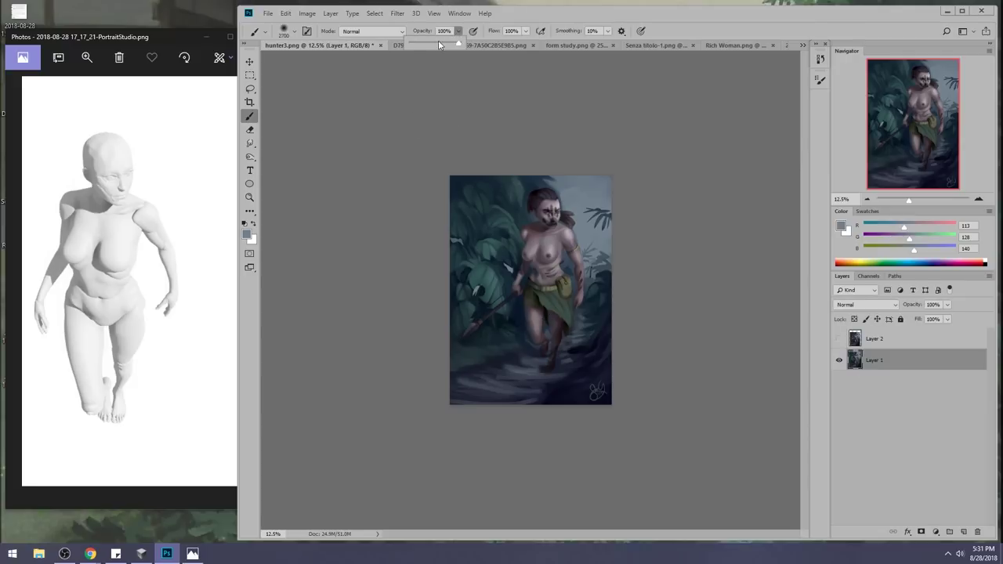
left_click(348, 31)
left_click(368, 293)
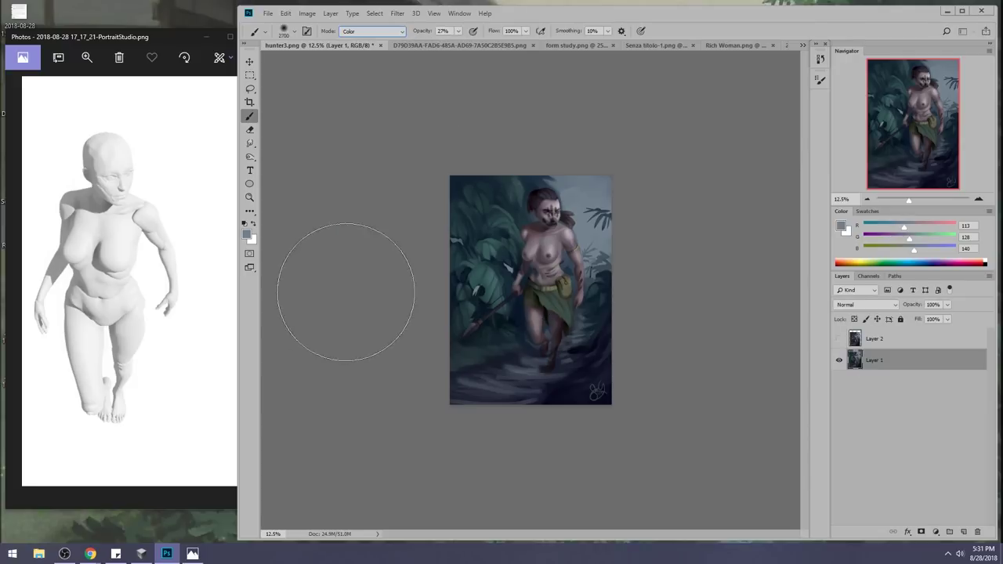
left_click(584, 232, "alt")
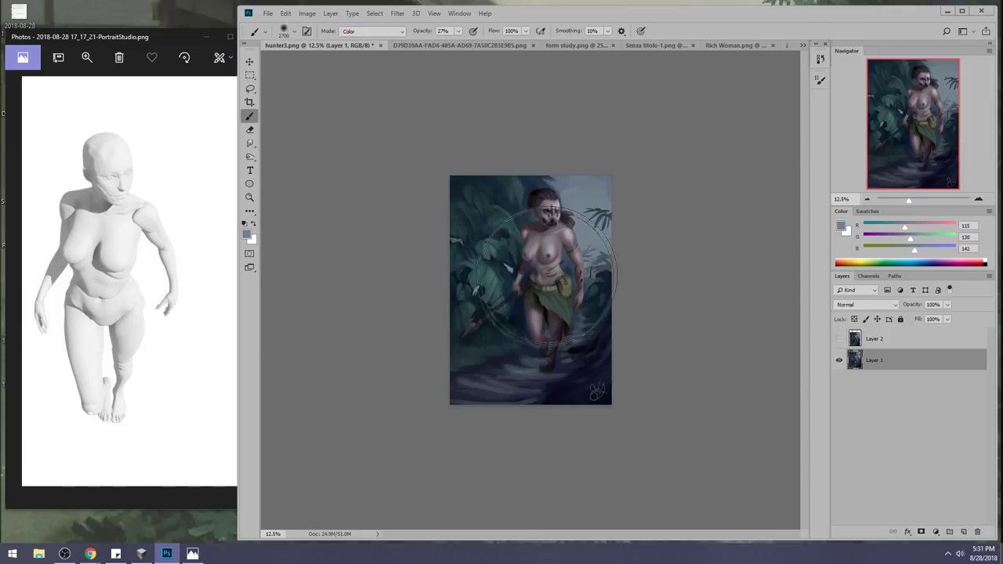
left_click(580, 331, "alt")
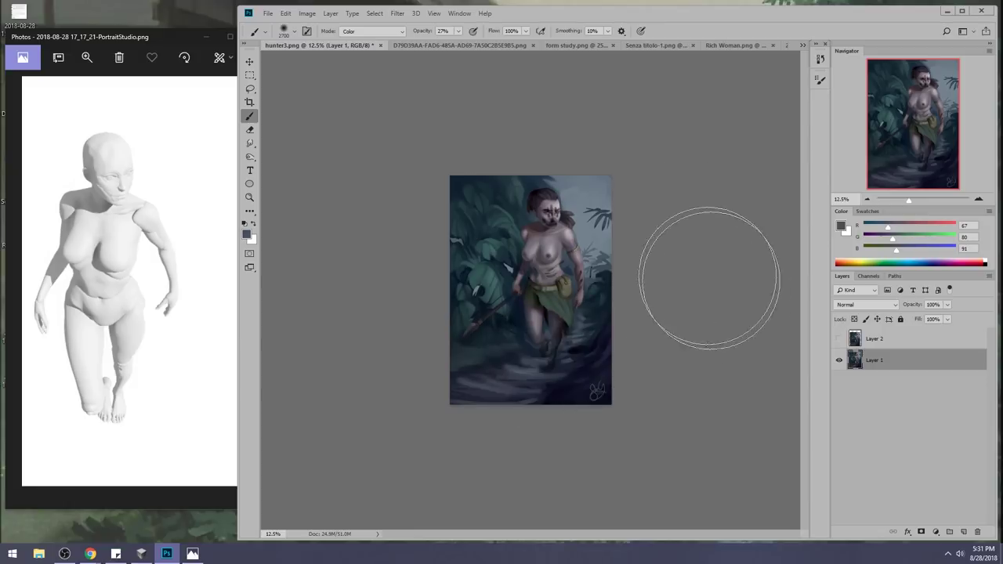
left_click(571, 206, "alt")
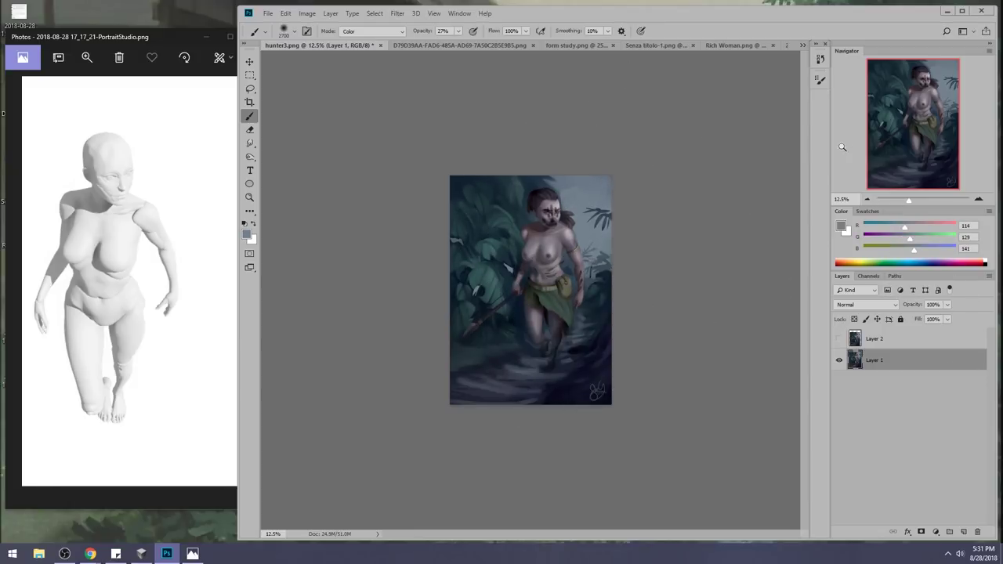
Brighten the figure's chest and face highlights with the Dodge tool at 22% exposure, settling on a 1400 px brush.
left_click(250, 157)
right_click(256, 160)
left_click(286, 179)
key("bracketright")
key("bracketright")
key("bracketright")
key("bracketright")
key("bracketright")
key("bracketright")
key("bracketright")
key("bracketright")
key("bracketright")
key("bracketright")
key("bracketright")
key("bracketright")
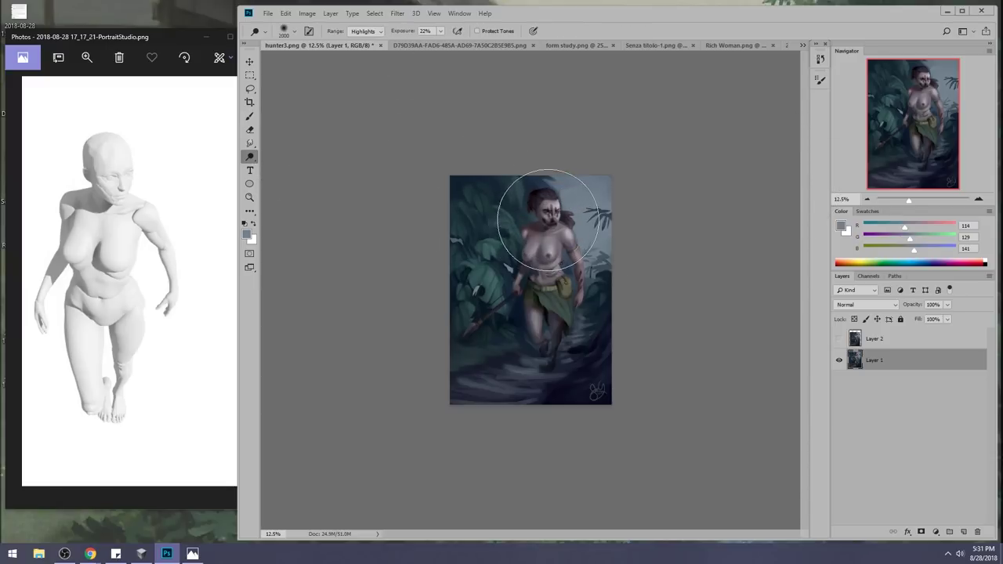
left_click(552, 243)
key("bracketleft")
key("bracketleft")
key("bracketleft")
key("bracketleft")
key("bracketleft")
key("bracketleft")
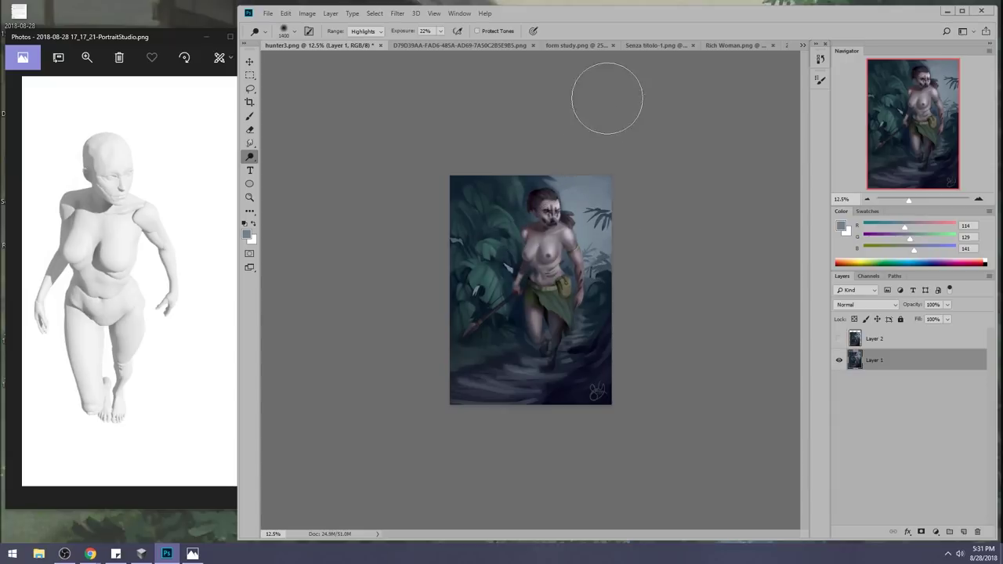
key("ctrl+z")
left_click(559, 232)
left_click(546, 197)
Lasso the chest area nearest the armband, copy it to a new layer and shift it slightly toward the armband.
key("z")
left_click_drag(510, 224, 587, 307)
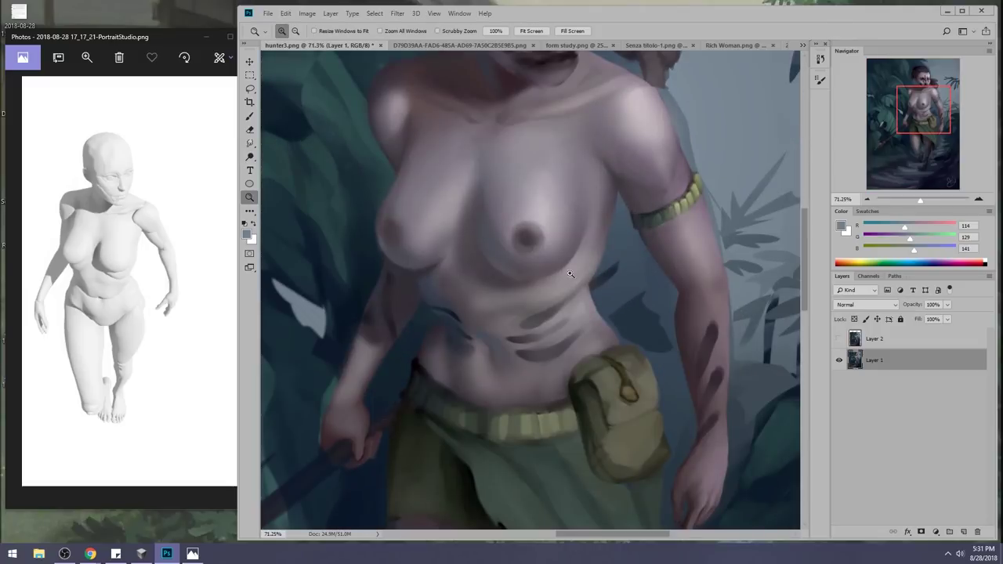
key("ctrl+0")
key("ctrl+minus")
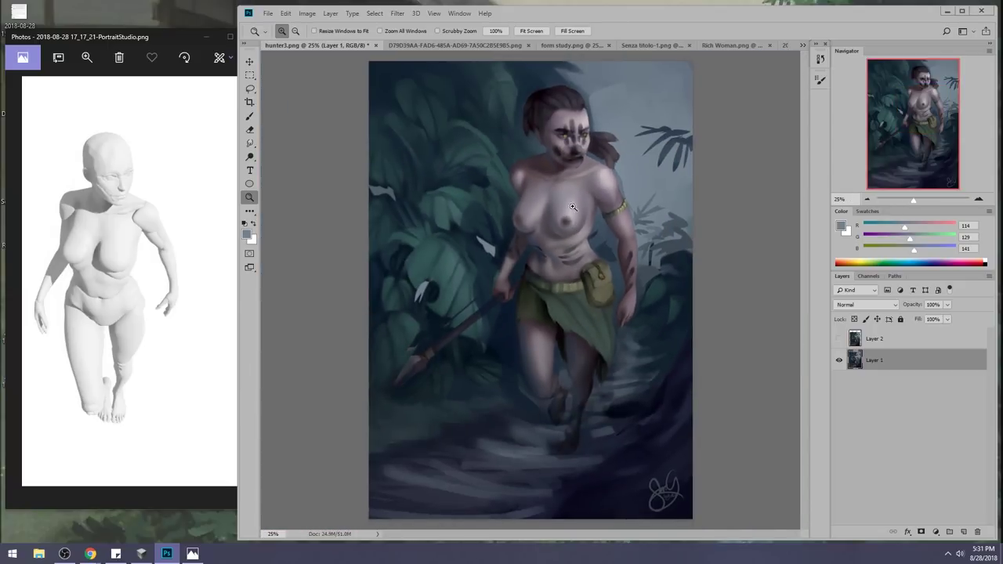
key("l")
mouse_move(584, 194)
left_mouse_down()
mouse_move(541, 215)
mouse_move(541, 235)
mouse_move(562, 245)
mouse_move(586, 235)
mouse_move(589, 191)
left_mouse_up()
key("ctrl+j")
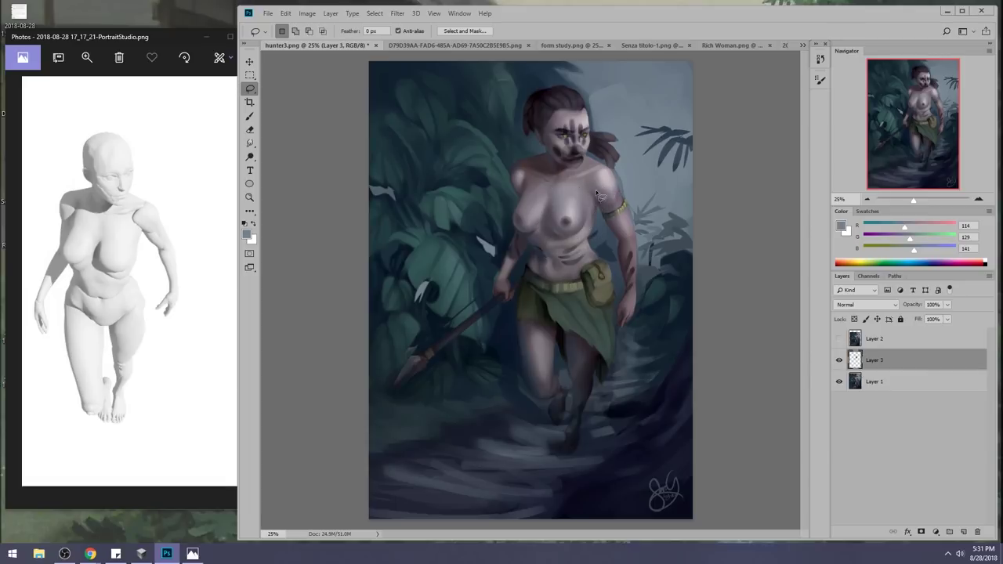
key("v")
left_click_drag(578, 235, 579, 235)
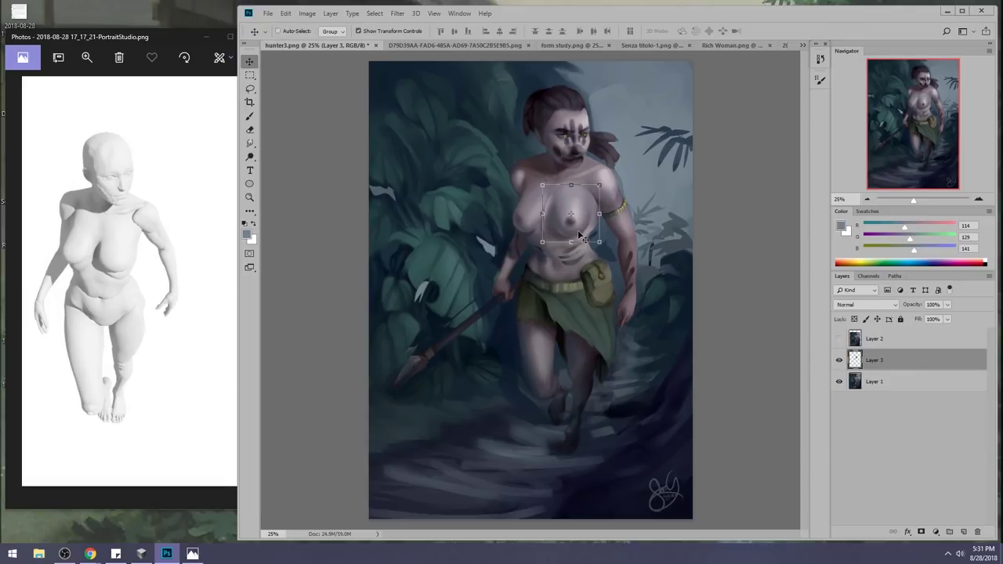
Compare the painting with and without the shifted chest layer and set the Eraser to a soft 100 px brush.
key("e")
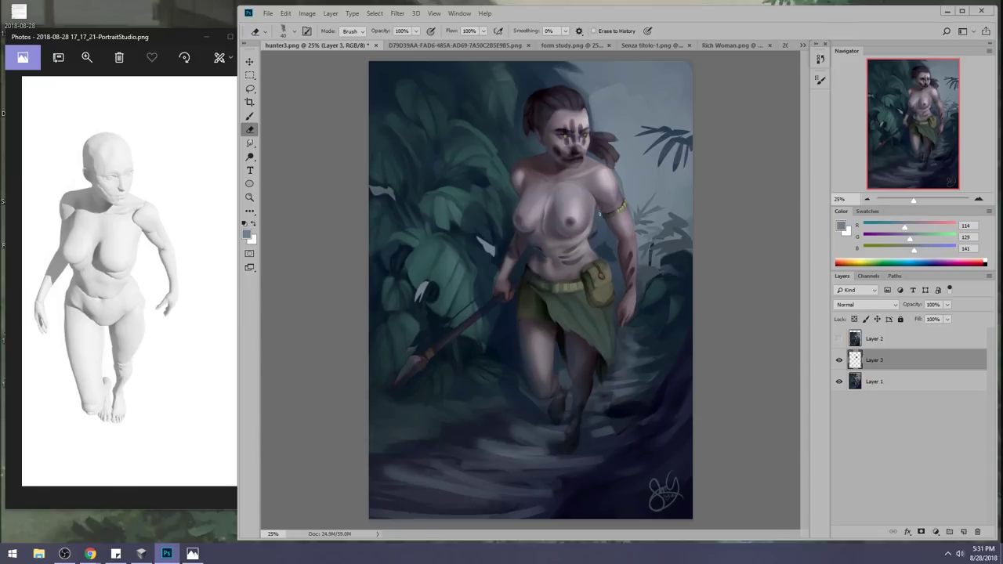
key("ctrl+minus")
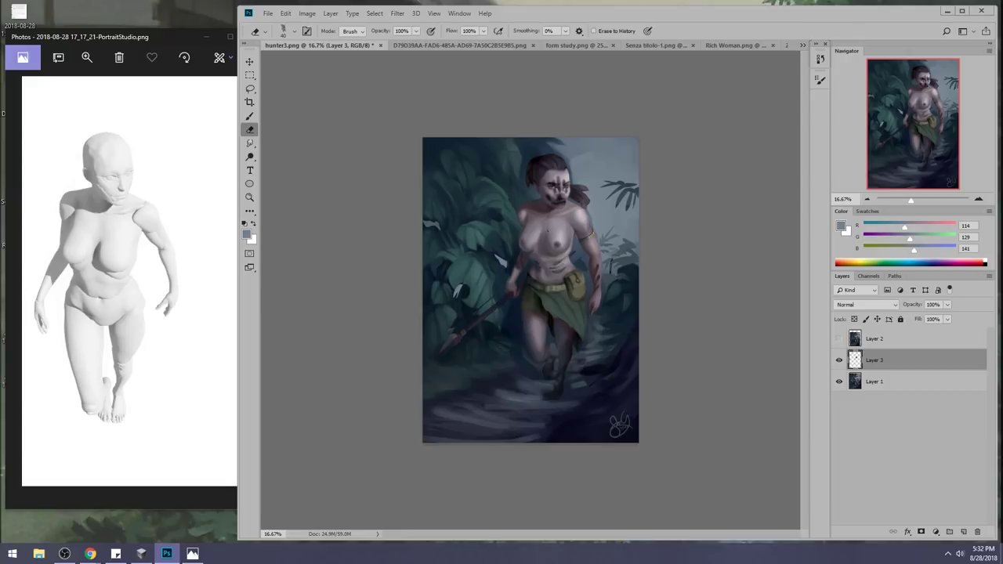
left_click(838, 361)
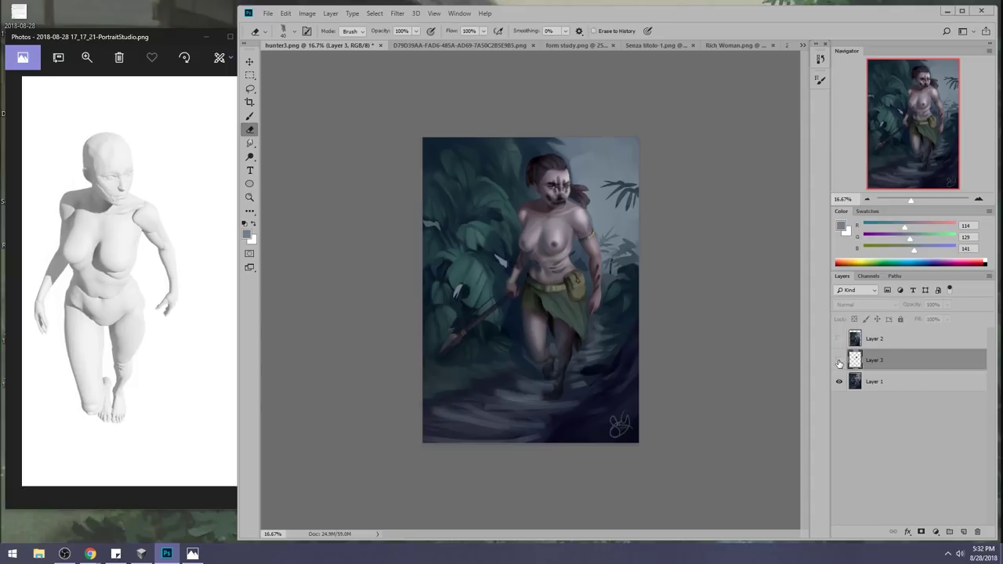
left_click(839, 361)
left_click(839, 360)
left_click(839, 360)
right_click(563, 224)
left_click(661, 411)
left_click(659, 183)
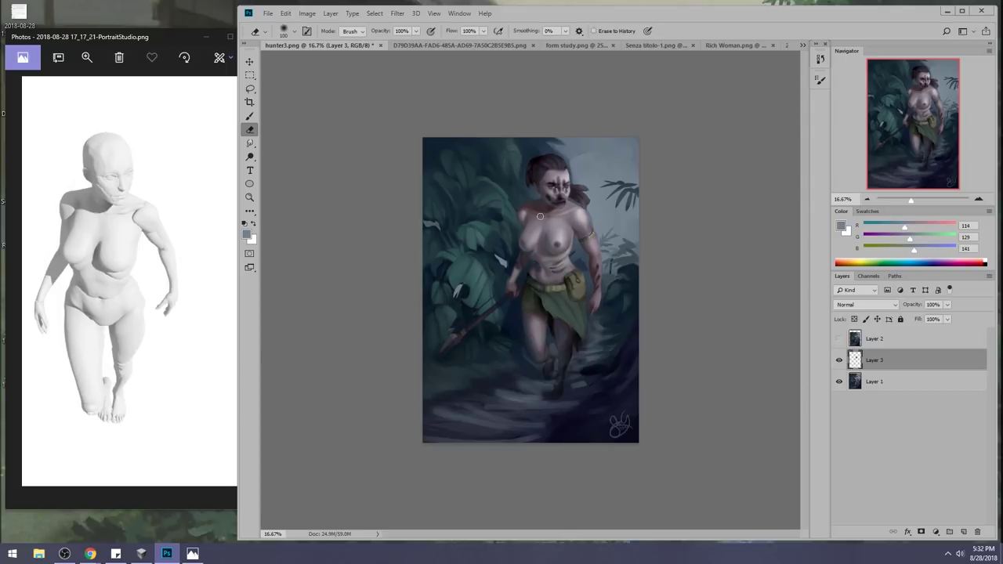
Lasso the figure's upper body with the surrounding background and merge Layer 3 down into Layer 1.
key("b")
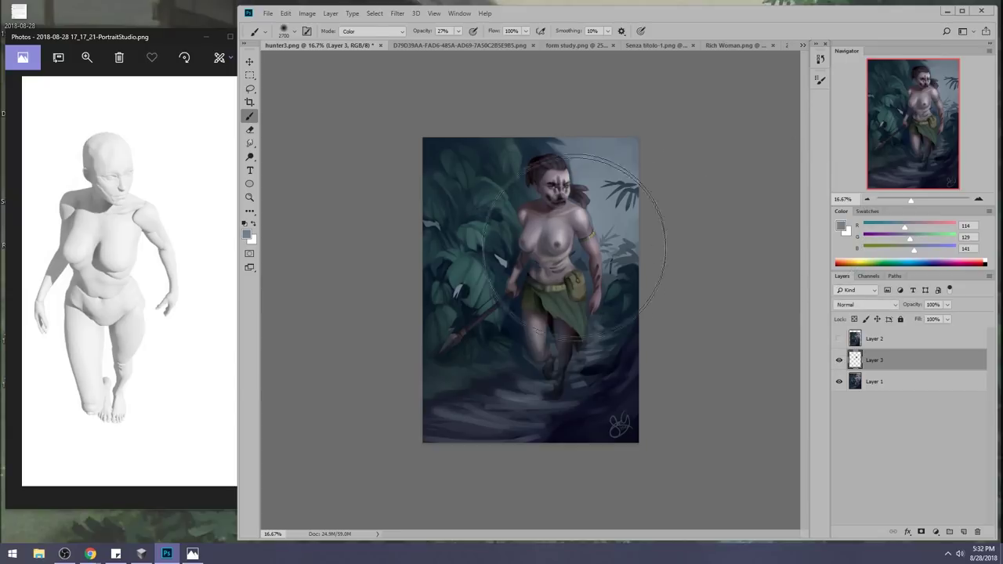
key("l")
mouse_move(610, 315)
left_mouse_down()
mouse_move(589, 320)
mouse_move(584, 265)
mouse_move(572, 257)
mouse_move(527, 280)
mouse_move(522, 309)
mouse_move(439, 244)
mouse_move(665, 278)
left_mouse_up()
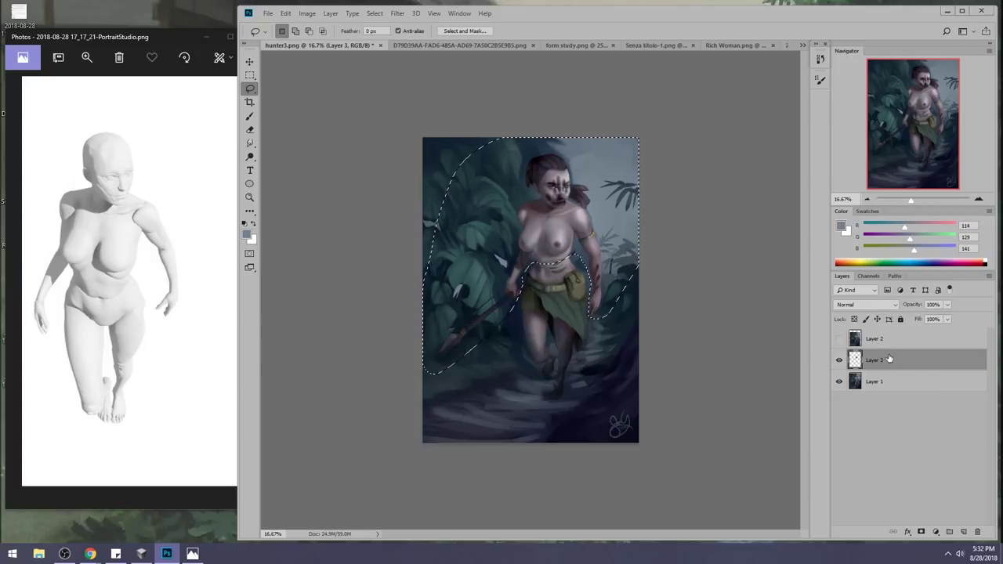
right_click(887, 360)
left_click(768, 410)
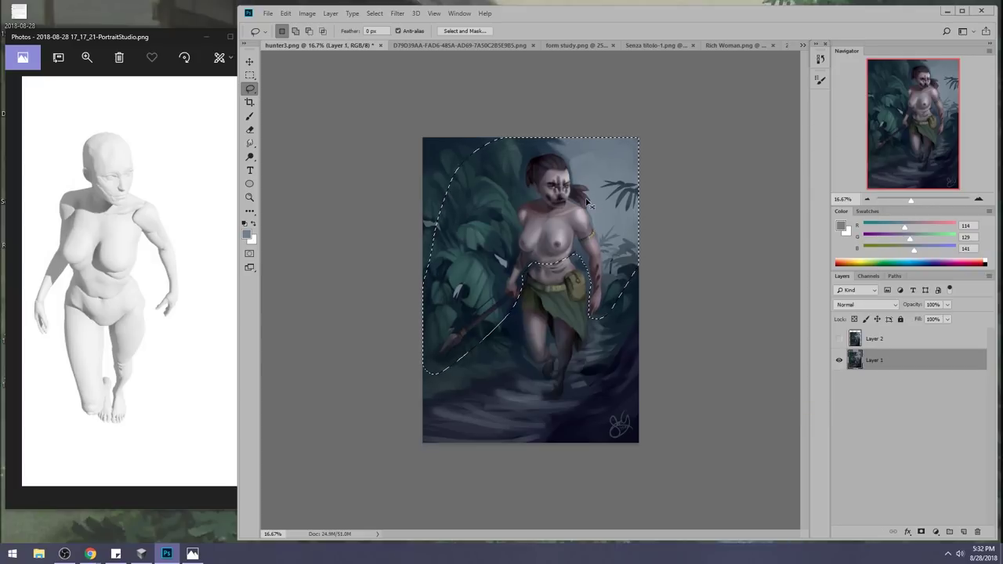
Copy the lassoed upper body and background to a new layer and nudge the copy down.
key("ctrl+j")
key("v")
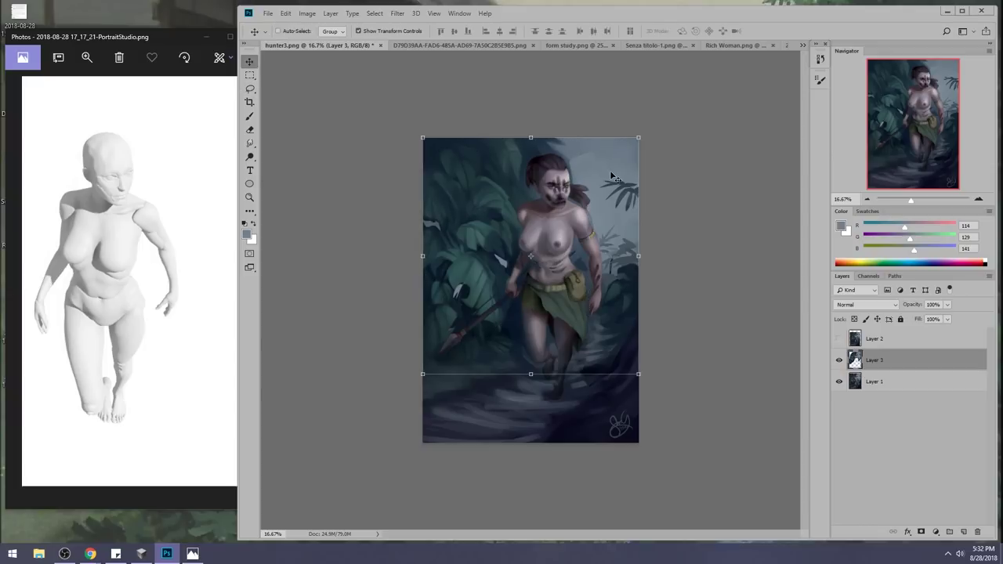
key("shift+Down")
key("shift+Down")
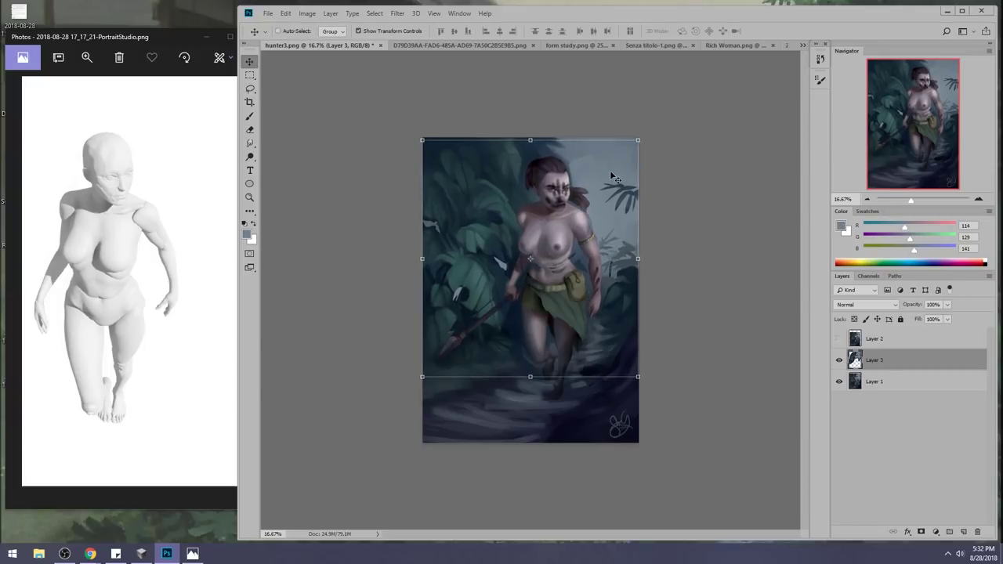
Compare the painting with and without the nudged upper-body copy and delete that layer.
key("e")
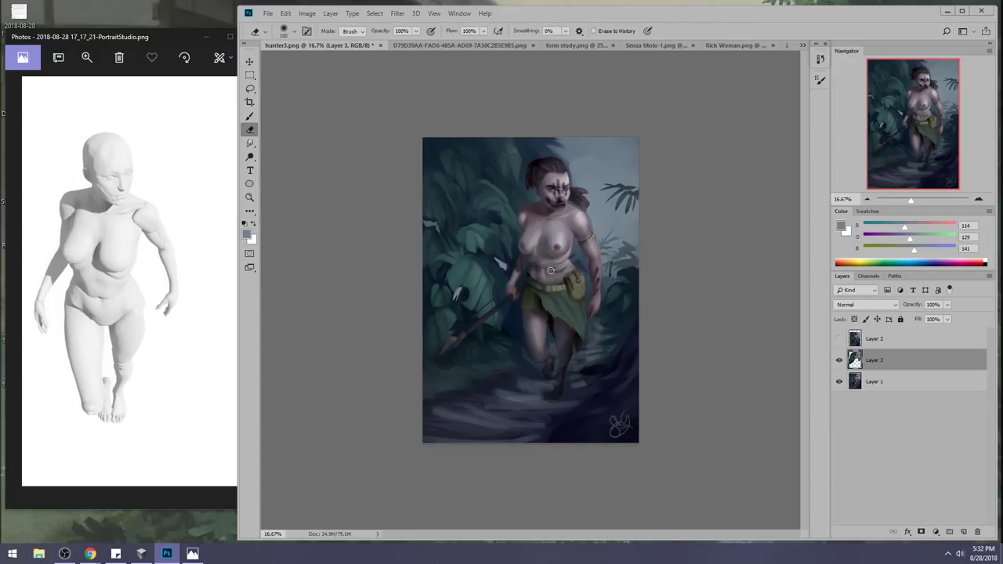
left_click(839, 360)
left_click(839, 360)
left_click(978, 531)
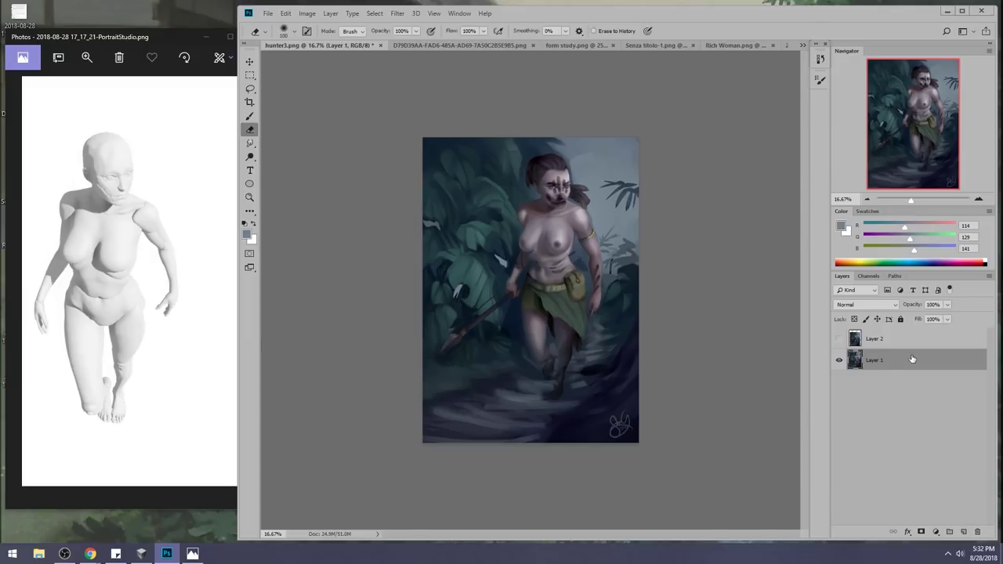
Undo the eraser stroke above the head and sample the sky's blue-grey for the Color-mode brush.
left_click_drag(550, 149, 543, 139)
key("ctrl+z")
key("b")
left_click(608, 220, "alt")
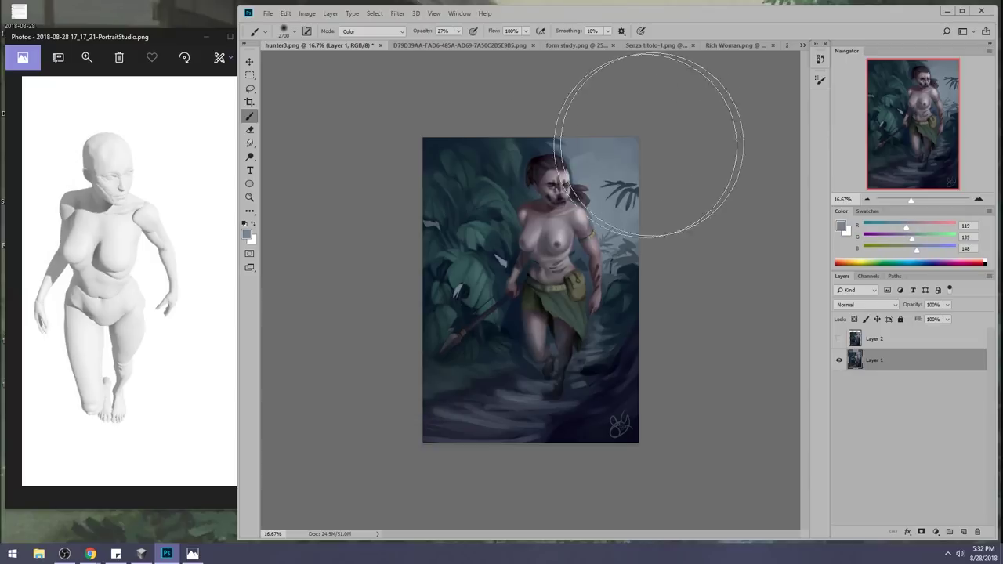
Try brightening the distant foliage beside the figure's arm with the Dodge tool set to highlights.
left_click(251, 157)
left_click(273, 156)
left_click(254, 157)
left_click_drag(282, 169, 293, 176)
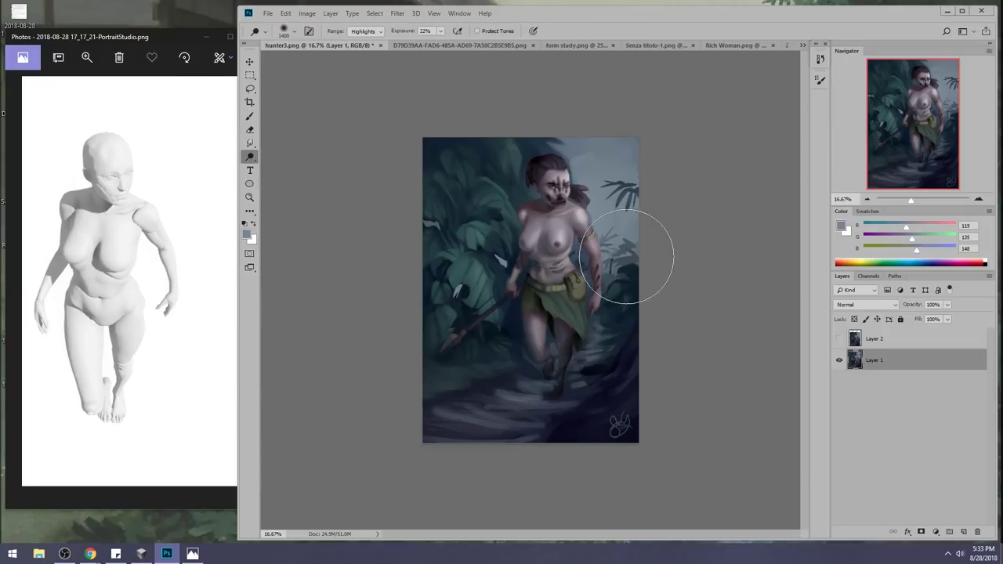
left_click(612, 233)
key("ctrl+z")
Lighten the distant foliage beside the arm with the Dodge tool set to midtones, 50% exposure and an 1100 px brush.
left_click(364, 32)
left_click(362, 47)
left_click_drag(441, 30, 454, 43)
left_click(328, 104)
key("bracketleft")
key("bracketleft")
key("bracketleft")
key("bracketleft")
key("bracketleft")
key("bracketleft")
key("bracketleft")
left_click_drag(608, 227, 618, 242)
key("bracketright")
key("bracketright")
key("bracketright")
key("bracketright")
key("ctrl+z")
left_click(616, 220)
Try lightening the ground around the feet and the large foliage behind the spear with the midtone Dodge tool.
left_click_drag(598, 344, 447, 403)
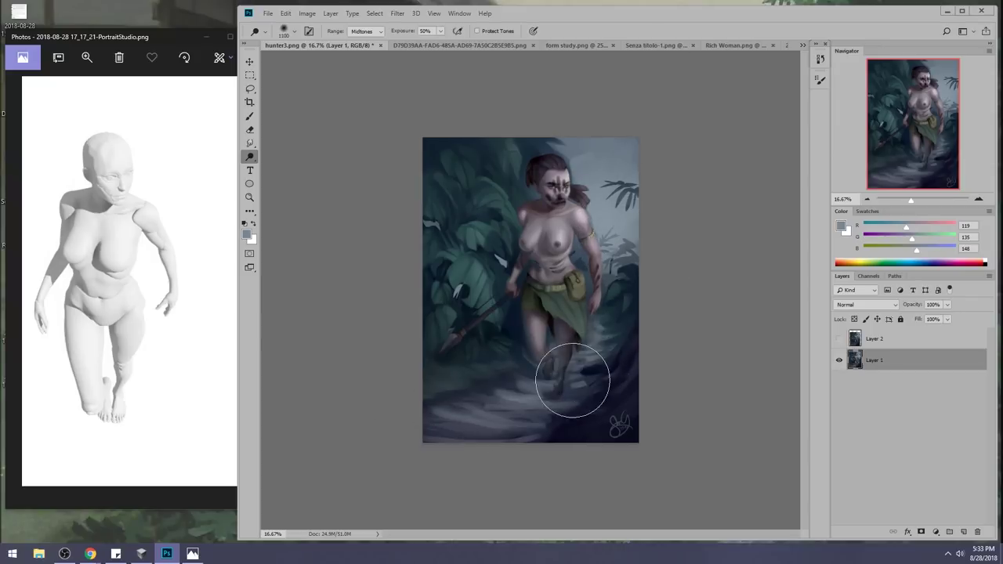
key("ctrl+z")
left_click(582, 351)
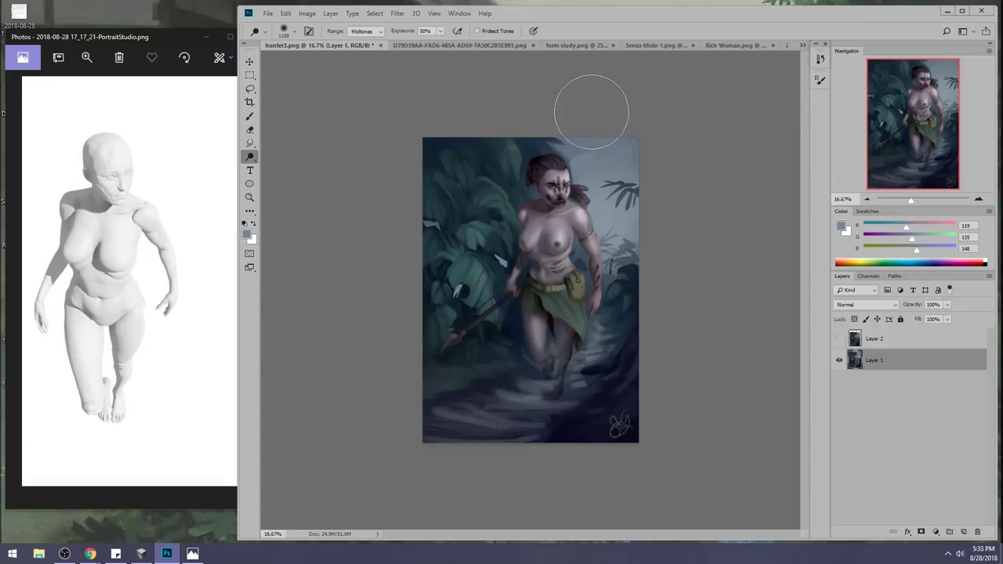
left_click_drag(558, 127, 443, 253)
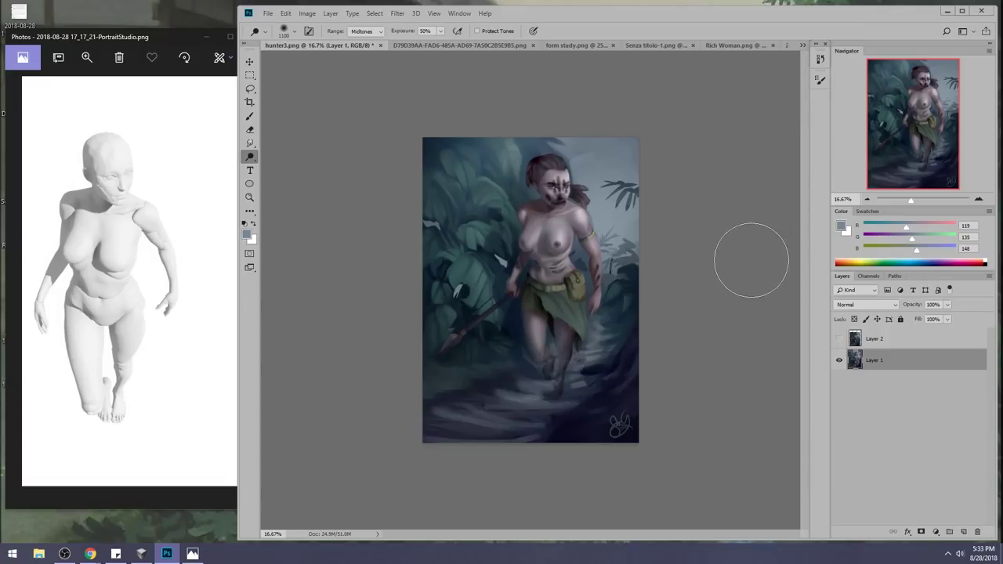
key("ctrl+alt+z")
key("ctrl+alt+z")
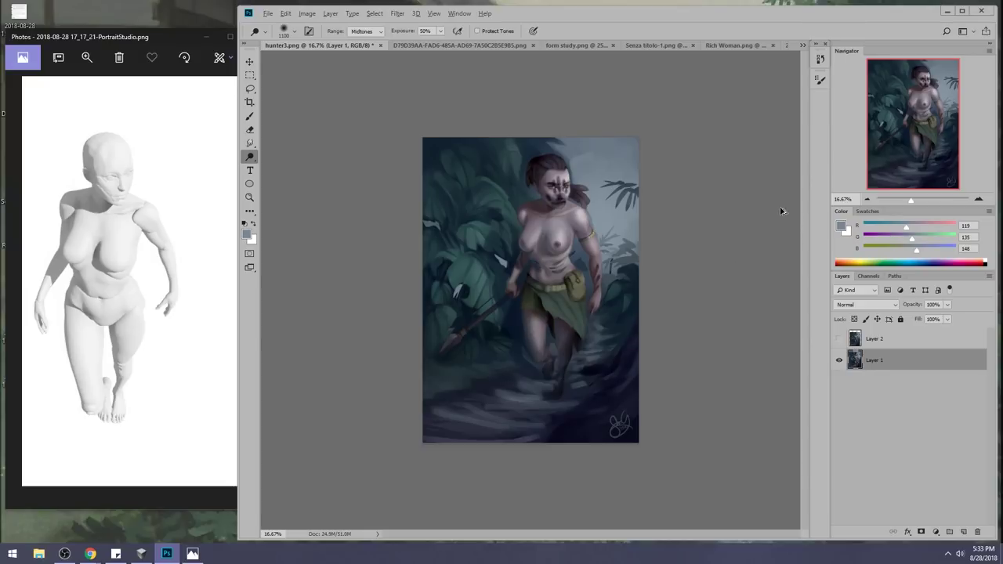
Flatten and copy the whole painting, restore the opened state of hunter3.png in the history, and paste the copy as a new layer.
right_click(890, 367)
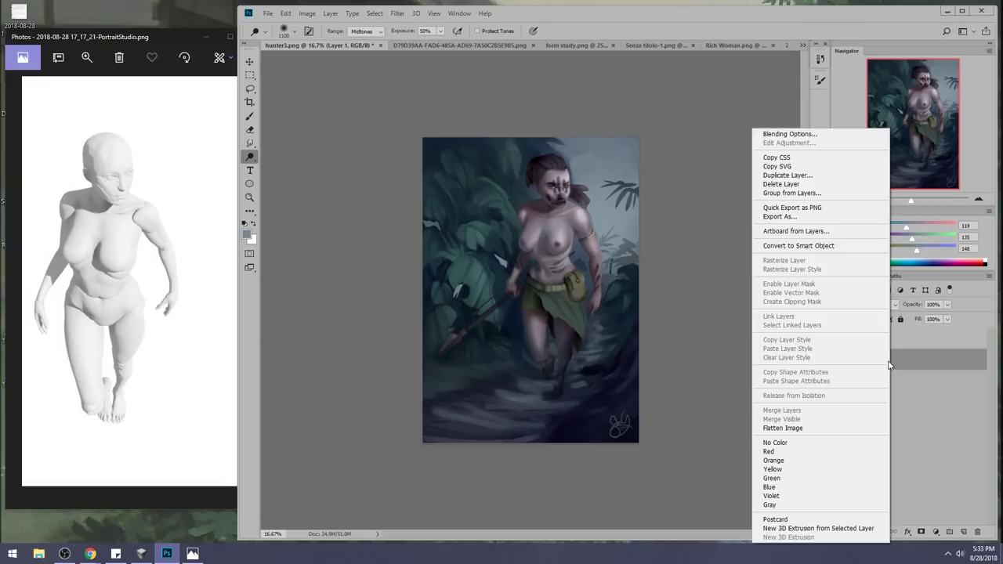
left_click(792, 428)
left_click(568, 210)
key("ctrl+a")
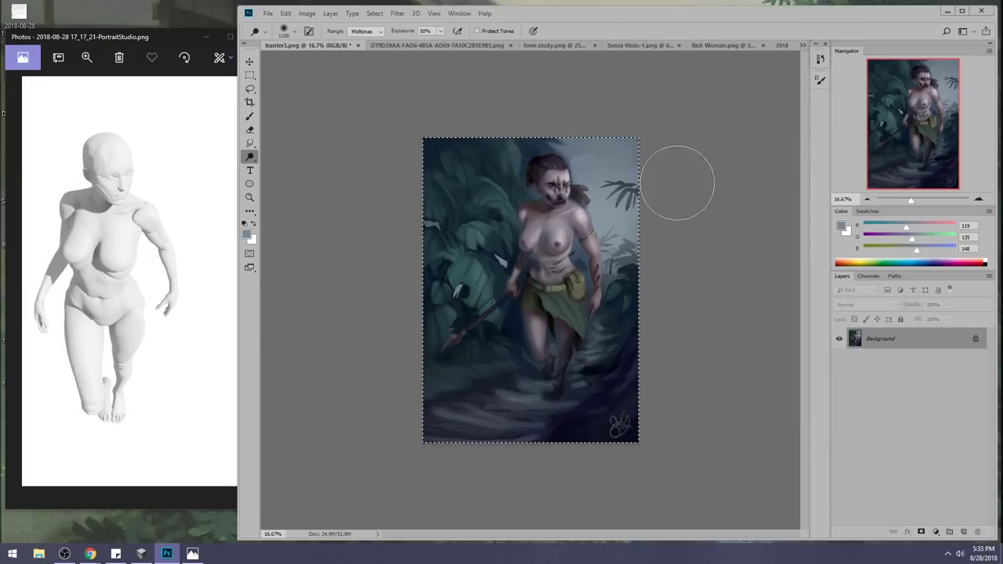
left_click(819, 59)
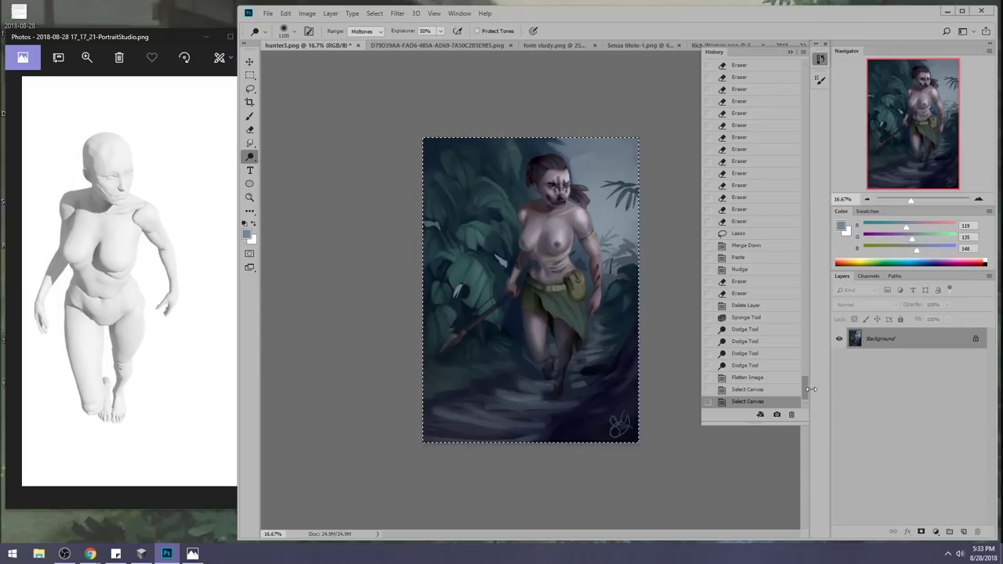
left_click_drag(803, 387, 803, 75)
left_click(774, 69)
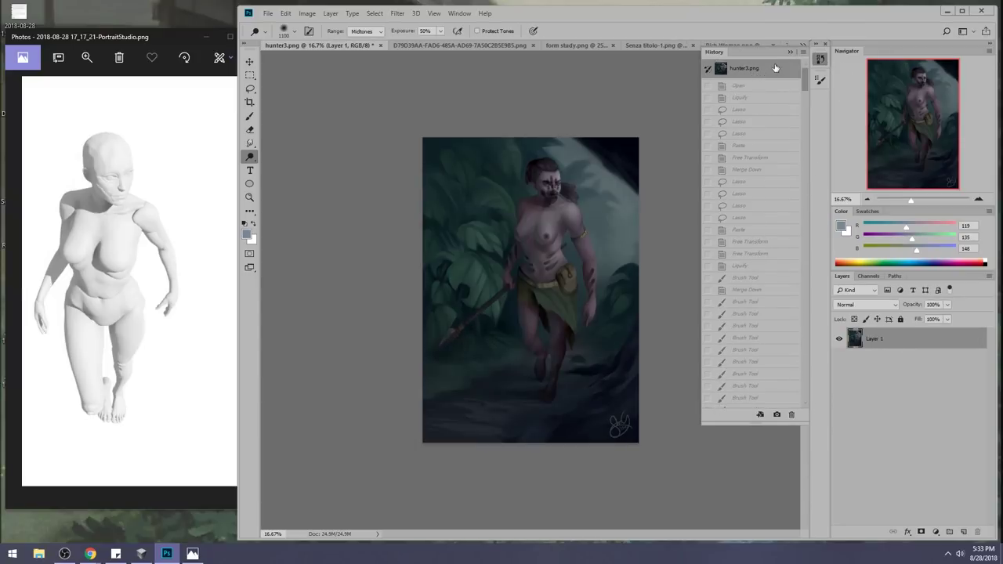
left_click(790, 53)
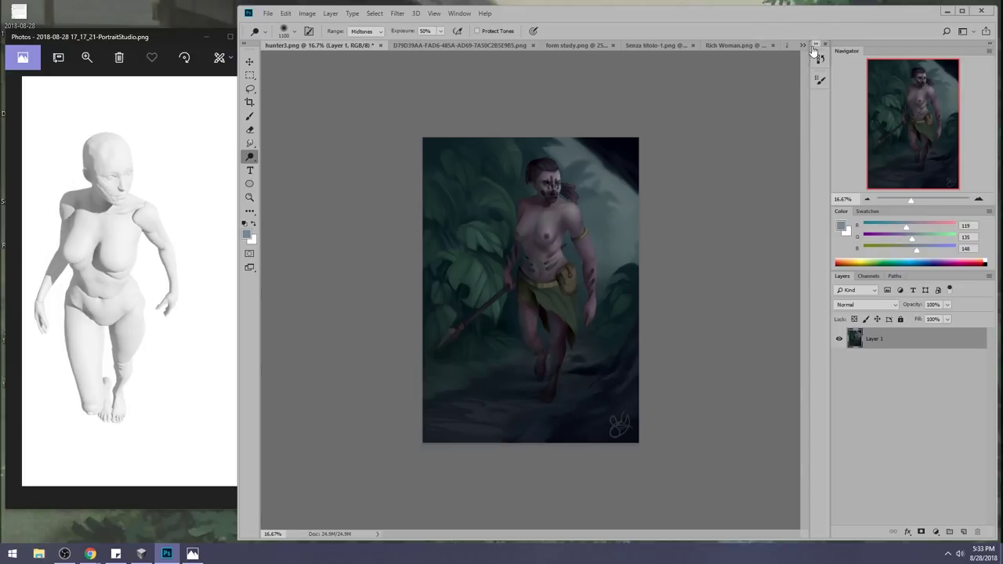
left_click_drag(818, 55, 818, 71)
key("ctrl+v")
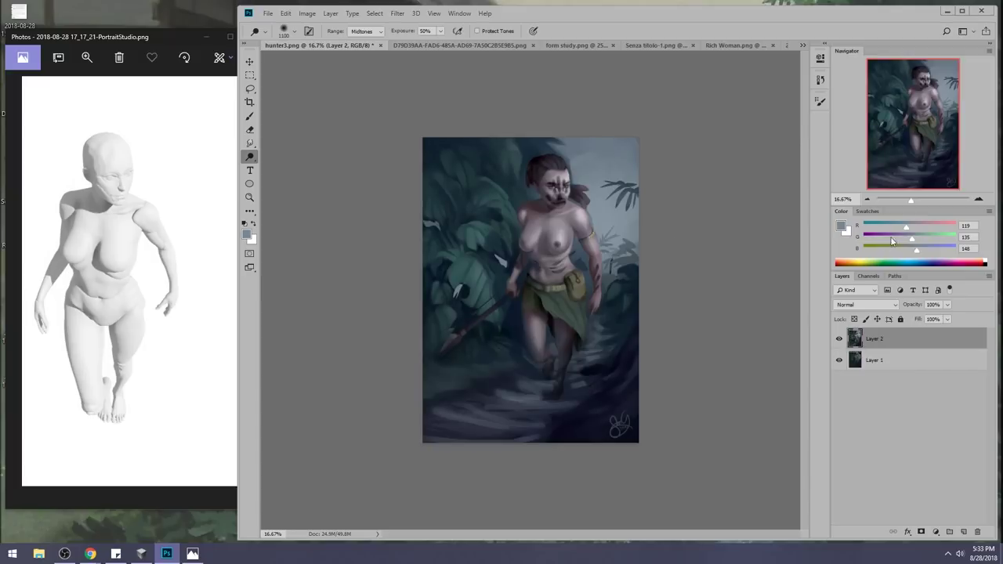
Compare the repainted version with the original by hiding and showing Layer 2.
left_click(838, 338)
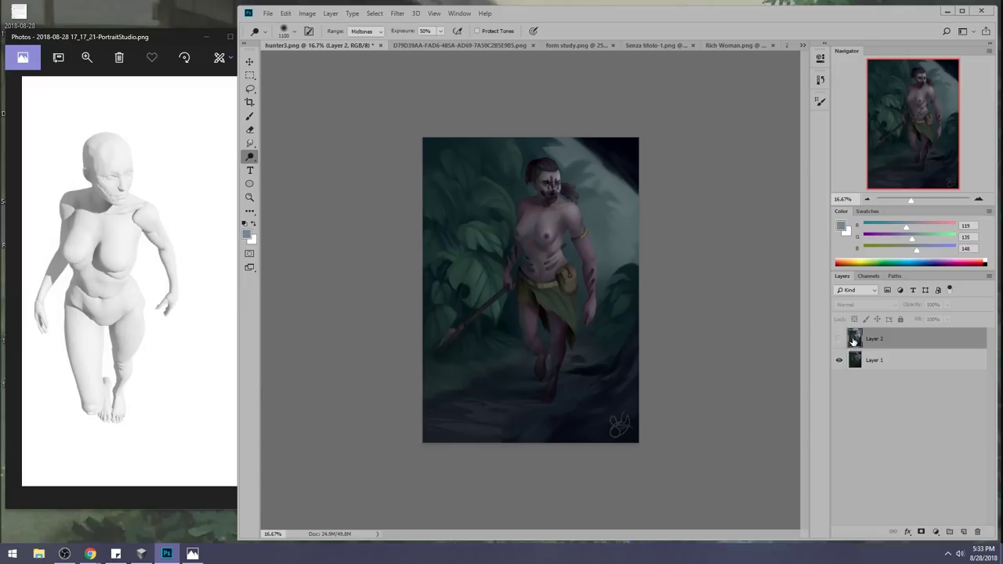
key("ctrl+plus")
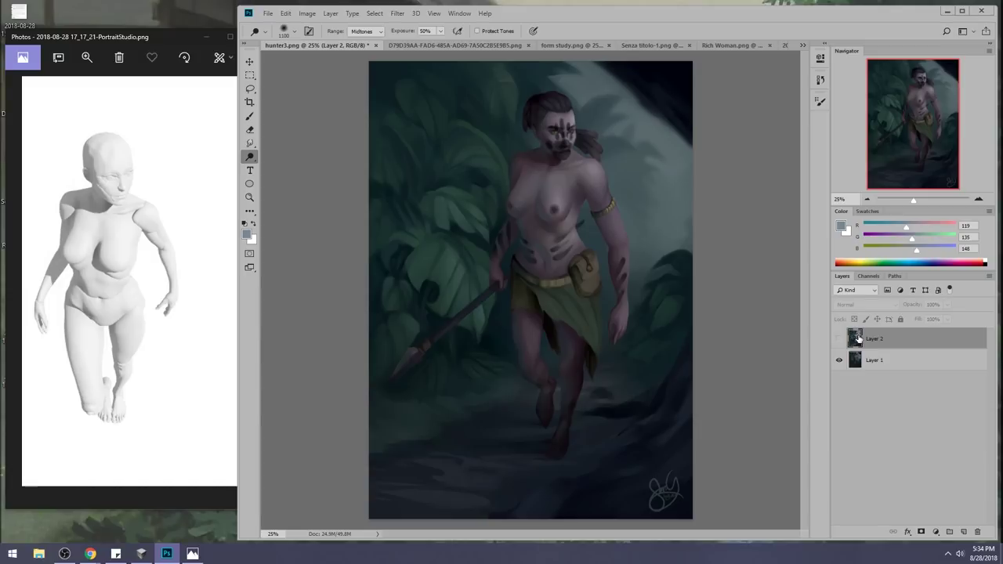
left_click(839, 340)
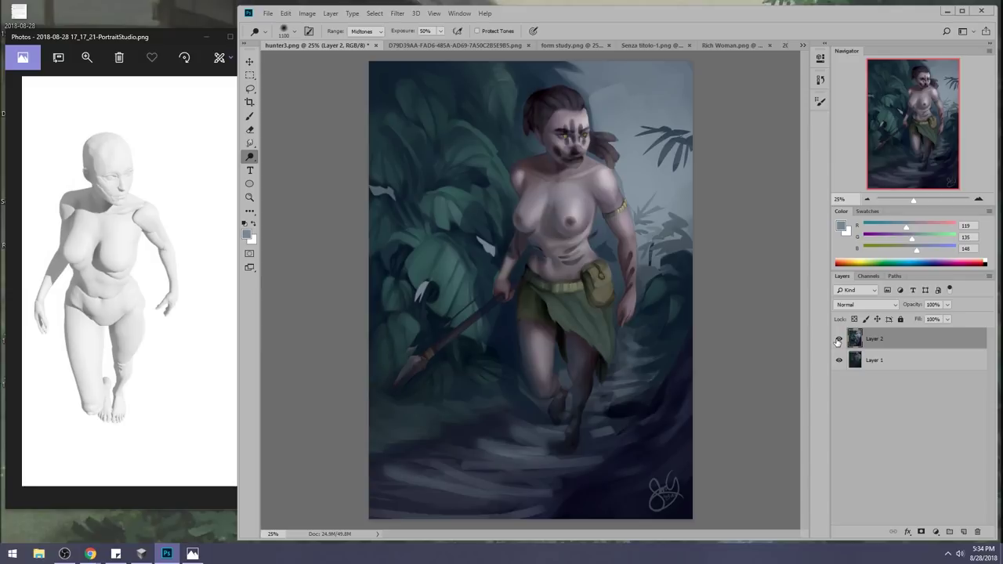
Lasso the figure's arm beside the pouch, shorten it to about 82.6% height with Free Transform, and deselect it.
key("l")
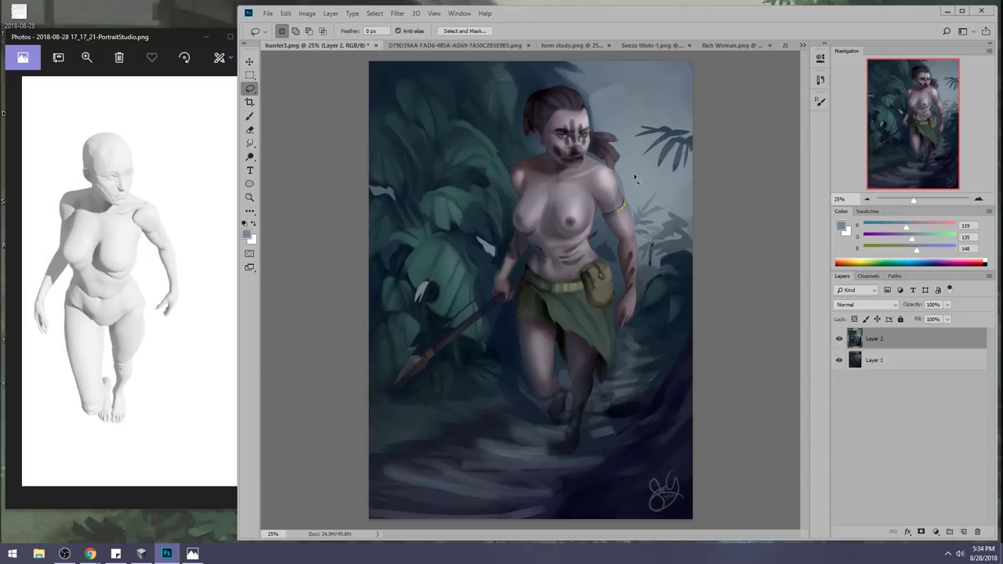
mouse_move(594, 192)
left_mouse_down()
mouse_move(621, 305)
mouse_move(668, 227)
left_mouse_up()
key("ctrl+t")
mouse_move(631, 345)
left_mouse_down()
mouse_move(639, 294)
mouse_move(650, 292)
mouse_move(666, 313)
left_mouse_up()
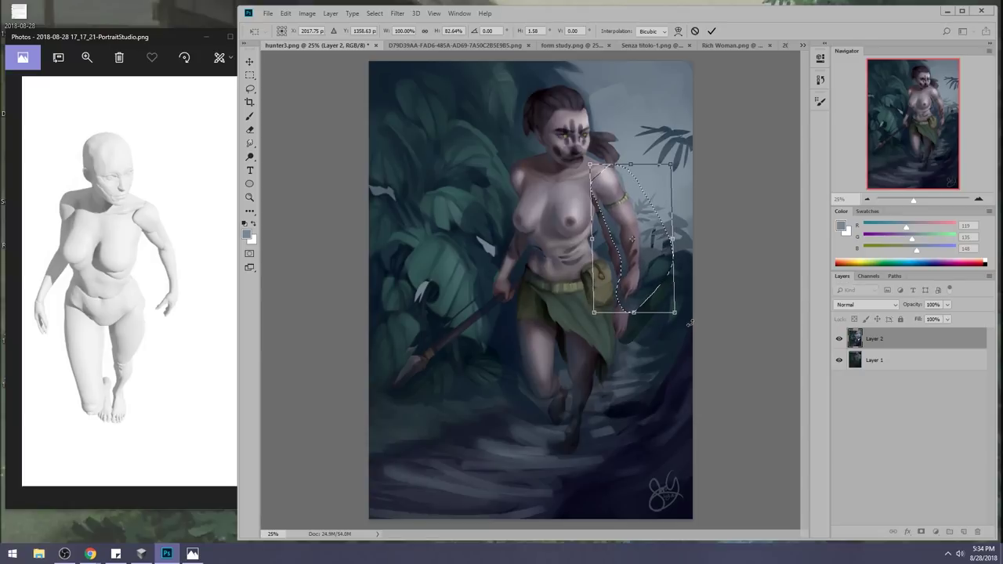
key("Return")
key("b")
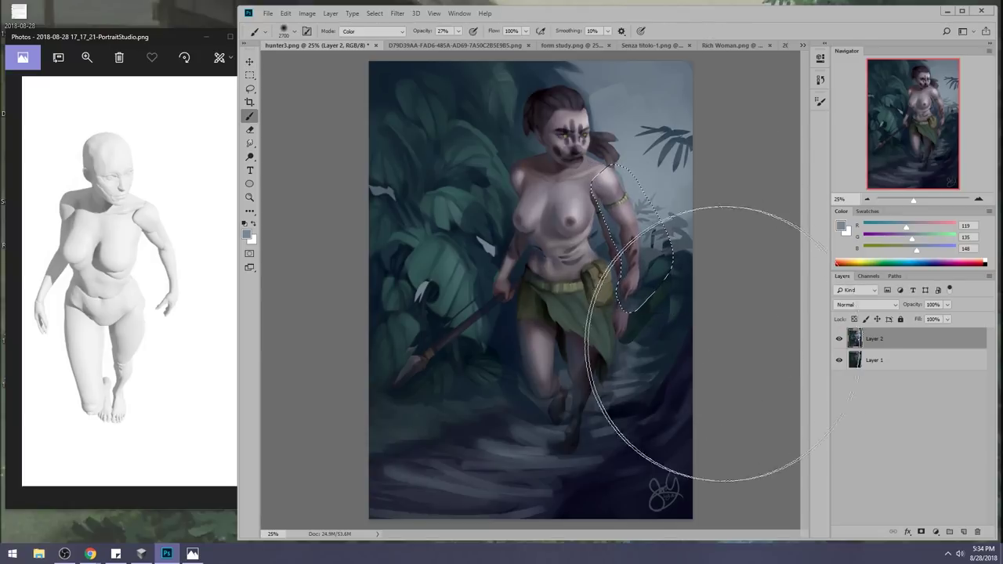
key("m")
right_click(596, 263)
left_click(619, 268)
key("b")
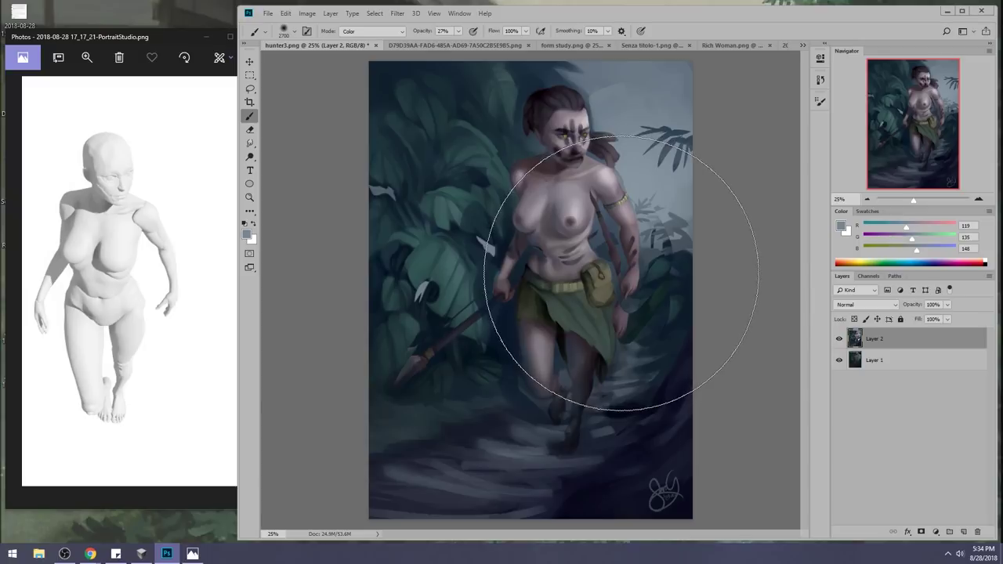
Paint out the leftover hand below the shortened arm with a sampled dark blue-grey, using an 80 px brush in Normal mode at 100% opacity.
right_click(624, 269)
left_click(725, 476)
left_click(721, 216)
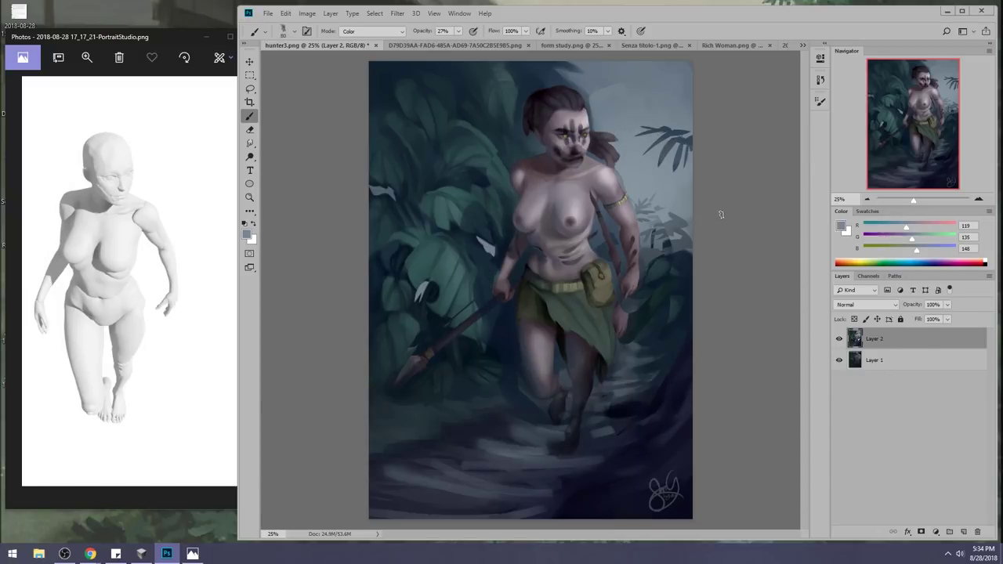
left_click(890, 370)
left_click(886, 345)
left_click(641, 299, "alt")
left_click(372, 31)
left_click(356, 38)
mouse_move(459, 33)
left_mouse_down()
mouse_move(462, 44)
mouse_move(502, 45)
left_mouse_up()
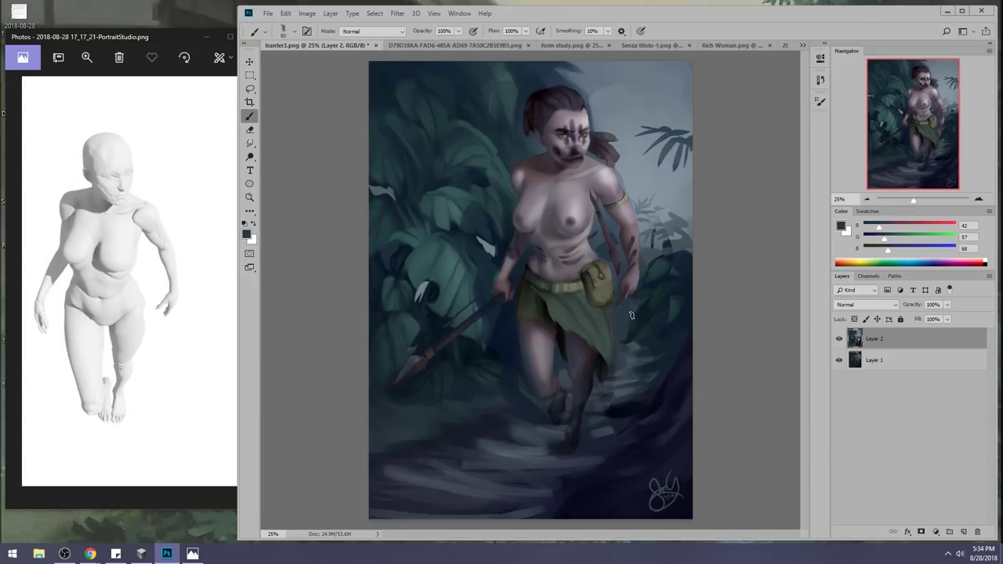
Repaint the gap between the shortened arm and the torso with sampled background and skin colours, cleaning up the armpit edge.
left_click(613, 226, "alt")
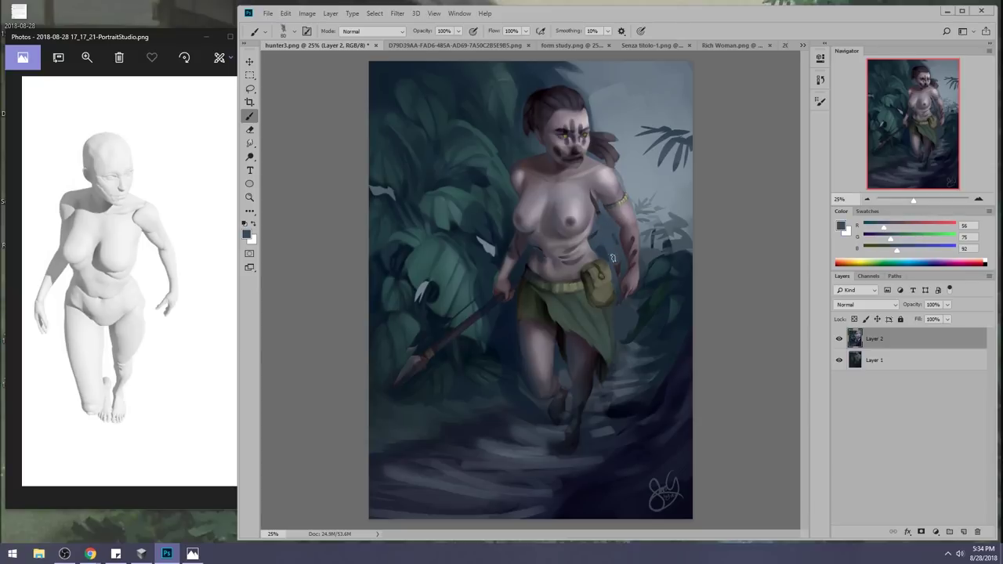
left_click(587, 190, "alt")
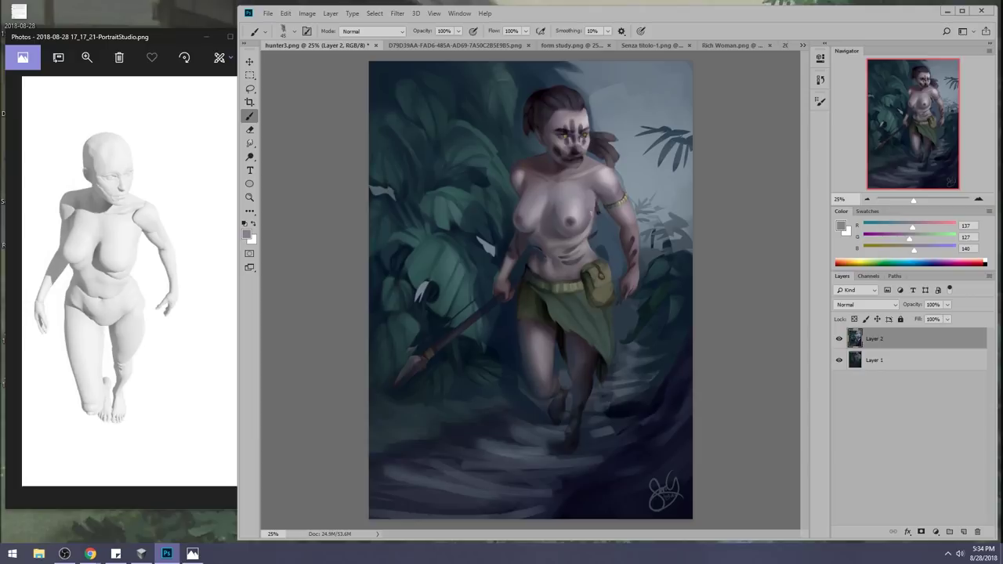
left_click(599, 219, "alt")
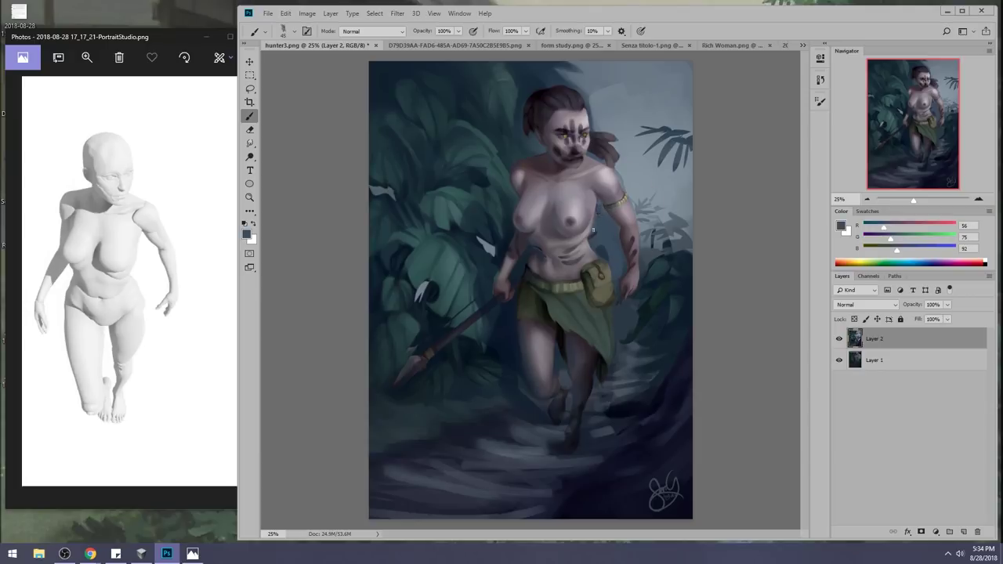
left_click(599, 203, "alt")
left_click(590, 188, "alt")
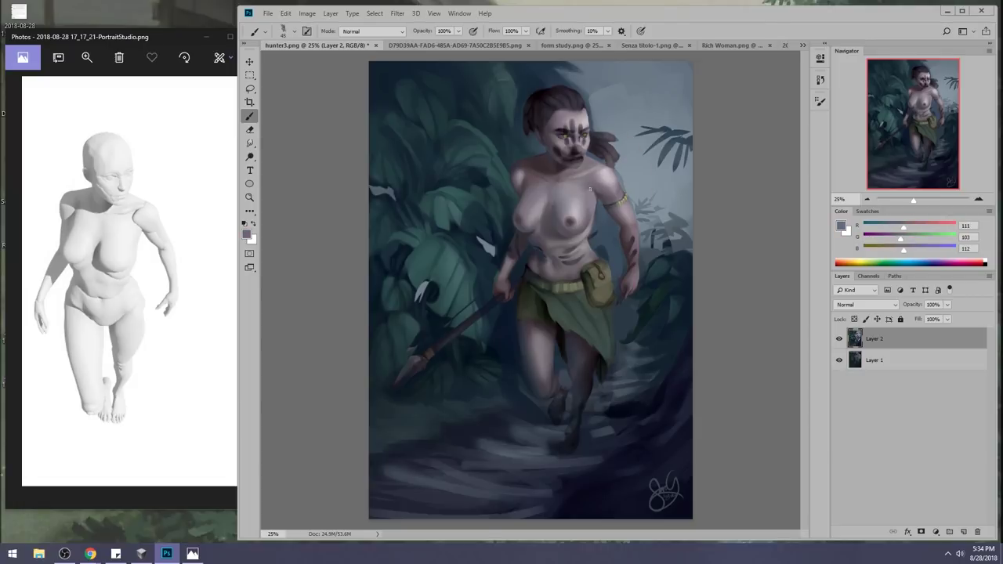
left_click(601, 197, "alt")
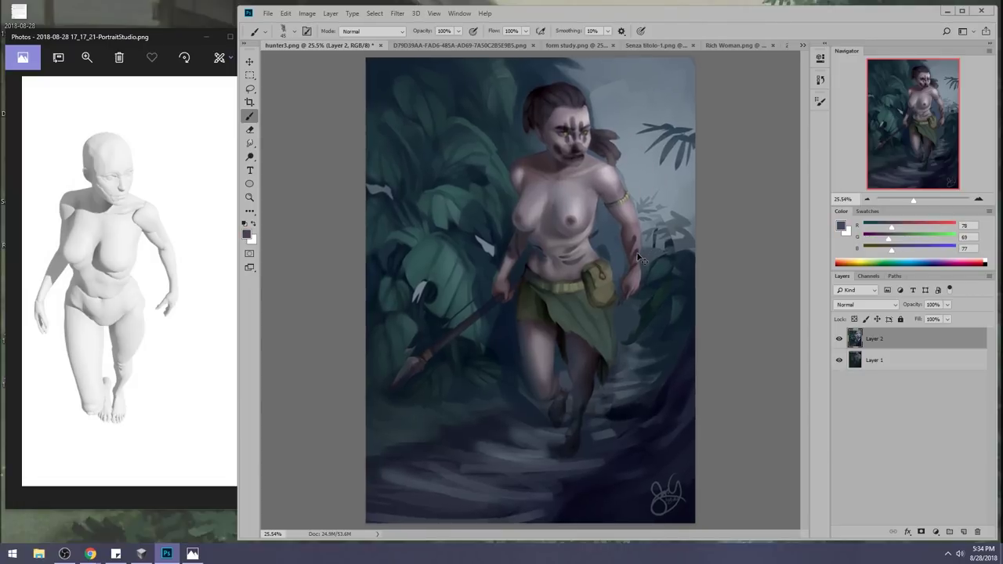
Compare the edited figure with the original layer and with the history states from before the arm was shortened.
key("ctrl+minus")
left_click(839, 339)
left_click(839, 340)
left_click(838, 340)
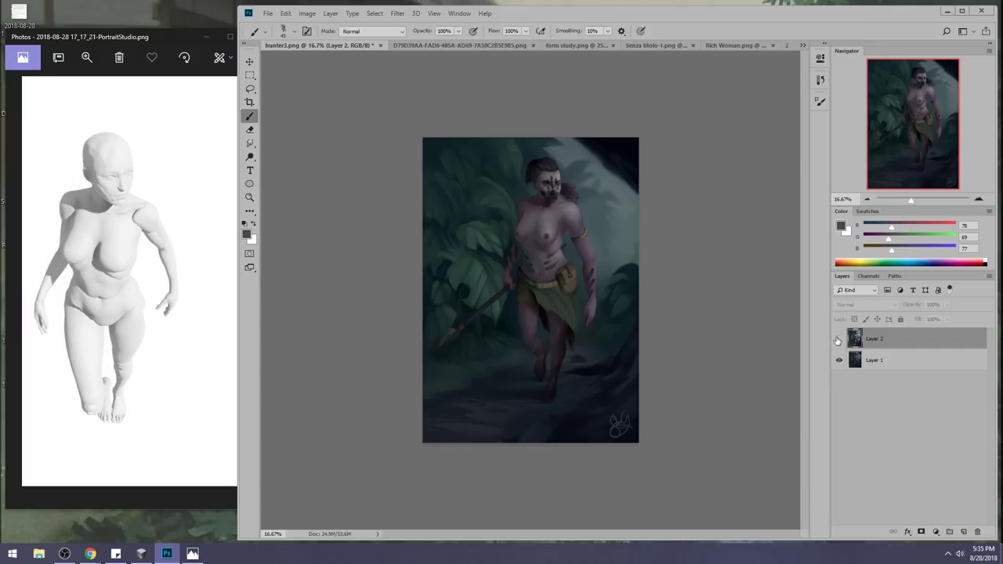
left_click(838, 340)
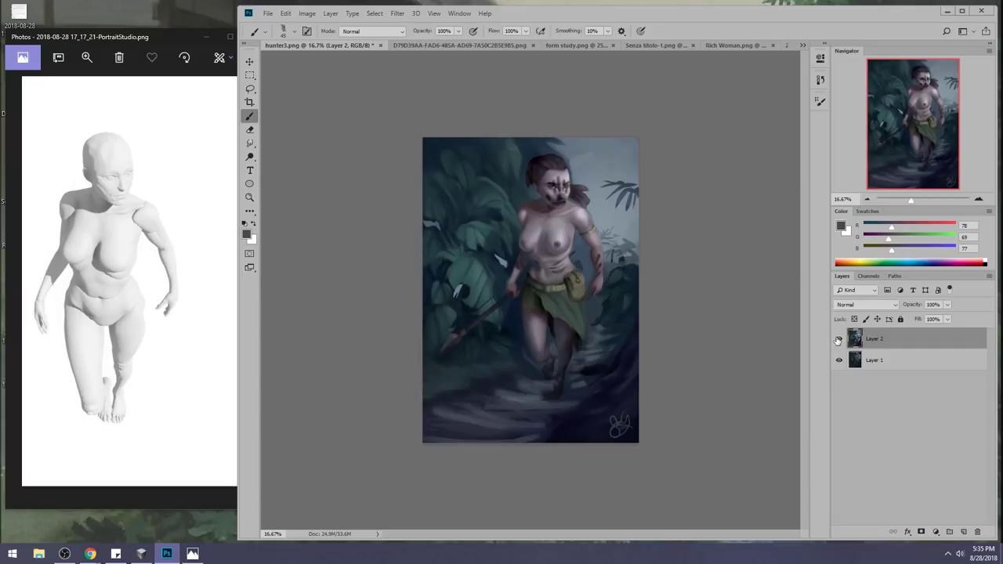
left_click(820, 81)
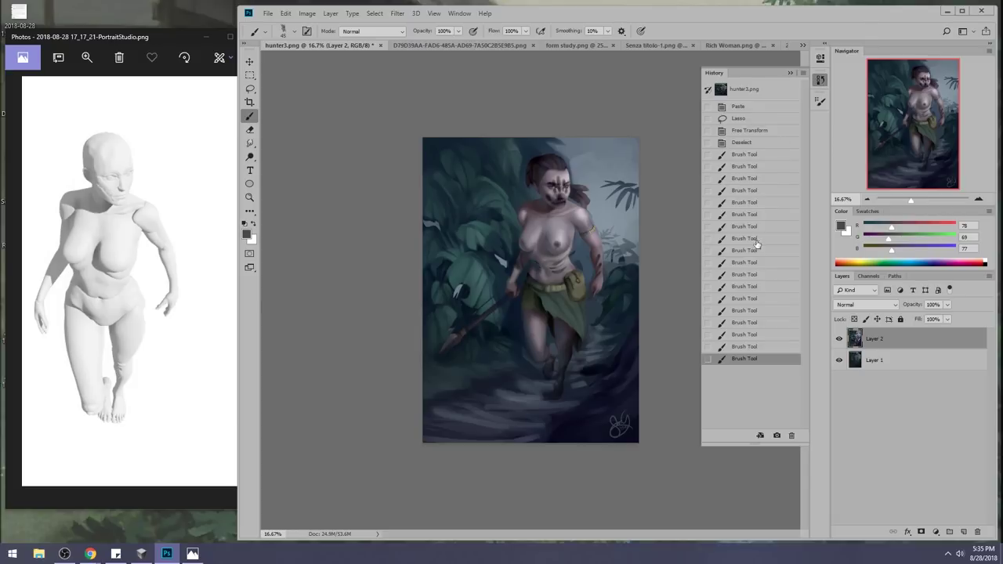
left_click(742, 142)
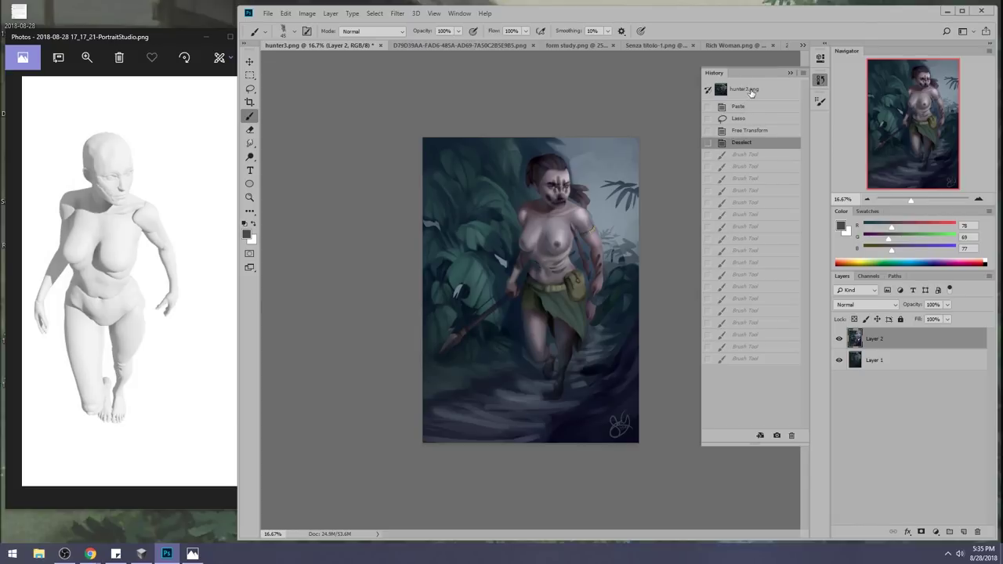
left_click(742, 107)
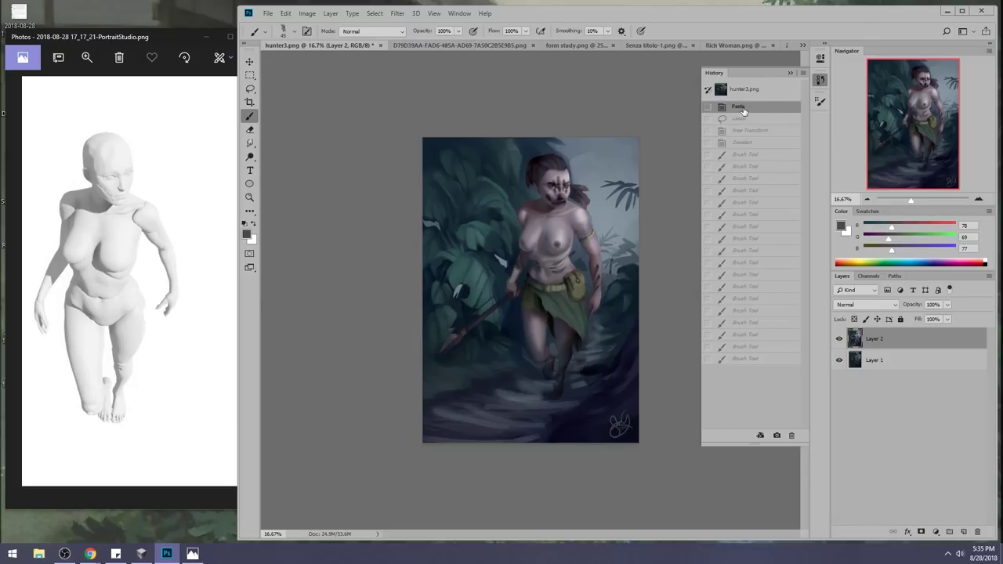
left_click(740, 359)
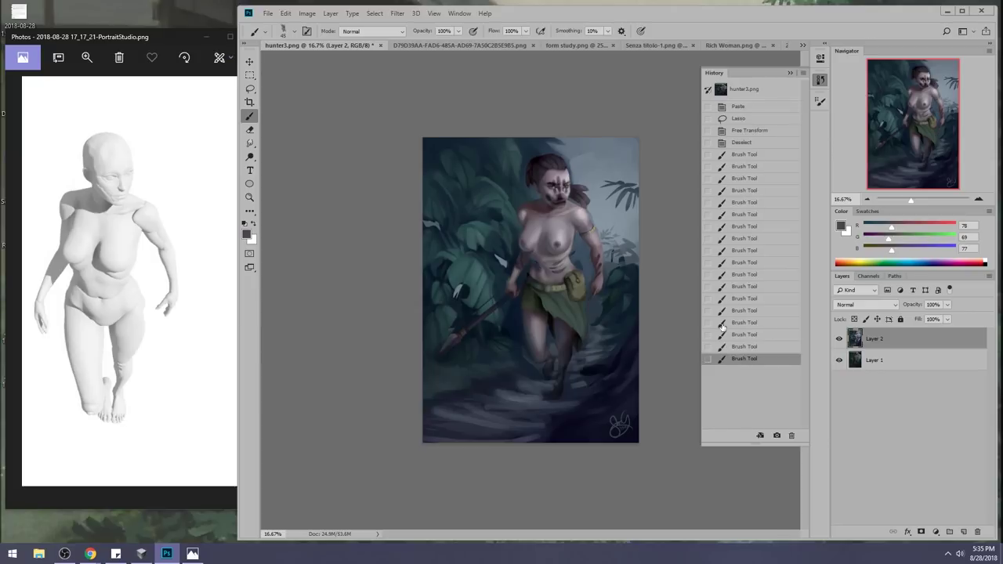
left_click(789, 72)
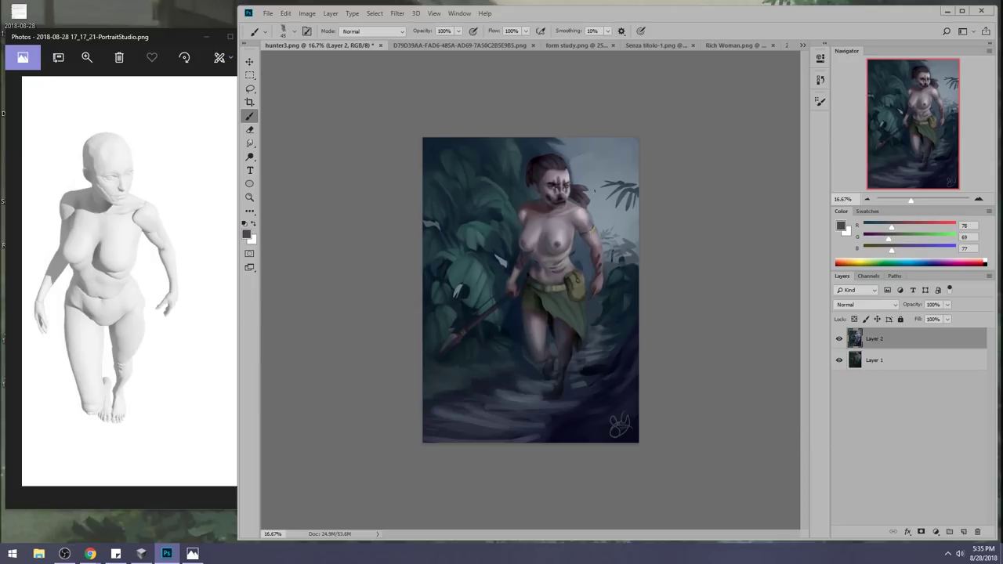
Try painting over the distant foliage beside the arm with a 200 px brush in the sky's sampled blue-grey.
left_click(626, 237, "alt")
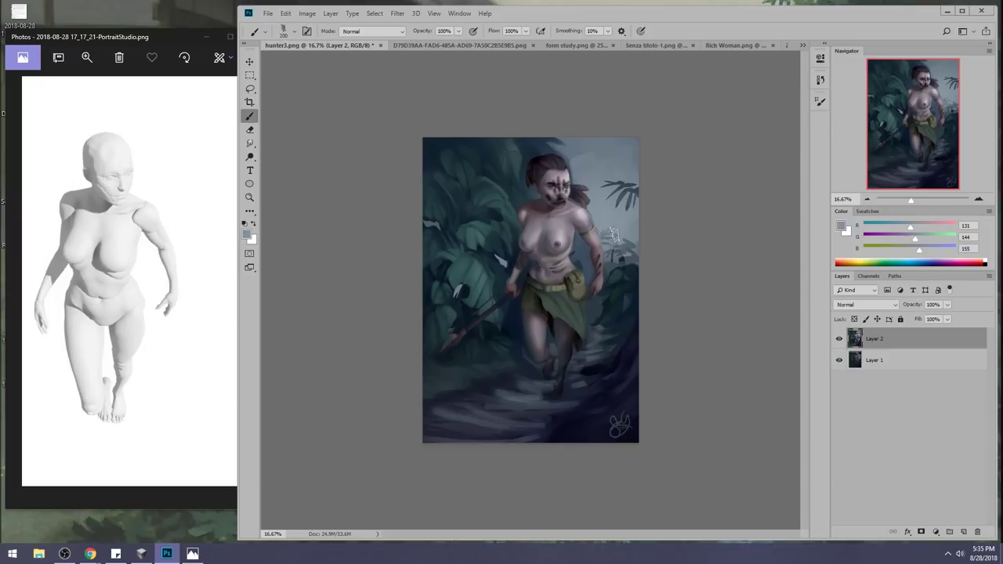
key("e")
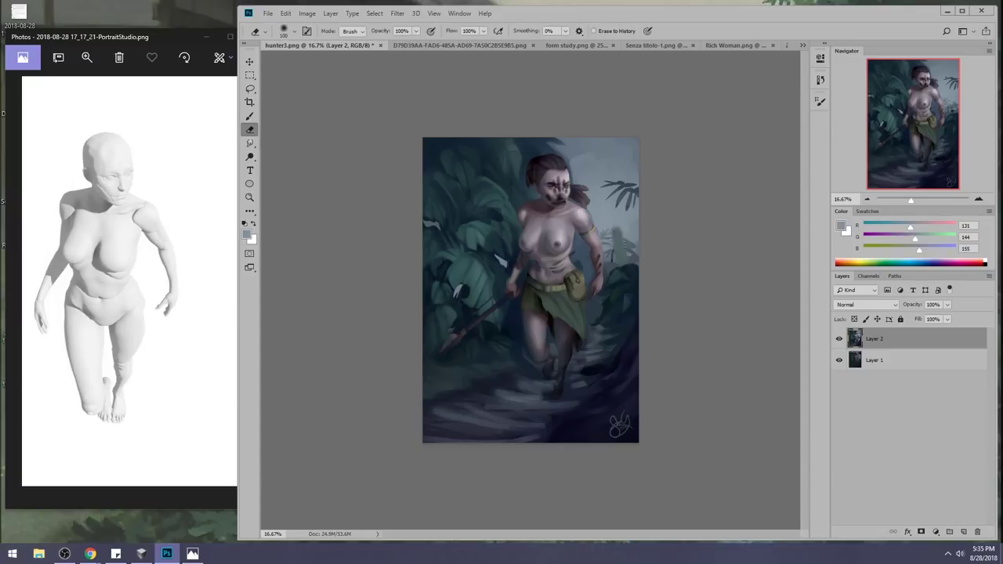
key("b")
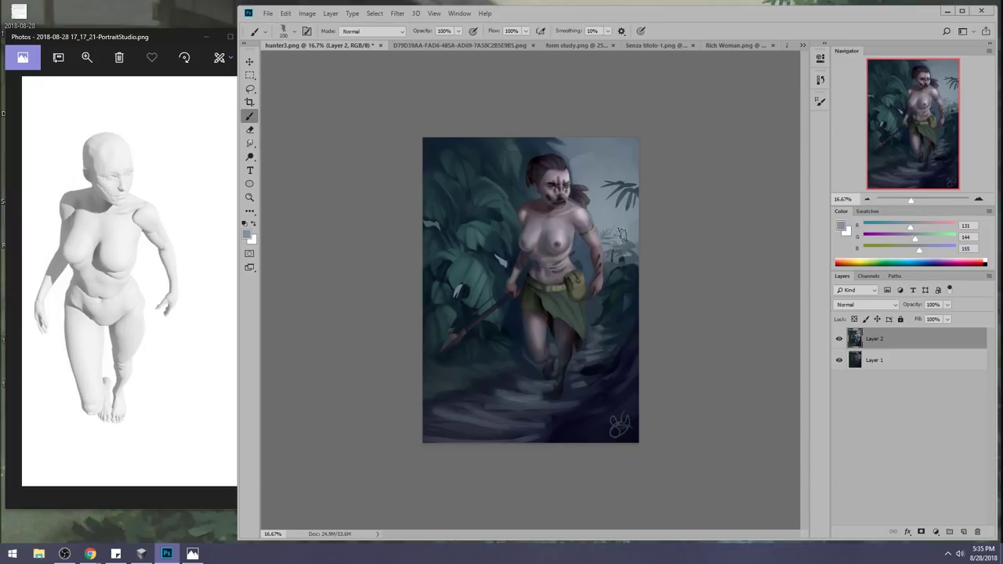
left_click(610, 233, "alt")
key("ctrl+z")
Copy the figure's standing lower leg to a new layer, shorten it to about 81.8% height and slant it slightly sideways.
key("l")
mouse_move(554, 333)
left_mouse_down()
mouse_move(538, 417)
mouse_move(574, 391)
mouse_move(578, 337)
left_mouse_up()
key("v")
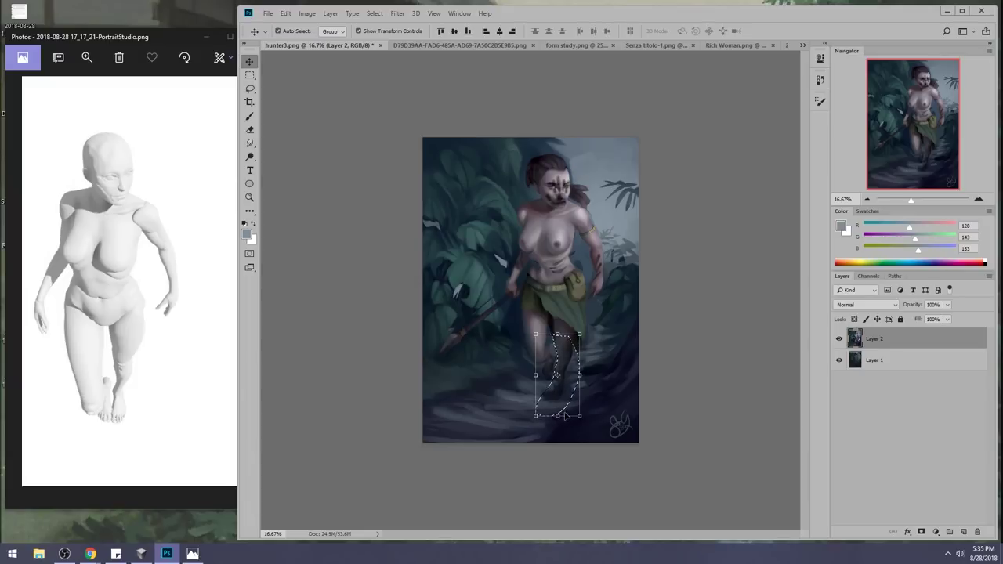
key("ctrl+j")
mouse_move(558, 419)
left_mouse_down()
mouse_move(584, 362)
mouse_move(566, 403)
left_mouse_up()
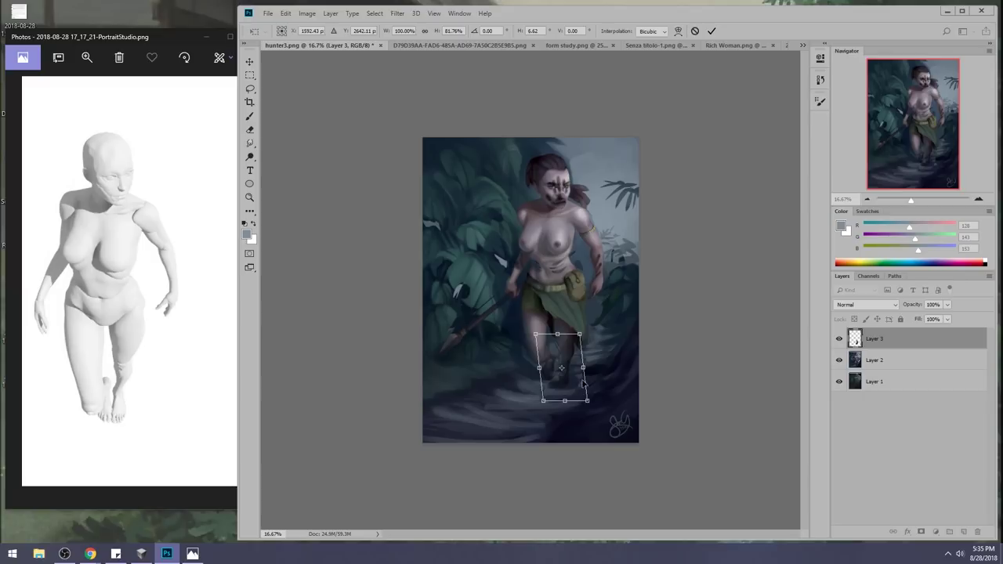
left_click(711, 31)
key("b")
Lasso the bent leg from hip to foot and merge the shortened lower-leg layer down into Layer 2.
key("l")
mouse_move(548, 343)
left_mouse_down()
mouse_move(539, 301)
mouse_move(509, 325)
mouse_move(528, 389)
mouse_move(548, 387)
mouse_move(552, 342)
left_mouse_up()
key("ctrl+j")
key("v")
key("ctrl+z")
right_click(887, 340)
left_click(787, 410)
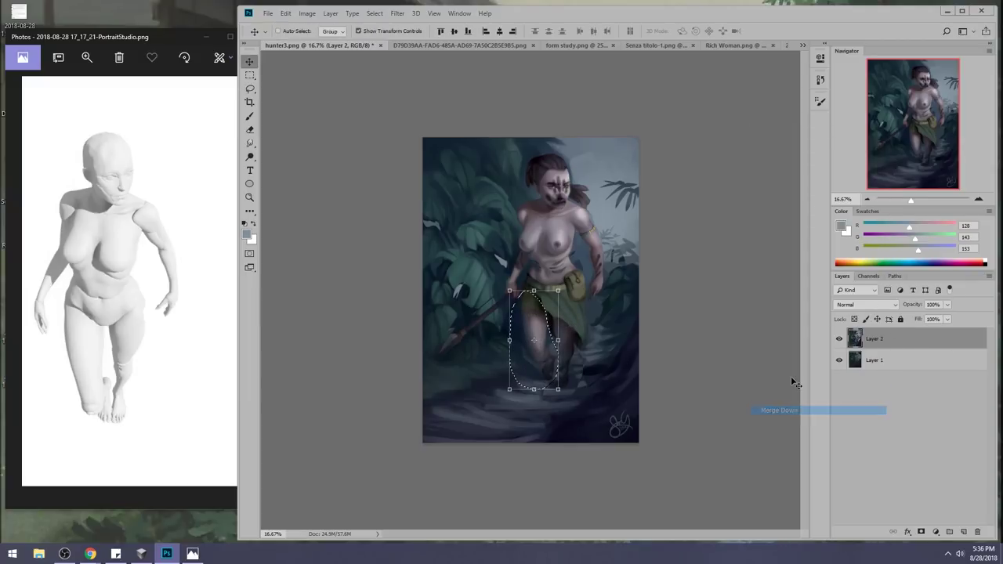
Copy the selected bent leg to a new layer and distort it to about 130.5% width and 113.6% height, widening the thigh.
key("ctrl+j")
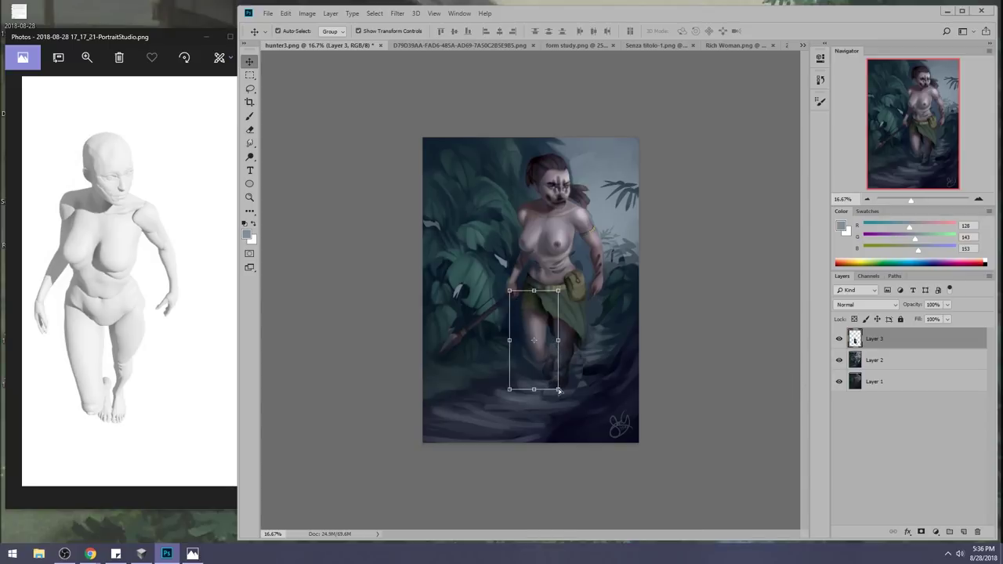
left_click(557, 389)
left_click_drag(509, 291, 497, 284)
left_click_drag(560, 292, 572, 289)
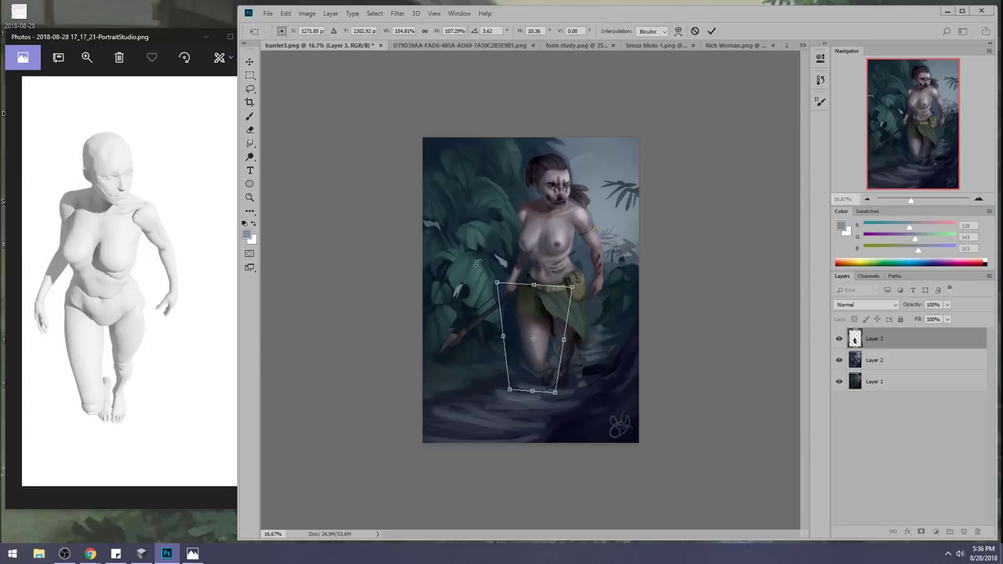
left_click_drag(497, 284, 508, 287)
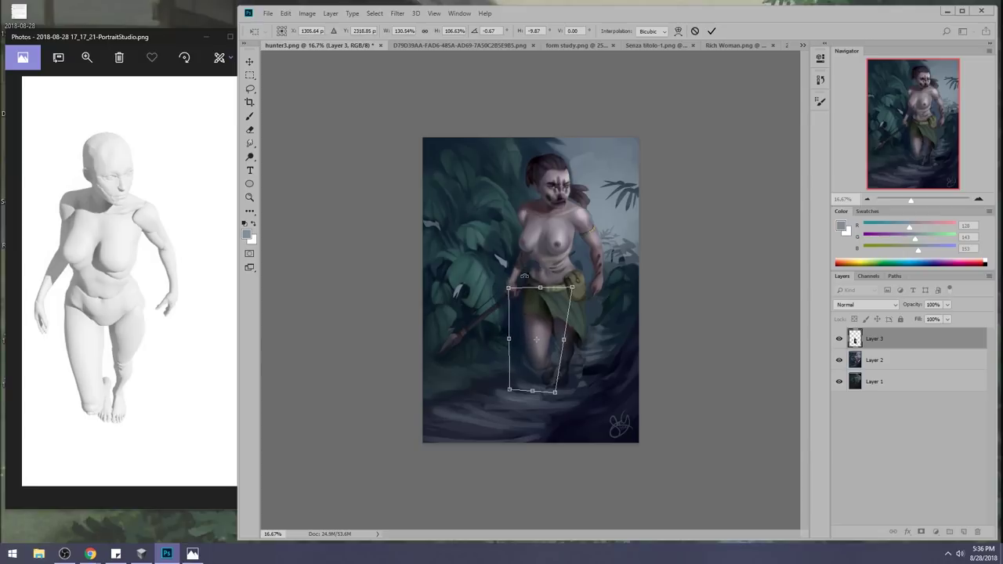
left_click_drag(525, 399, 528, 405)
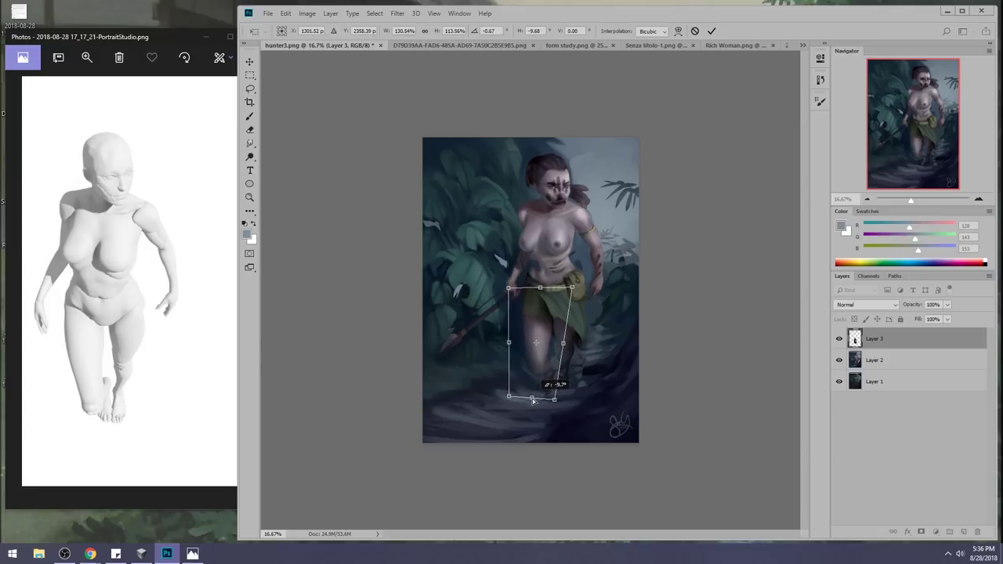
key("Return")
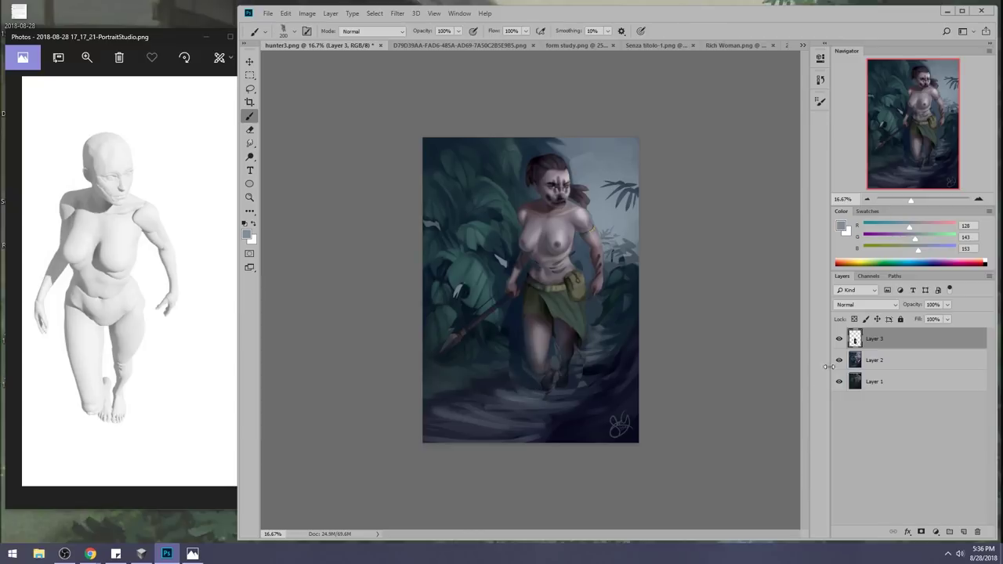
Compare the enlarged leg with the original painting and merge the leg layer down into Layer 2.
left_click(839, 338)
left_click(839, 338)
left_click(839, 360)
left_click(839, 339)
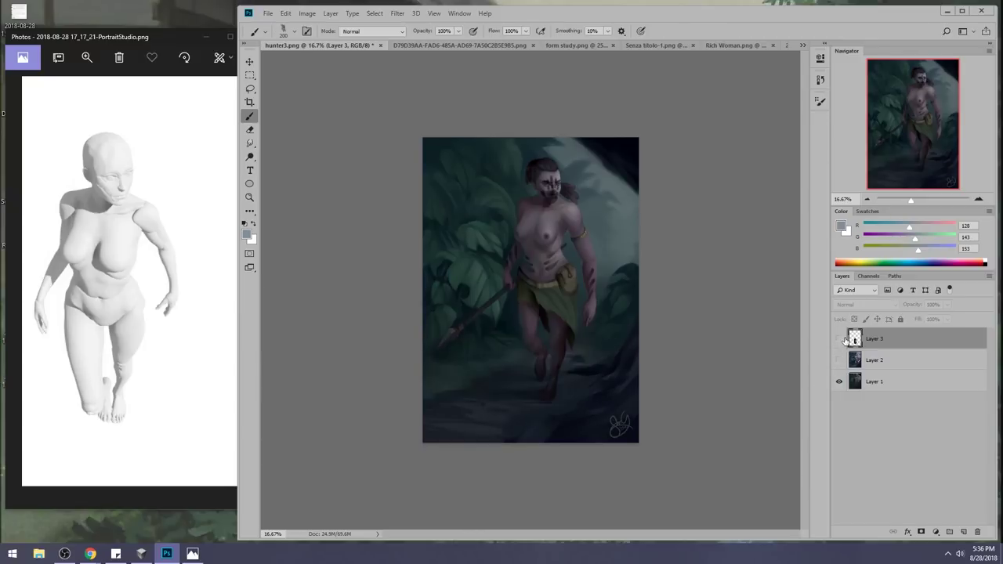
left_click(839, 360)
left_click(839, 338)
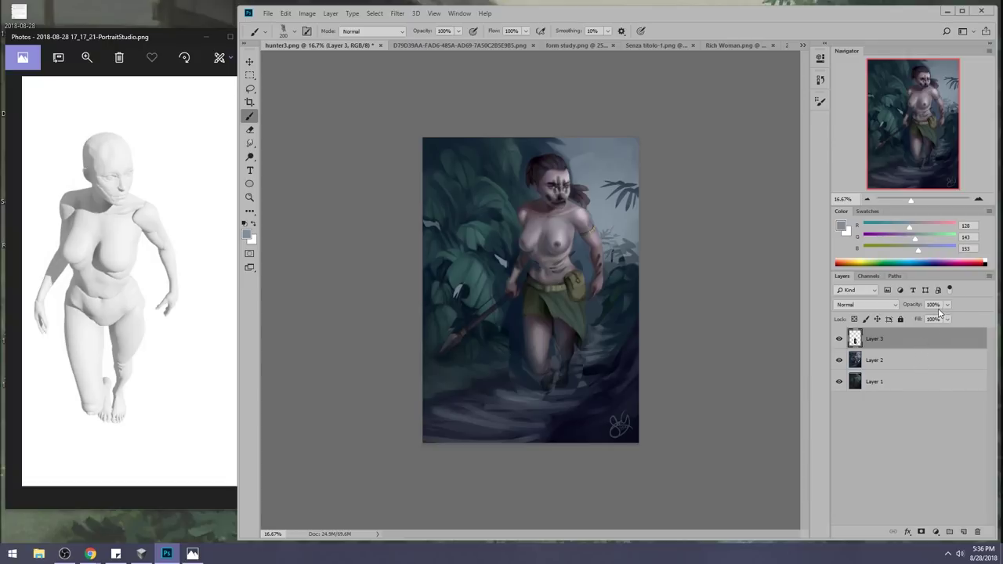
right_click(889, 337)
left_click(798, 414)
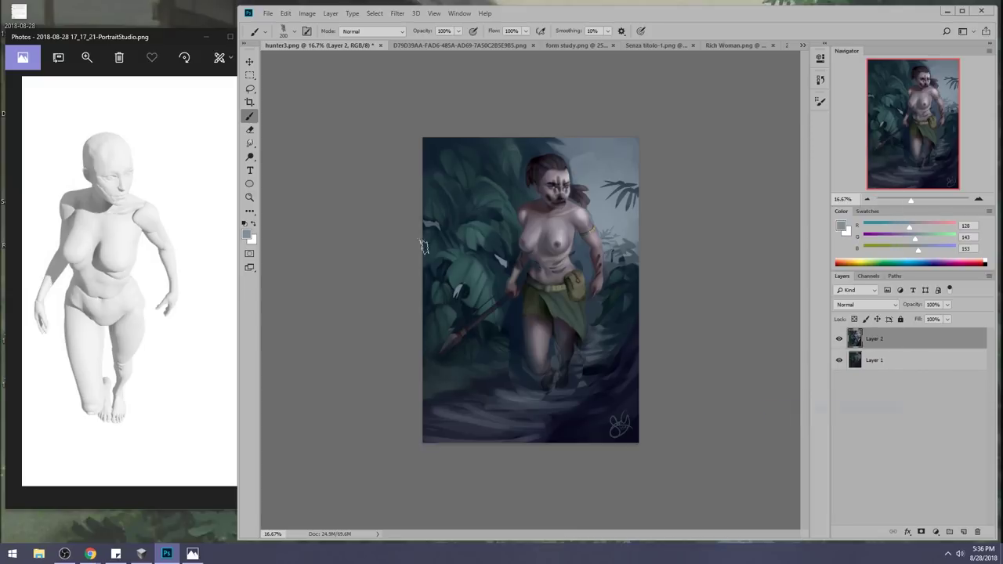
Brighten the large leaves behind the spear using the Dodge tool with its range set to Highlights.
key("o")
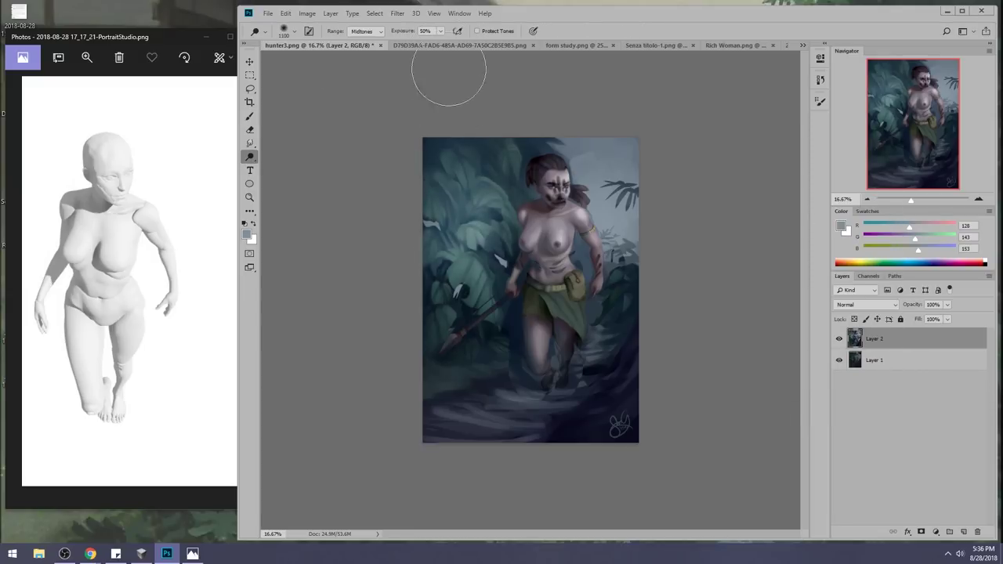
key("ctrl+z")
left_click(364, 31)
left_click(369, 58)
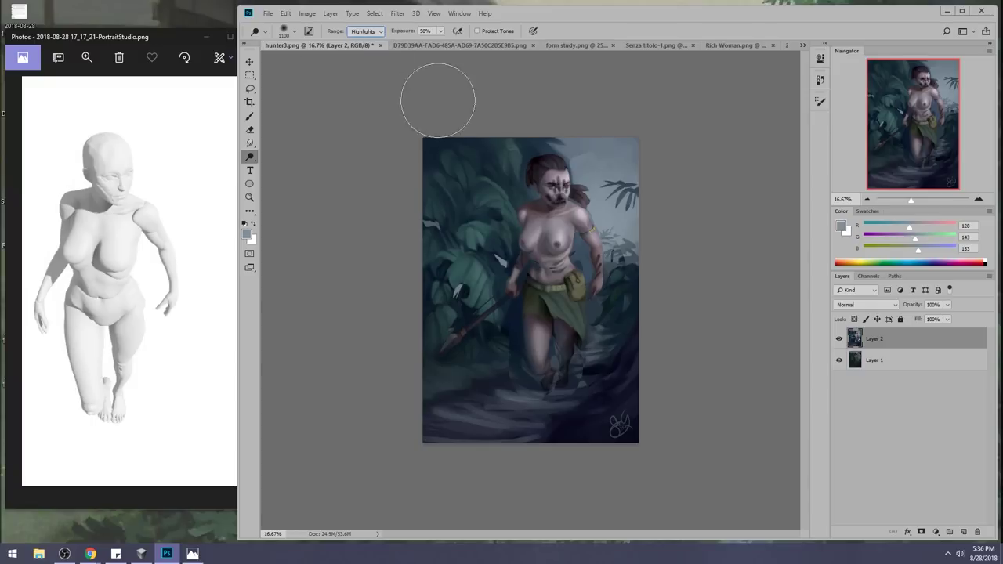
mouse_move(458, 239)
left_mouse_down()
mouse_move(442, 142)
mouse_move(461, 178)
mouse_move(423, 219)
left_mouse_up()
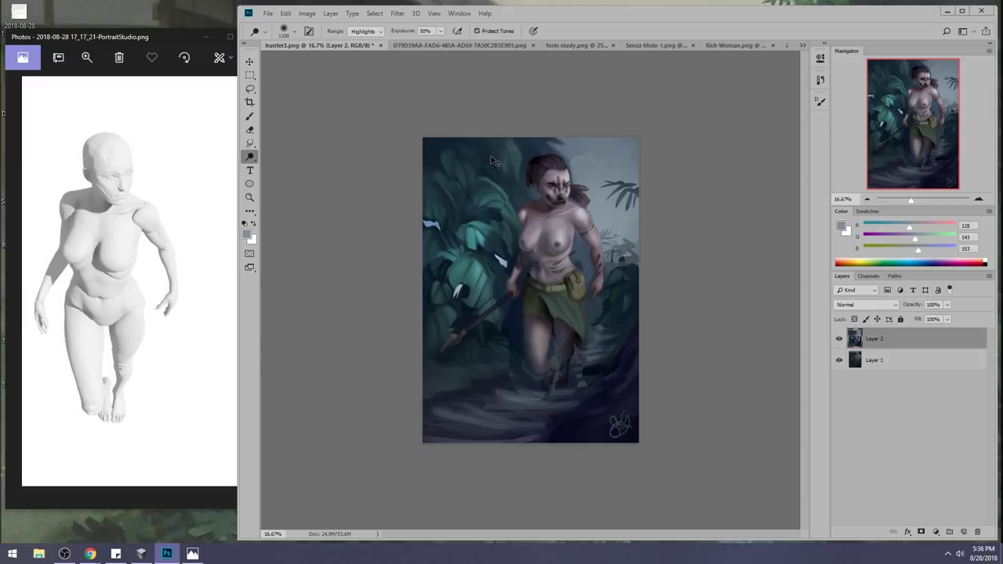
mouse_move(488, 173)
left_mouse_down()
mouse_move(479, 148)
mouse_move(470, 164)
mouse_move(494, 150)
mouse_move(500, 156)
mouse_move(439, 190)
mouse_move(460, 159)
mouse_move(441, 179)
left_mouse_up()
Desaturate the brightened leaves with the Sponge tool at 48% flow and a brush enlarged to 500 px.
mouse_move(251, 159)
left_mouse_down()
mouse_move(297, 176)
mouse_move(294, 156)
left_mouse_up()
key("bracketright")
key("bracketright")
key("bracketright")
key("bracketright")
key("bracketright")
key("bracketright")
key("bracketright")
key("bracketright")
key("bracketright")
key("bracketright")
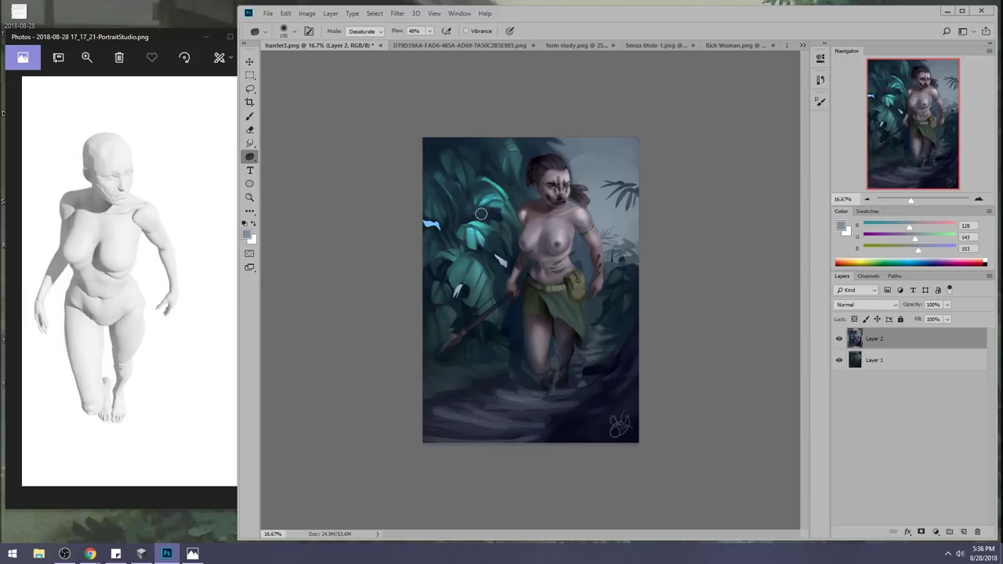
key("bracketleft")
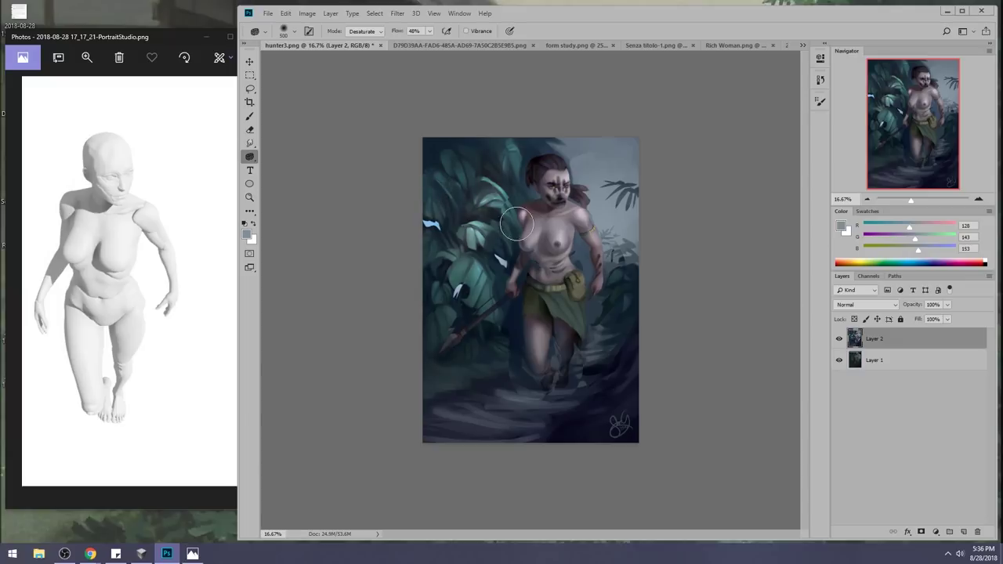
Dodge the leaf highlights again at 93% exposure with a 500 px brush, and compare the result with the original layer.
right_click(250, 156)
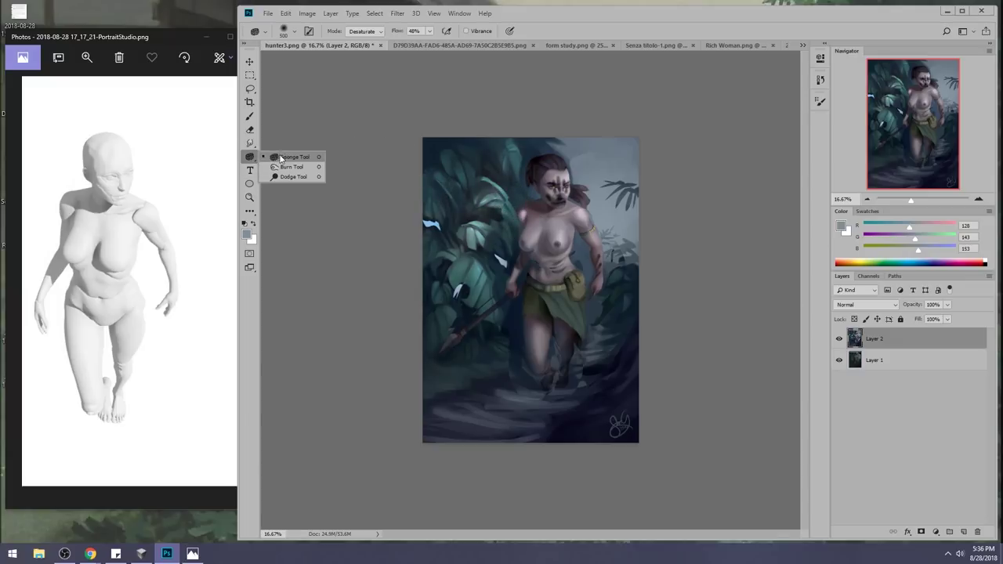
left_click(286, 157)
left_click_drag(447, 47, 463, 46)
key("bracketleft")
key("bracketleft")
key("bracketleft")
key("bracketleft")
left_click_drag(460, 177, 455, 185)
key("bracketleft")
key("bracketleft")
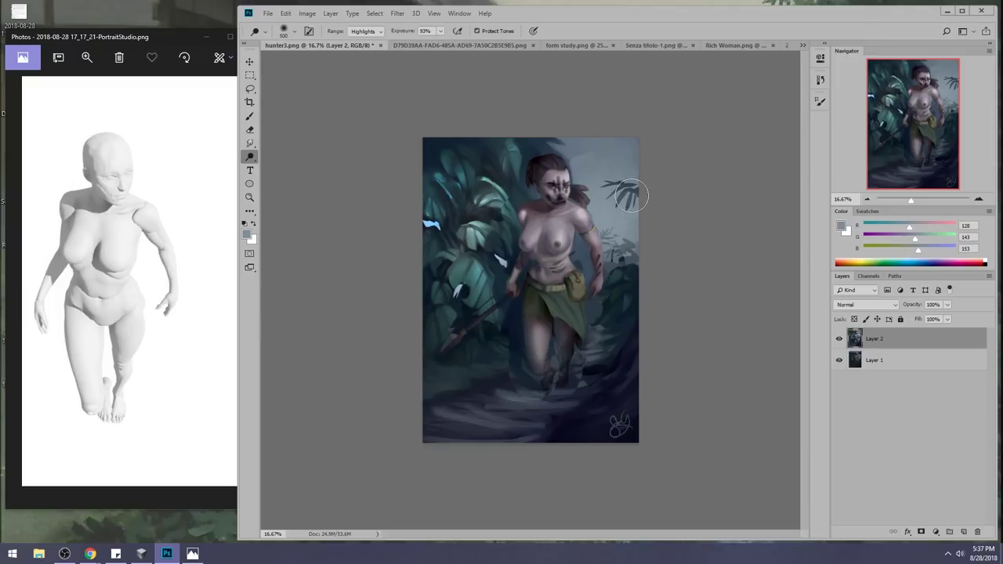
left_click_drag(519, 161, 514, 164)
left_click(838, 339)
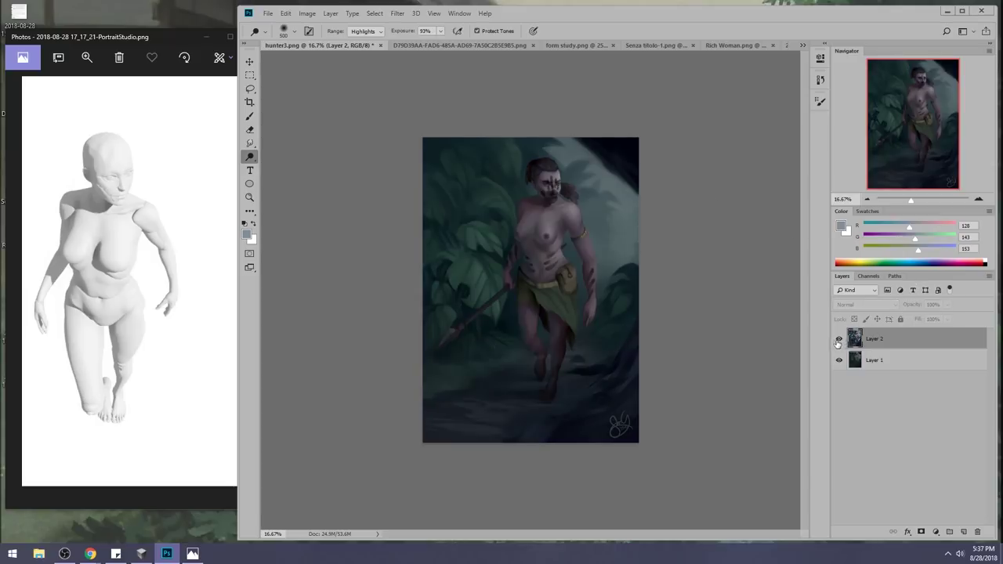
left_click(838, 339)
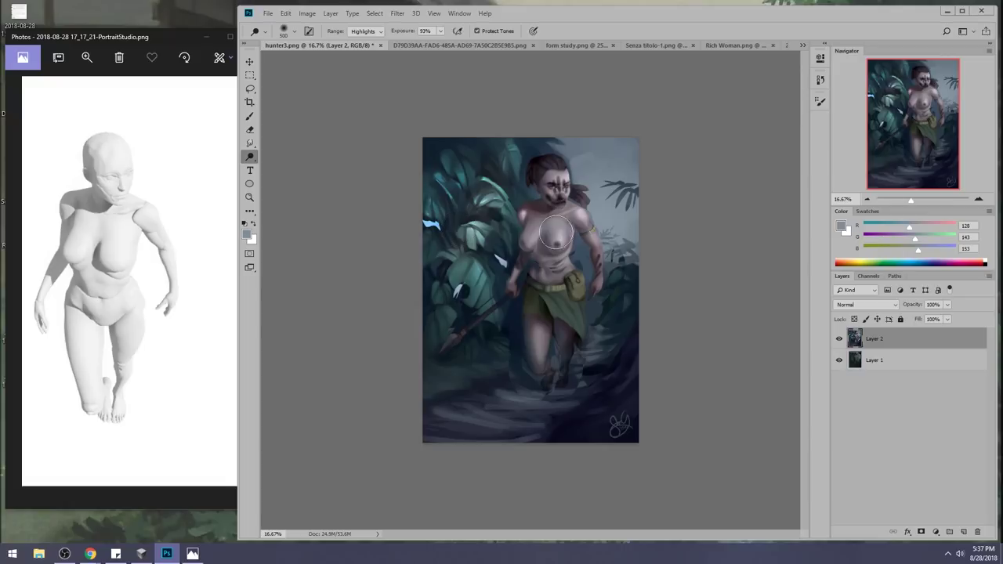
Lasso the figure with her spear and try shifting the selection's hue to about +80 in Hue/Saturation.
key("l")
mouse_move(582, 156)
left_mouse_down()
mouse_move(505, 233)
mouse_move(473, 300)
mouse_move(431, 347)
mouse_move(500, 391)
mouse_move(575, 396)
mouse_move(607, 293)
mouse_move(597, 166)
left_mouse_up()
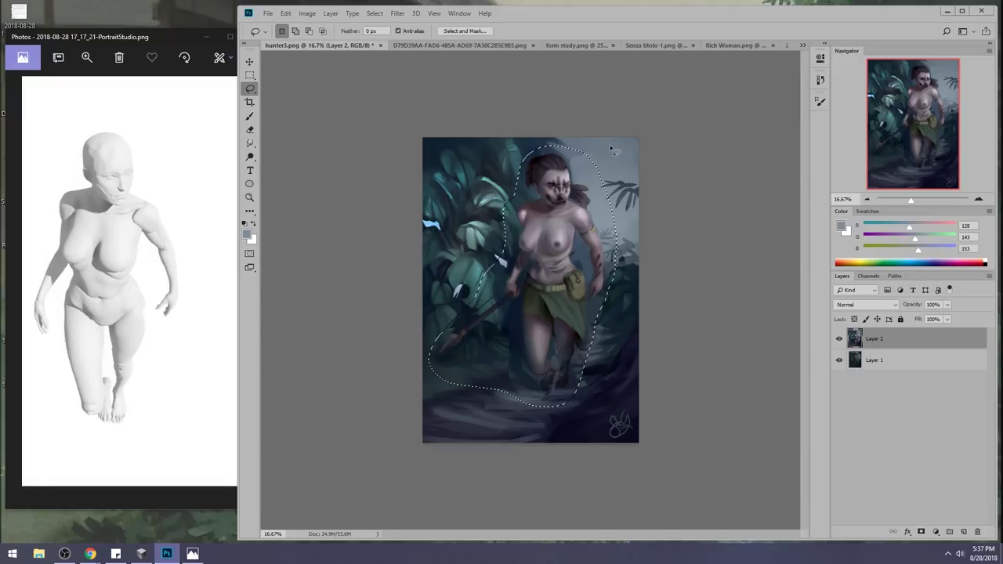
key("ctrl+u")
left_click_drag(783, 327, 814, 325)
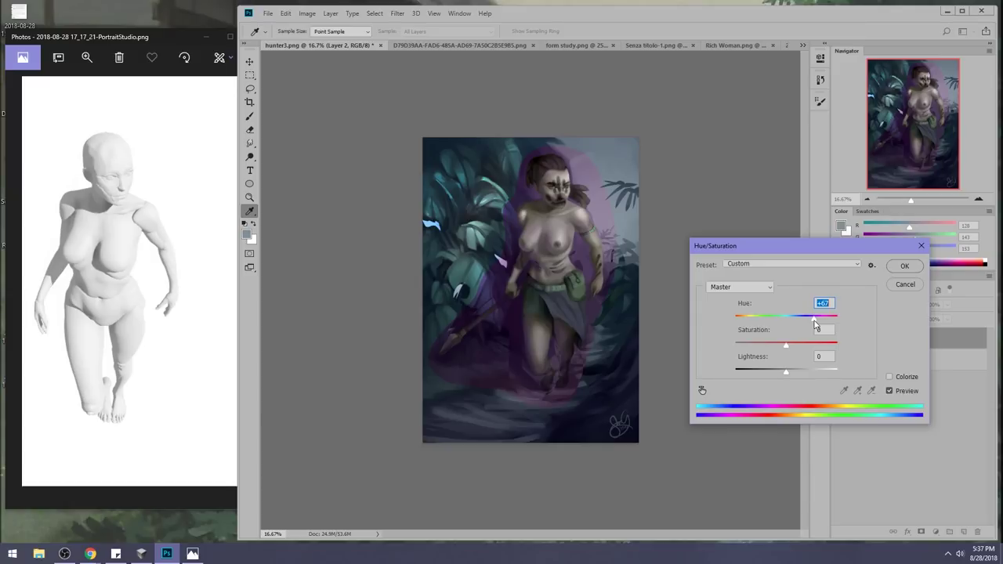
left_click_drag(816, 322, 816, 321)
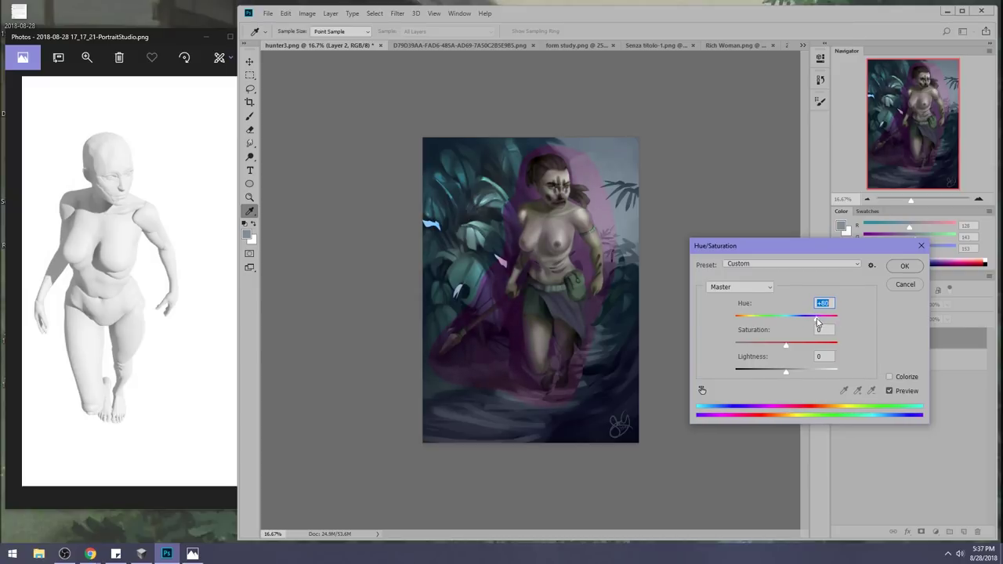
left_click(905, 285)
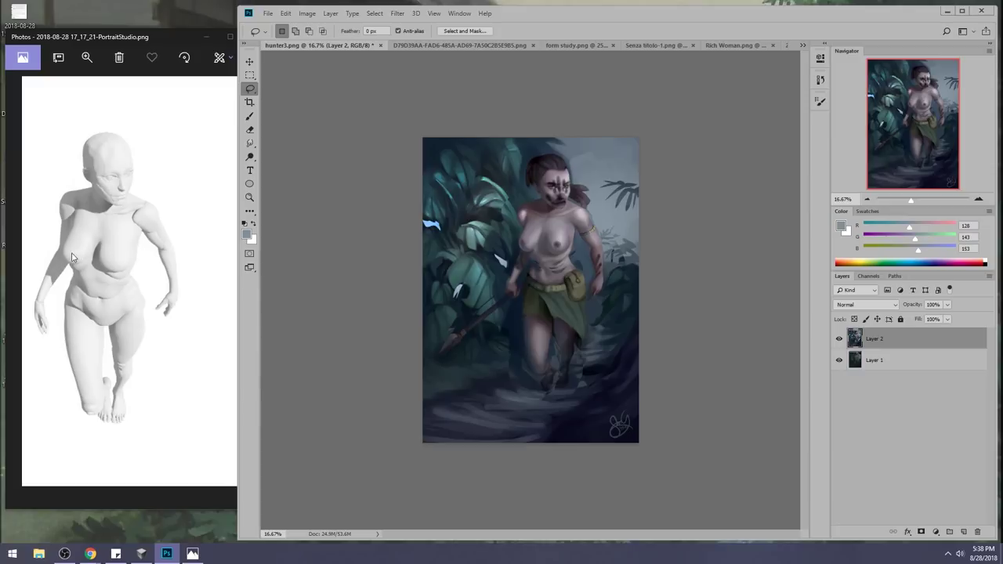
left_click(147, 240)
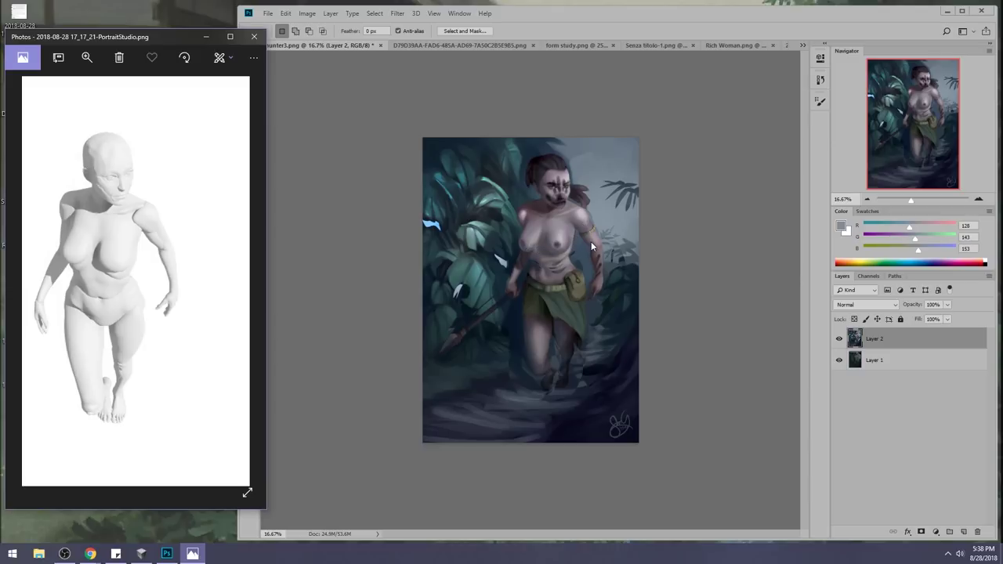
left_click(397, 13)
left_click(411, 94)
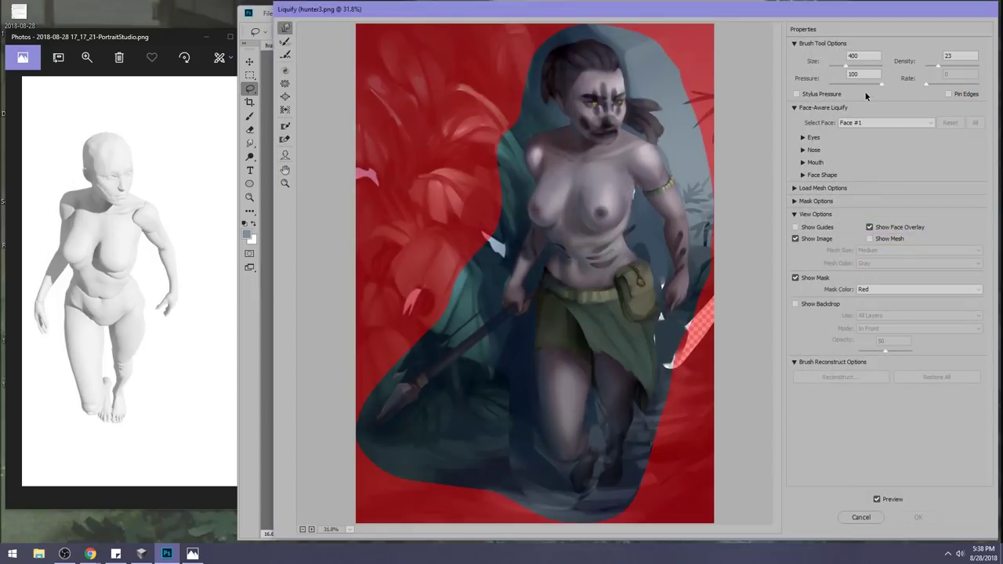
left_click(861, 517)
Clear the selection and reshape the figure's chest beside the shortened arm in Liquify with a size 400 brush.
right_click(593, 228)
left_click(620, 233)
left_click(397, 13)
left_click(410, 96)
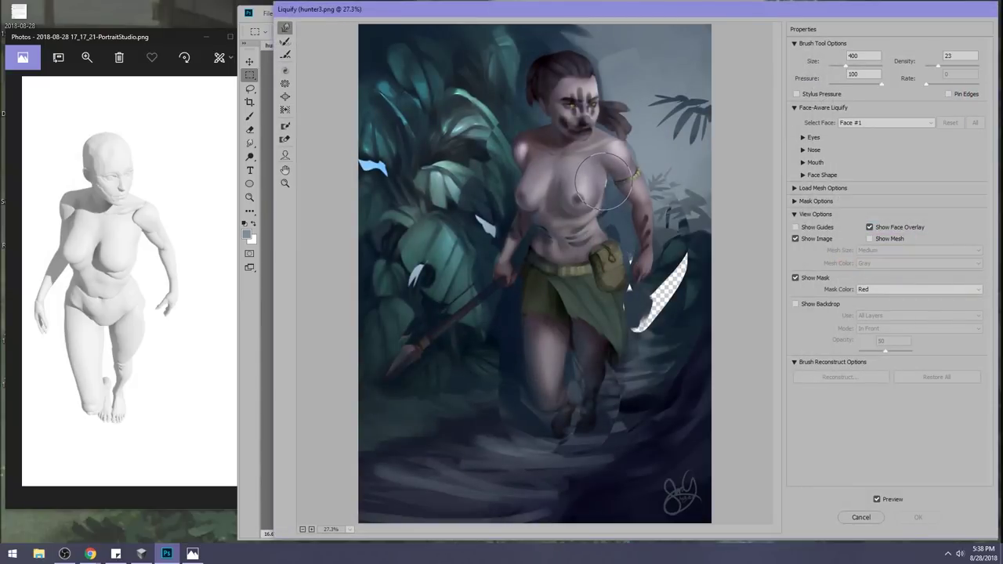
mouse_move(592, 220)
left_mouse_down()
mouse_move(620, 188)
mouse_move(609, 177)
mouse_move(618, 168)
mouse_move(605, 163)
mouse_move(612, 174)
left_mouse_up()
left_click_drag(614, 168, 603, 196)
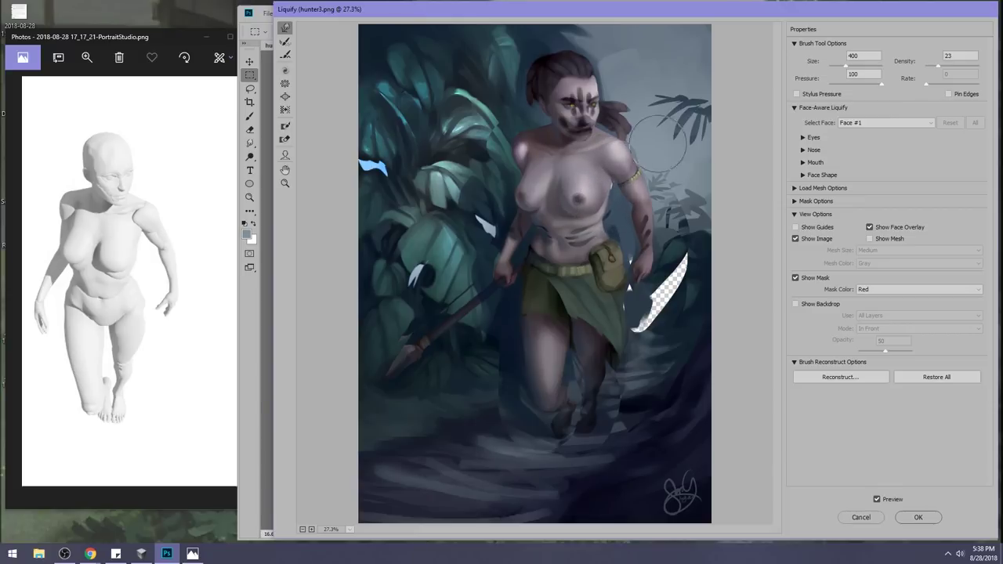
Refine the chest and waist contours in Liquify, reducing the brush from 400 through 300 to 200, and apply the warp.
key("[")
key("[")
key("[")
key("[")
key("bracketright")
key("bracketright")
key("bracketright")
key("bracketleft")
key("bracketleft")
key("bracketright")
key("bracketright")
key("bracketleft")
key("bracketright")
key("bracketright")
key("bracketright")
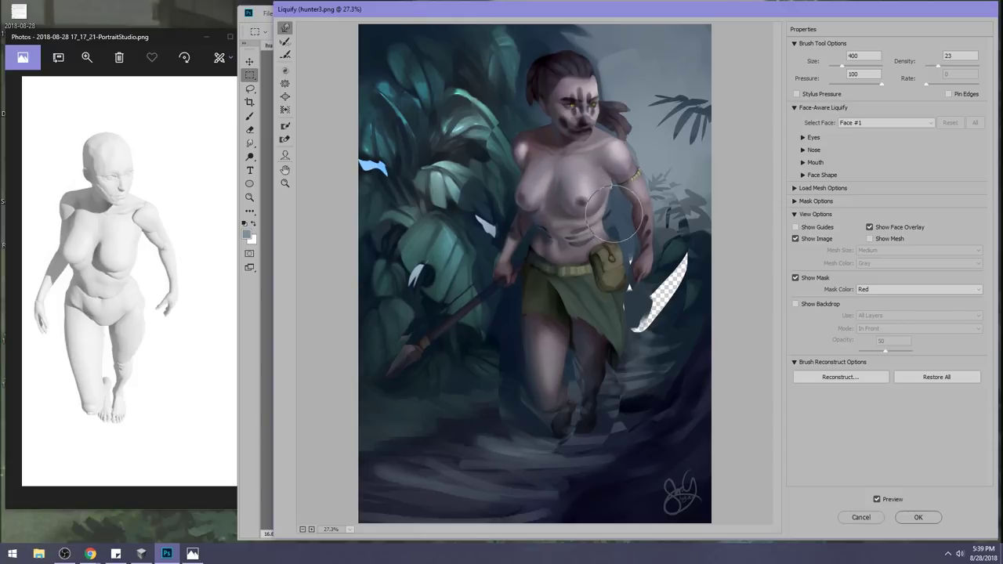
key("bracketleft")
key("bracketleft")
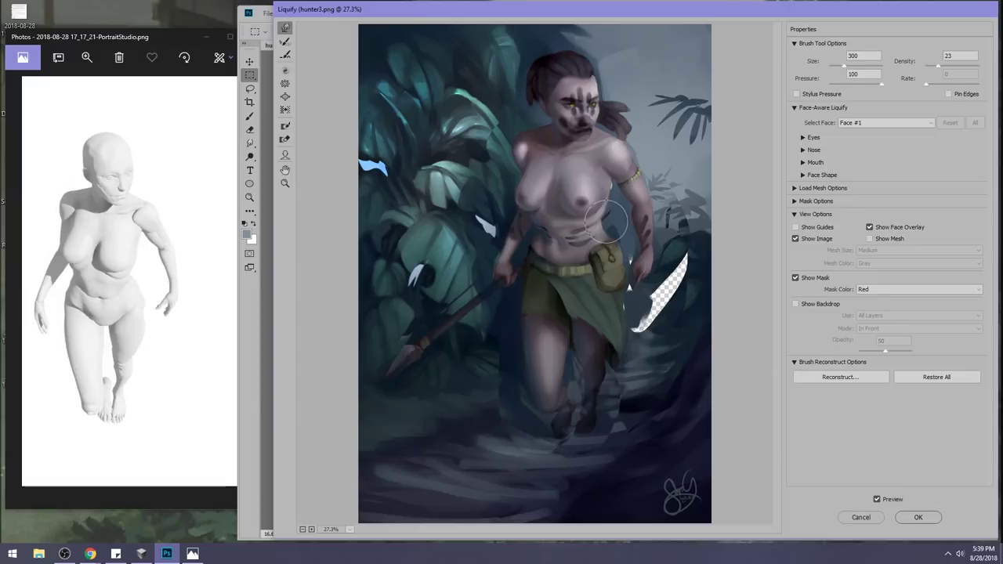
key("bracketleft")
key("bracketleft")
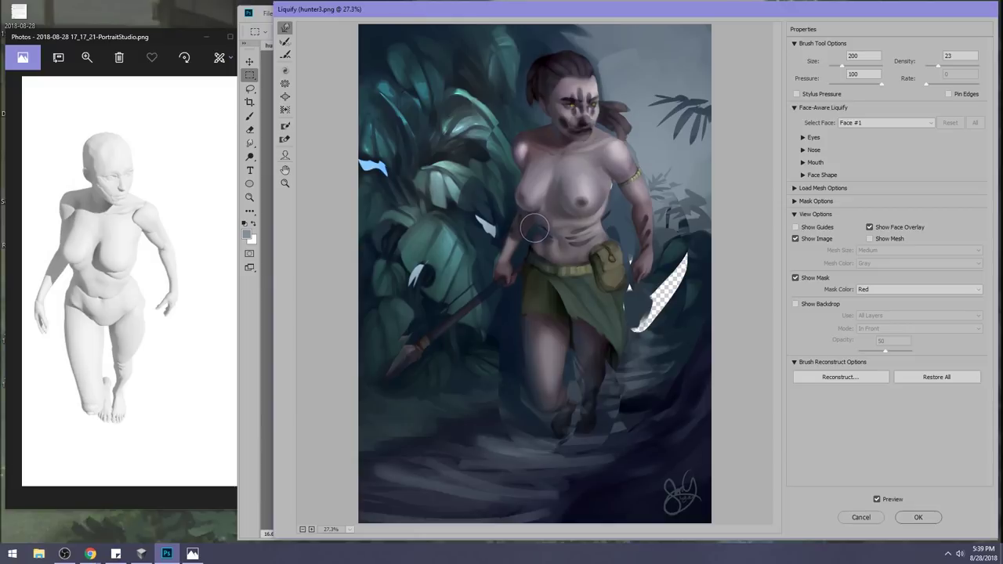
left_click(934, 517)
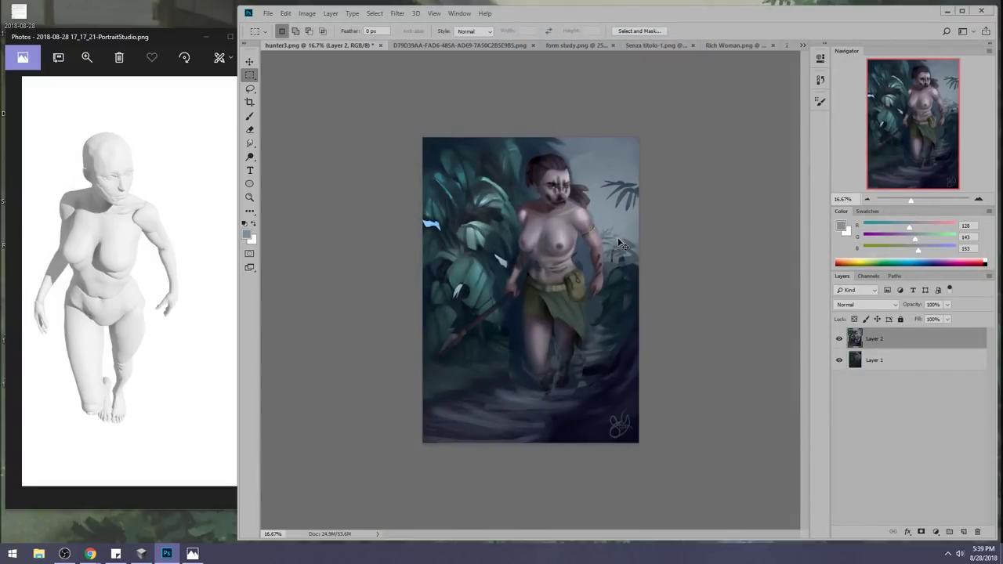
Add a new layer above Layer 2 and paint thin rain streaks on it in near-white (249, 249, 249).
left_click(839, 339)
left_click(839, 339)
left_click(963, 533)
key("b")
left_click(842, 226)
left_click_drag(690, 233, 649, 220)
left_click(902, 214)
key("b")
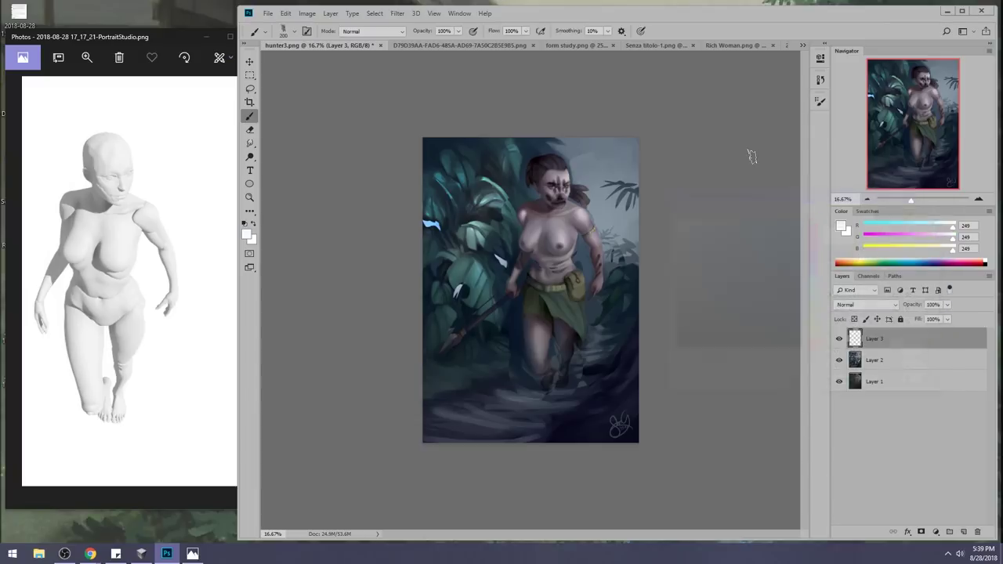
right_click(515, 171)
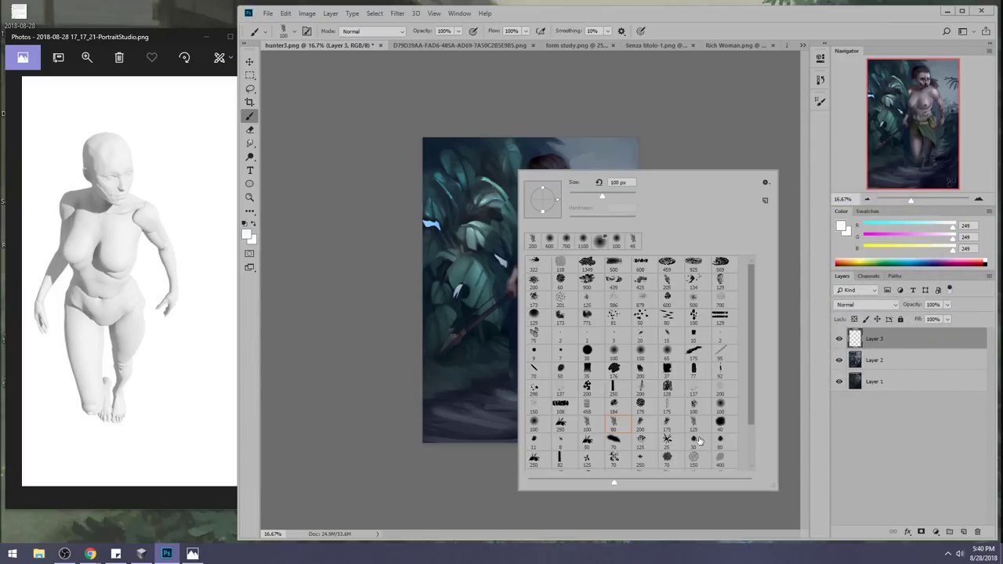
key("Escape")
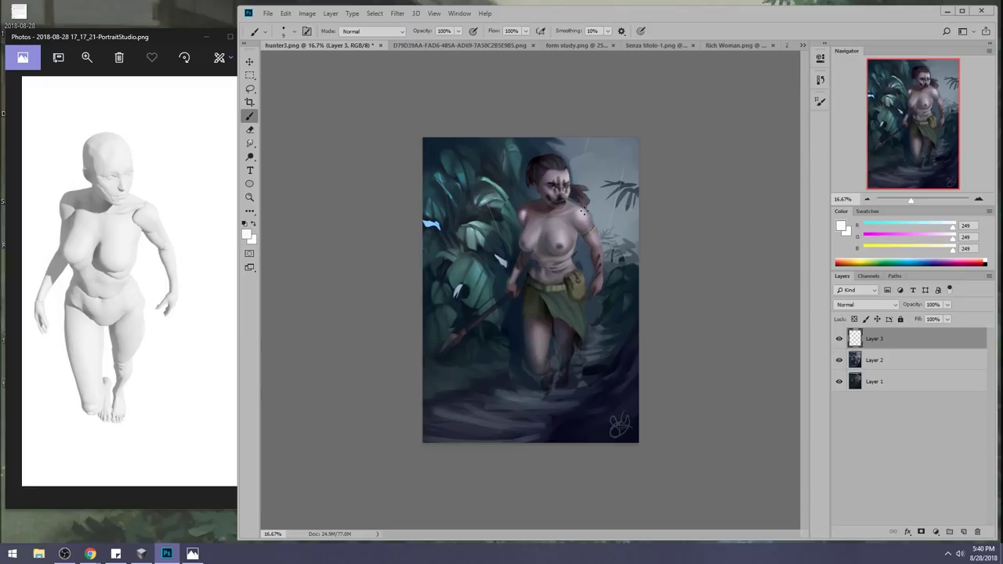
Duplicate the rain-streak layer four times, merge all the rain layers into one and ready the Eraser for it.
key("ctrl+j")
key("ctrl+j")
key("ctrl+j")
key("ctrl+j")
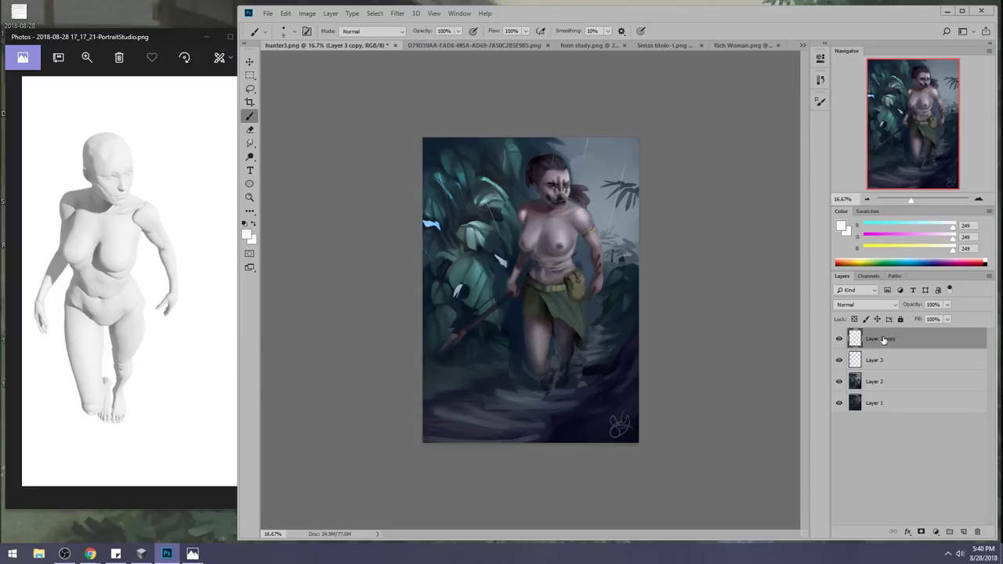
left_click(888, 424, "shift")
right_click(888, 424)
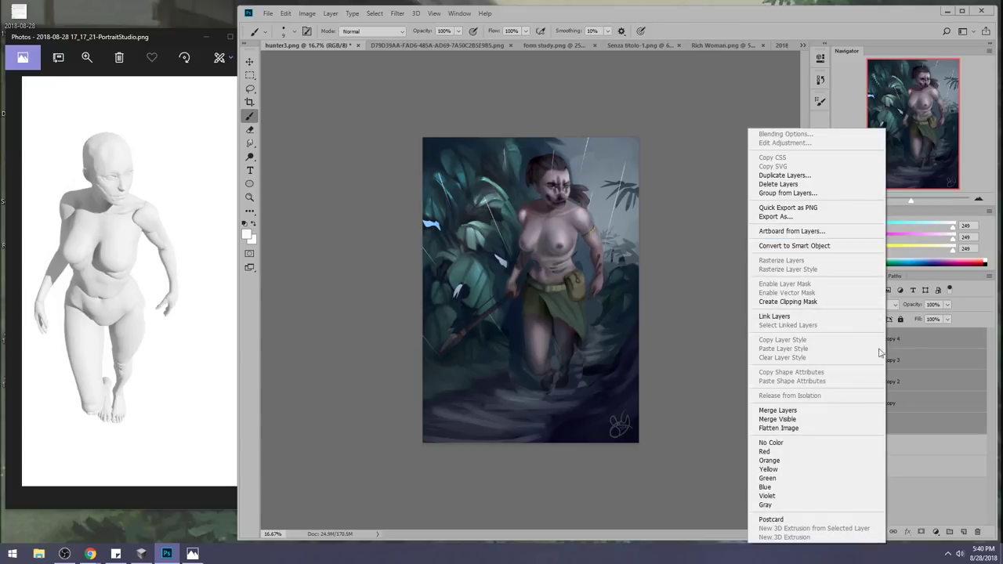
left_click(783, 411)
key("e")
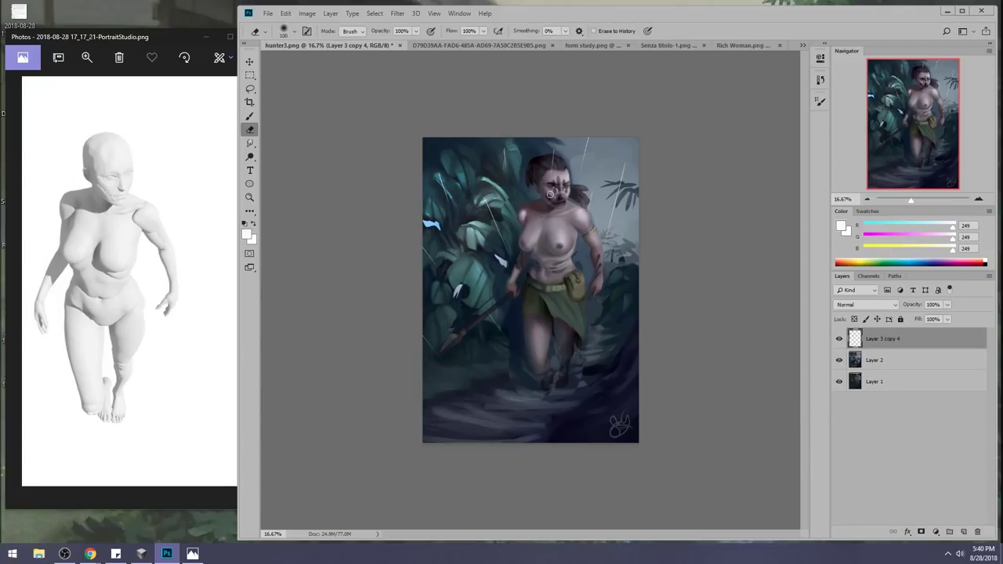
Erase most of the rain streaks crossing the foliage, sky and figure on the merged rain layer with a size 100 eraser.
key("b")
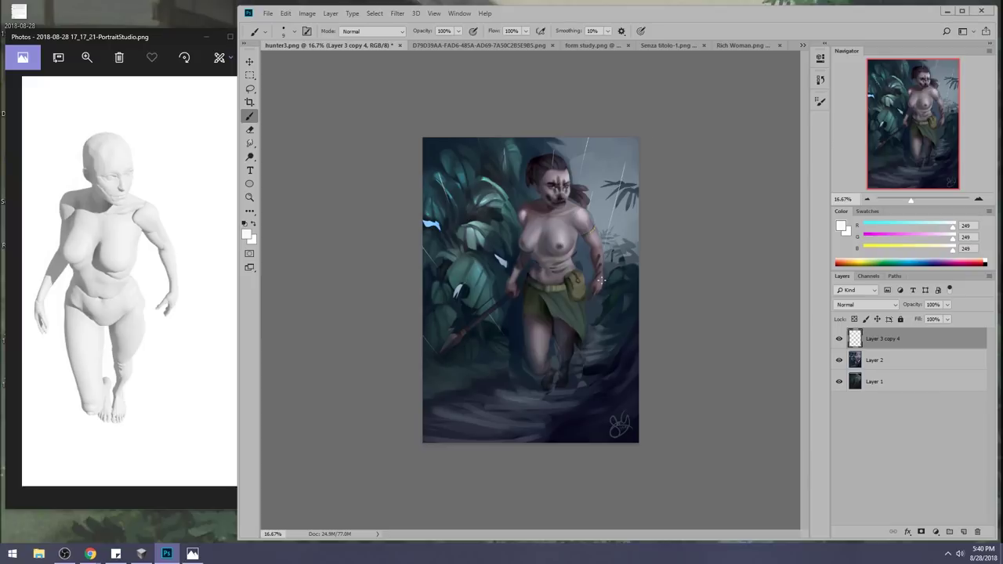
key("e")
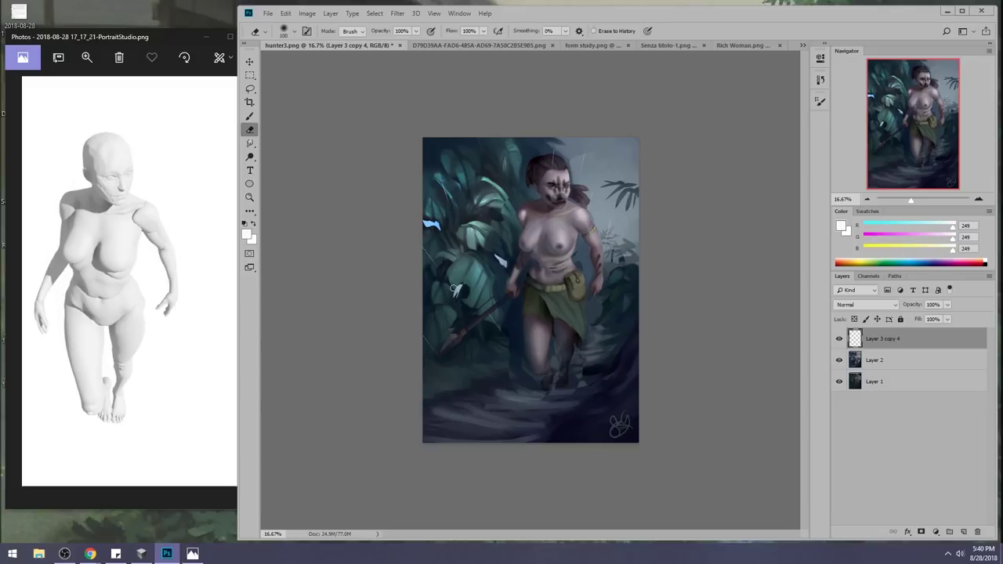
key("b")
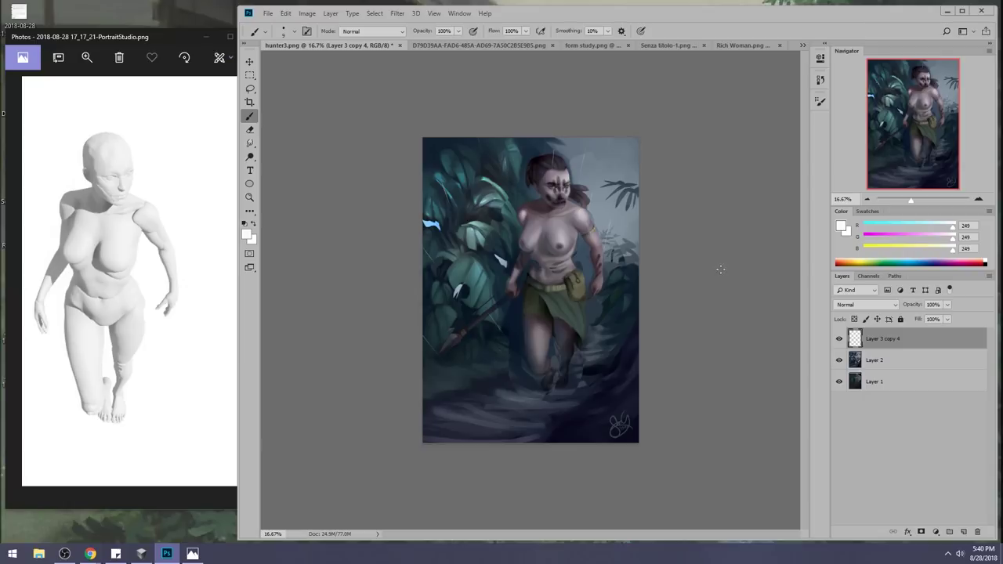
Add a new layer and paint mist over the ground with the 771 px textured brush, greatly enlarged, in a grey-blue sampled from the sky.
left_click(963, 532)
right_click(701, 298)
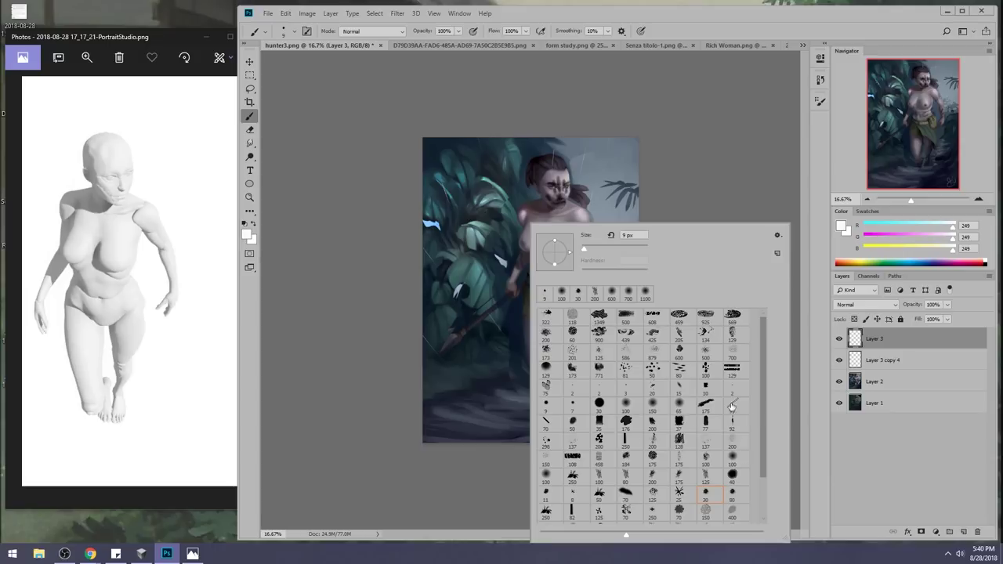
left_click(598, 367)
left_click(704, 196)
left_click(624, 212, "alt")
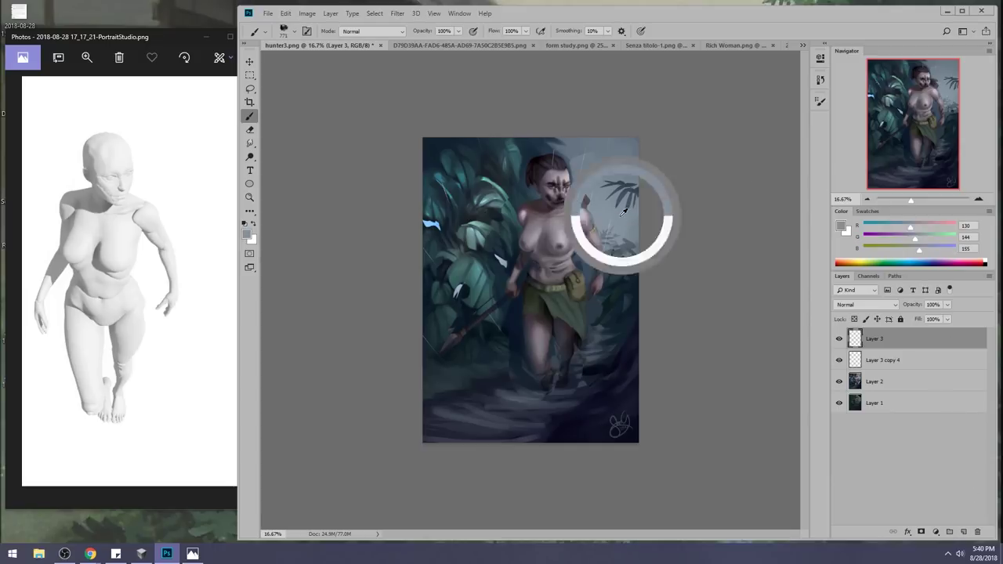
key("bracketright")
key("bracketright")
key("bracketright")
key("bracketright")
mouse_move(551, 359)
left_mouse_down()
mouse_move(524, 387)
mouse_move(480, 369)
mouse_move(439, 392)
left_mouse_up()
key("bracketright")
key("bracketright")
key("bracketright")
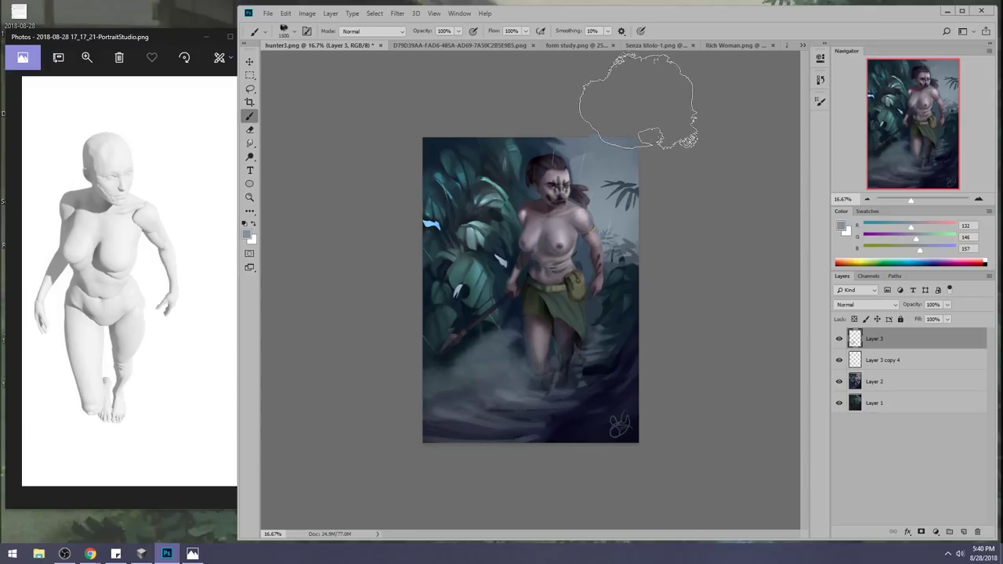
Lower the brush opacity to 61% and paint faint mist around the figure's legs and across the ground with the size 1500 brush.
key("6")
key("1")
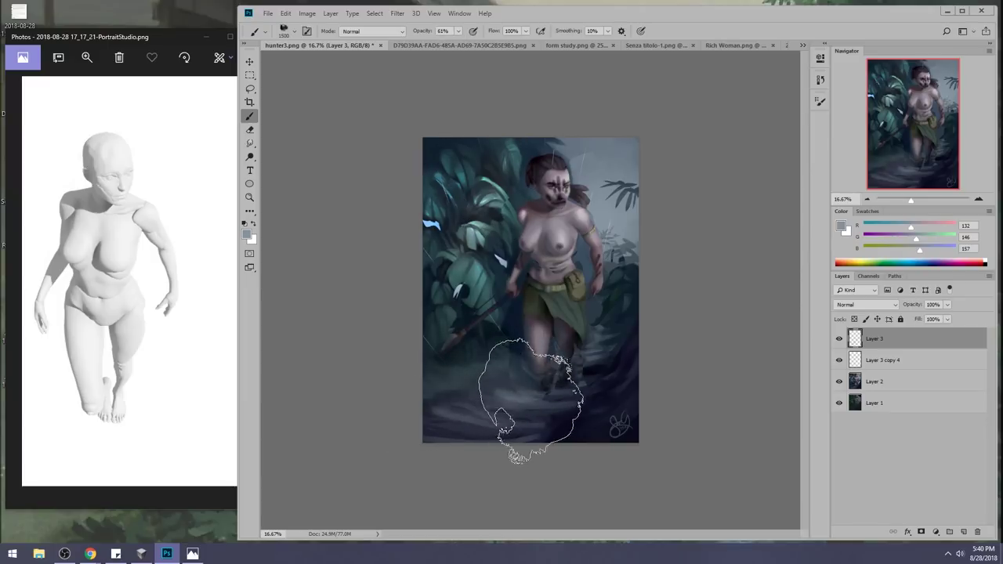
mouse_move(624, 339)
left_mouse_down()
mouse_move(522, 422)
mouse_move(466, 421)
mouse_move(477, 369)
left_mouse_up()
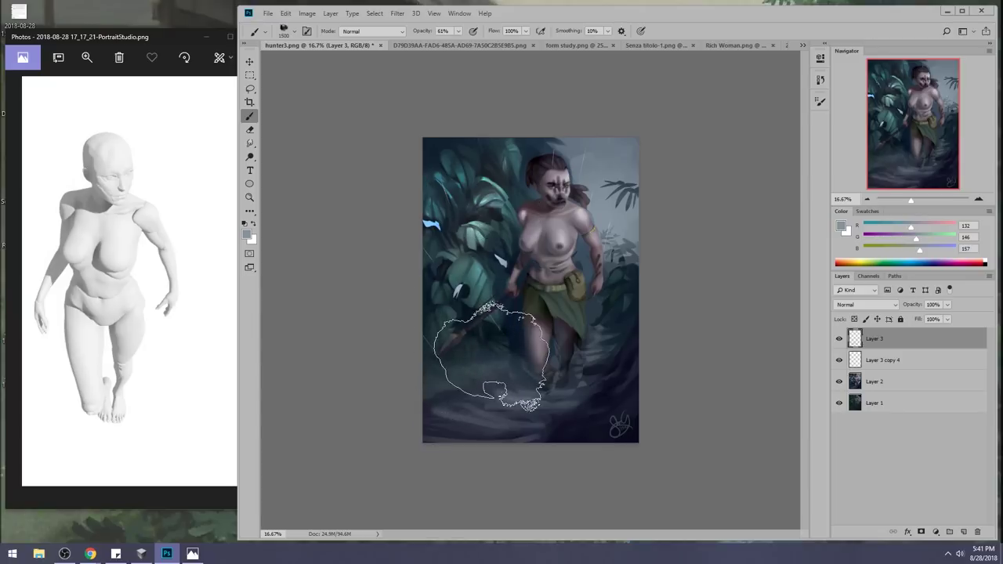
left_click_drag(613, 295, 569, 404)
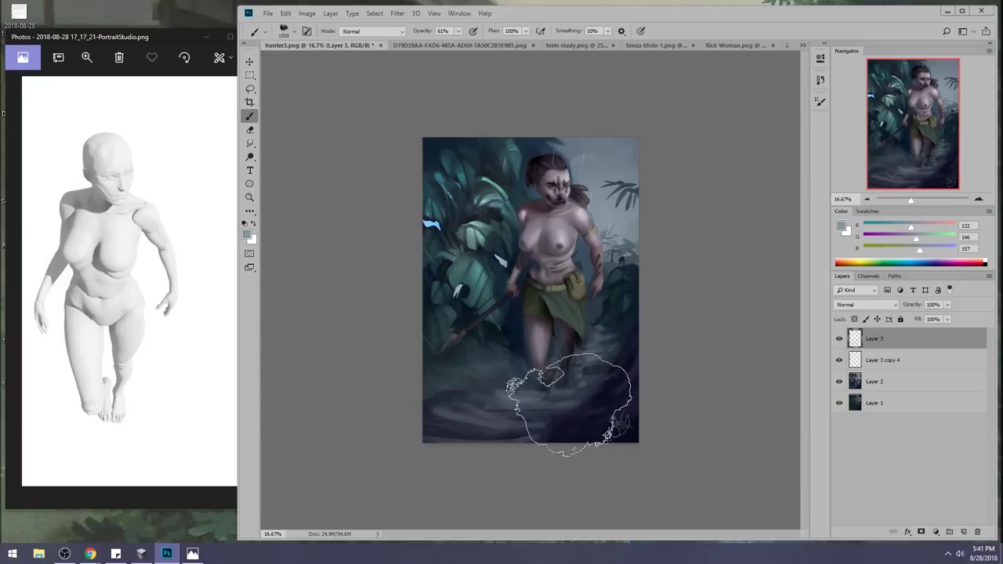
Hide and reshow the layers above Layer 1 to compare the repaint with the original illustration.
left_click_drag(839, 381, 842, 341)
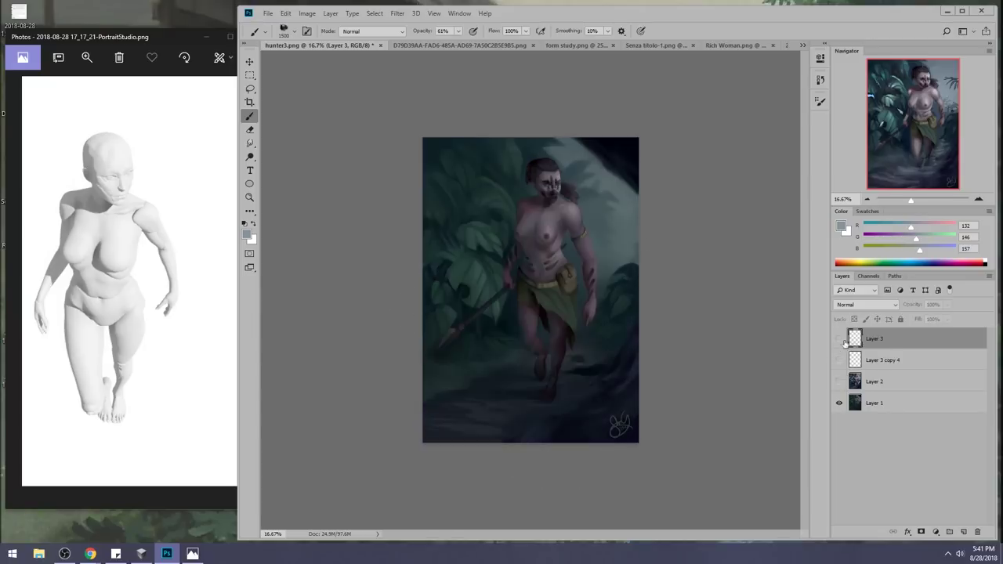
left_click_drag(840, 382, 840, 339)
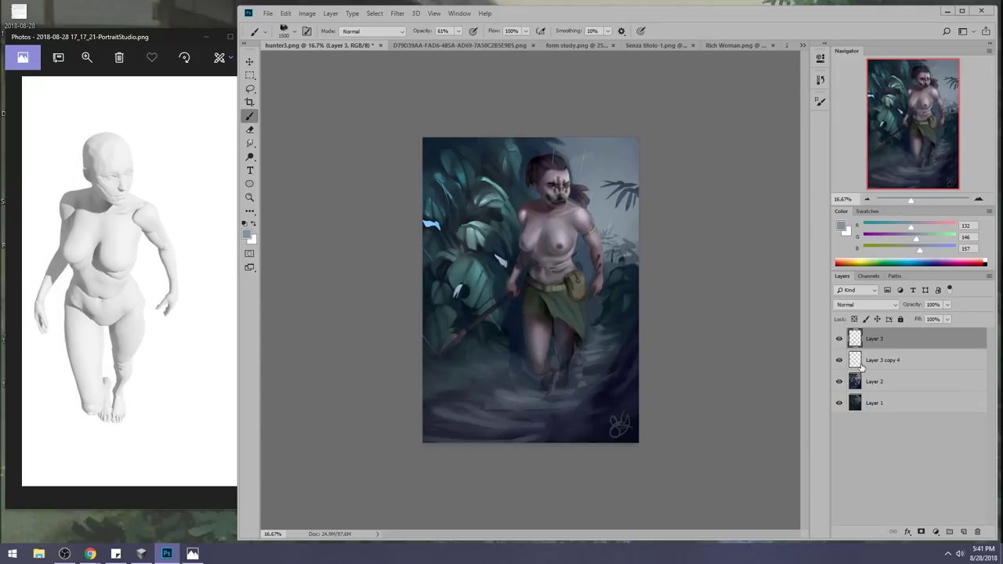
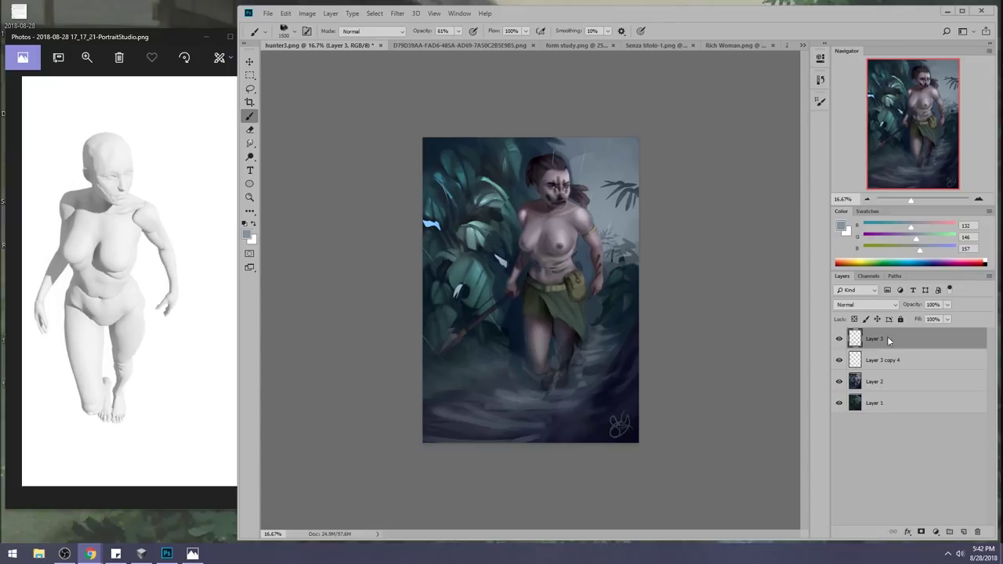
Add a new layer, lasso a leafy frond along the painting's bottom edge and paint it in dark blue (12, 27, 41), darkened with black.
left_click(963, 532)
key("l")
mouse_move(583, 446)
left_mouse_down()
mouse_move(459, 406)
mouse_move(578, 443)
left_mouse_up()
mouse_move(537, 425)
left_mouse_down()
mouse_move(502, 415)
mouse_move(589, 433)
mouse_move(580, 442)
left_mouse_up()
mouse_move(510, 417)
left_mouse_down()
mouse_move(492, 421)
mouse_move(557, 439)
mouse_move(580, 431)
left_mouse_up()
key("ctrl+d")
key("b")
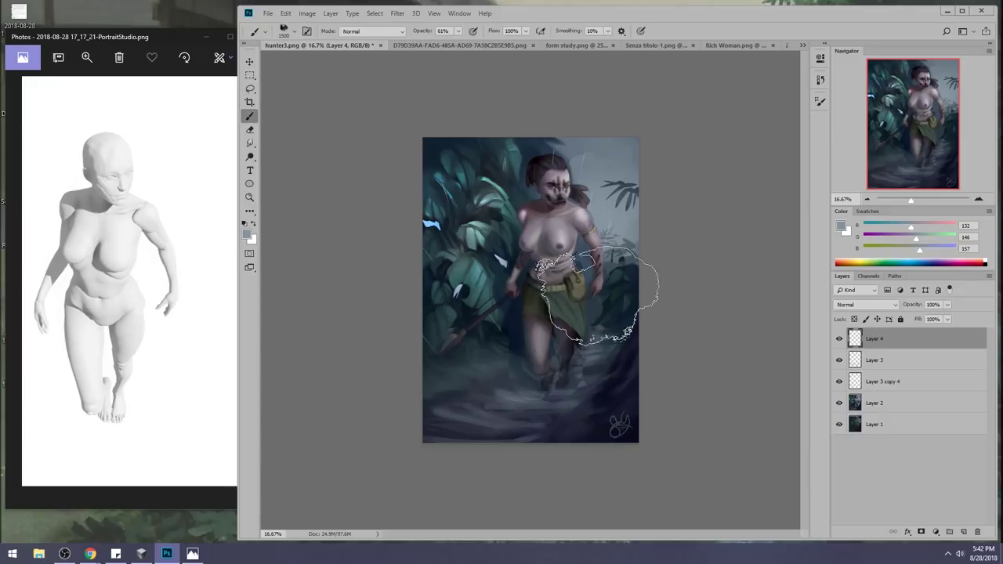
left_click(626, 280, "alt")
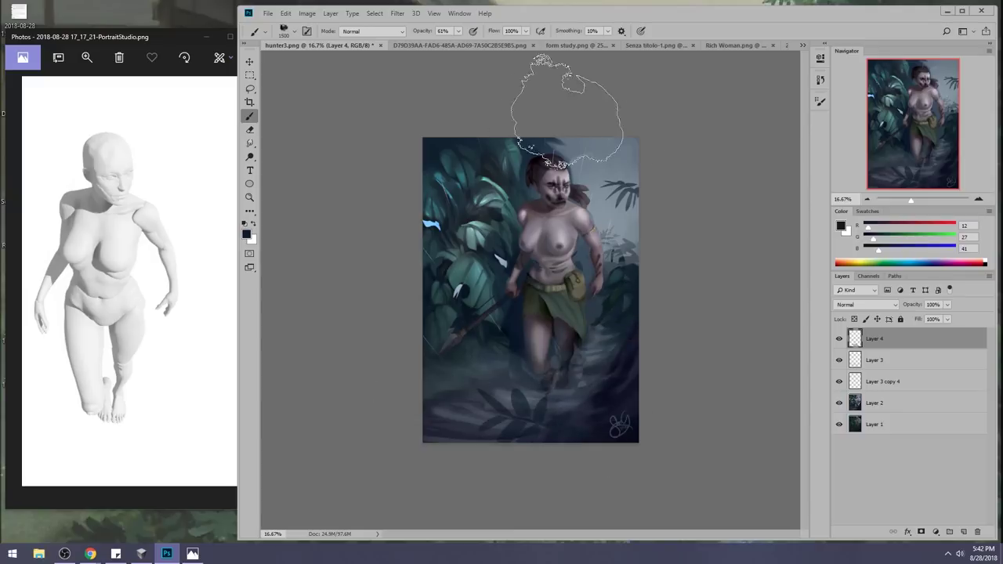
left_click(841, 227)
left_click(907, 212)
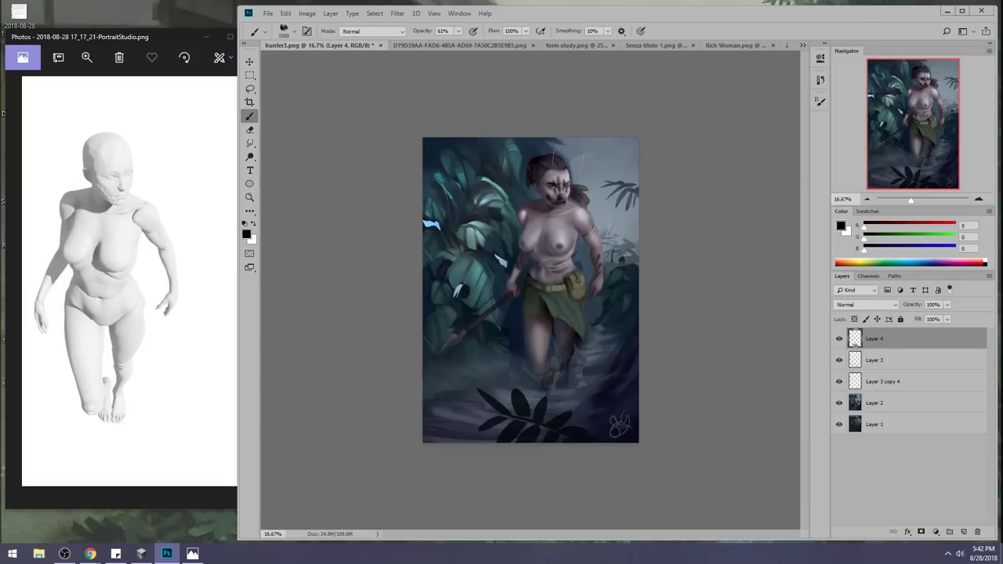
Switch to PortraitStudio, examine how light falls on the posed mannequin, and return to the painting.
left_click(141, 553)
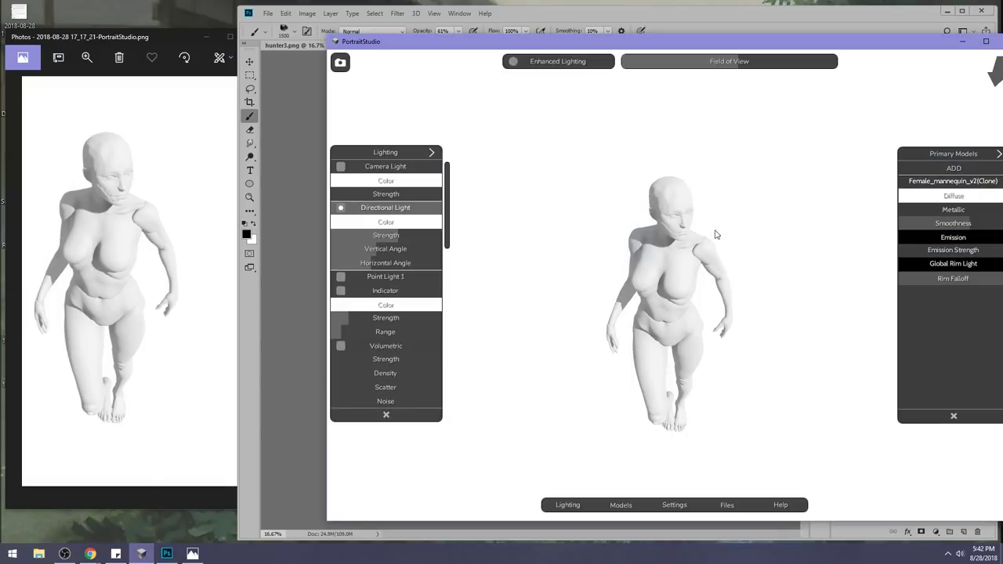
mouse_move(676, 228)
left_mouse_down()
mouse_move(682, 253)
mouse_move(698, 251)
left_mouse_up()
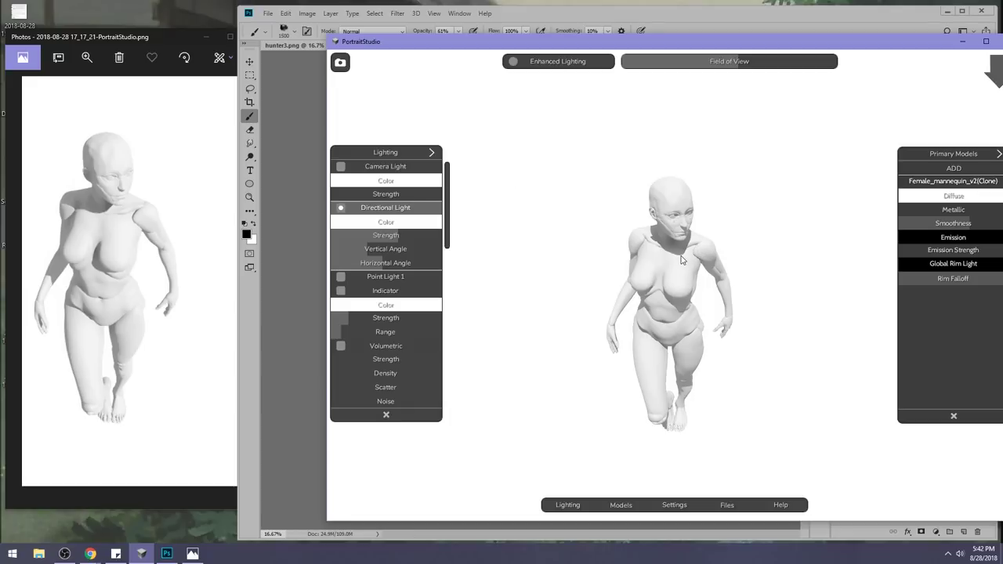
left_click_drag(860, 49, 844, 16)
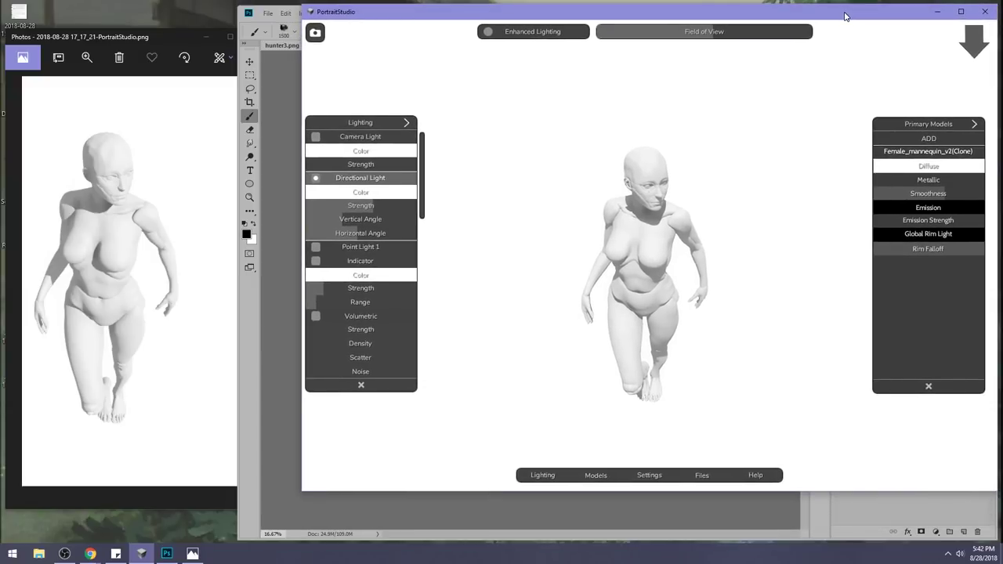
left_click(837, 3)
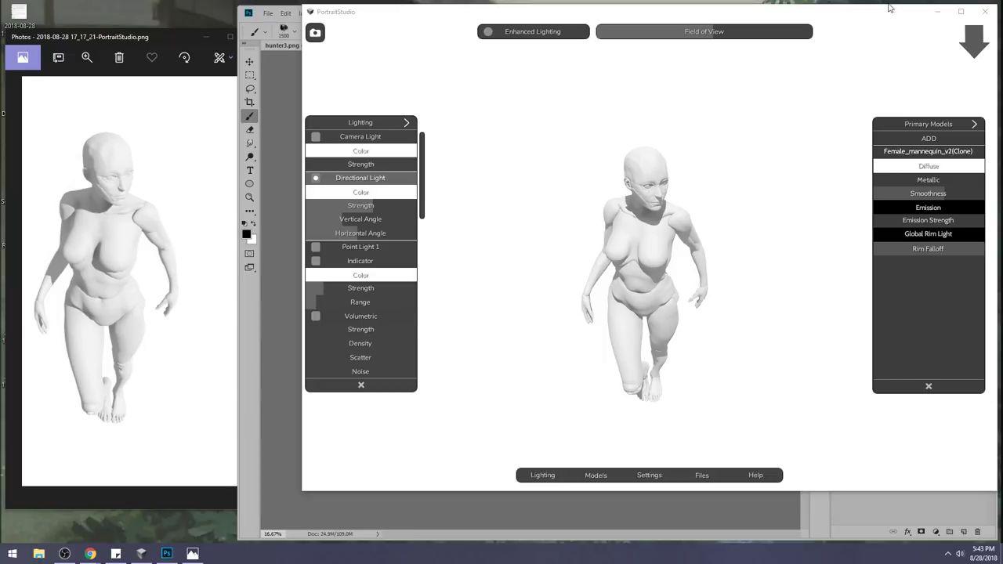
left_click(936, 13)
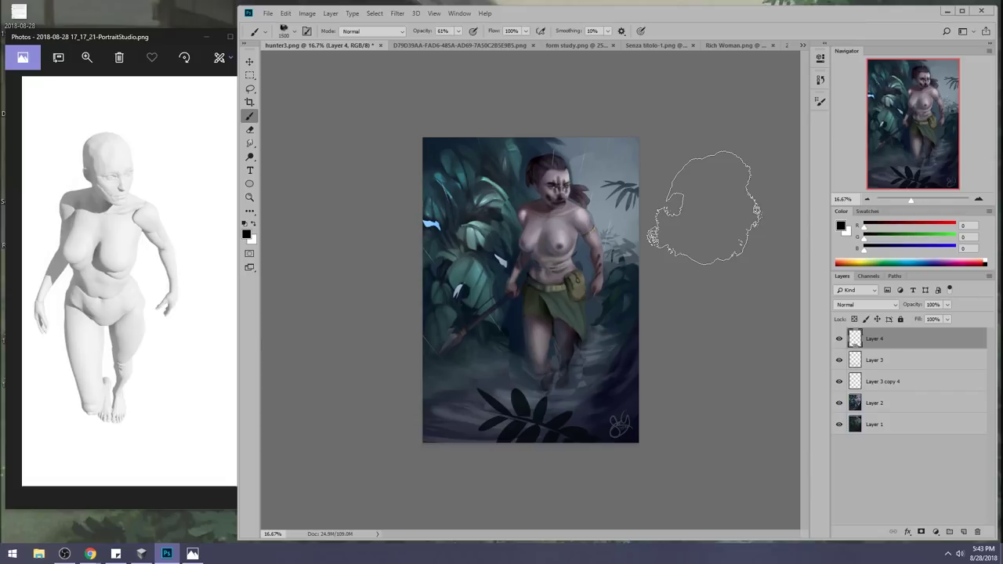
Hide all layers above Layer 1 and try a negative hue shift on the original painting with Hue/Saturation.
left_click_drag(838, 338, 837, 395)
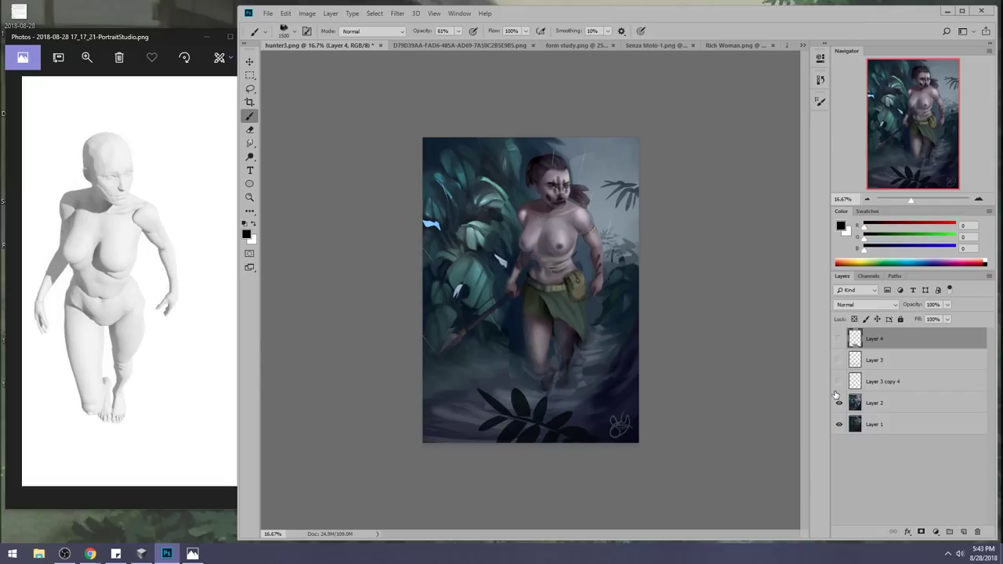
left_click(839, 403)
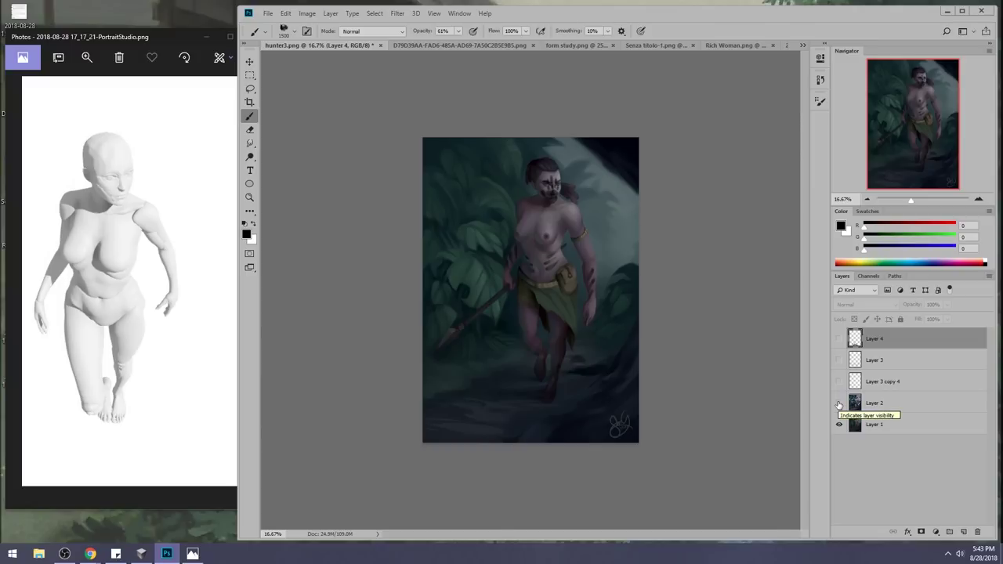
left_click(913, 425)
key("ctrl+u")
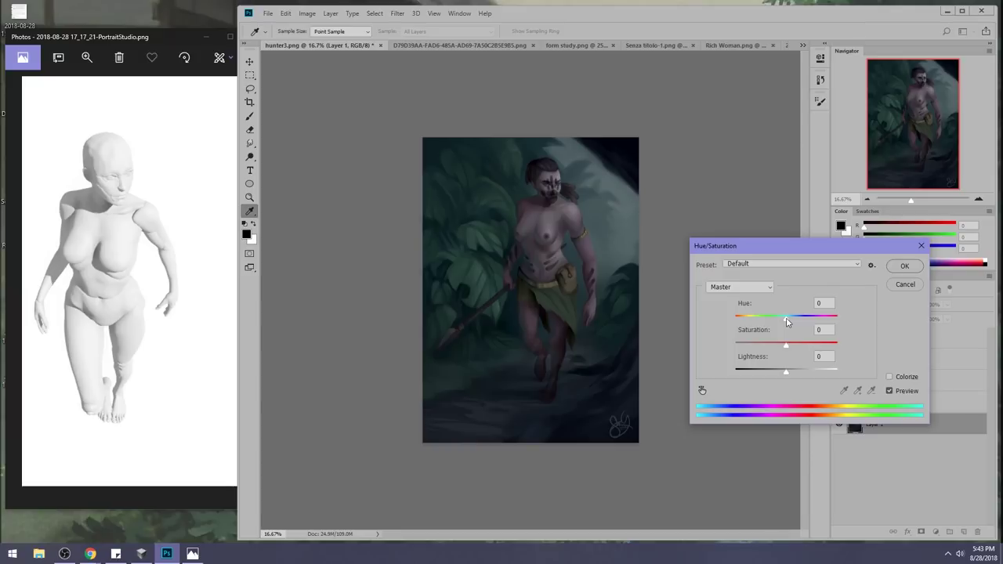
left_click_drag(787, 322, 750, 324)
left_click(905, 266)
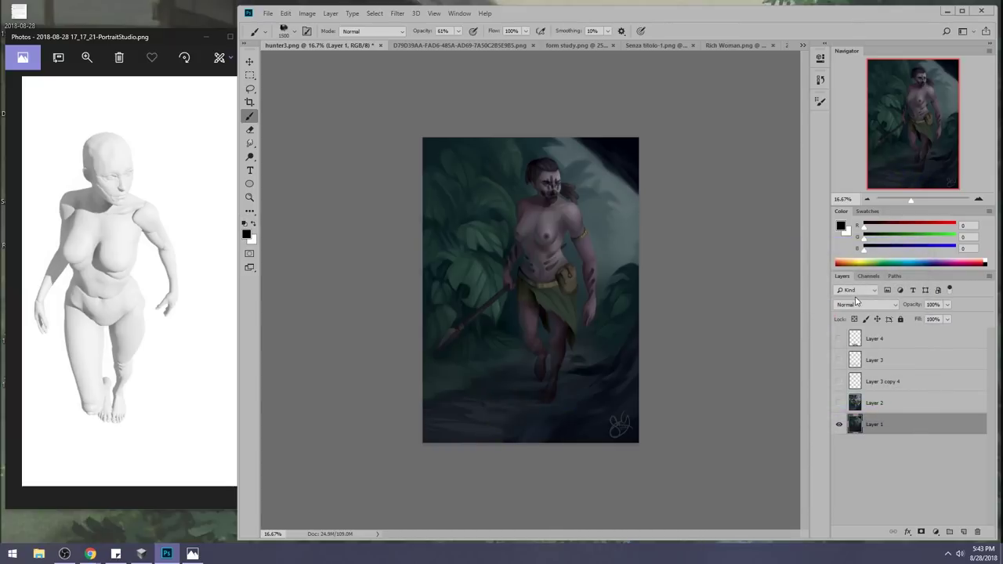
Try a positive hue shift on Layer 1 with Hue/Saturation.
key("m")
right_click(547, 238)
left_click(560, 244)
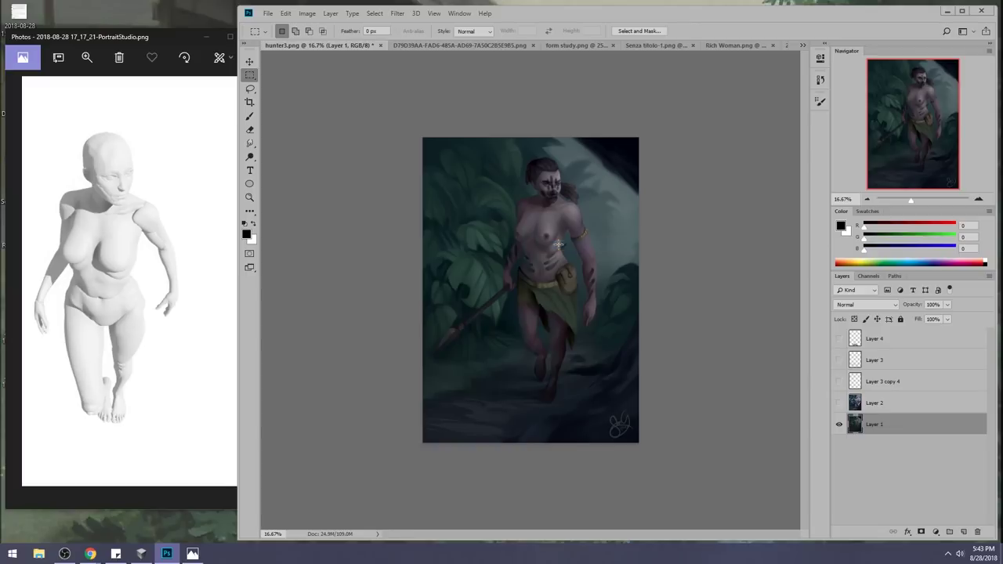
key("ctrl+u")
key("ctrl+u")
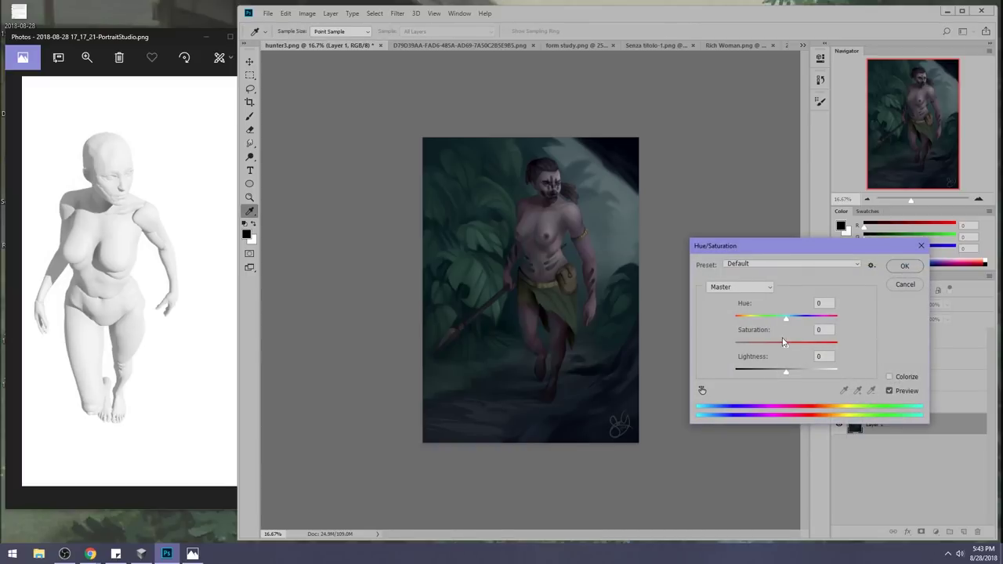
left_click_drag(786, 318, 808, 322)
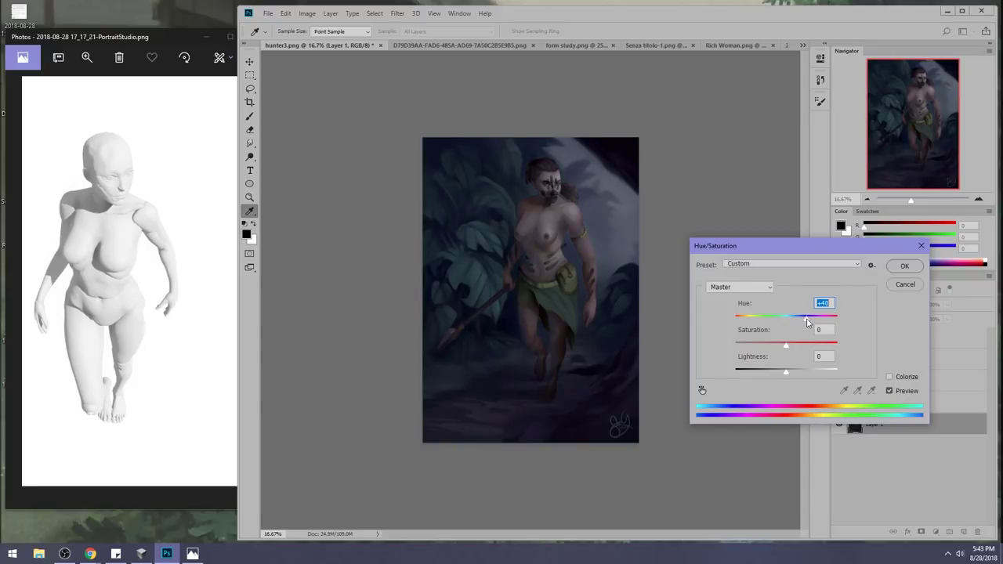
left_click(905, 283)
key("m")
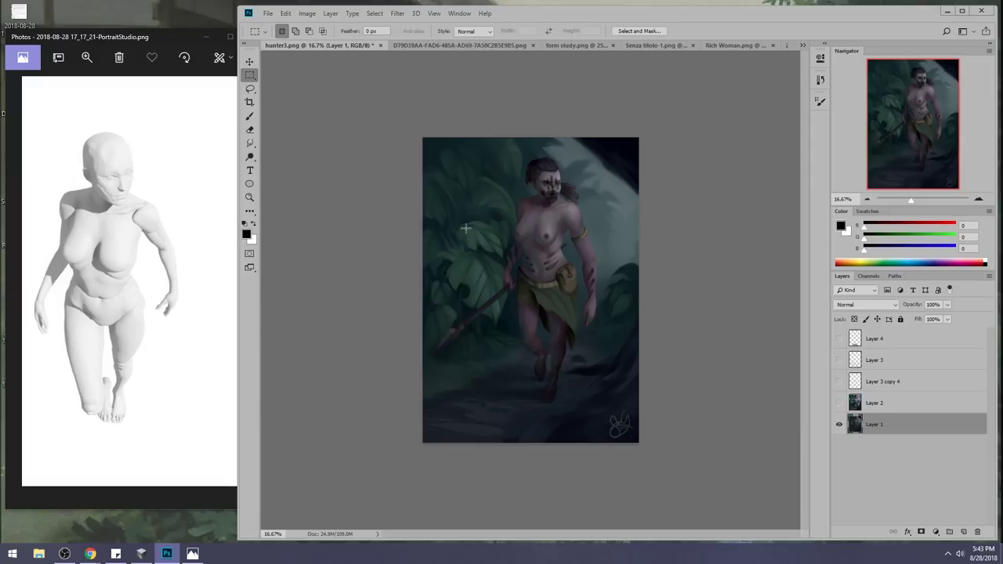
Show all the hidden layers again and flatten the image into a single background.
left_click_drag(839, 406, 838, 333)
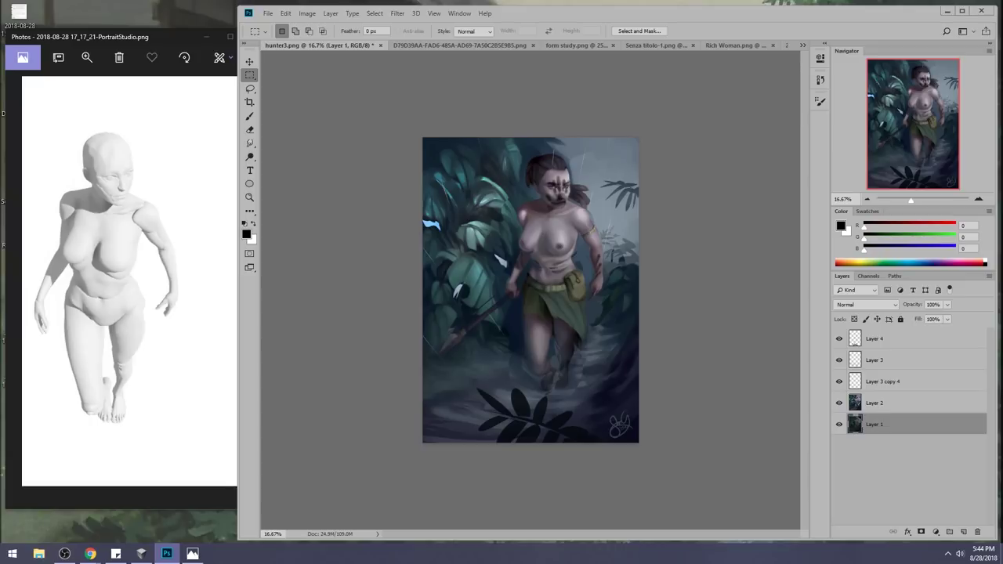
left_click(913, 383)
right_click(913, 382)
left_click(846, 428)
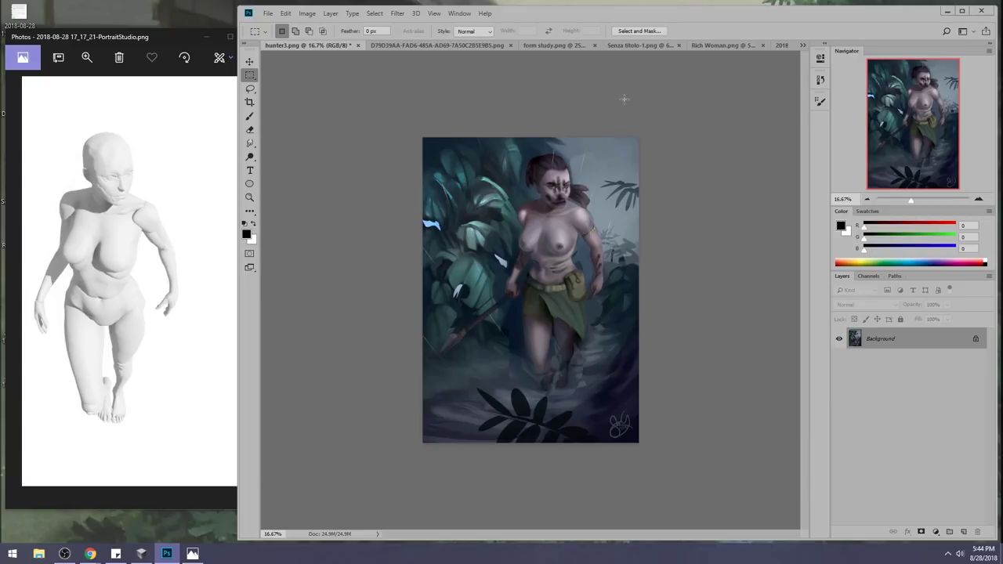
Compare an early history state with the finished painting, return to the Flatten Image state and close the history.
left_click(819, 79)
mouse_move(803, 379)
left_mouse_down()
mouse_move(803, 93)
mouse_move(795, 368)
left_mouse_up()
left_click(772, 91)
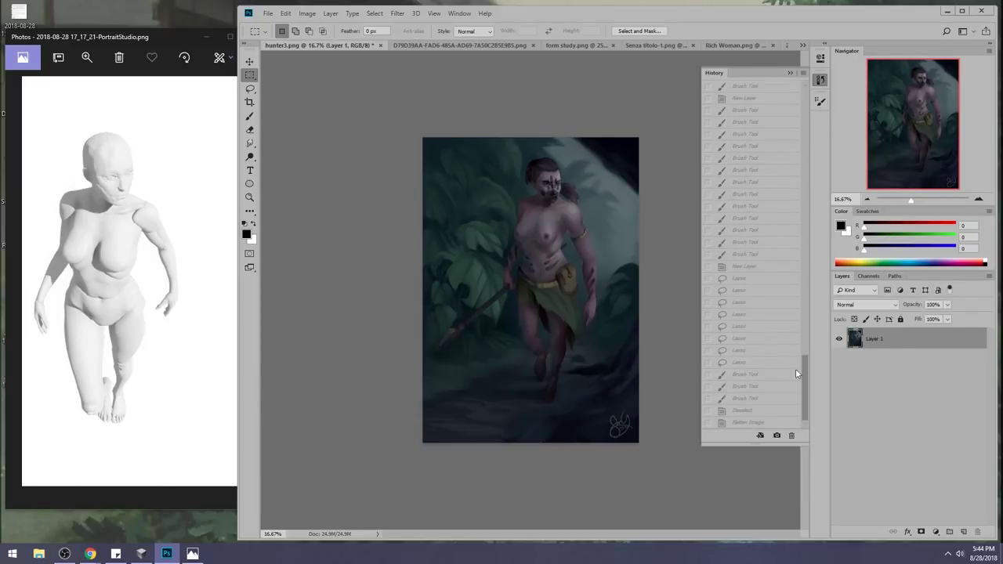
left_click(749, 423)
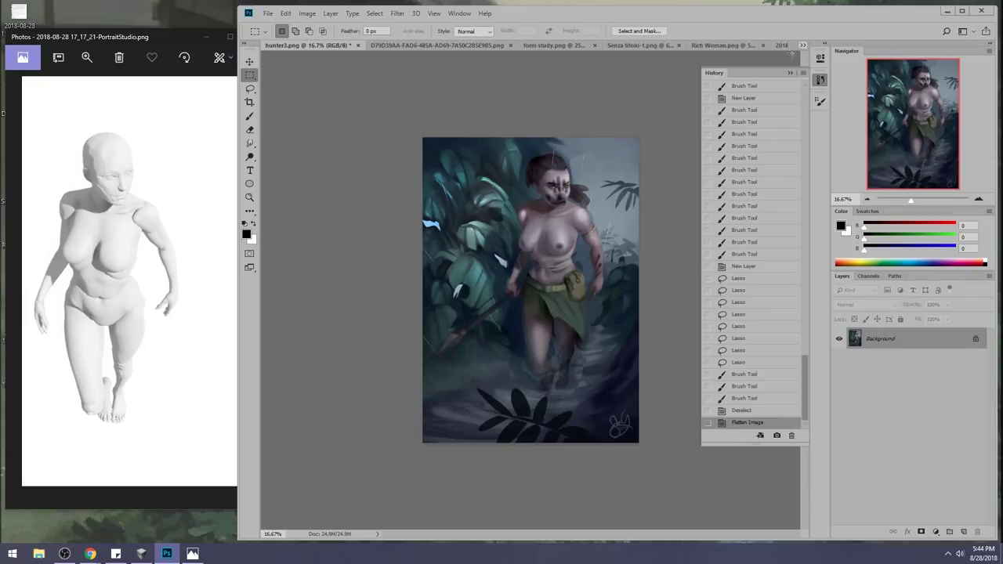
left_click(789, 72)
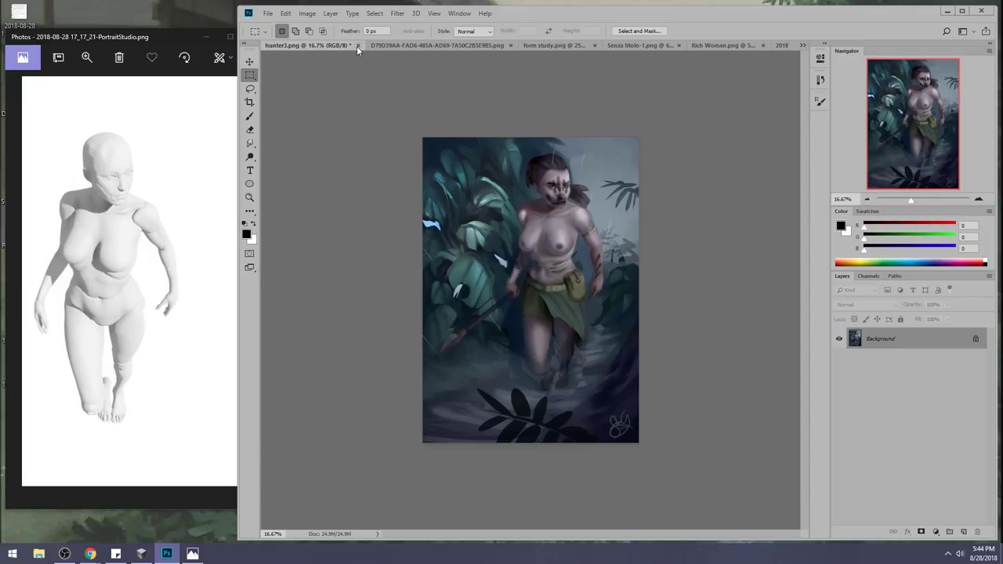
Close the hunter3.png document and bring up form study.png.
left_click(356, 45)
left_click(576, 208)
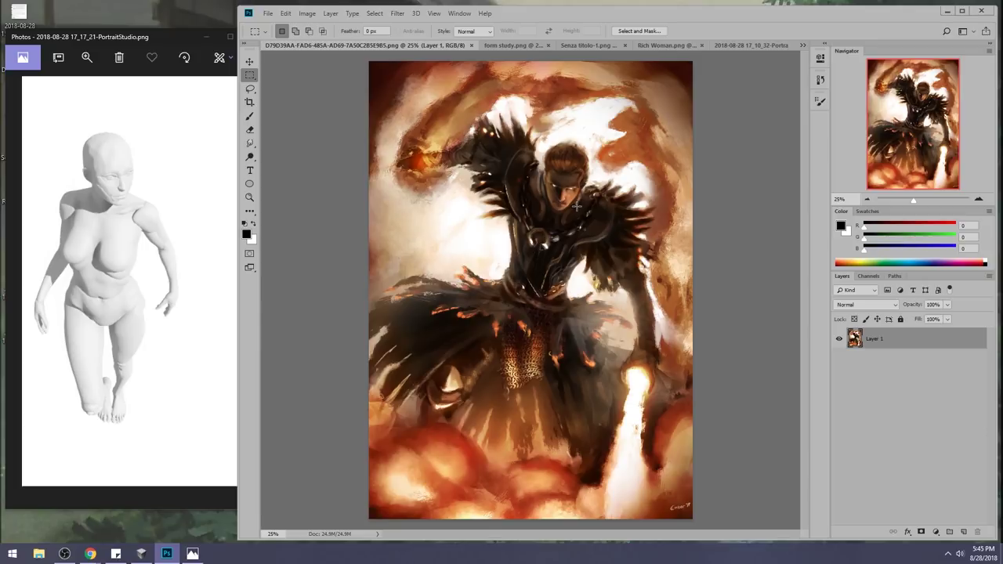
left_click(517, 45)
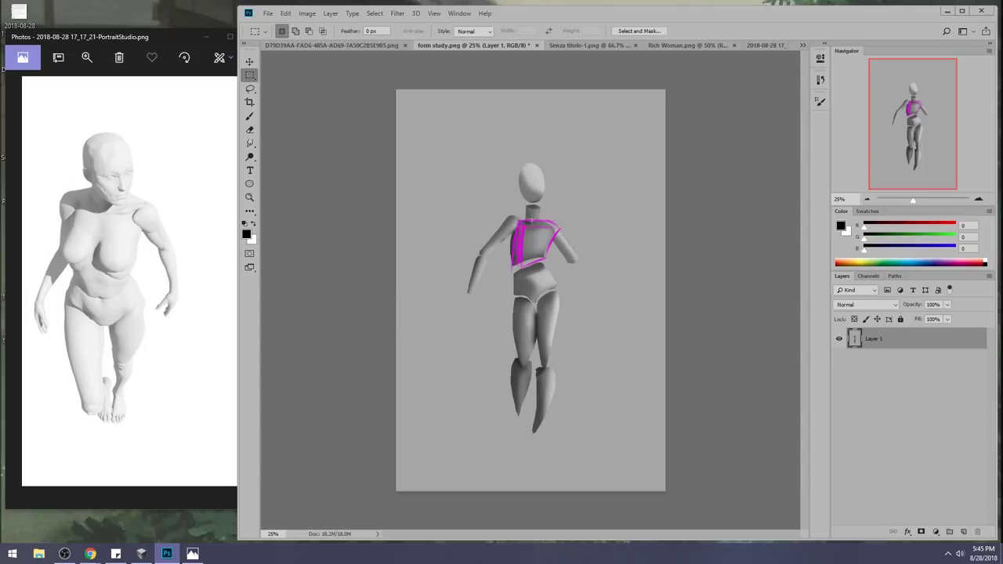
Switch to the Brush tool and pick the 30 px brush preset for sketching on the form study.
key("b")
key("ctrl+shift+d")
right_click(549, 227)
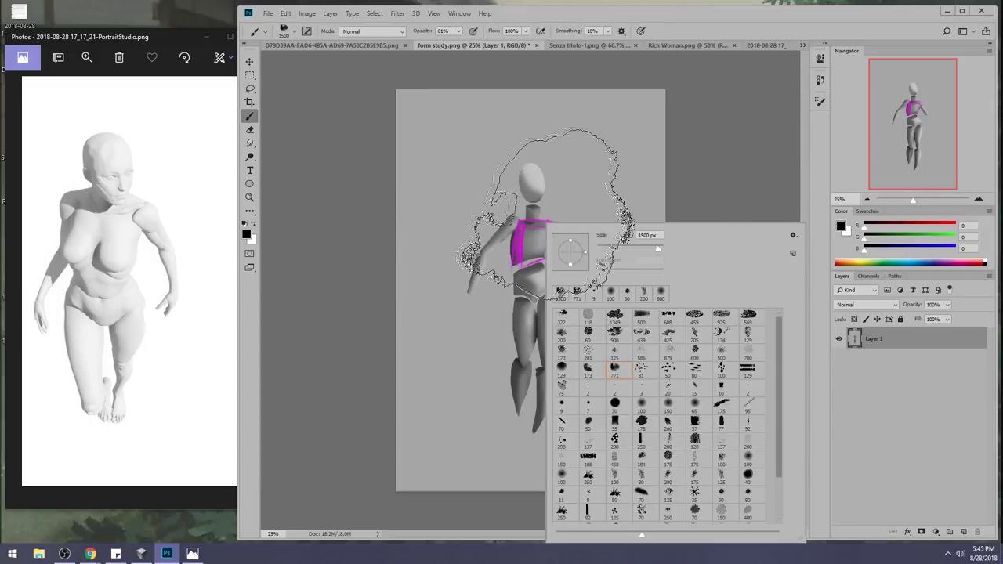
left_click_drag(780, 468, 783, 509)
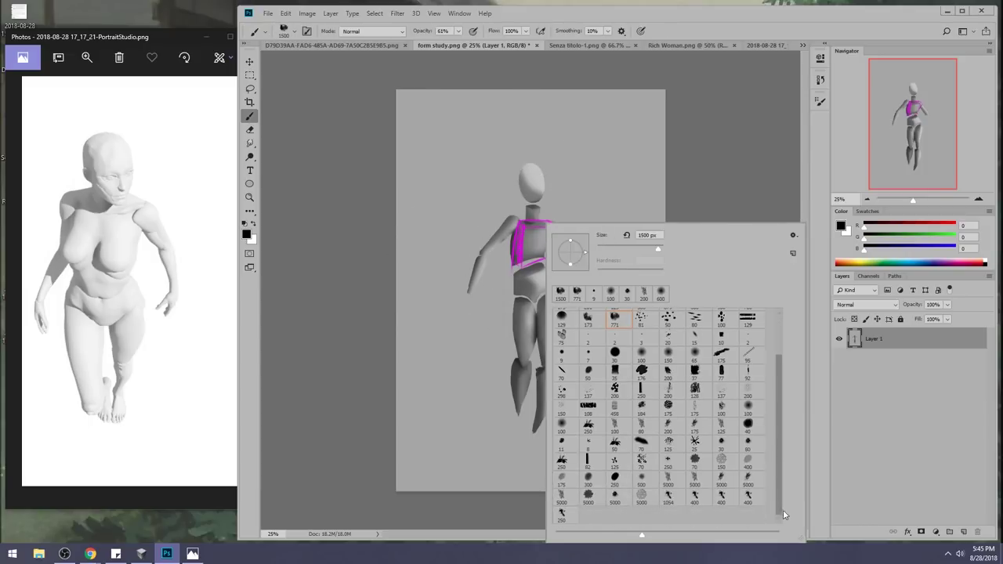
left_click(723, 441)
key("Escape")
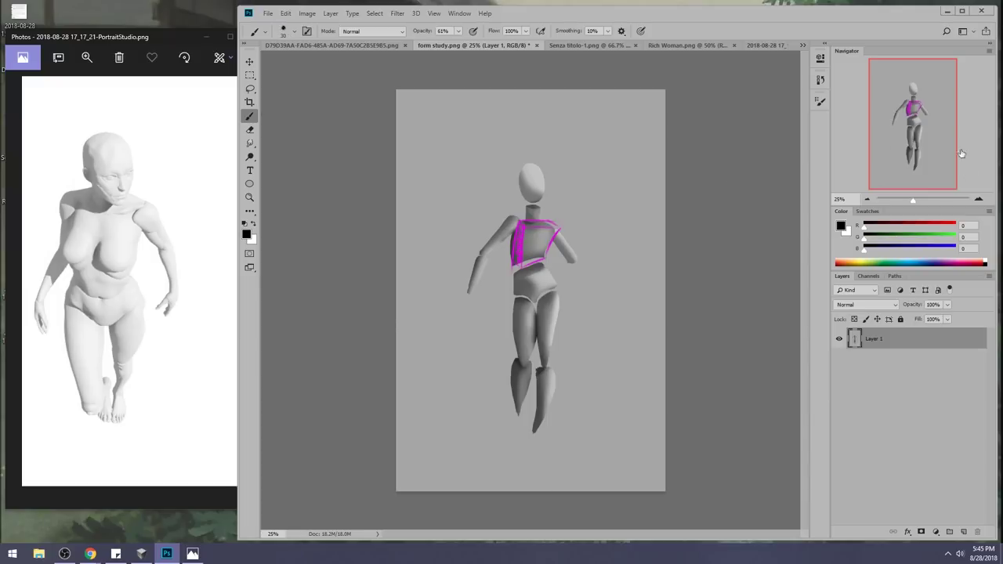
Set the hue of the black foreground colour to 0 degrees.
key("i")
left_click(840, 226)
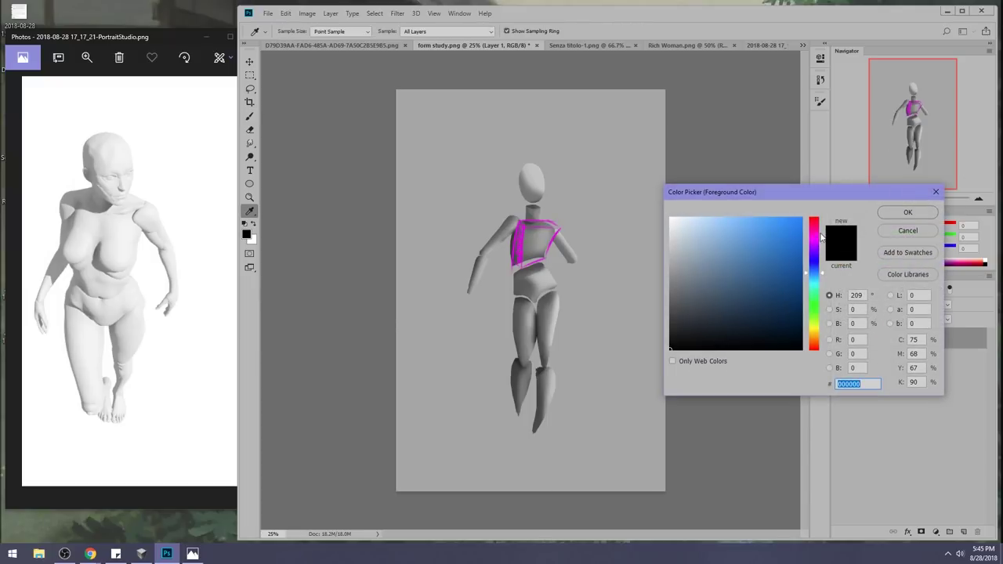
left_click_drag(820, 235, 820, 217)
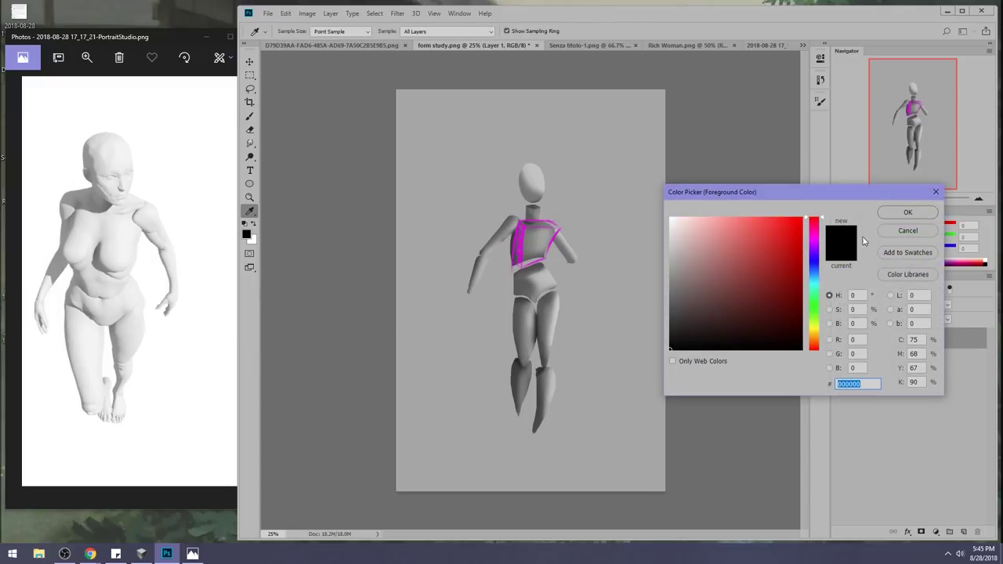
left_click(908, 213)
Outline the mannequin's pelvis as a box with thin black brush strokes.
key("b")
mouse_move(521, 274)
left_mouse_down()
mouse_move(520, 299)
mouse_move(518, 274)
mouse_move(553, 265)
mouse_move(527, 264)
mouse_move(509, 296)
left_mouse_up()
key("ctrl+z")
mouse_move(514, 272)
left_mouse_down()
mouse_move(518, 297)
mouse_move(553, 289)
mouse_move(554, 263)
left_mouse_up()
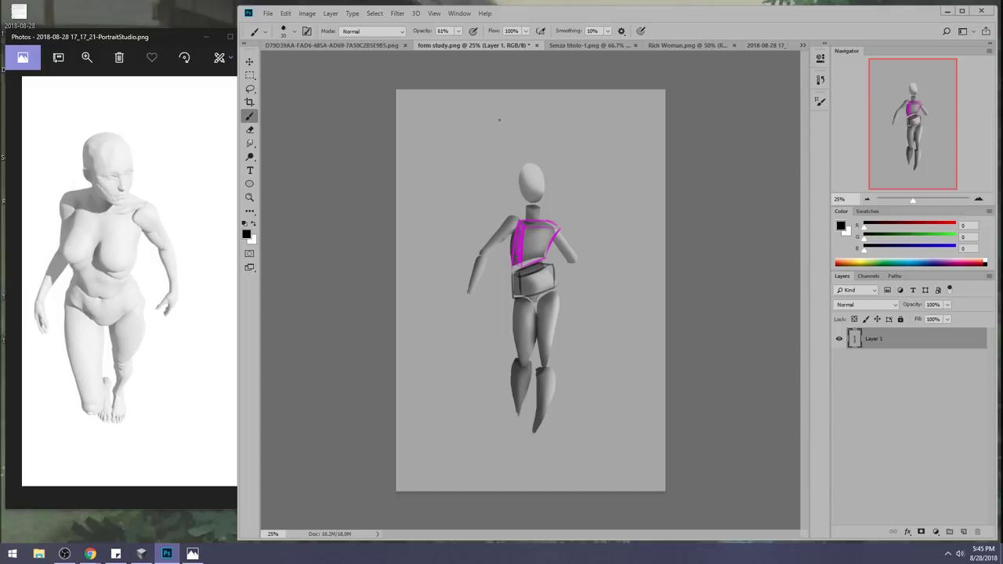
Try a slanted bean-shaped loop and further loose outlines in the empty area above the mannequin.
mouse_move(540, 112)
left_mouse_down()
mouse_move(472, 123)
mouse_move(483, 147)
mouse_move(539, 122)
left_mouse_up()
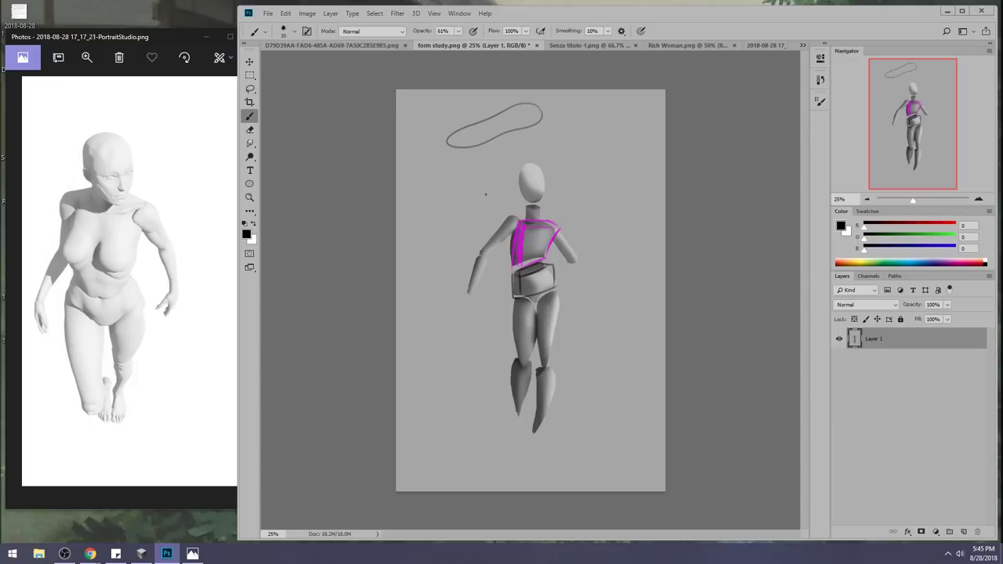
left_click_drag(417, 208, 605, 199)
key("ctrl+z")
left_click_drag(441, 103, 435, 170)
left_click_drag(443, 96, 451, 130)
key("ctrl+z")
key("ctrl+z")
key("ctrl+z")
key("ctrl+z")
Sketch a tilted cube in perspective in the empty area beside the mannequin's head, undoing the stray strokes.
mouse_move(587, 105)
left_mouse_down()
mouse_move(639, 123)
mouse_move(589, 114)
mouse_move(602, 149)
left_mouse_up()
mouse_move(590, 191)
left_mouse_down()
mouse_move(606, 165)
mouse_move(648, 176)
left_mouse_up()
left_click_drag(630, 120, 647, 153)
mouse_move(565, 149)
left_mouse_down()
mouse_move(575, 186)
mouse_move(607, 215)
left_mouse_up()
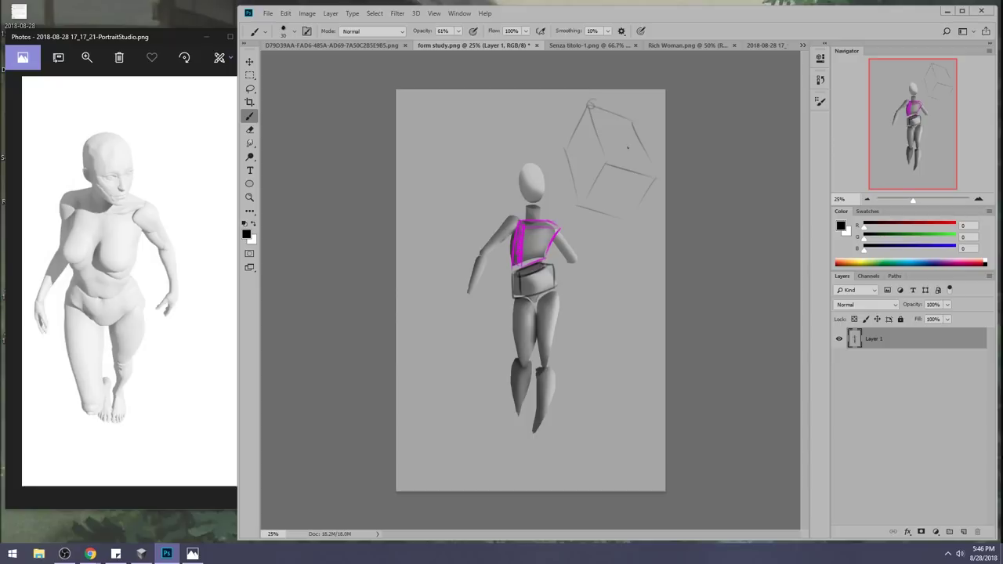
mouse_move(625, 166)
left_mouse_down()
mouse_move(590, 177)
mouse_move(582, 147)
left_mouse_up()
key("ctrl+z")
key("ctrl+z")
Draw circles around the cube sketch, short arrows at its edges and a curved arrow sweeping down toward the pelvis.
left_click_drag(649, 164, 639, 168)
mouse_move(557, 191)
left_mouse_down()
mouse_move(578, 195)
mouse_move(603, 286)
mouse_move(578, 291)
mouse_move(584, 299)
left_mouse_up()
left_click_drag(607, 102, 584, 110)
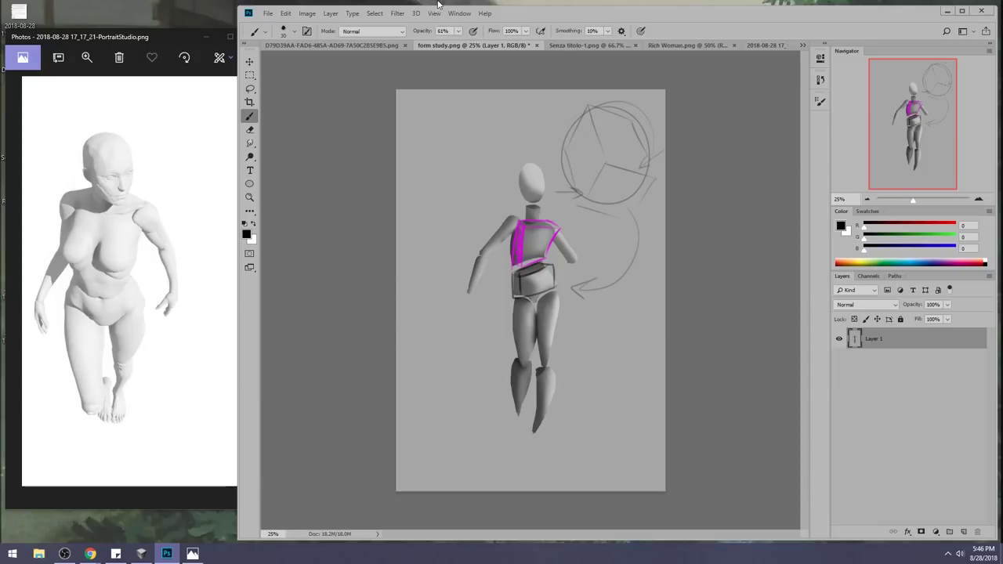
In Senza titolo-1.png, lasso the woman in the long dress, rotate her about 5 degrees clockwise and deselect.
left_click(562, 46)
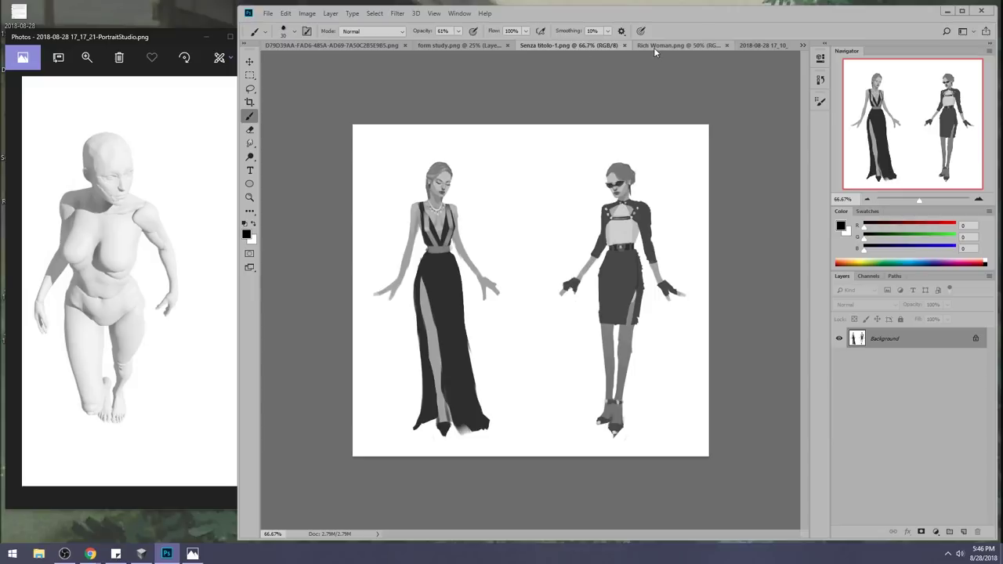
key("l")
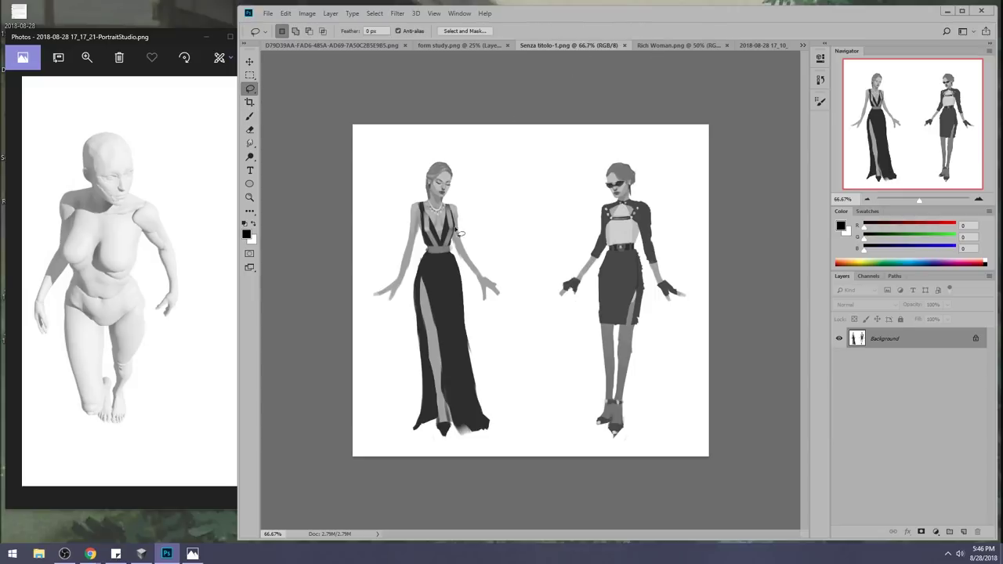
mouse_move(473, 152)
left_mouse_down()
mouse_move(528, 416)
mouse_move(500, 160)
left_mouse_up()
key("ctrl+t")
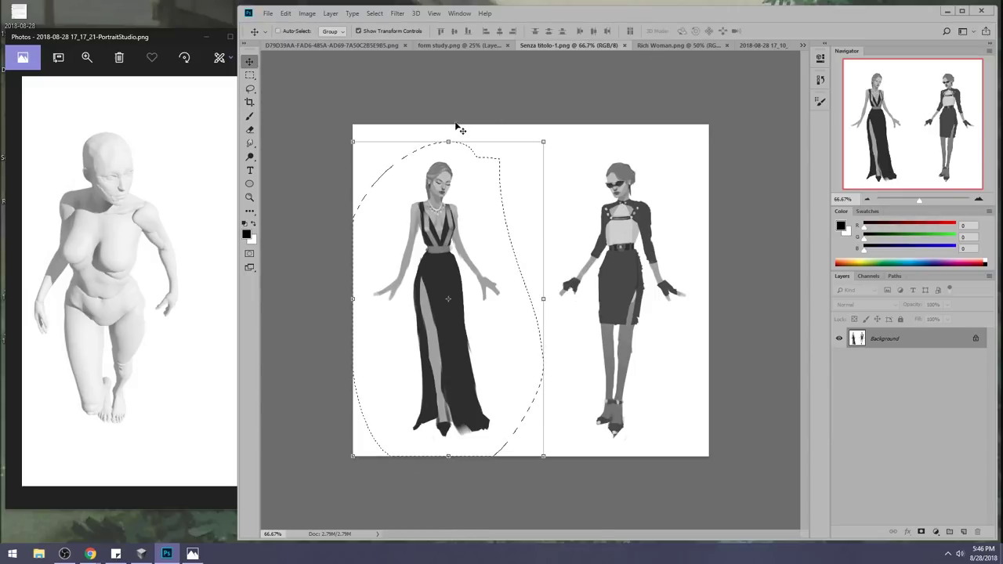
mouse_move(452, 134)
left_mouse_down()
mouse_move(470, 129)
mouse_move(462, 135)
left_mouse_up()
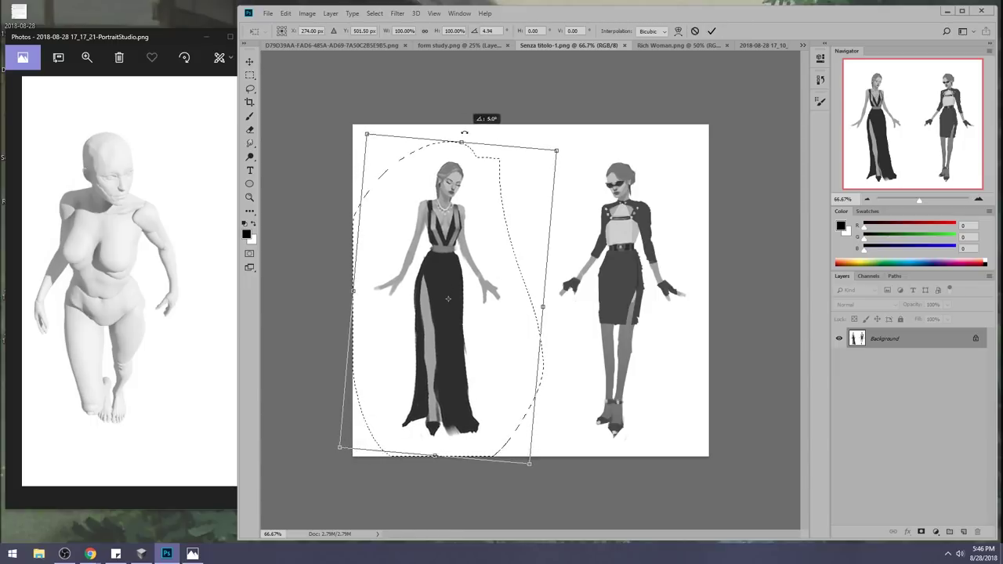
key("Escape")
key("v")
key("m")
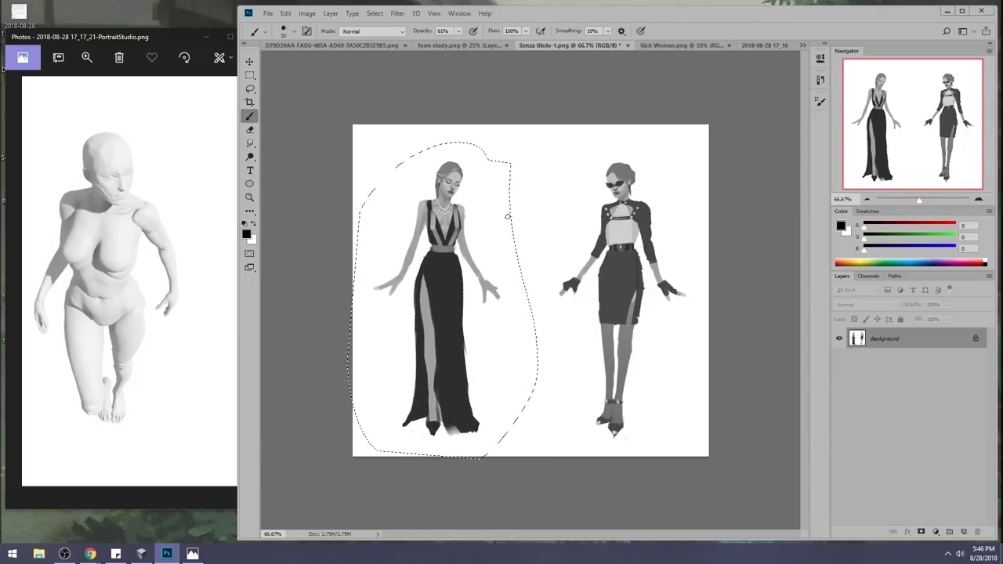
right_click(503, 192)
left_click(544, 201)
key("ctrl+z")
key("ctrl+z")
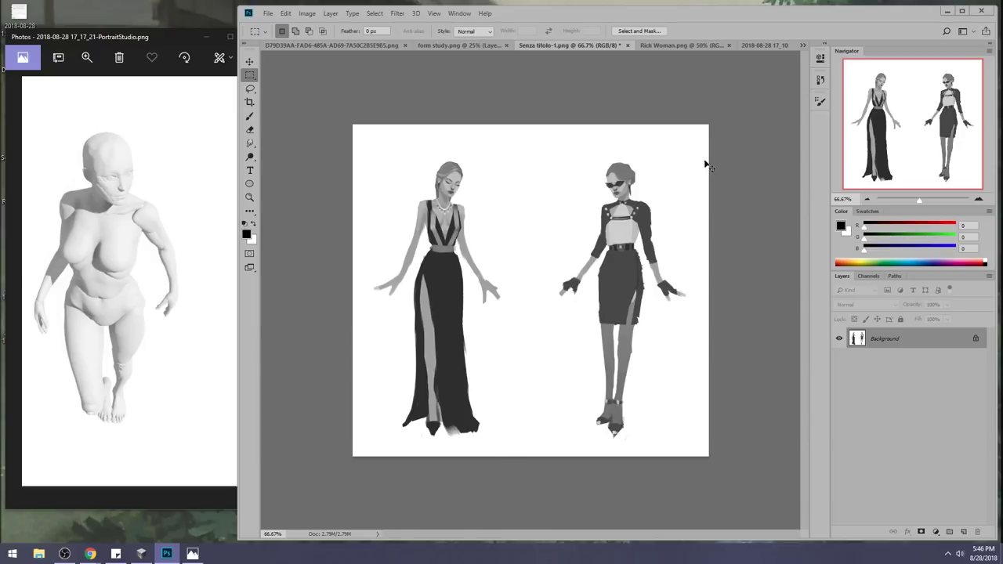
Close the Properties panel so that it leaves the collapsed panel strip.
left_click(820, 60)
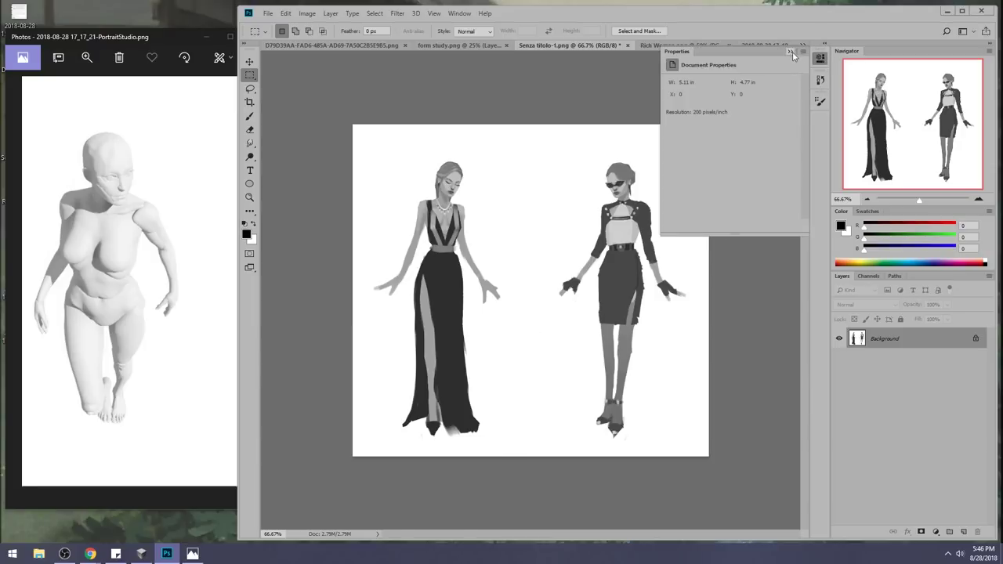
left_click(803, 51)
left_click(835, 67)
left_click(822, 74)
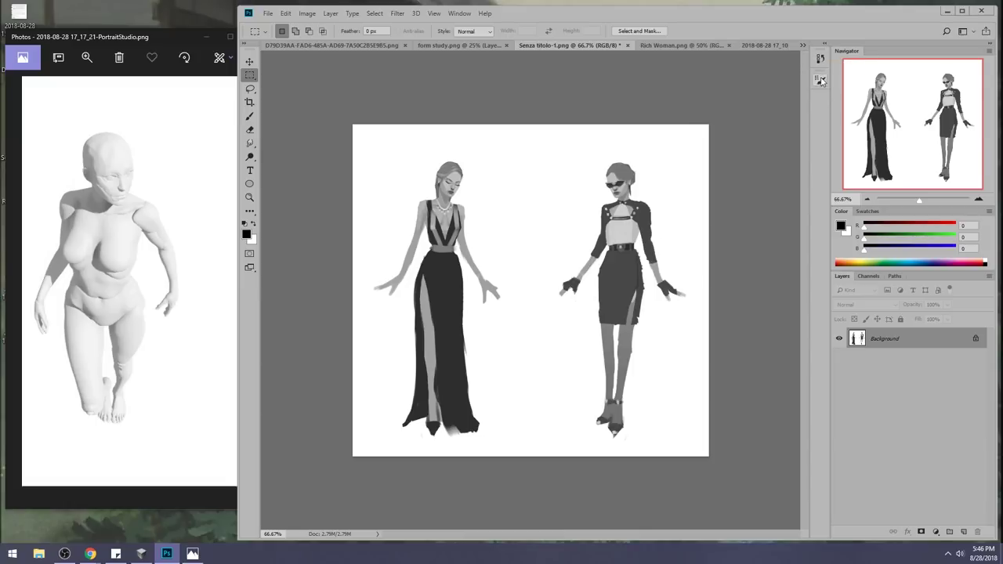
Compare the original snapshot with the Deselect state in the history, return to the Deselect state and close the history.
left_click(820, 79)
left_click(794, 74)
left_click(819, 58)
left_click(769, 69)
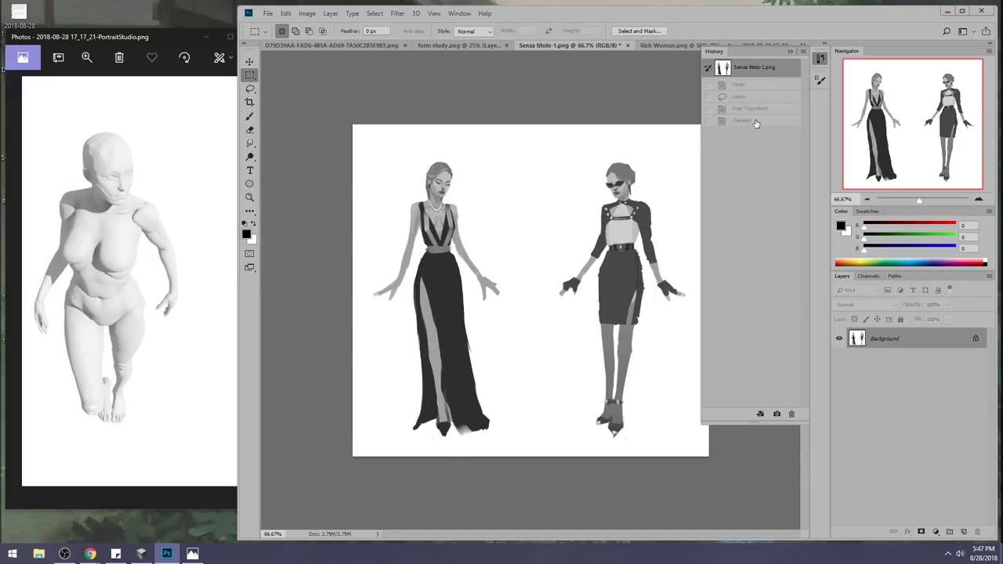
left_click(756, 125)
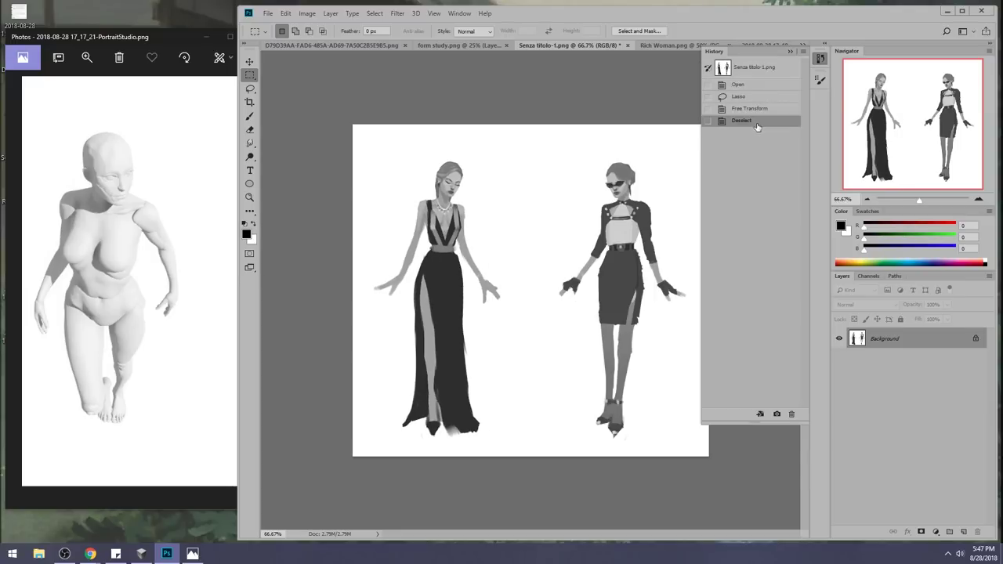
left_click(760, 70)
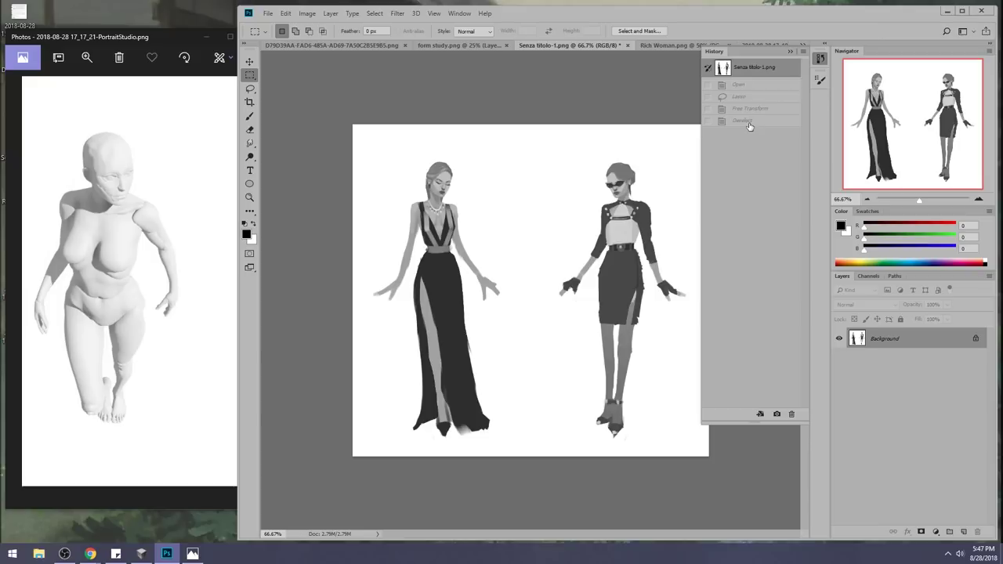
left_click(750, 123)
left_click(790, 53)
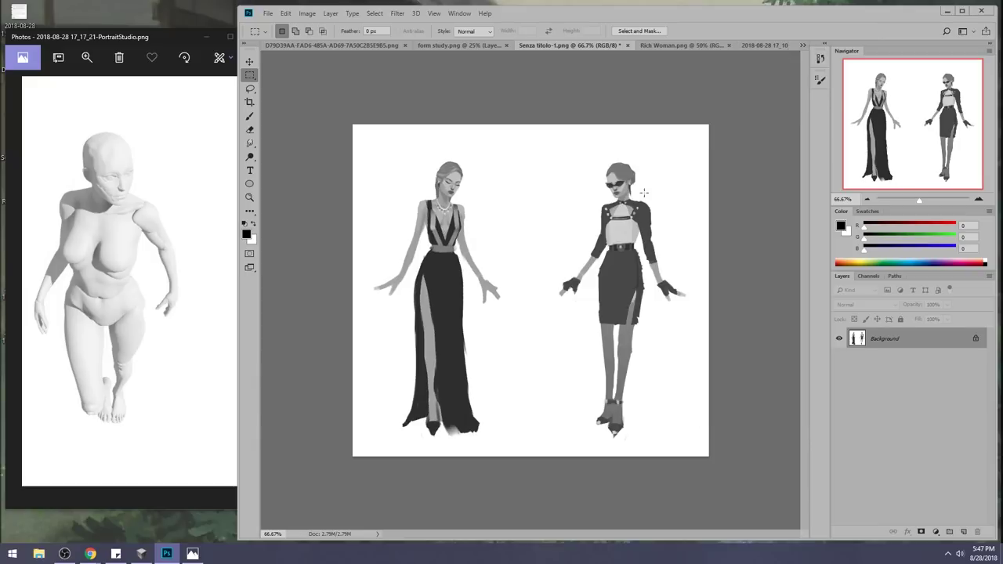
Lasso the woman in the short skirt, rotate her slightly counterclockwise and deselect.
key("l")
mouse_move(656, 152)
left_mouse_down()
mouse_move(533, 291)
mouse_move(732, 371)
mouse_move(668, 102)
mouse_move(607, 135)
mouse_move(621, 118)
left_mouse_up()
key("v")
key("Escape")
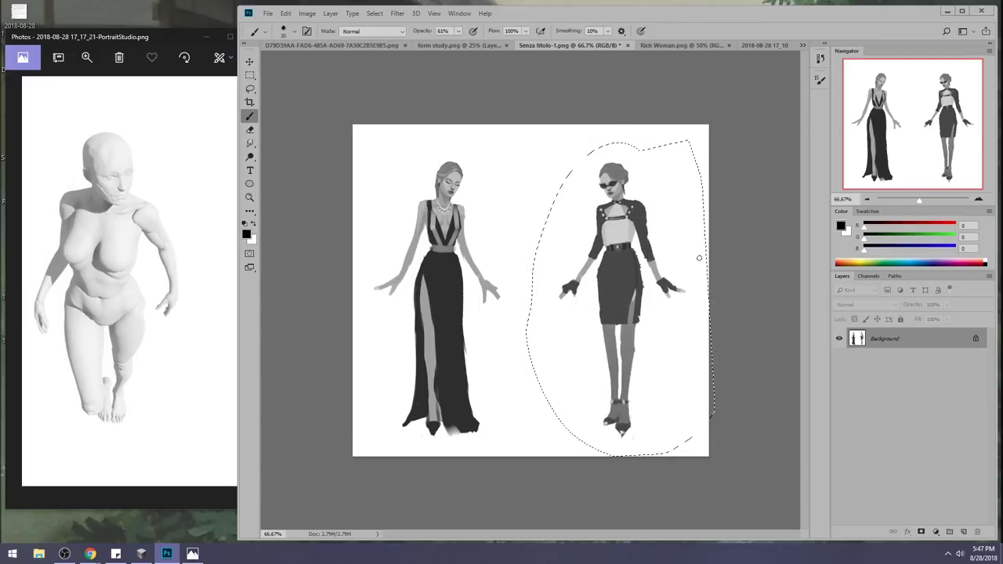
key("m")
right_click(646, 265)
left_click(648, 266)
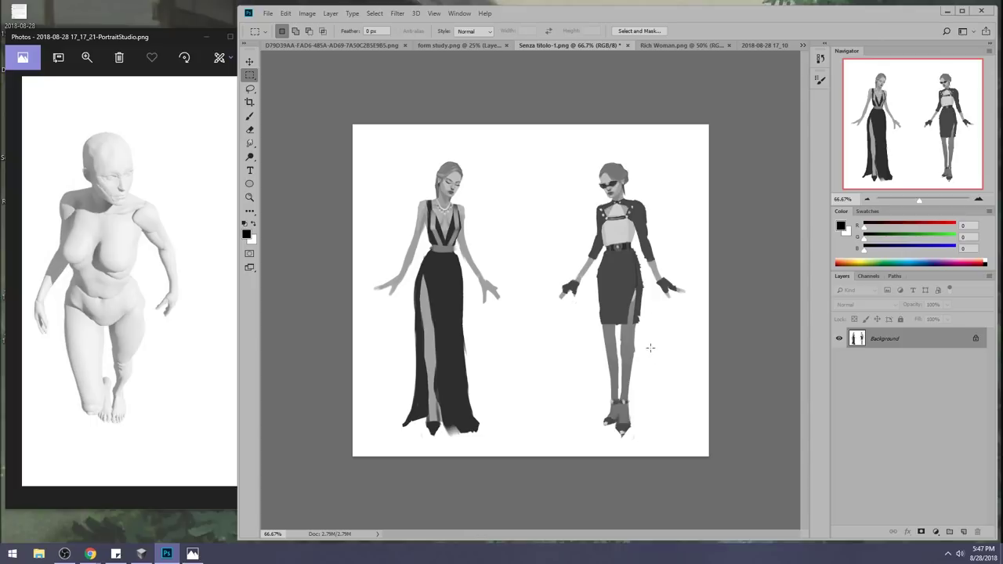
Add a new layer for the Brush tool and set the foreground colour to pure red (255, 0, 0).
key("b")
left_click(963, 532)
left_click_drag(949, 229, 962, 229)
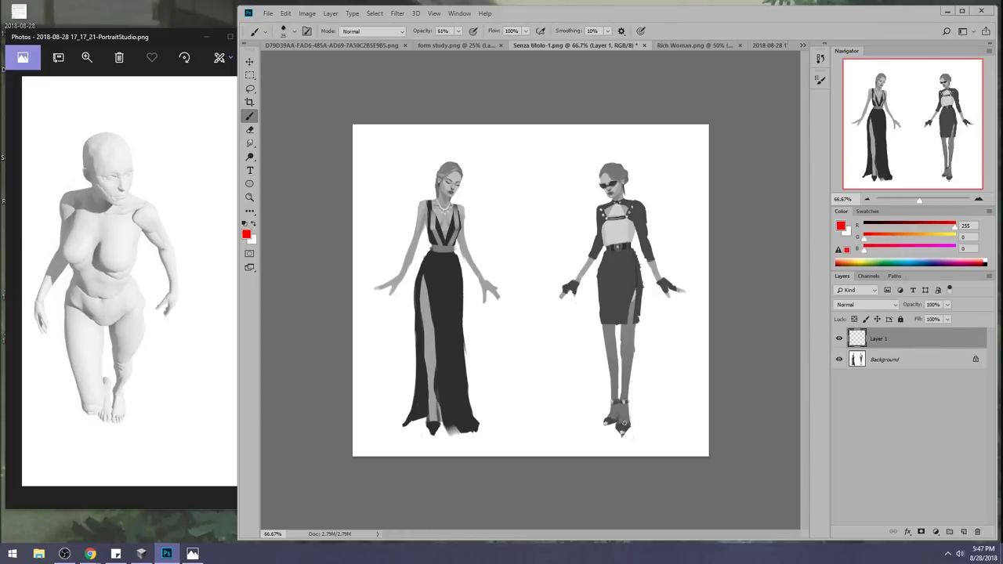
Draw a thin red vertical balance line through the woman in the short skirt, with crossed ground lines at her feet.
left_click_drag(621, 429, 616, 125)
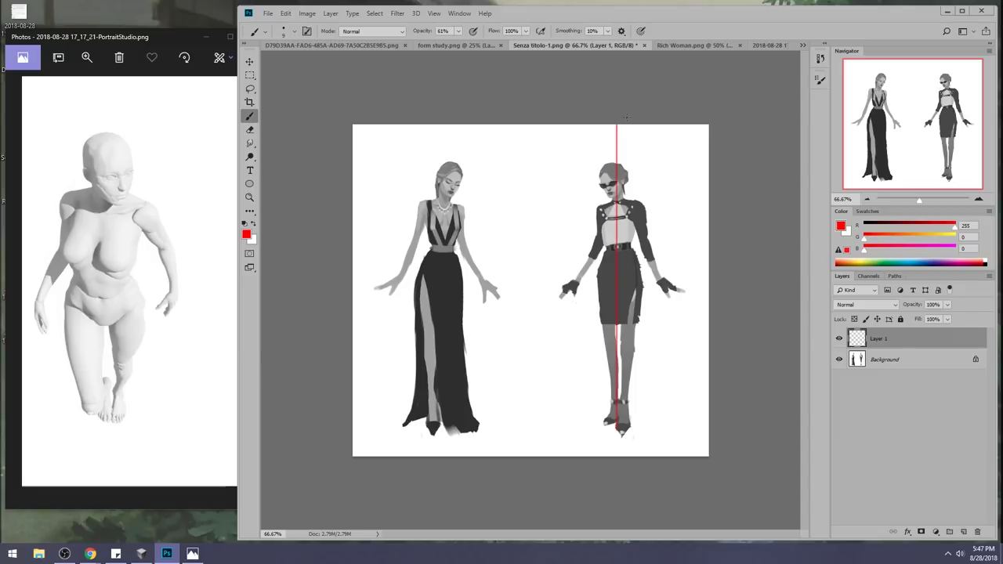
left_click_drag(618, 428, 650, 417)
mouse_move(563, 440)
left_mouse_down()
mouse_move(616, 428)
mouse_move(658, 435)
left_mouse_up()
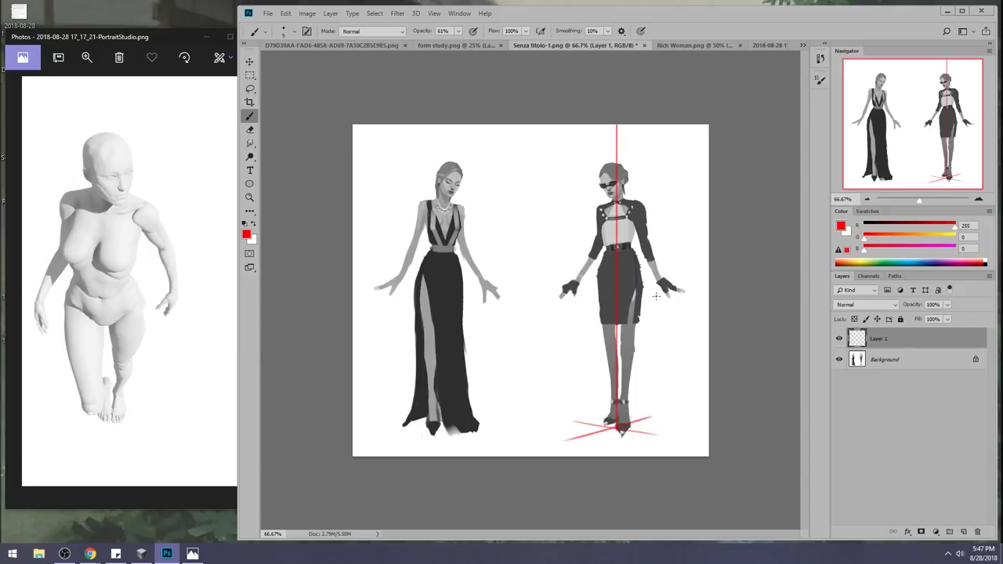
Try red arcs around the arms and torso of the woman in the short skirt.
mouse_move(655, 196)
left_mouse_down()
mouse_move(625, 259)
mouse_move(658, 234)
left_mouse_up()
left_click_drag(586, 200, 603, 221)
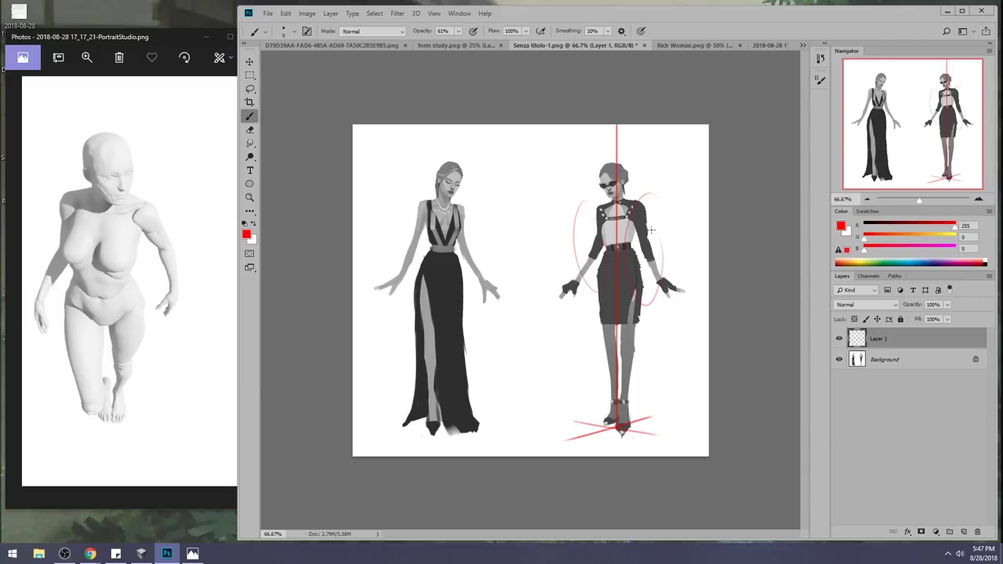
key("ctrl+alt+z")
key("ctrl+alt+z")
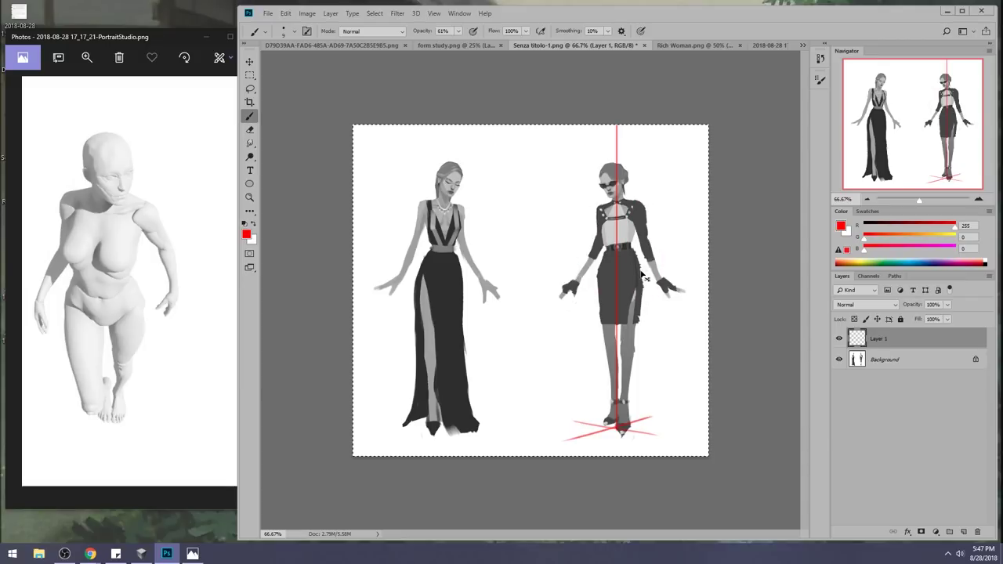
Copy the red guide lines, restore the original Senza titolo-1.png snapshot and paste the lines on a new layer.
key("ctrl+a")
left_click(820, 58)
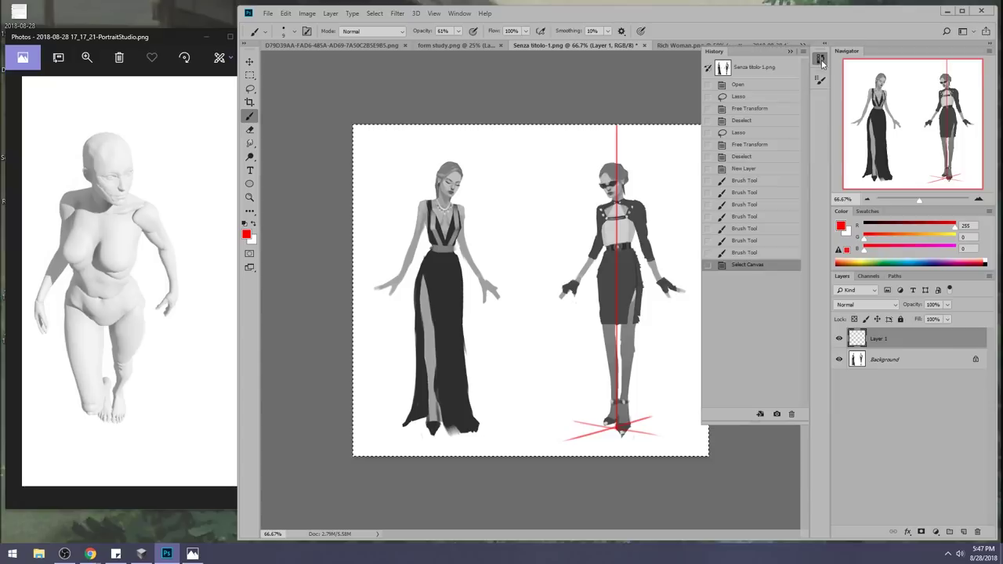
left_click(769, 68)
left_click(791, 54)
key("ctrl+z")
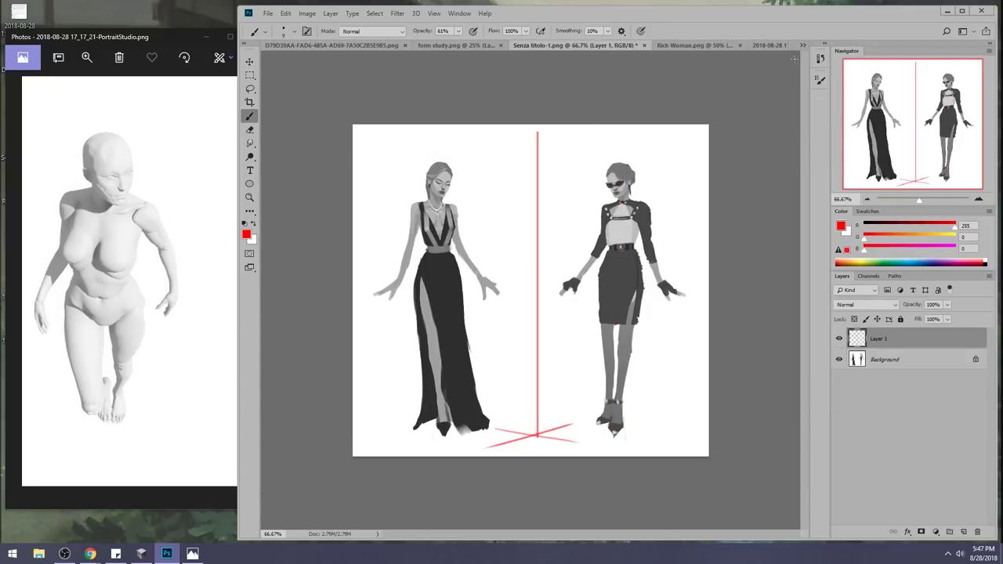
Try the red guide lines over the woman in the short skirt, with large arcs around her body.
key("v")
left_click_drag(544, 334, 617, 334)
mouse_move(621, 419)
left_mouse_down()
mouse_move(683, 220)
mouse_move(625, 156)
left_mouse_up()
key("b")
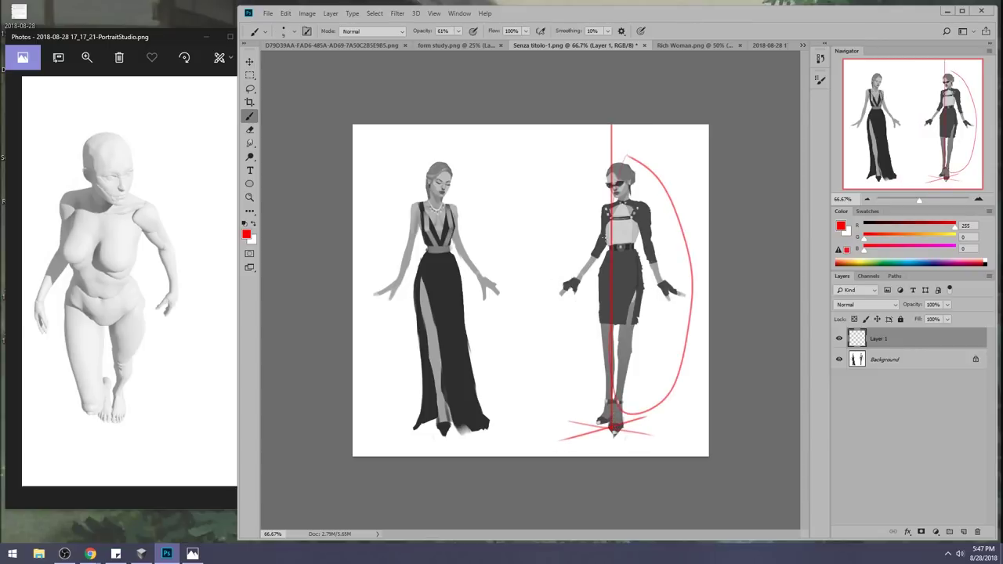
left_click_drag(591, 328, 580, 204)
key("ctrl+z")
key("ctrl+z")
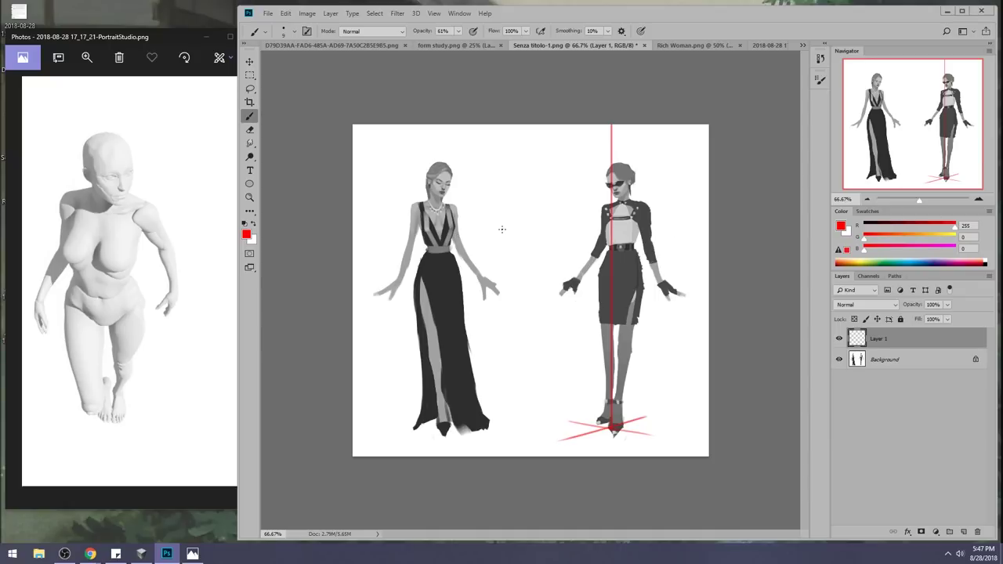
key("ctrl+z")
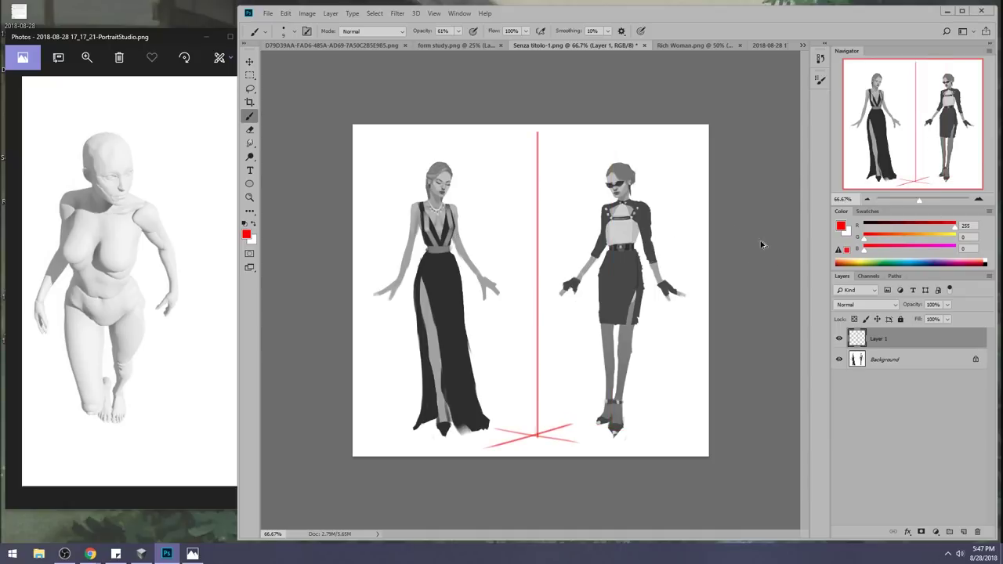
Hide the guide-line layer and bring up Rich Woman.png with the Move tool active.
left_click(840, 338)
left_click(699, 48)
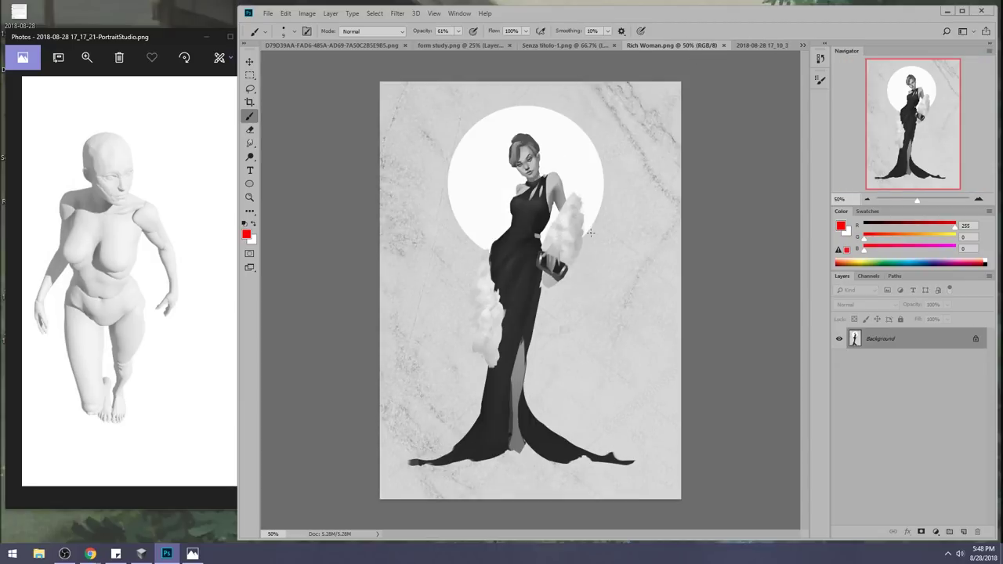
key("v")
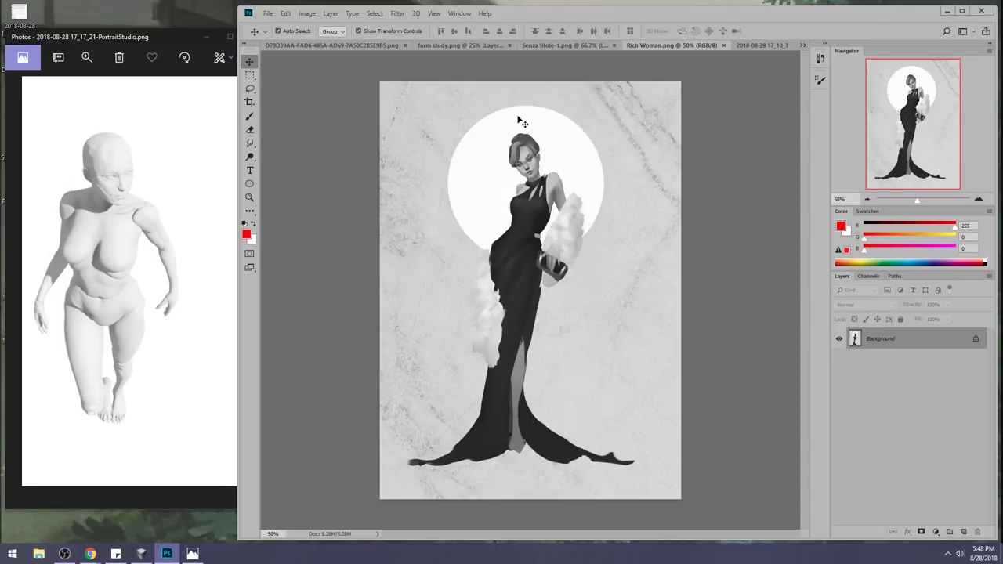
Unlock the Rich Woman.png background as a layer and rotate the image slightly counterclockwise, comparing it before and after the rotation.
double_click(922, 342)
left_click(588, 178)
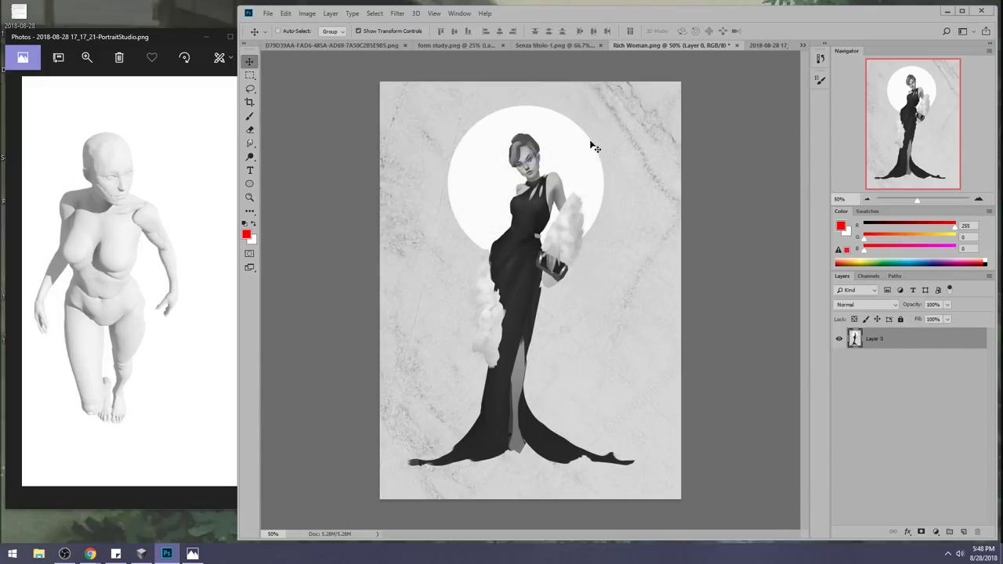
left_click_drag(531, 73, 510, 73)
left_click(711, 30)
key("b")
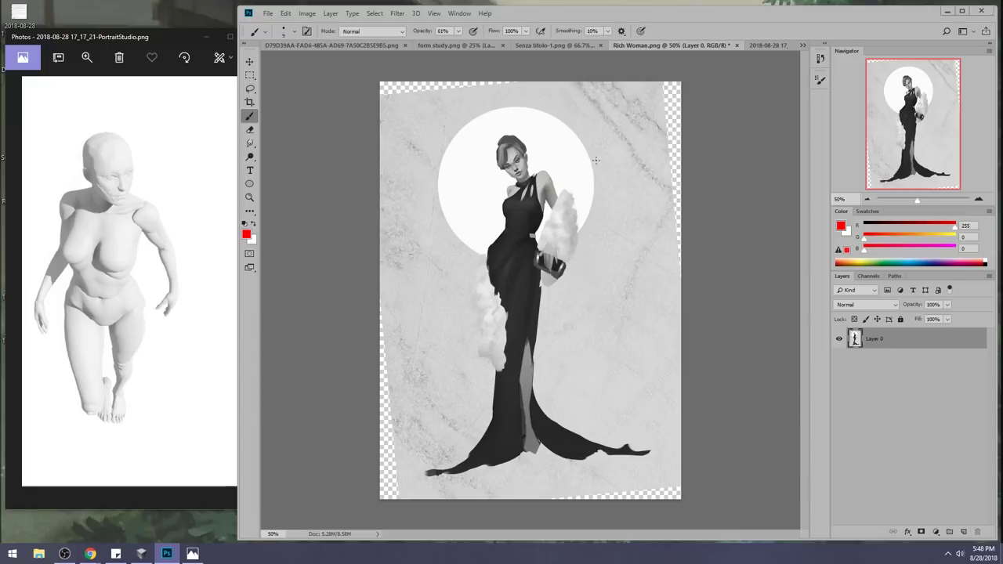
key("ctrl+z")
key("ctrl+z")
left_click(768, 45)
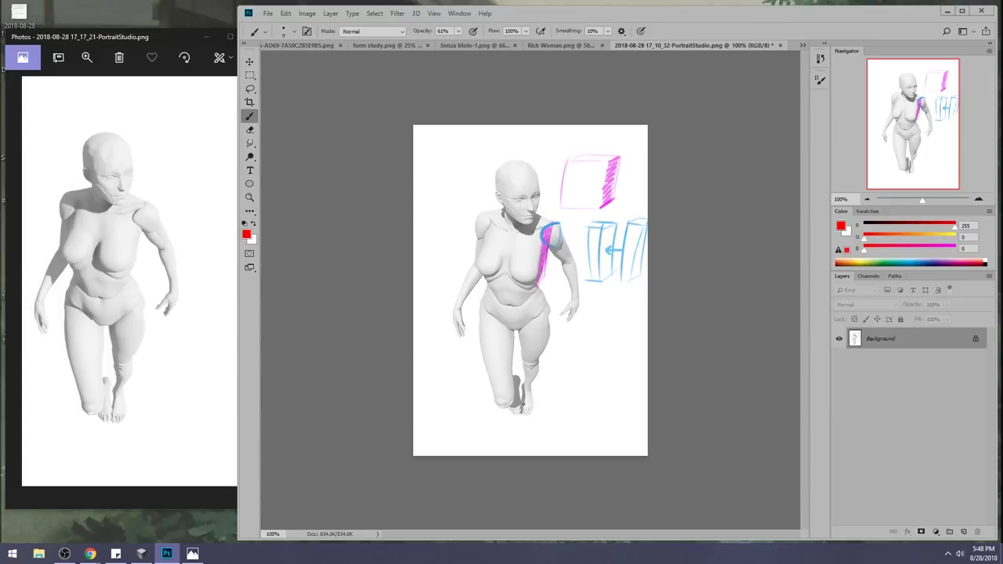
left_click_drag(523, 405, 456, 157)
key("ctrl+z")
left_click(519, 409, "shift")
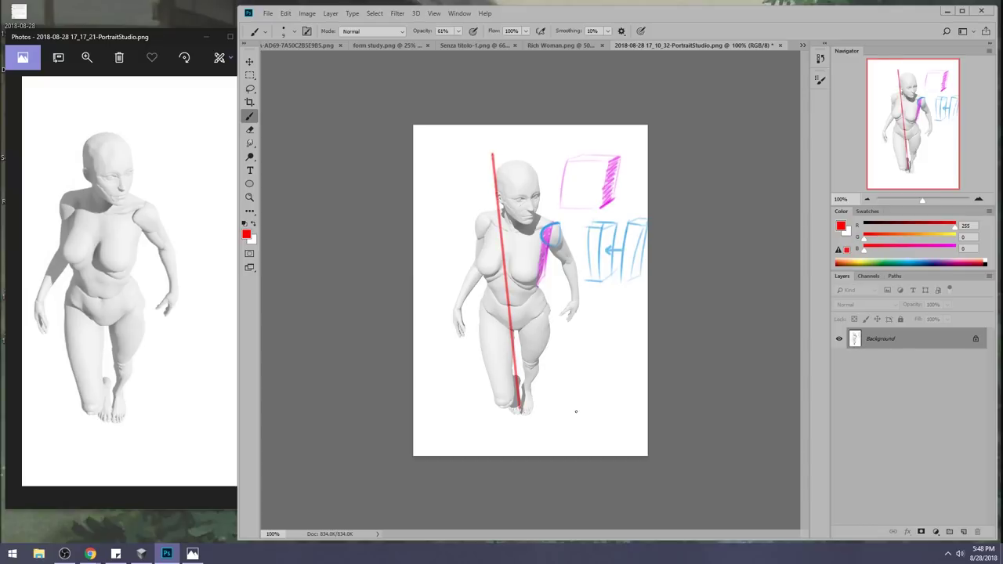
left_click_drag(576, 366, 472, 437)
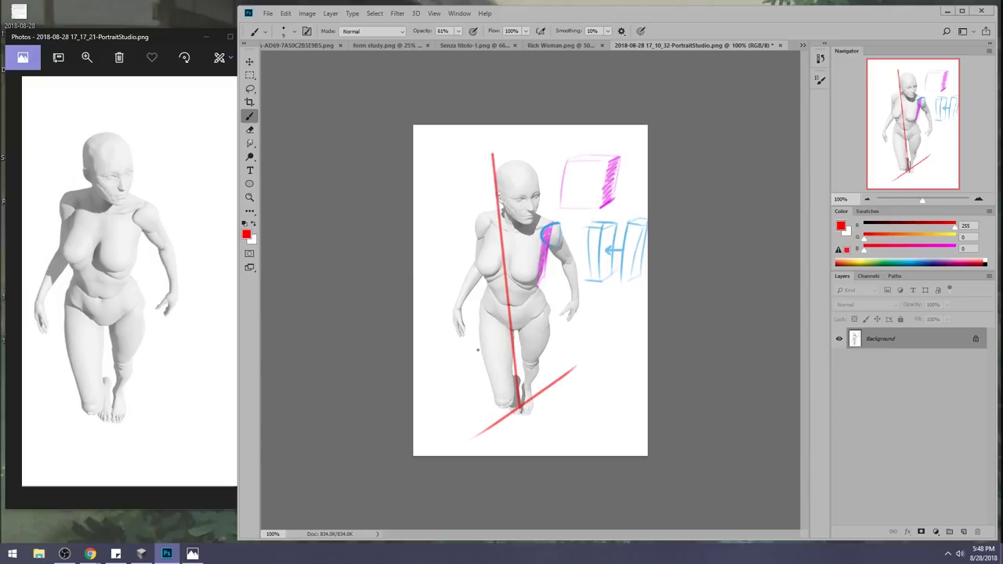
left_click_drag(455, 378, 583, 443)
key("ctrl+z")
left_click_drag(476, 371, 580, 441)
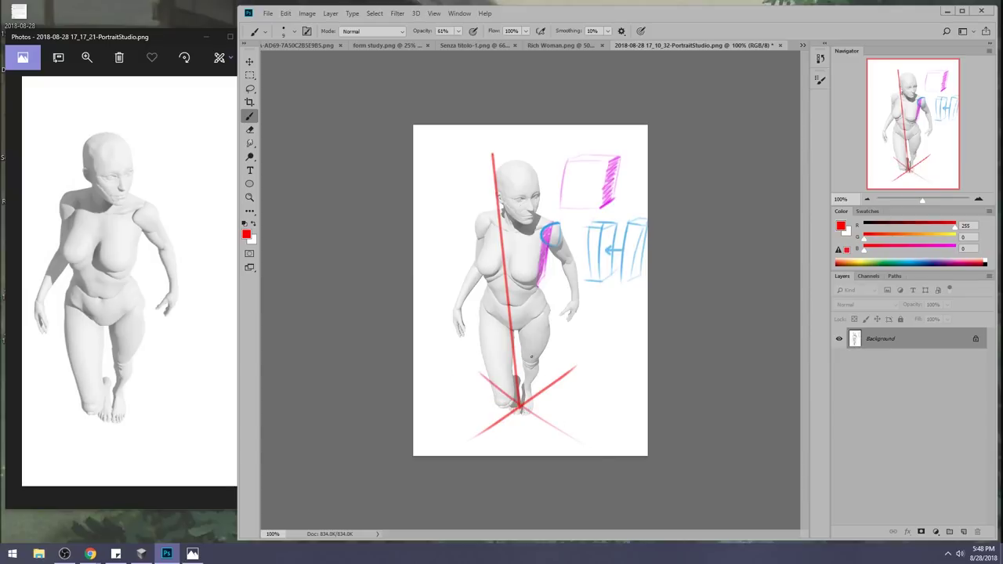
Sketch a flattened crossed rectangle above the figure's head on one side and a larger crossed square on the other.
left_click_drag(433, 145, 492, 144)
left_click_drag(442, 146, 490, 146)
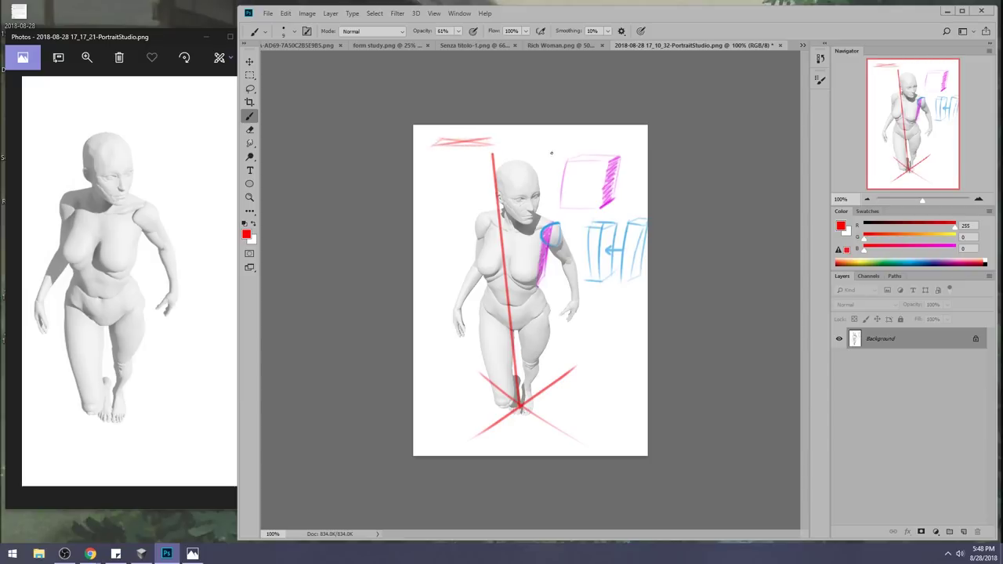
left_click_drag(548, 141, 605, 179)
left_click_drag(603, 133, 559, 188)
mouse_move(548, 142)
left_mouse_down()
mouse_move(603, 133)
mouse_move(551, 186)
mouse_move(617, 186)
left_mouse_up()
left_click_drag(606, 131, 613, 179)
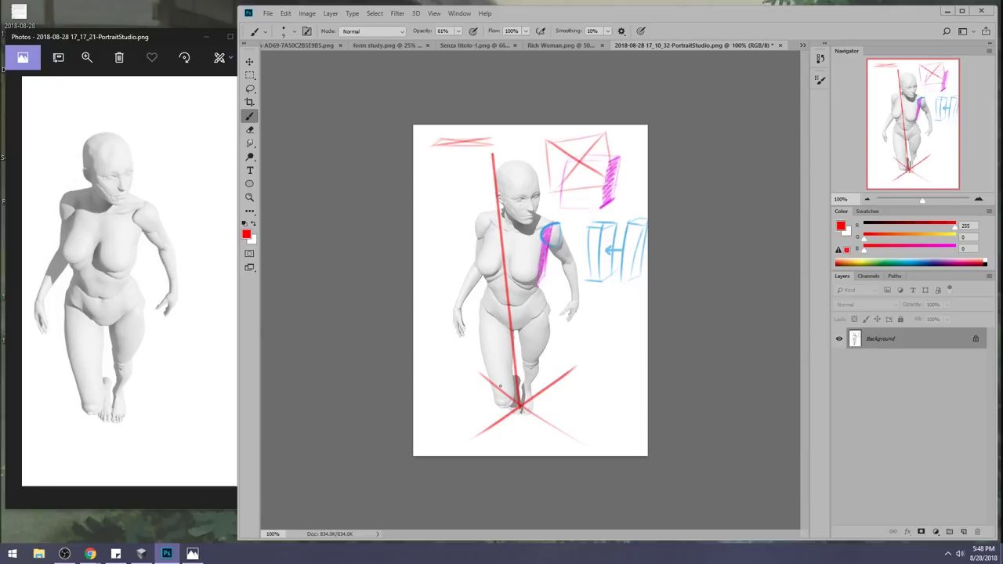
Extend the red ground lines toward the canvas's lower corners and mark them with short cross ticks.
left_click_drag(463, 441, 475, 433)
left_click_drag(505, 377, 558, 385)
key("ctrl+z")
left_click(579, 161)
mouse_move(519, 409)
left_mouse_down()
mouse_move(544, 405)
mouse_move(528, 410)
mouse_move(617, 447)
left_mouse_up()
left_click_drag(430, 453, 451, 445)
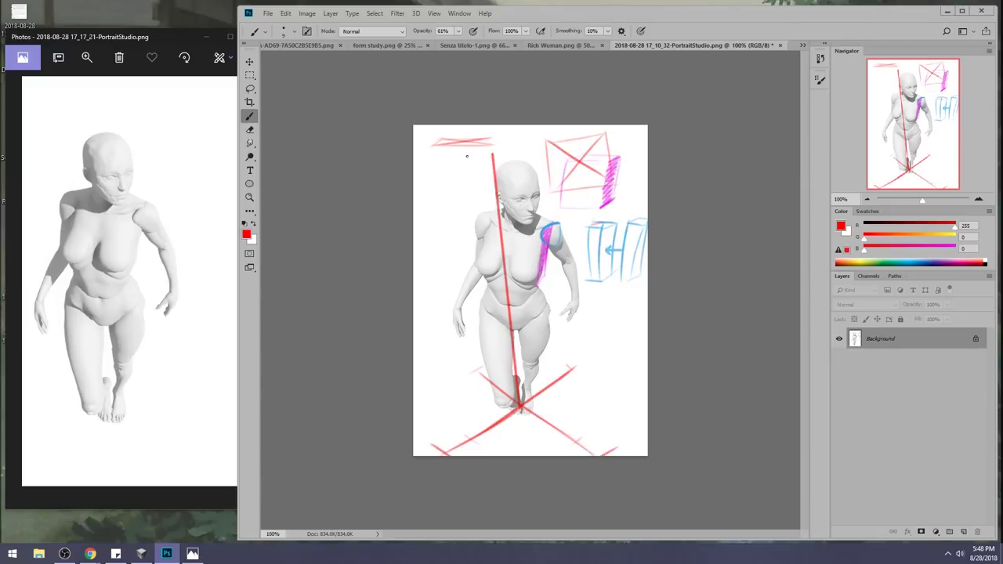
Try slanting red guide lines across the top of the canvas, keeping the one through the axis's upper end.
mouse_move(415, 163)
left_mouse_down()
mouse_move(437, 152)
mouse_move(600, 148)
left_mouse_up()
key("ctrl+alt+z")
key("ctrl+alt+z")
mouse_move(415, 156)
left_mouse_down()
mouse_move(447, 137)
mouse_move(614, 137)
left_mouse_up()
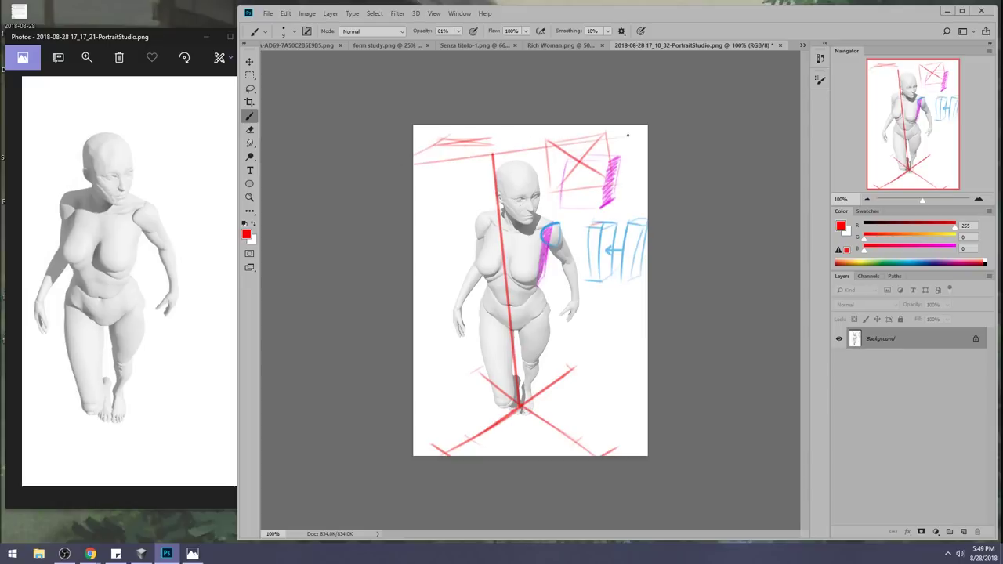
left_click_drag(422, 132, 577, 170)
key("ctrl+alt+z")
mouse_move(431, 135)
left_mouse_down()
mouse_move(569, 173)
mouse_move(591, 136)
left_mouse_up()
key("ctrl+alt+z")
Add red edges for the plane above the figure and reinforce its diagonals crossing at the axis's upper end.
mouse_move(462, 125)
left_mouse_down()
mouse_move(611, 125)
mouse_move(413, 152)
left_mouse_up()
left_click_drag(369, 181, 548, 184)
left_click_drag(615, 126, 580, 182)
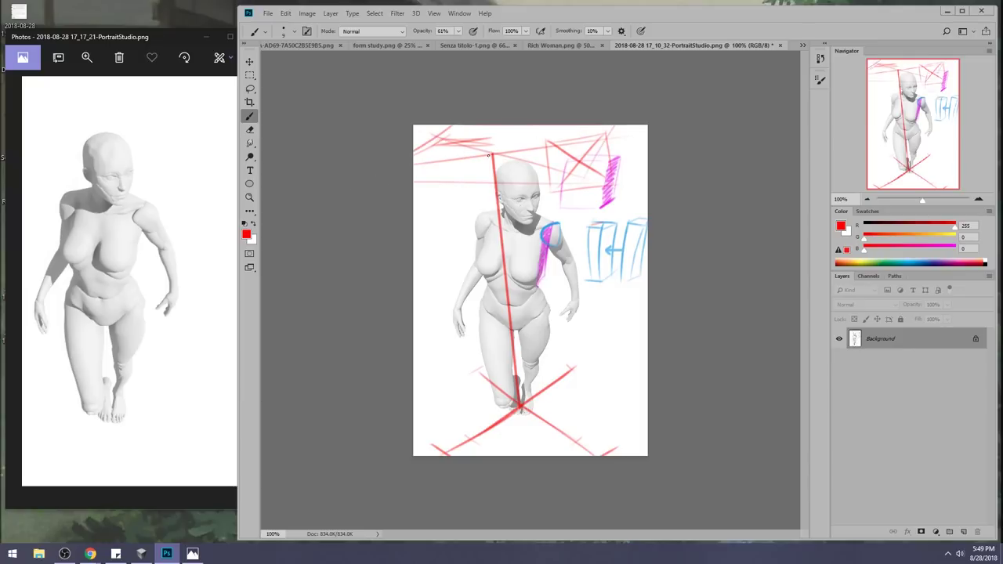
mouse_move(452, 126)
left_mouse_down()
mouse_move(495, 155)
mouse_move(594, 125)
left_mouse_up()
mouse_move(496, 152)
left_mouse_down()
mouse_move(581, 125)
mouse_move(575, 175)
mouse_move(414, 163)
left_mouse_up()
left_click_drag(448, 126, 482, 152)
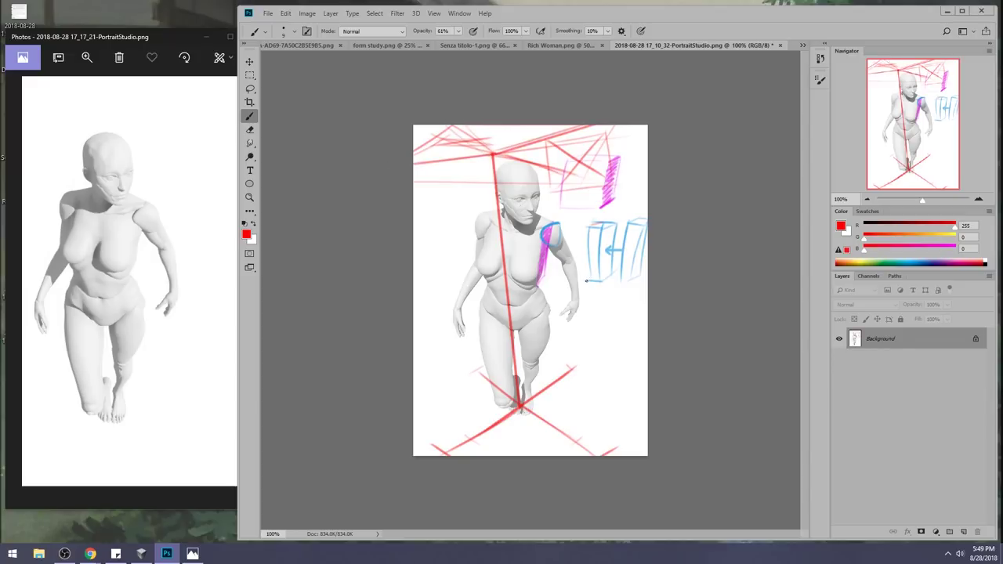
Draw long red vertical edges on both sides of the figure, connecting the upper plane with the ground plane.
left_click_drag(579, 473, 571, 290)
left_click_drag(575, 181, 589, 431)
left_click_drag(414, 192, 455, 440)
left_click_drag(462, 143, 520, 411)
key("ctrl+z")
left_click_drag(455, 133, 485, 362)
left_click_drag(599, 162, 589, 351)
Start a small red perspective box beside the figure's lower leg with its horizontal and slanted edges.
mouse_move(582, 315)
left_mouse_down()
mouse_move(571, 319)
mouse_move(616, 336)
left_mouse_up()
key("ctrl+alt+z")
key("ctrl+alt+z")
mouse_move(561, 304)
left_mouse_down()
mouse_move(553, 329)
mouse_move(618, 306)
mouse_move(630, 329)
left_mouse_up()
left_click_drag(552, 336, 630, 336)
mouse_move(574, 360)
left_mouse_down()
mouse_move(547, 384)
mouse_move(616, 361)
mouse_move(636, 387)
left_mouse_up()
left_click_drag(638, 387, 564, 387)
Try side edges on the small red box beside the figure's leg, and undo the latest strokes.
left_click_drag(548, 333, 555, 372)
left_click_drag(563, 305, 566, 355)
key("ctrl+alt+z")
left_click_drag(566, 307, 575, 362)
mouse_move(614, 309)
left_mouse_down()
mouse_move(615, 354)
mouse_move(627, 338)
mouse_move(634, 387)
left_mouse_up()
key("ctrl+z")
left_click_drag(630, 337, 611, 390)
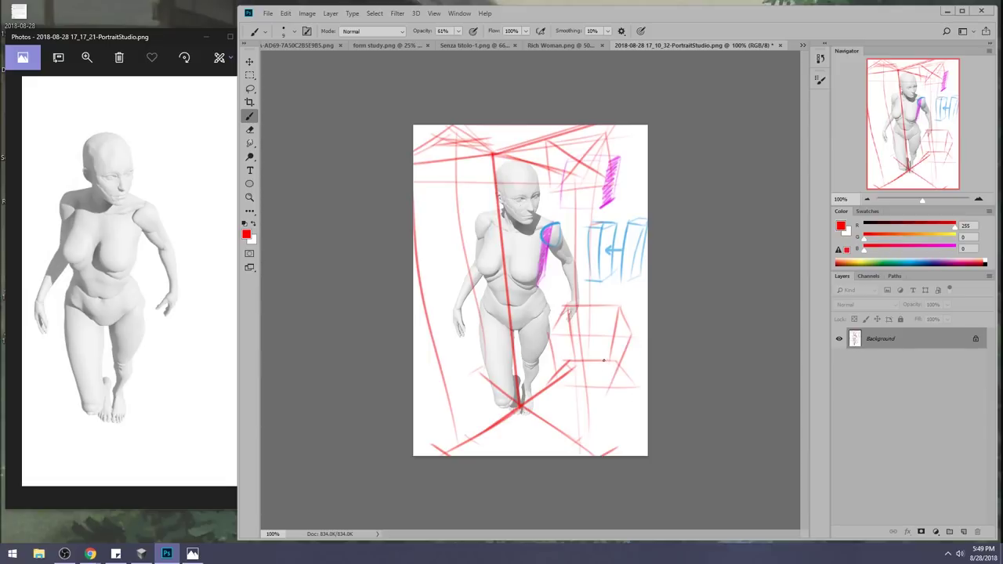
key("ctrl+alt+z")
key("ctrl+alt+z")
key("ctrl+alt+z")
key("ctrl+alt+z")
key("ctrl+alt+z")
key("ctrl+alt+z")
key("ctrl+alt+z")
key("ctrl+alt+z")
key("ctrl+alt+z")
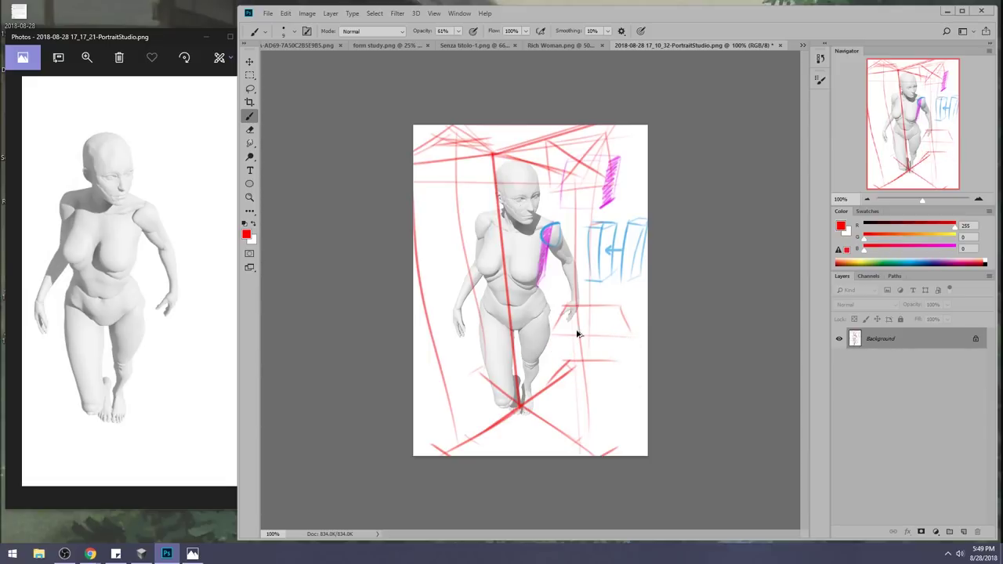
Redraw the small box's side edges and sketch a foreshortened figure inside it with round head, bowl-shaped torso and feet.
left_click_drag(565, 306, 583, 368)
mouse_move(619, 307)
left_mouse_down()
mouse_move(604, 358)
mouse_move(622, 355)
mouse_move(615, 387)
mouse_move(586, 396)
mouse_move(586, 374)
left_mouse_up()
mouse_move(613, 372)
left_mouse_down()
mouse_move(611, 395)
mouse_move(581, 379)
mouse_move(629, 336)
mouse_move(594, 318)
mouse_move(610, 365)
mouse_move(608, 392)
left_mouse_up()
left_click_drag(617, 306, 551, 330)
mouse_move(566, 305)
left_mouse_down()
mouse_move(590, 328)
mouse_move(589, 319)
mouse_move(597, 396)
left_mouse_up()
mouse_move(597, 342)
left_mouse_down()
mouse_move(582, 323)
mouse_move(601, 337)
mouse_move(600, 327)
left_mouse_up()
left_click_drag(595, 383, 605, 389)
mouse_move(596, 352)
left_mouse_down()
mouse_move(586, 343)
mouse_move(611, 354)
mouse_move(572, 356)
mouse_move(595, 383)
mouse_move(614, 351)
mouse_move(608, 384)
mouse_move(595, 382)
mouse_move(608, 392)
mouse_move(592, 395)
mouse_move(614, 395)
mouse_move(579, 377)
mouse_move(612, 381)
mouse_move(580, 374)
mouse_move(605, 373)
left_mouse_up()
Try converging red strokes beside and below the small boxed figure, and undo them.
mouse_move(610, 334)
left_mouse_down()
mouse_move(591, 421)
mouse_move(556, 425)
mouse_move(553, 404)
mouse_move(567, 412)
mouse_move(527, 431)
left_mouse_up()
key("ctrl+alt+z")
key("ctrl+alt+z")
key("ctrl+alt+z")
key("ctrl+alt+z")
mouse_move(545, 401)
left_mouse_down()
mouse_move(572, 434)
mouse_move(550, 396)
mouse_move(583, 386)
left_mouse_up()
left_click_drag(572, 432, 605, 410)
key("ctrl+alt+z")
key("ctrl+alt+z")
key("ctrl+alt+z")
key("ctrl+alt+z")
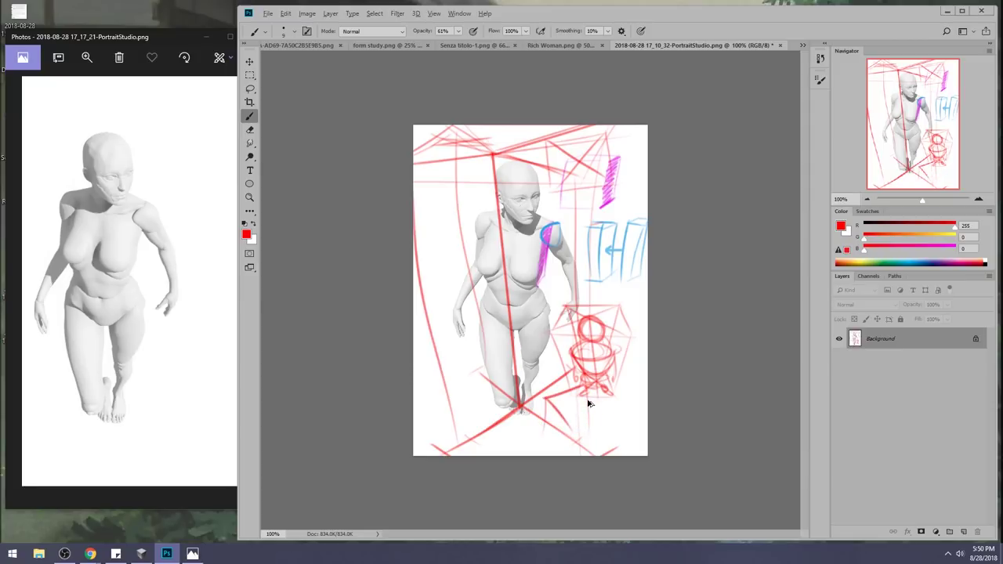
Strengthen the small figure's shoulders and torso, and sketch a flat square and a tapered cylinder beside the model's feet.
mouse_move(616, 338)
left_mouse_down()
mouse_move(617, 352)
mouse_move(576, 343)
mouse_move(618, 356)
mouse_move(578, 333)
left_mouse_up()
left_click_drag(569, 340, 618, 336)
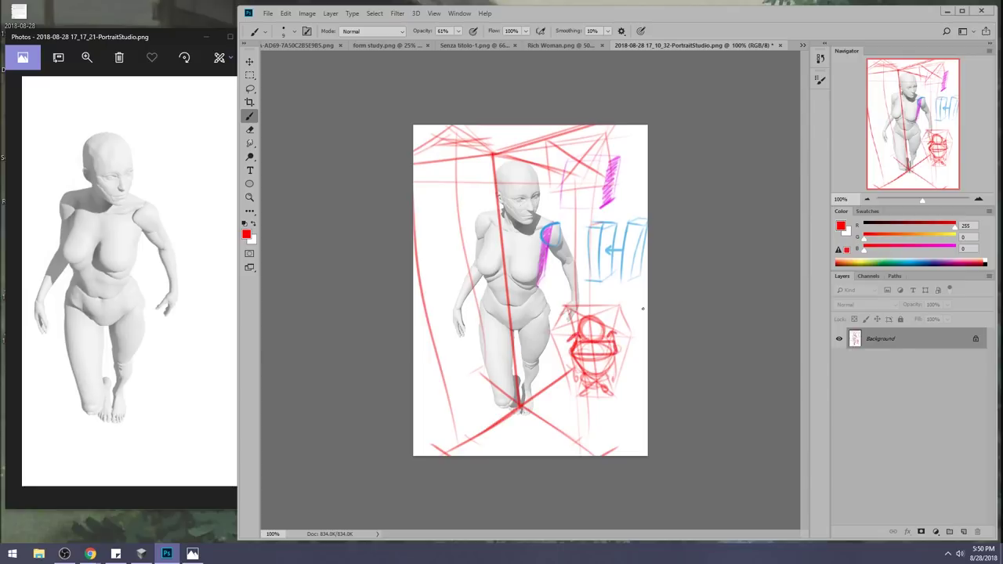
left_click_drag(420, 384, 455, 383)
mouse_move(456, 384)
left_mouse_down()
mouse_move(427, 418)
mouse_move(503, 376)
mouse_move(470, 409)
left_mouse_up()
left_click_drag(507, 377, 502, 408)
left_click_drag(499, 406, 476, 409)
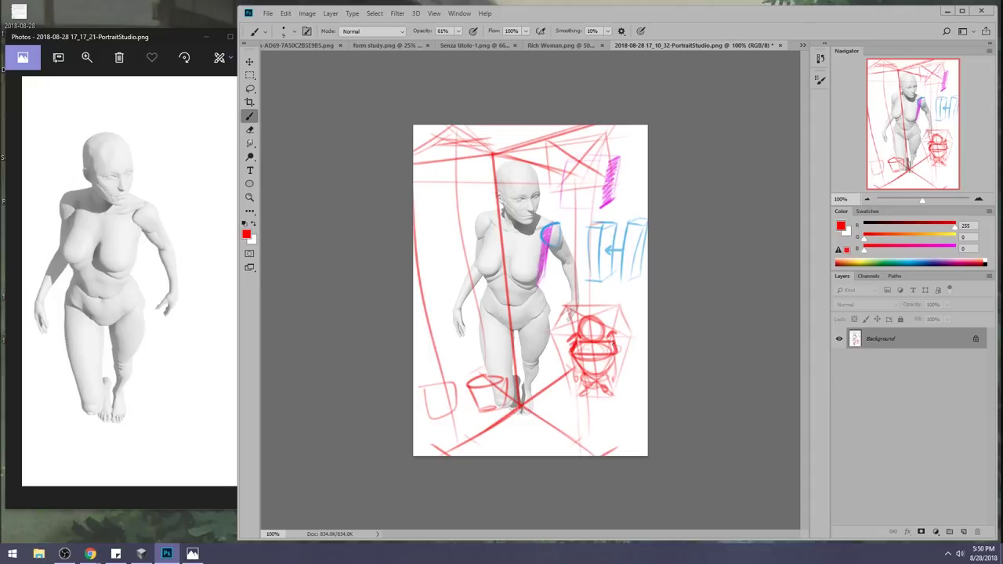
Outline the plane across the top of the model's shoulders in red.
left_click_drag(475, 218, 489, 210)
mouse_move(555, 219)
left_mouse_down()
mouse_move(551, 235)
mouse_move(539, 214)
mouse_move(513, 211)
mouse_move(553, 231)
left_mouse_up()
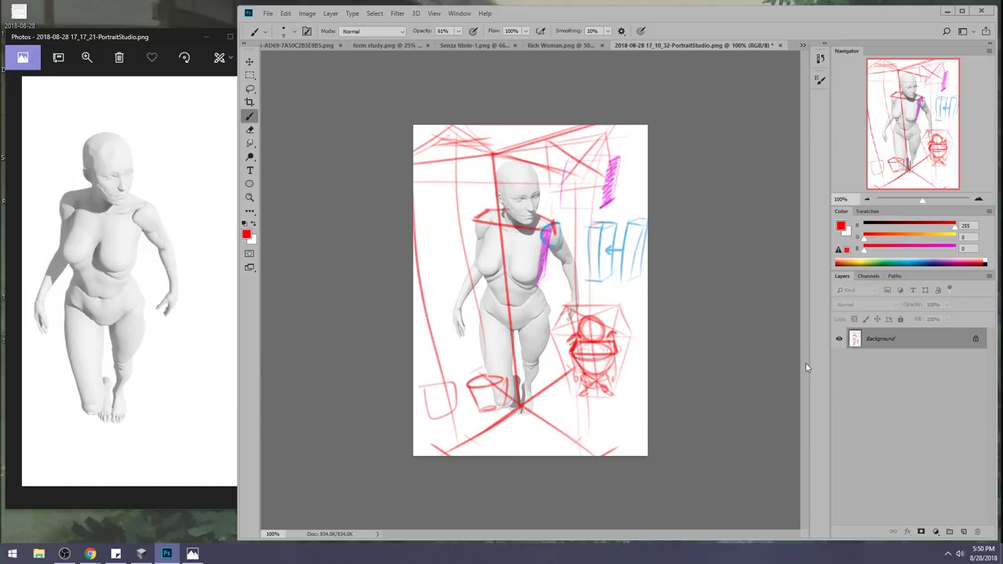
key("alt+Tab")
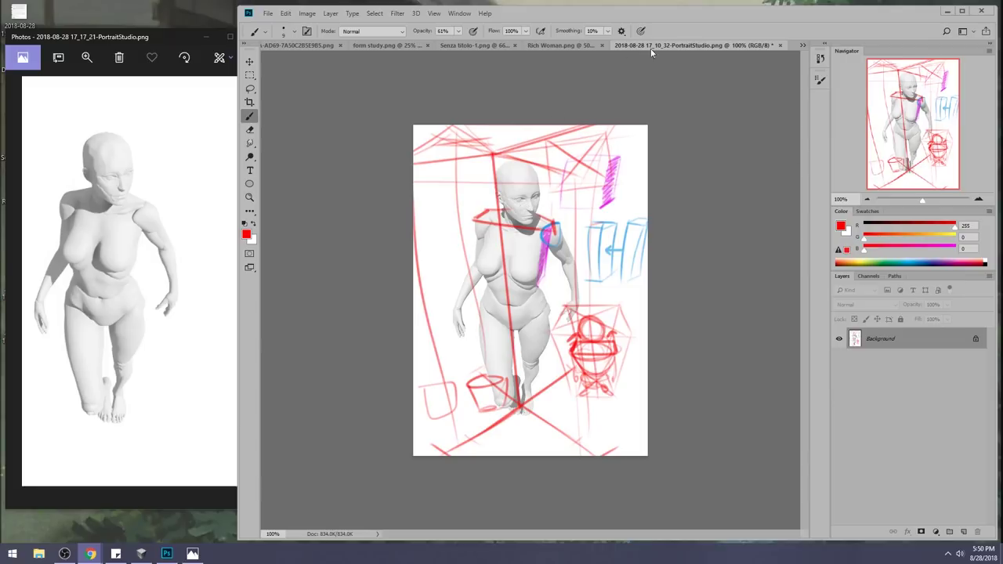
Bring up D79D39AA-FAD6-485A-AD69-7A50C2B5E9B5.png from the open documents and close it.
left_click(801, 46)
left_click(838, 48)
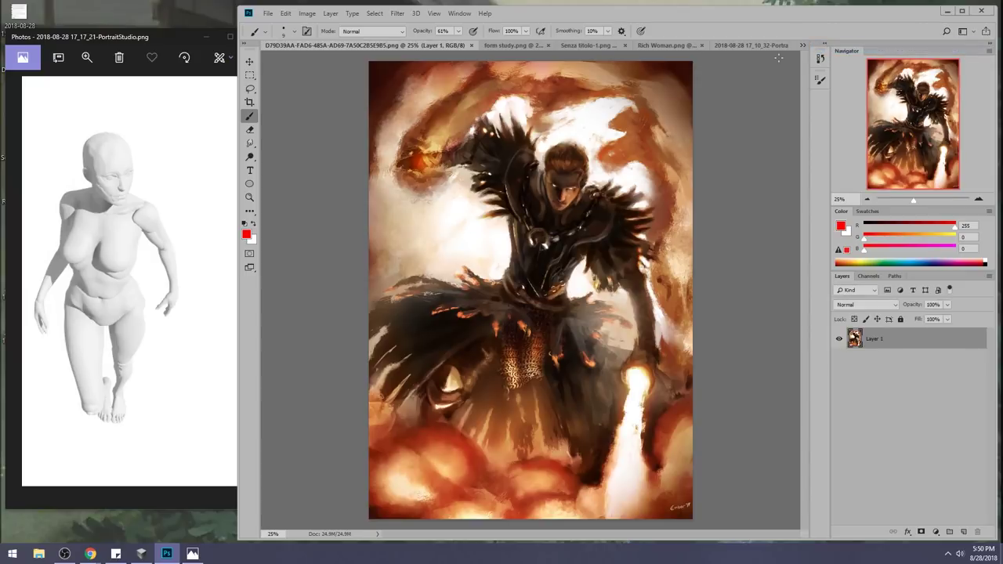
left_click(472, 45)
left_click(356, 45)
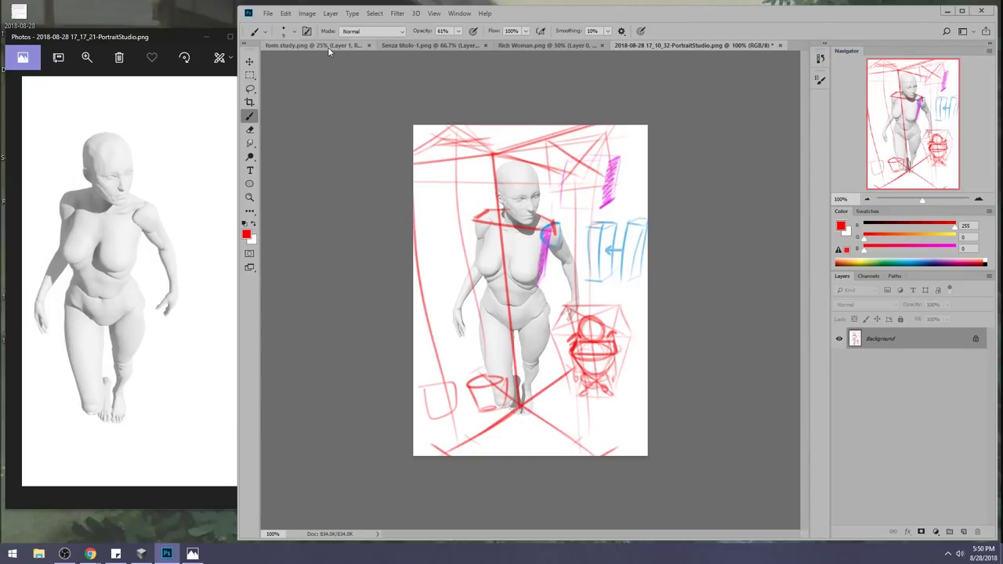
left_click(413, 45)
left_click(635, 45)
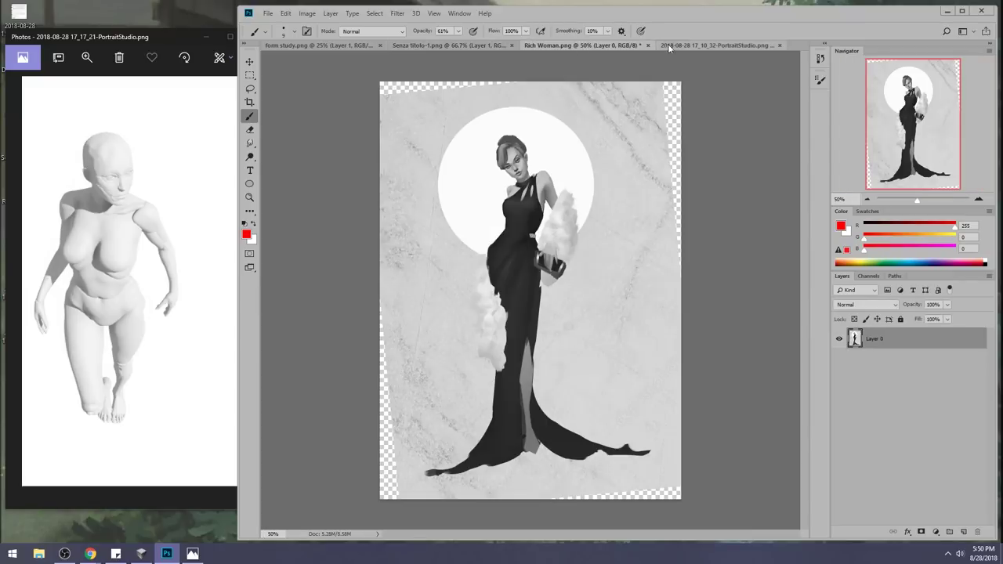
left_click(679, 44)
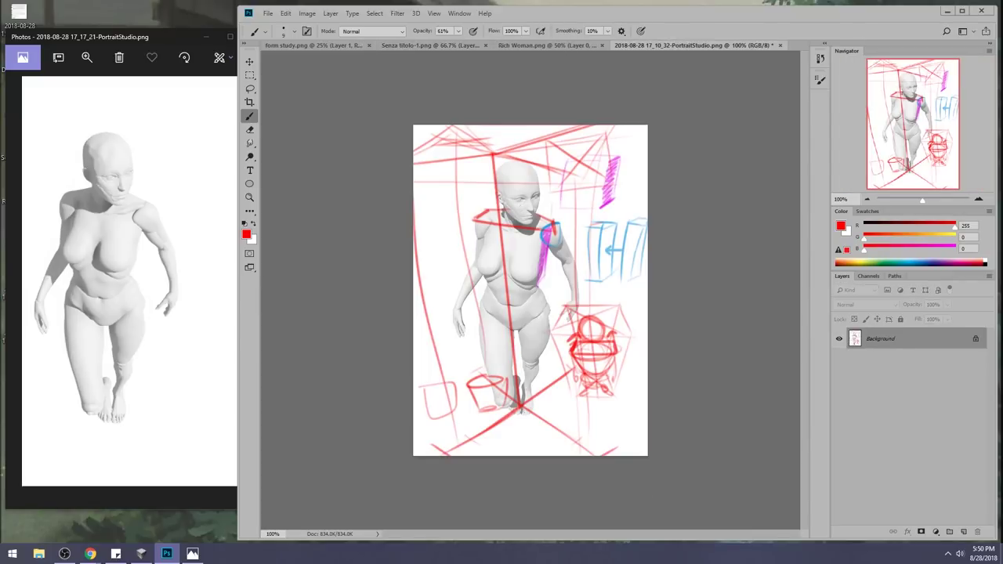
Switch to Chrome and open the Google+ art community linked on istebrak.com.
left_click(90, 554)
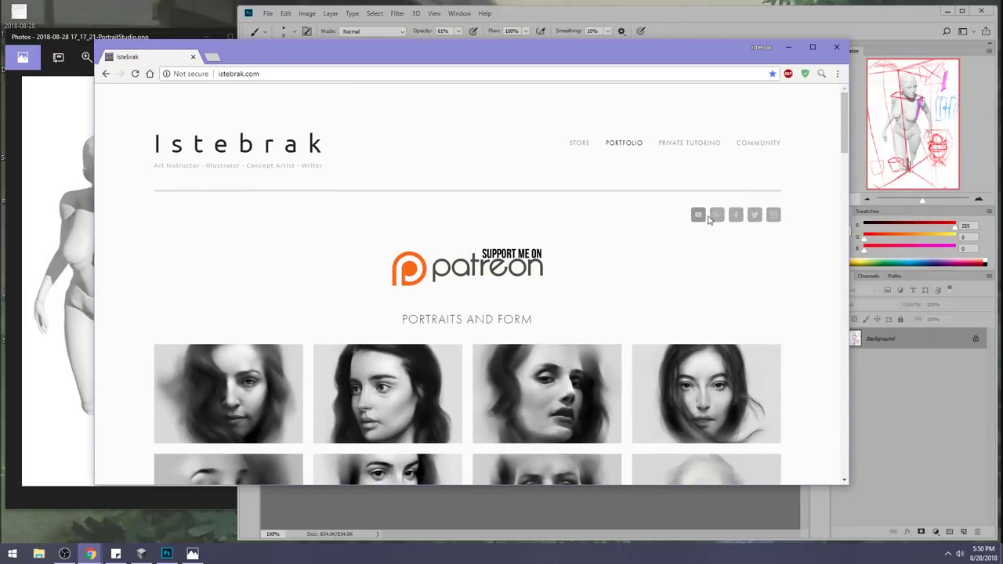
left_click(716, 216)
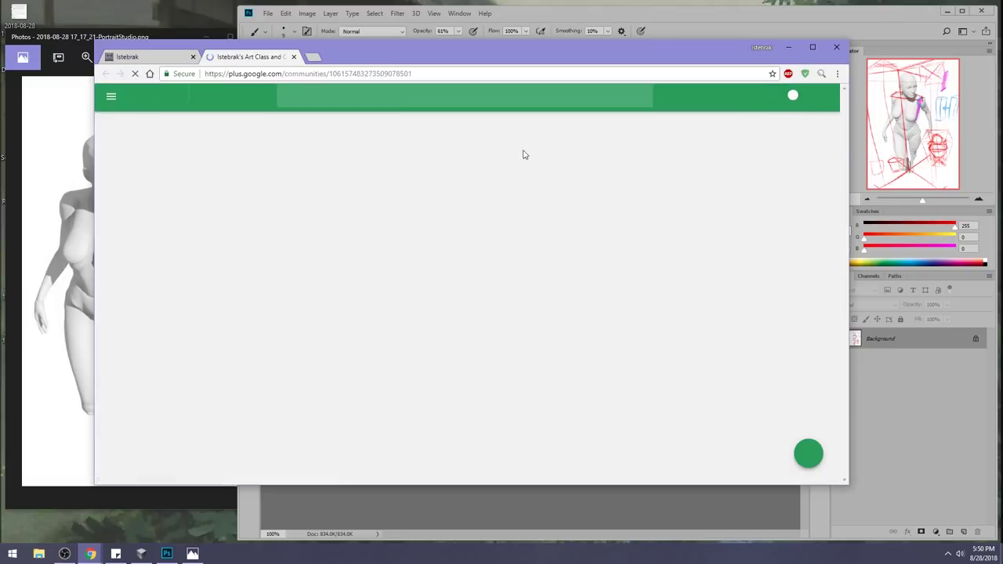
Bring up the system calendar to check the August 2018 dates.
left_click(983, 553)
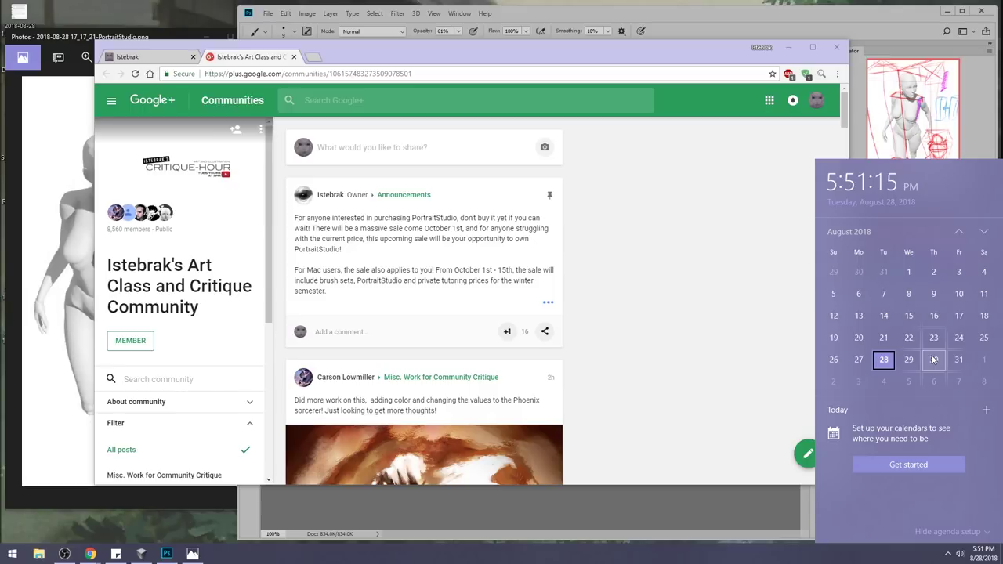
left_click(121, 9)
left_click(983, 553)
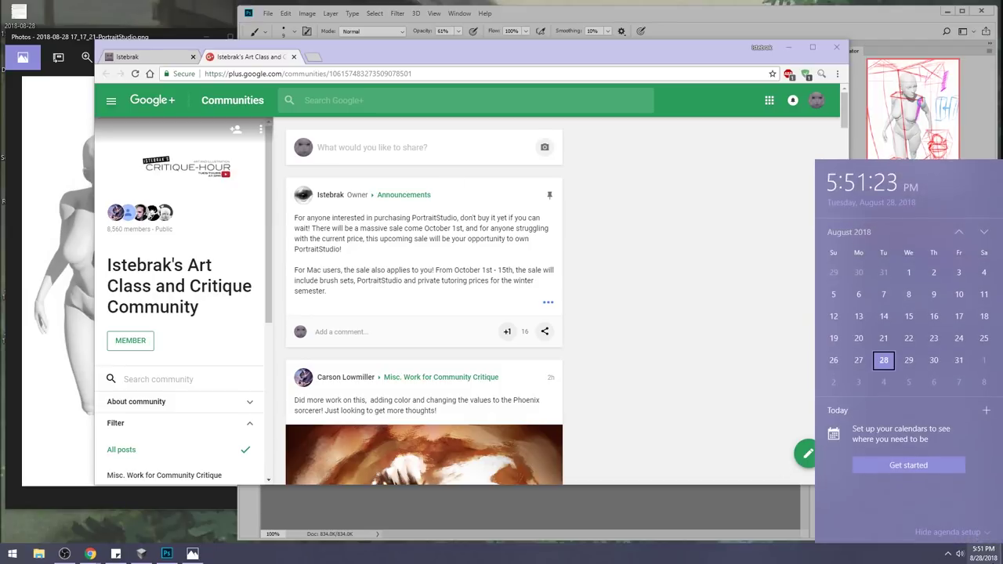